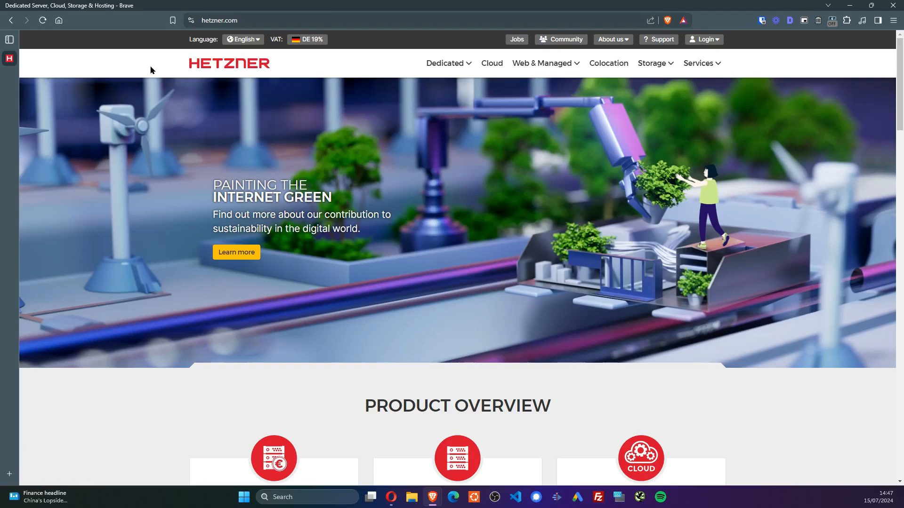
Load runcloud.io in a new tab by trimming 'manage.' from the suggested manage.runcloud.io address
key(ctrl+t)
text(runc)
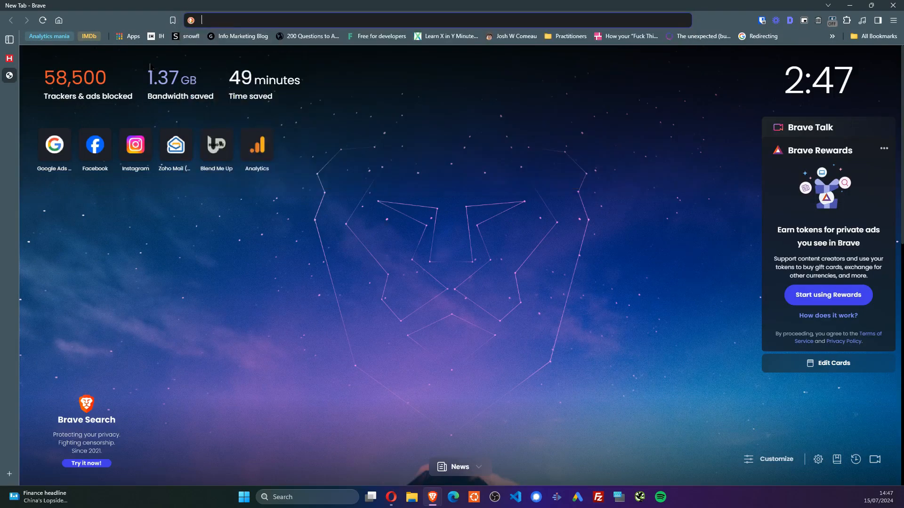
key(Down)
key(Down)
key(Down)
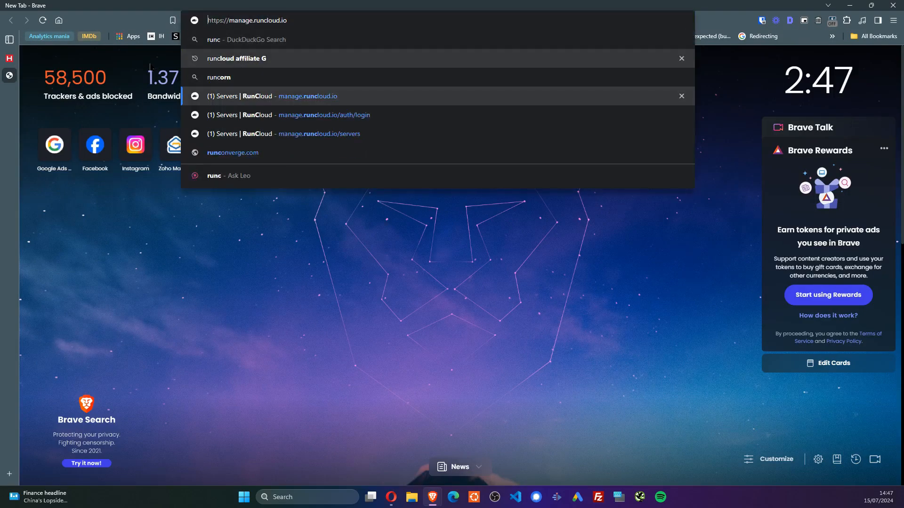
key(ctrl+shift+Right)
key(ctrl+shift+Right)
key(Right)
key(ctrl+shift+Left)
key(BackSpace)
key(Return)
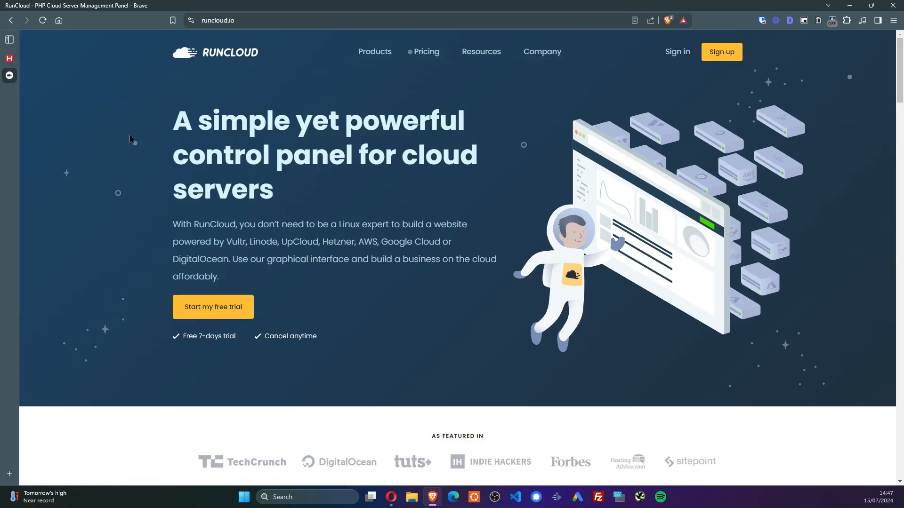
Search Google for 'cpanel' and visit the cPanel website from the results
key(ctrl+t)
text(cpanel G!)
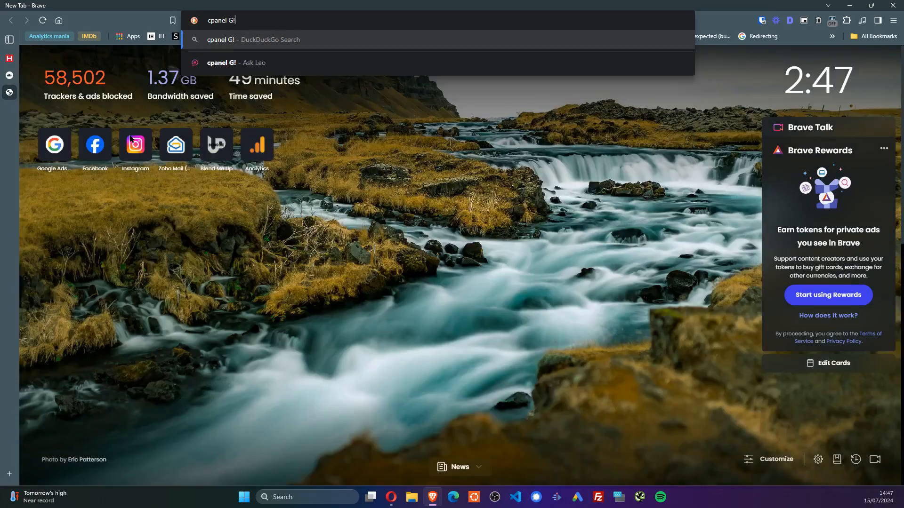
key(Return)
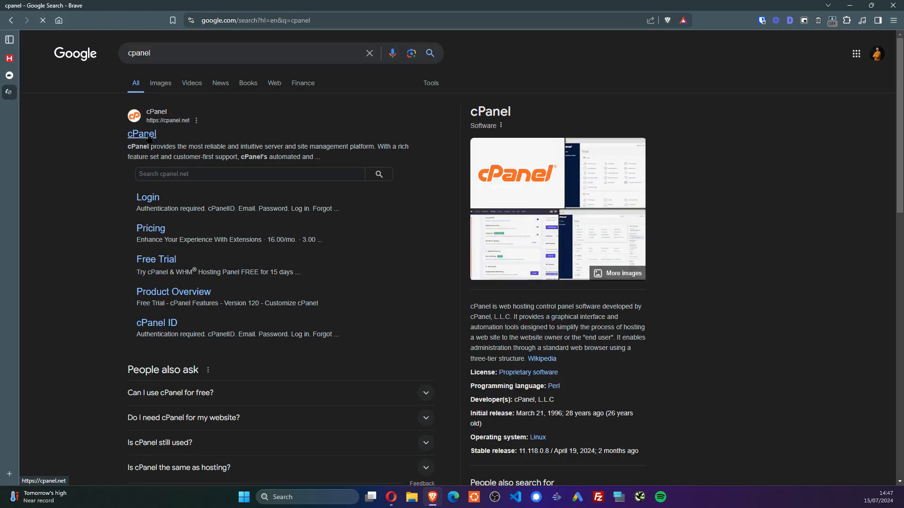
click(151, 231)
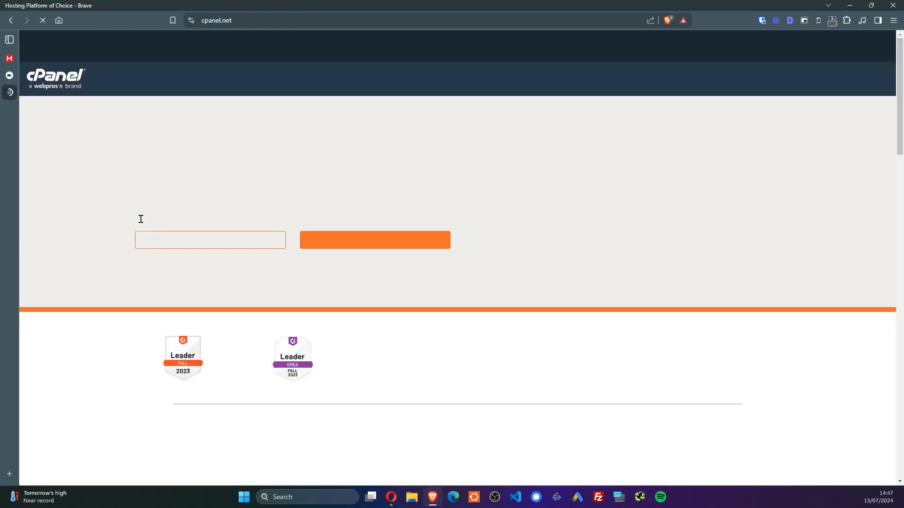
key(alt+Left)
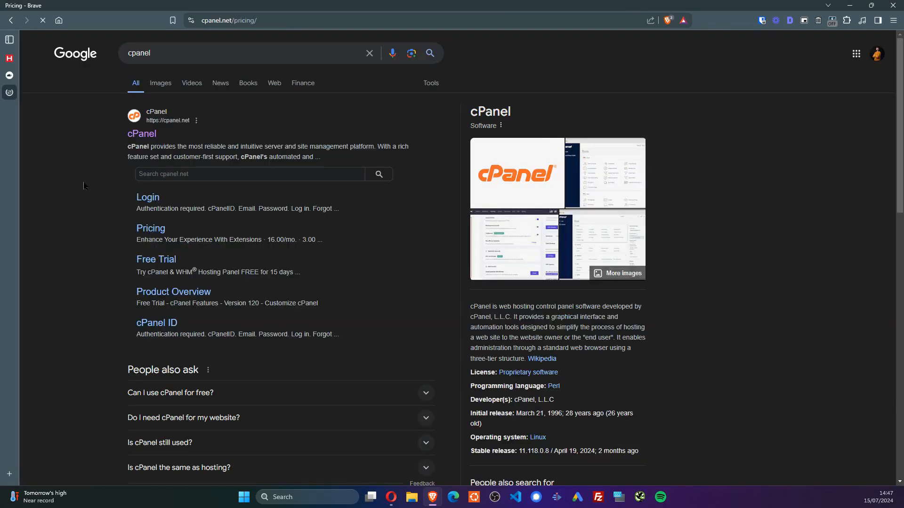
Find the cPanel Solo tier at $17.49 monthly and add it to the cart
scroll(509, 165, down, 4)
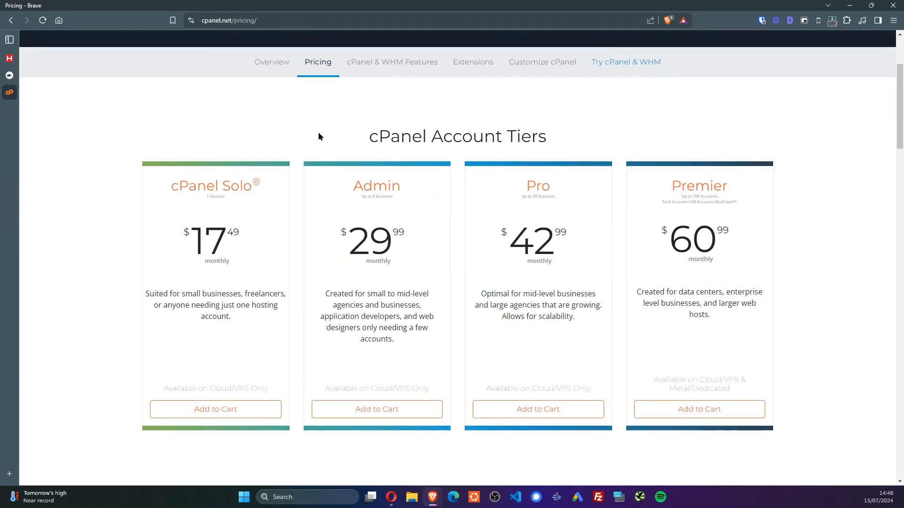
scroll(316, 141, down, 6)
scroll(316, 149, down, 7)
scroll(313, 151, up, 12)
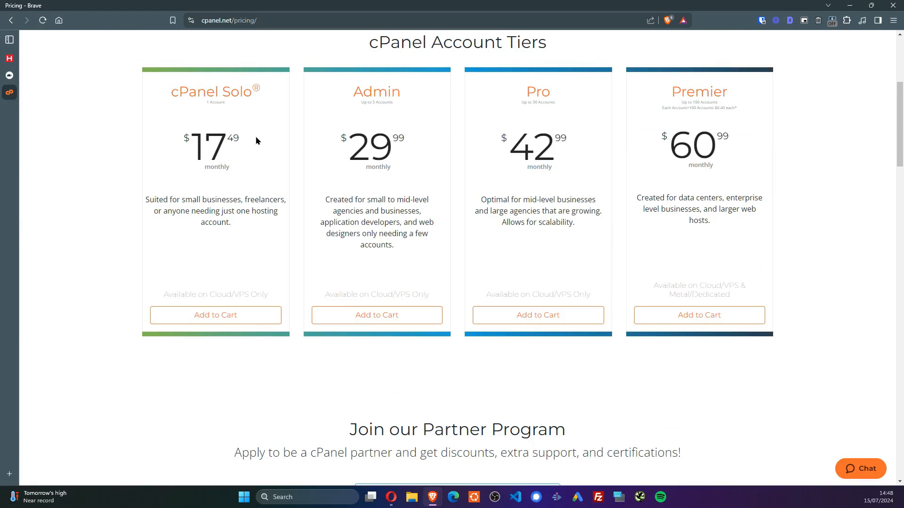
drag(245, 139, 181, 144)
click(219, 217)
drag(260, 145, 158, 139)
click(237, 309)
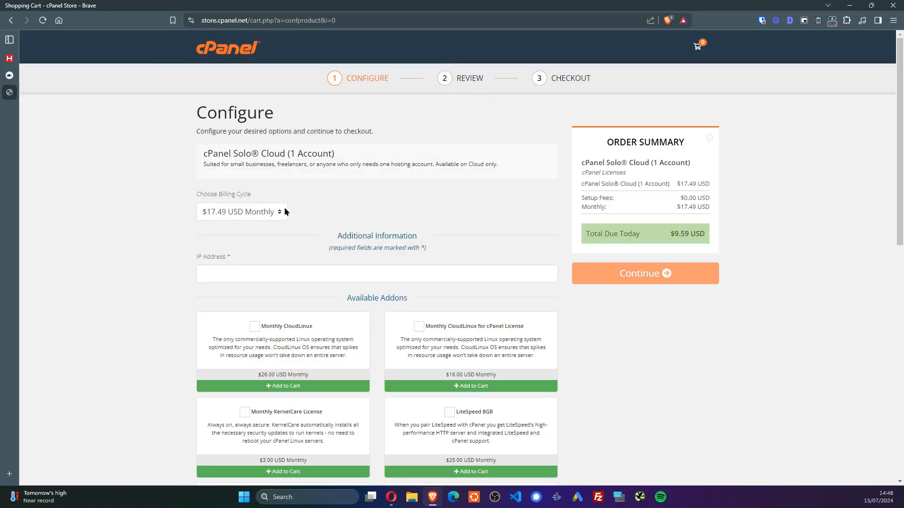
Keep the $17.49 monthly billing cycle for the cPanel Solo Cloud order
click(272, 211)
click(268, 224)
scroll(434, 234, down, 1)
scroll(434, 233, down, 10)
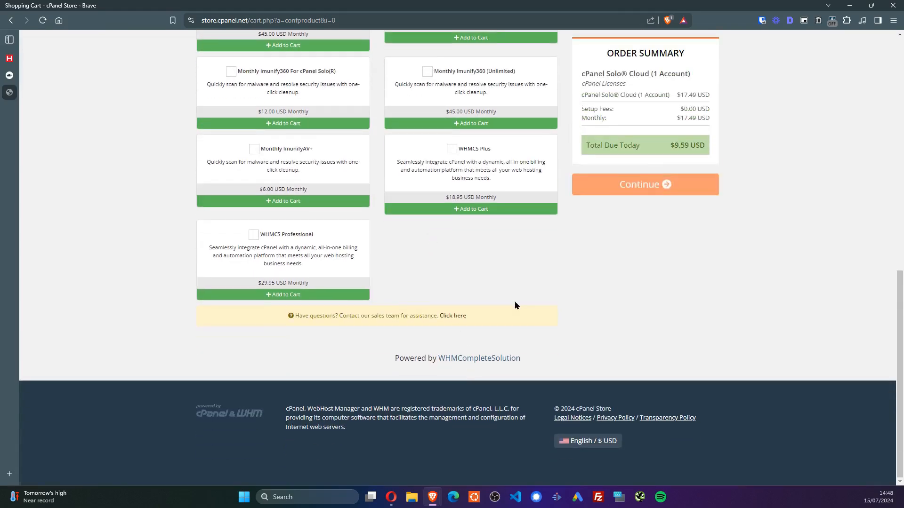
scroll(433, 195, up, 7)
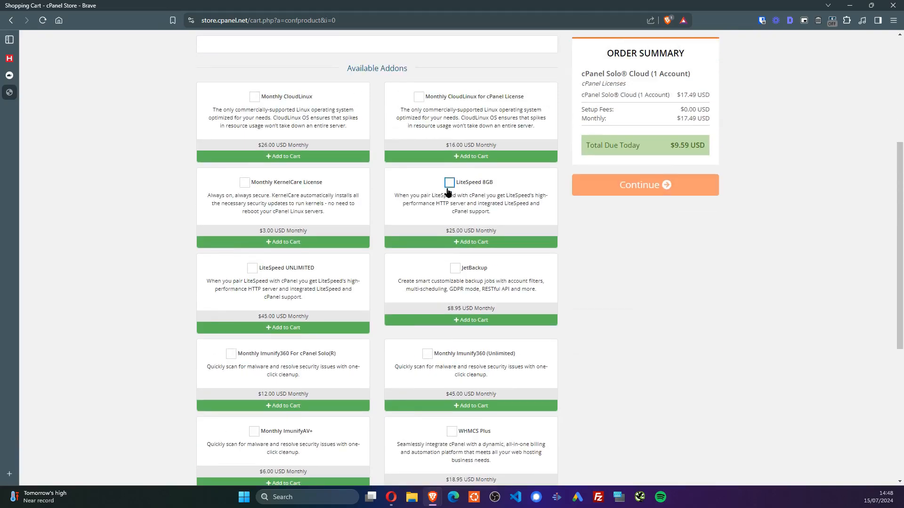
scroll(427, 195, up, 4)
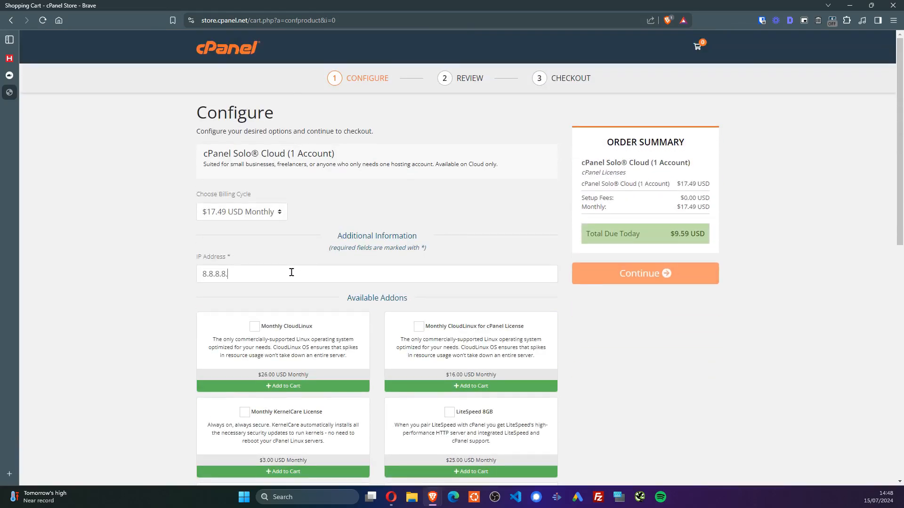
Enter IP address 8.8.8.8, continue to Review, then return to the Configure page
click(664, 281)
click(680, 278)
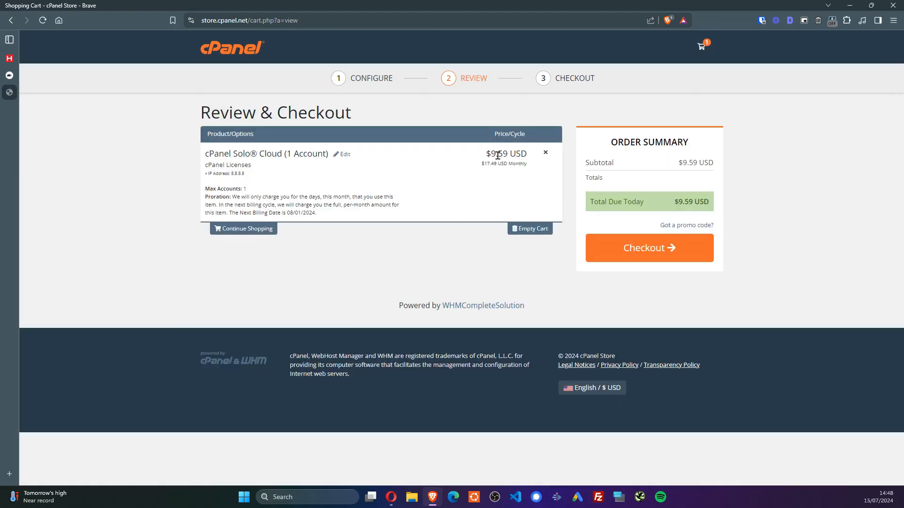
key(alt+Left)
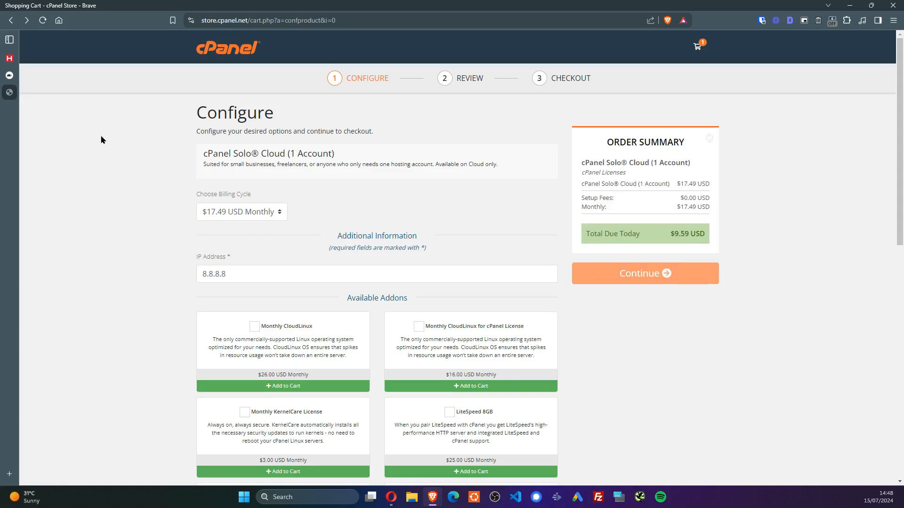
Search 'vps gostovanje' and open Domovanje, Domenca, NEOSERV, Hitrost and HOSTKO in background tabs
click(349, 24)
text(vps gostovanje g!)
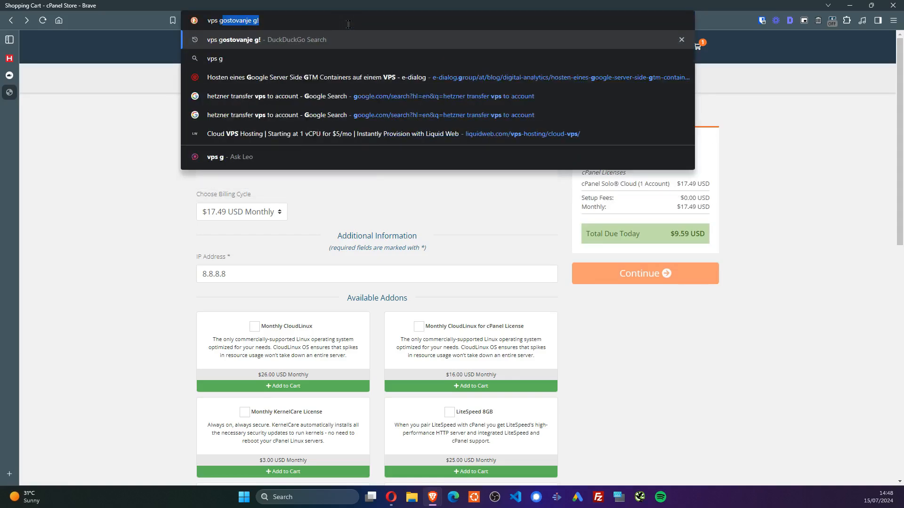
key(Return)
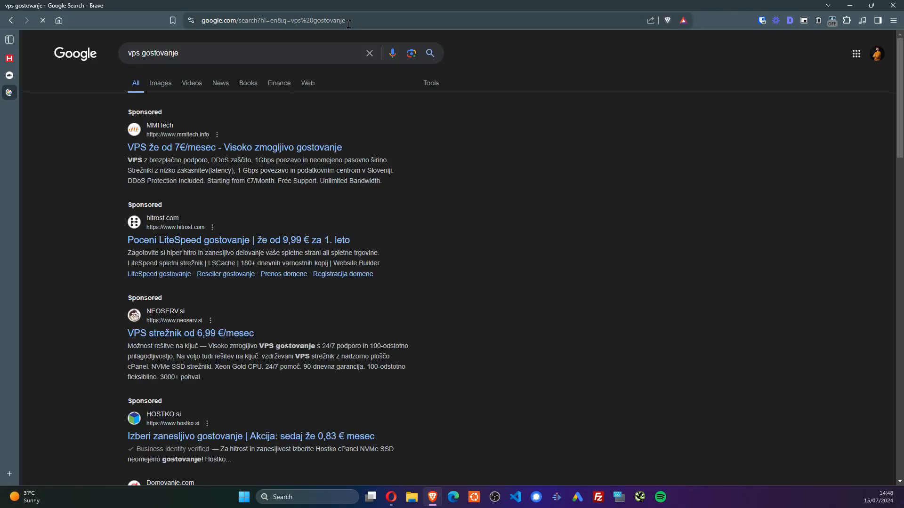
scroll(153, 138, down, 8)
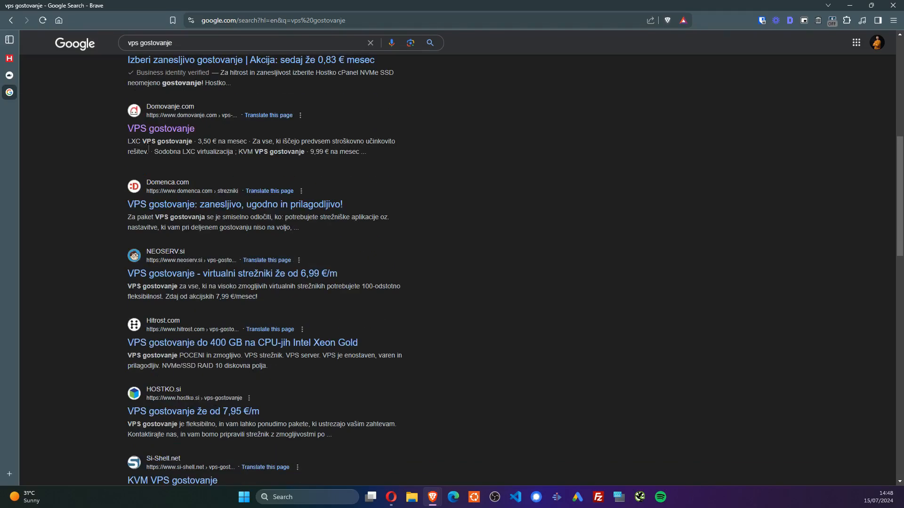
middle_click(154, 133)
middle_click(164, 205)
middle_click(171, 273)
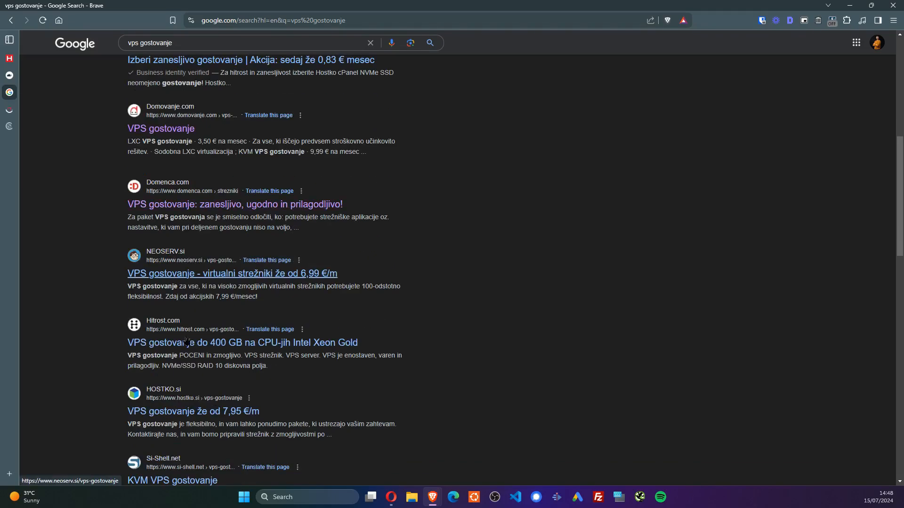
middle_click(187, 343)
middle_click(199, 481)
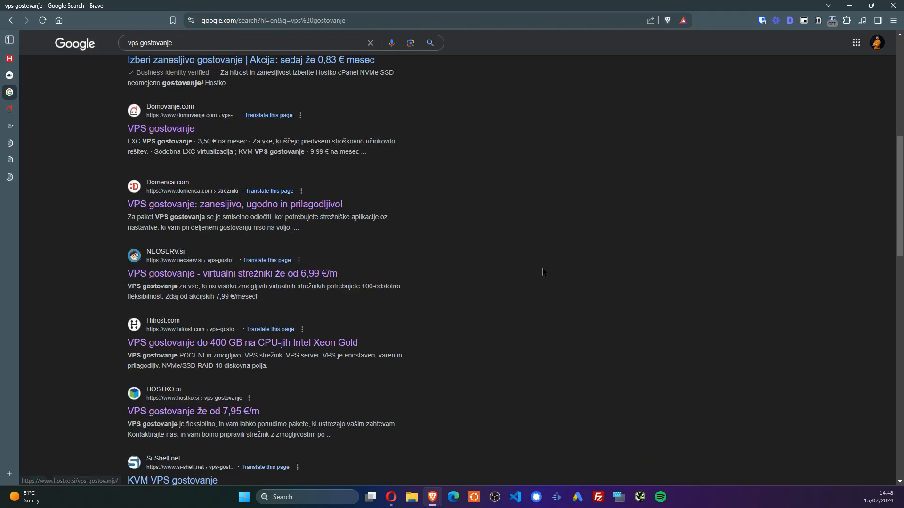
key(ctrl+w)
Browse Domovanje's KVM VPS details, close the Domenca tab, and return to Domovanje's price table
scroll(569, 203, down, 2)
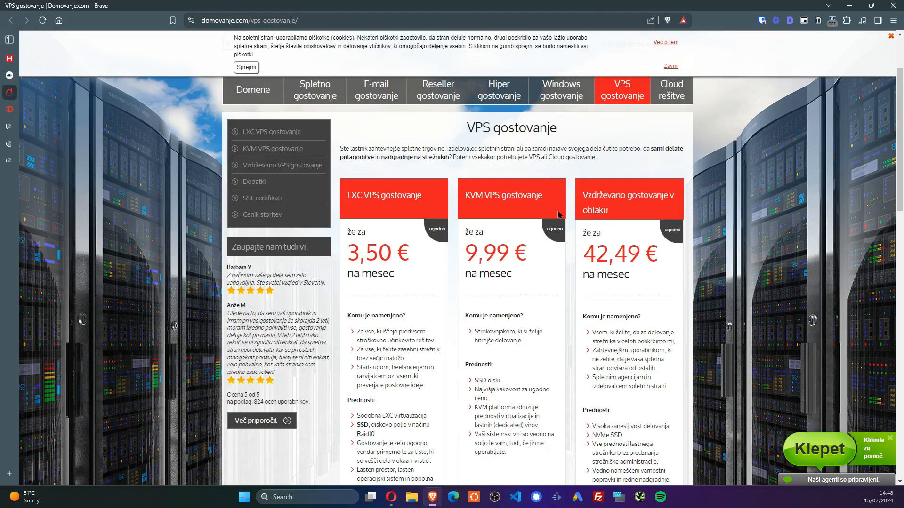
scroll(516, 237, down, 2)
click(477, 426)
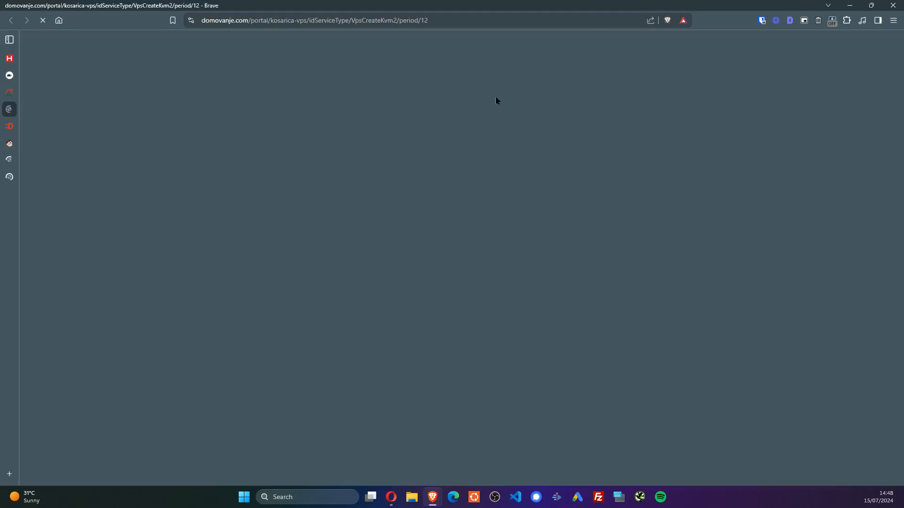
key(ctrl+w)
click(494, 399)
key(ctrl+Tab)
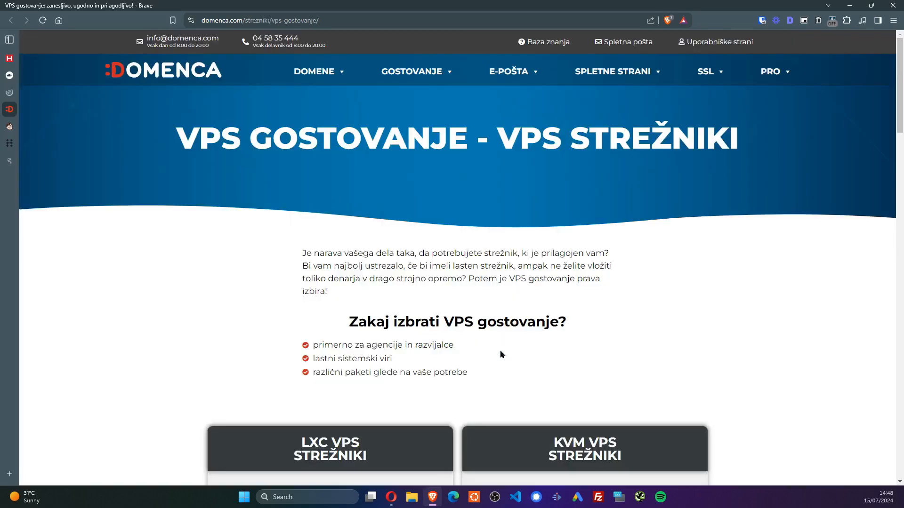
scroll(490, 289, down, 1)
scroll(491, 290, down, 3)
key(ctrl+w)
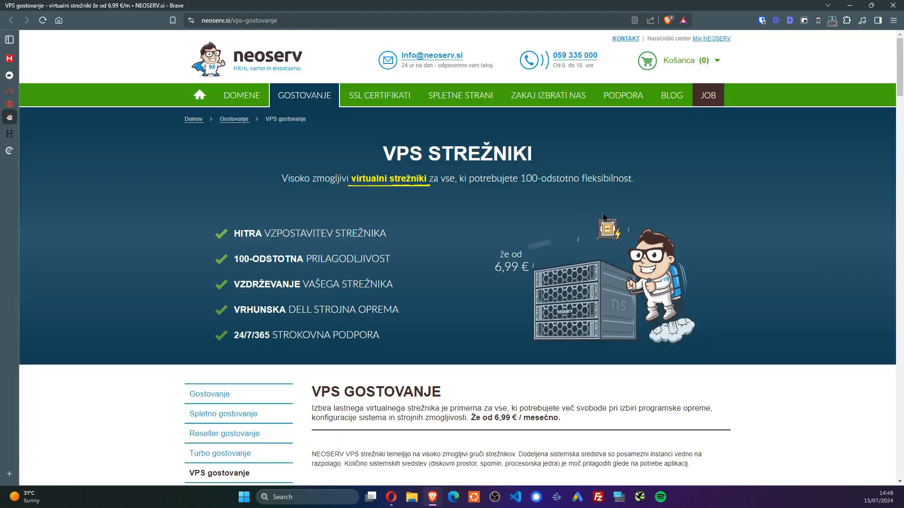
key(ctrl+shift+Tab)
scroll(473, 346, down, 2)
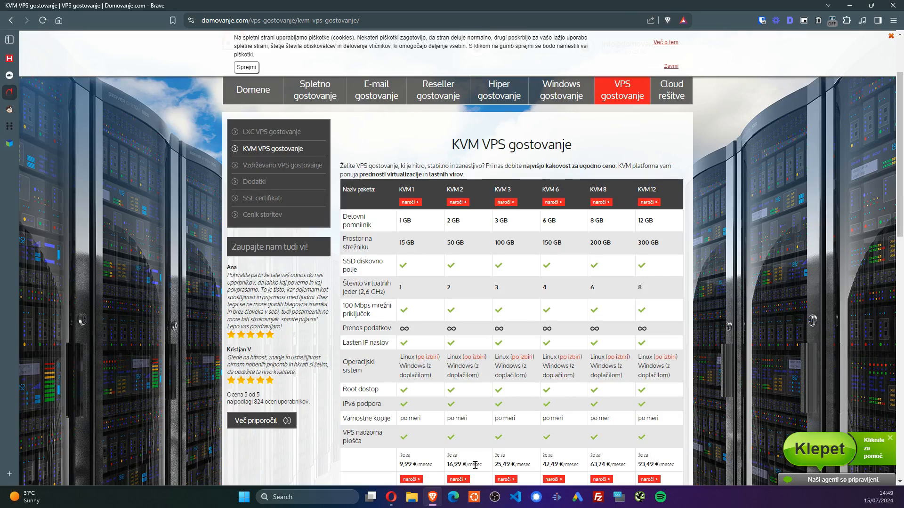
Note Domovanje's KVM 2 monthly price, glance at the RunCloud and Hetzner tabs, dismiss the cookie notice
drag(484, 467, 448, 466)
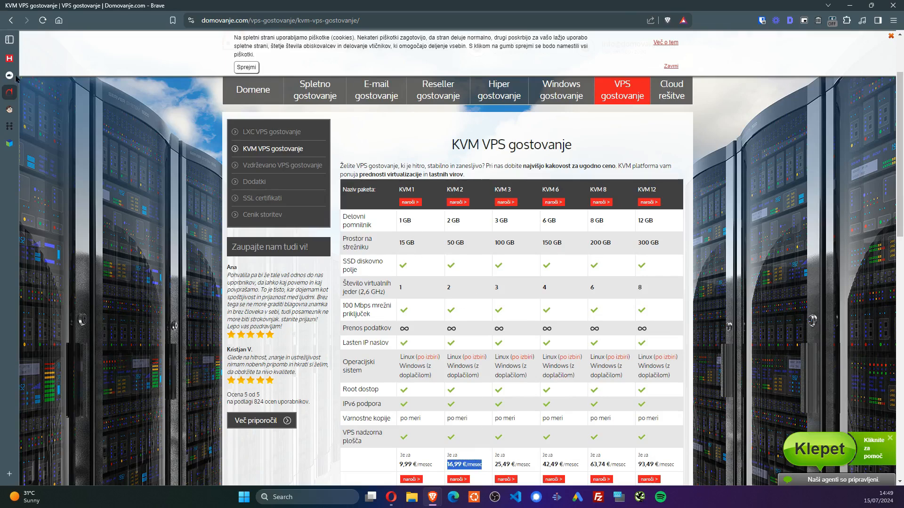
click(15, 77)
click(22, 59)
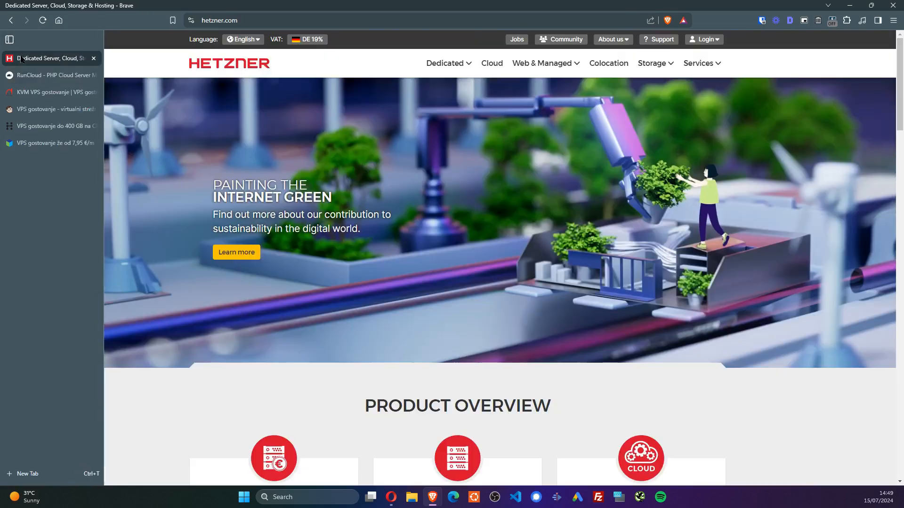
click(27, 94)
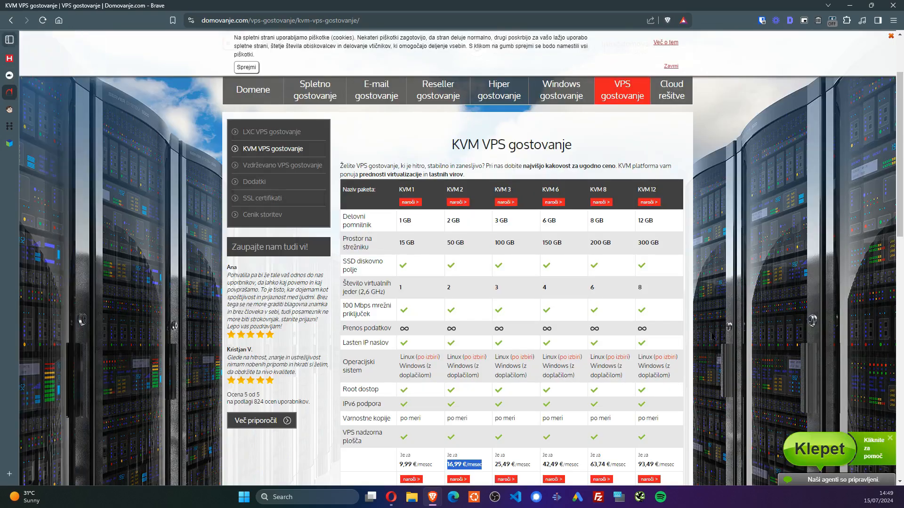
click(890, 38)
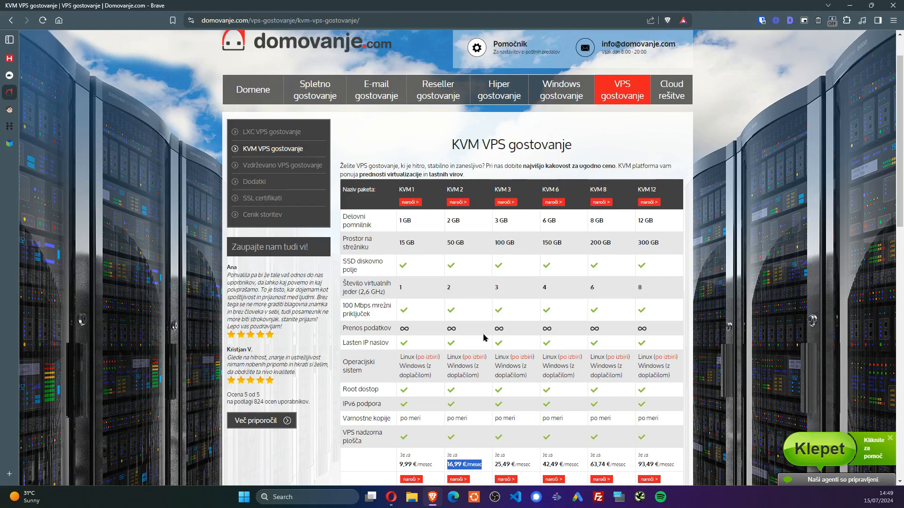
click(873, 288)
Review NEOSERV's VPS cards, noting VPS 1's former 19,90 € price, then move to Hitrost's VPS page
key(ctrl+Tab)
scroll(408, 137, down, 8)
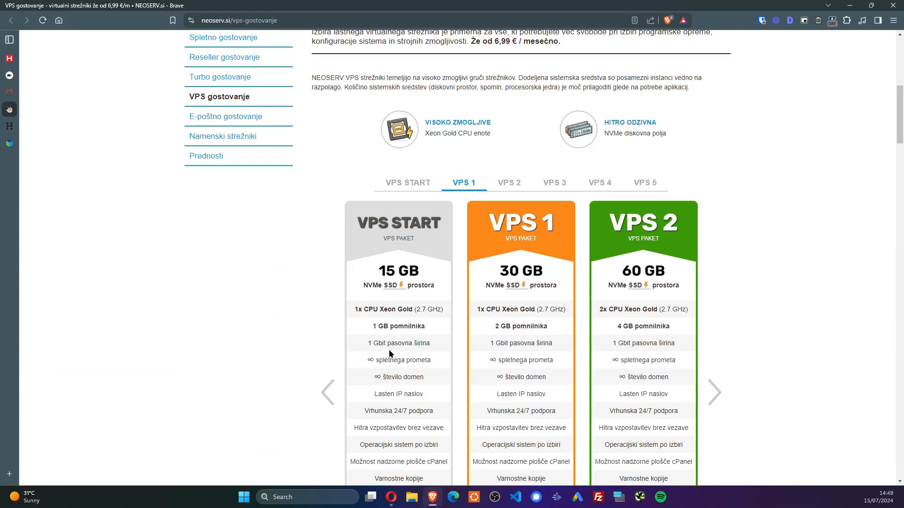
scroll(515, 226, down, 4)
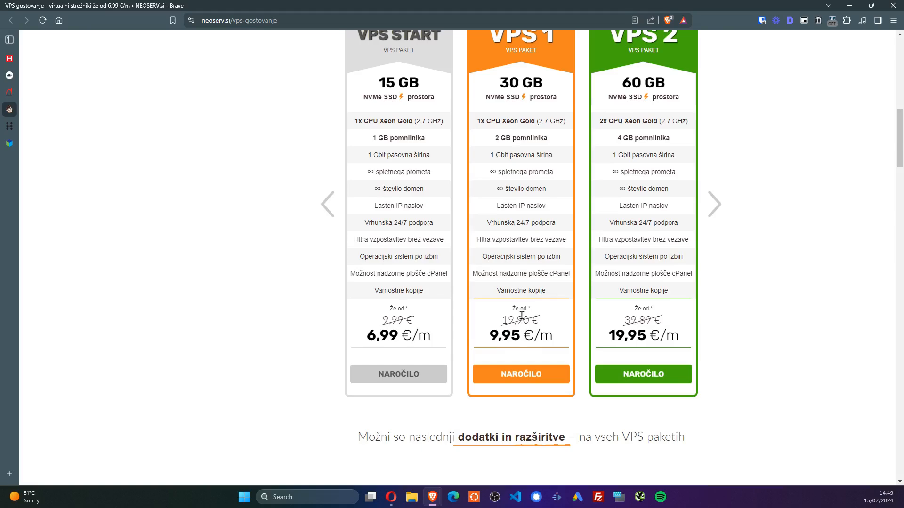
drag(501, 320, 555, 320)
scroll(555, 320, down, 8)
scroll(556, 306, up, 9)
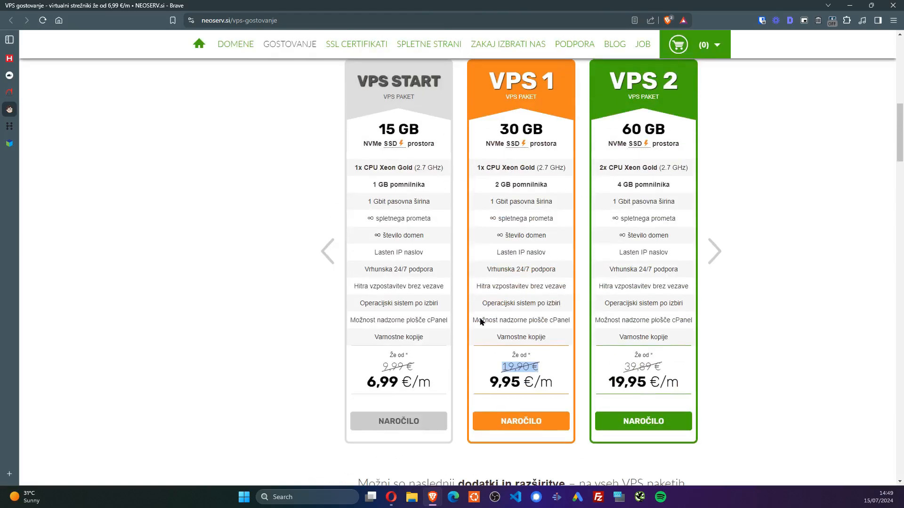
click(150, 272)
click(16, 130)
scroll(490, 192, down, 4)
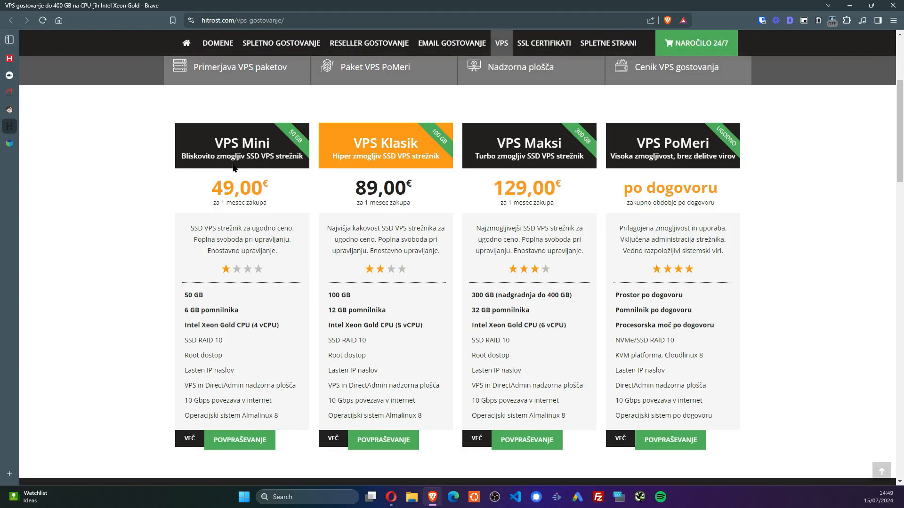
scroll(235, 160, up, 1)
drag(202, 205, 318, 235)
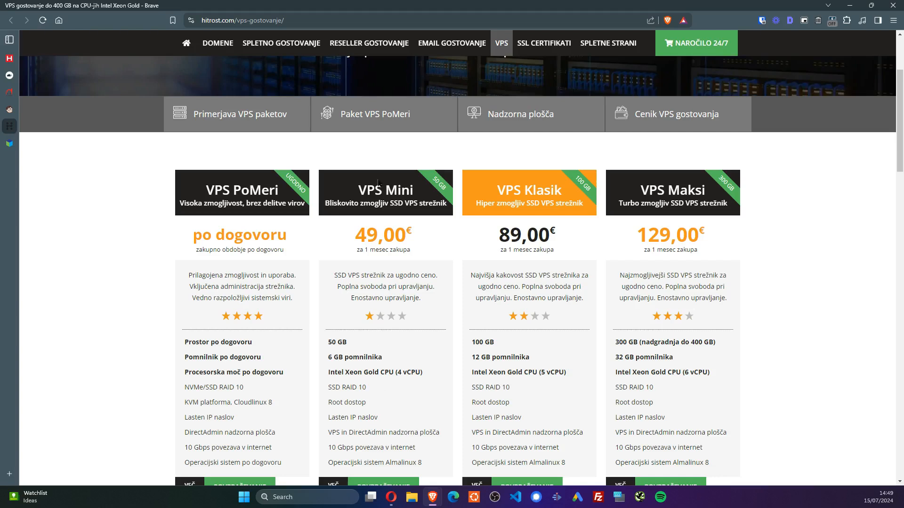
click(9, 143)
scroll(384, 169, down, 1)
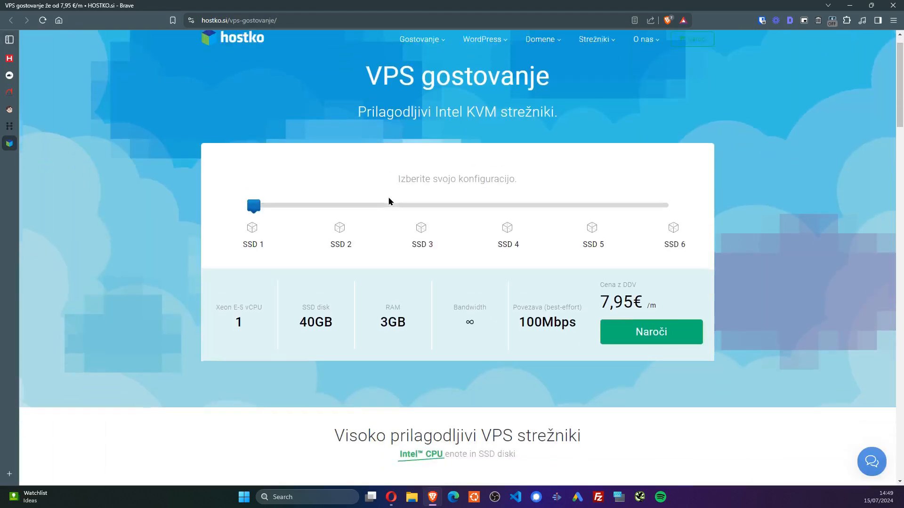
Slide Hostko's configuration to SSD 3 (2 vCPU, 80GB, 6GB RAM) and note its 14,95 € monthly price
drag(251, 187, 405, 197)
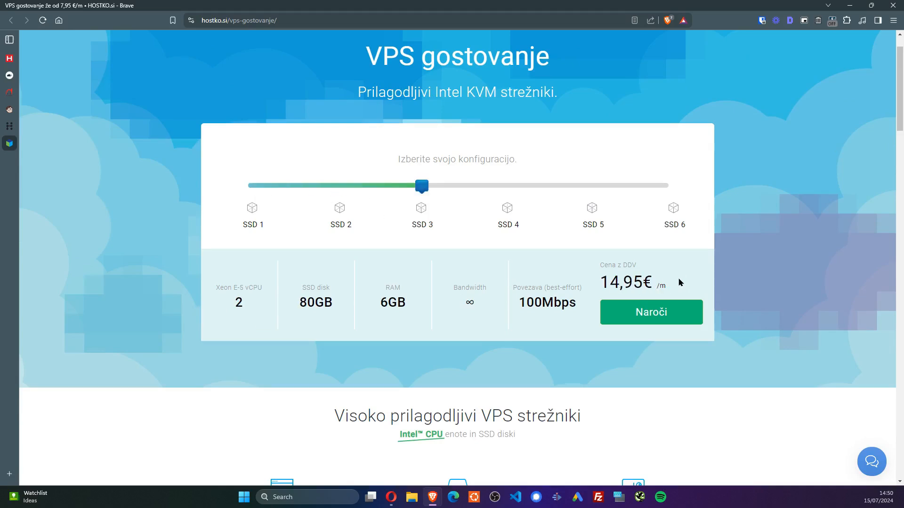
drag(679, 280, 584, 287)
click(815, 264)
drag(668, 281, 604, 282)
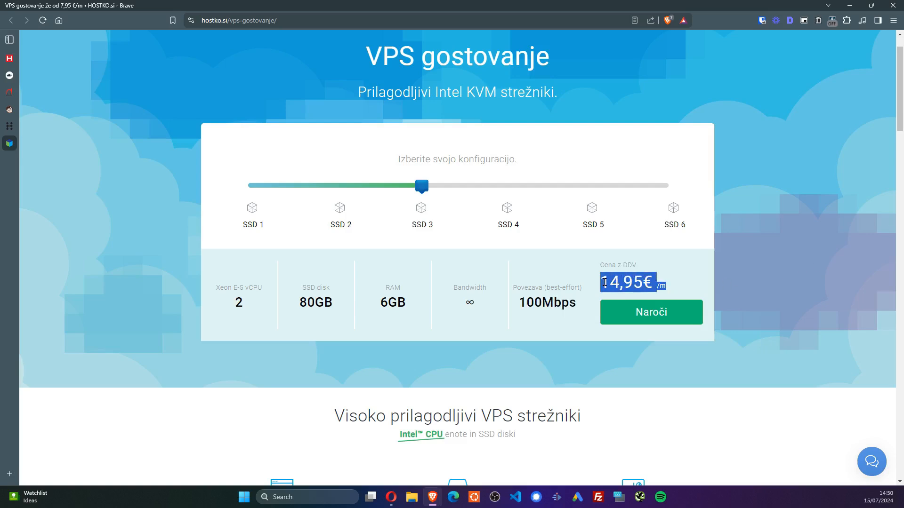
click(873, 258)
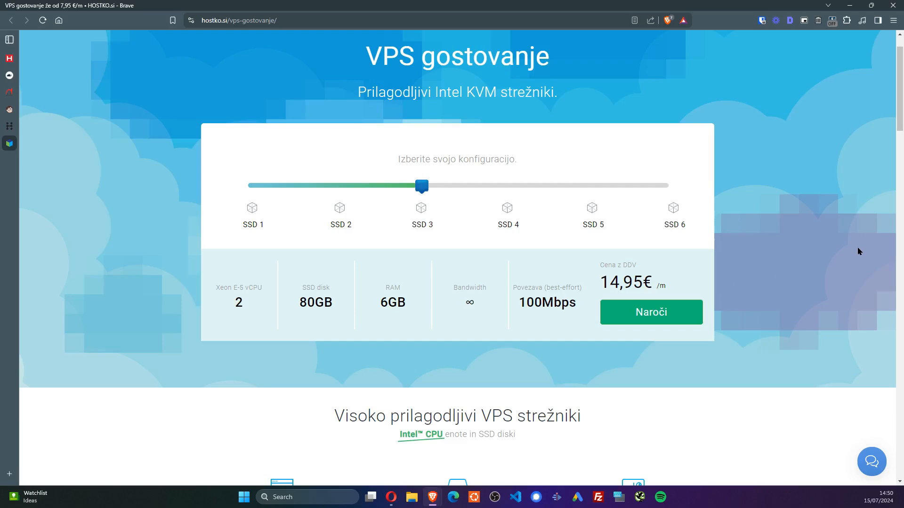
scroll(735, 169, down, 4)
scroll(734, 171, down, 7)
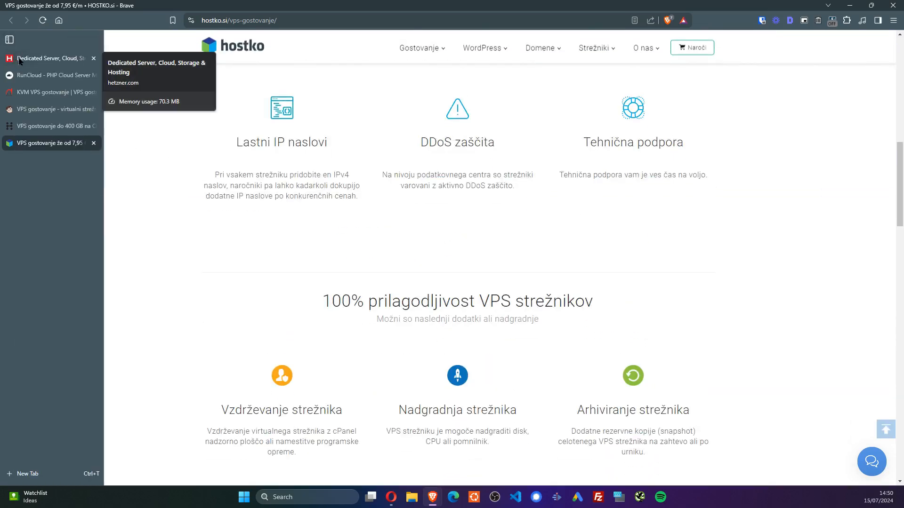
Check RunCloud's monthly-billed pricing, with the Basic plan at $8/mo
click(12, 76)
click(423, 51)
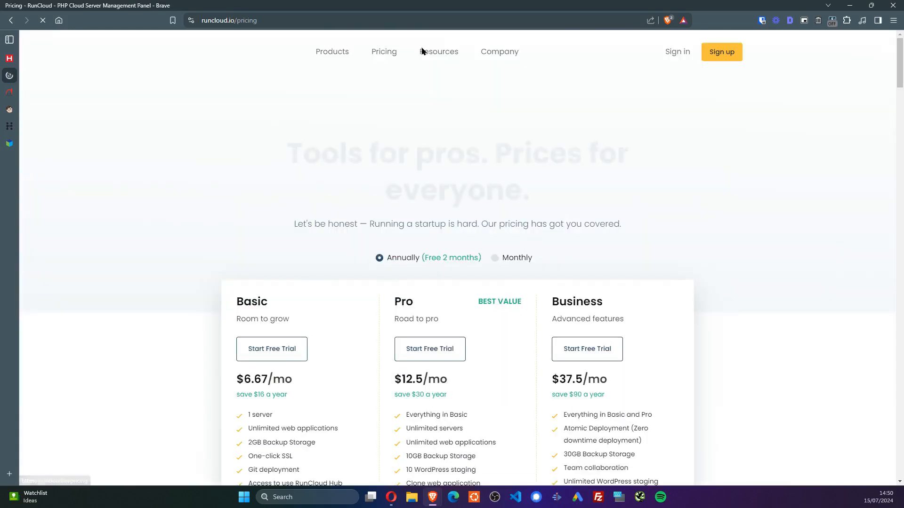
scroll(506, 163, down, 3)
click(506, 165)
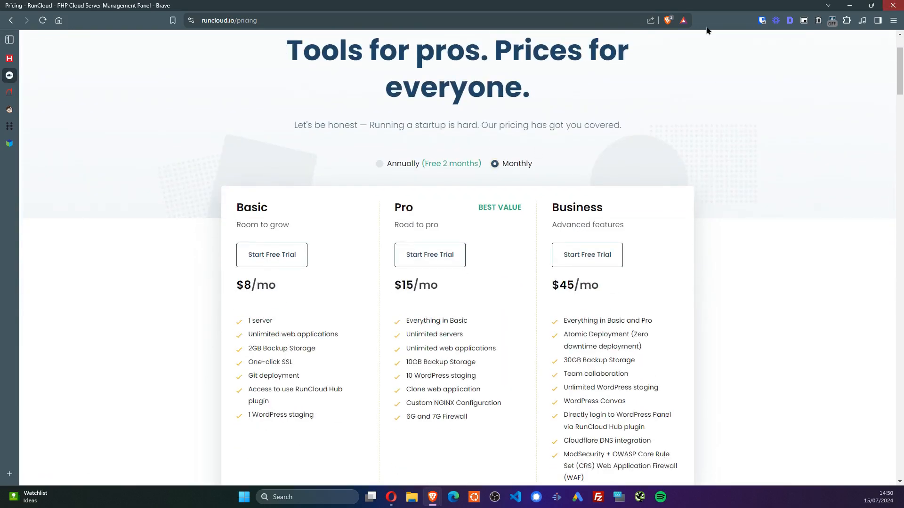
drag(294, 287, 239, 286)
drag(326, 291, 228, 292)
click(176, 304)
On Hetzner's Cloud page, set the VAT country to Slovenia
click(10, 58)
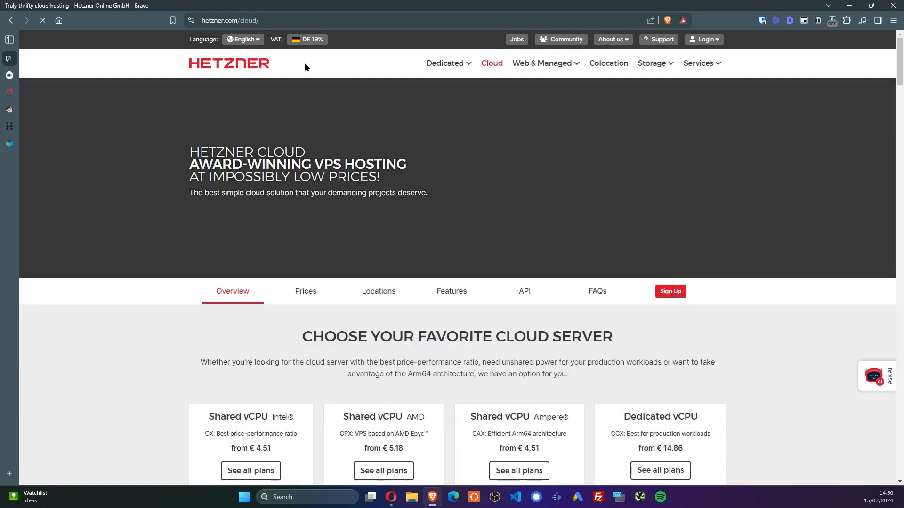
click(310, 41)
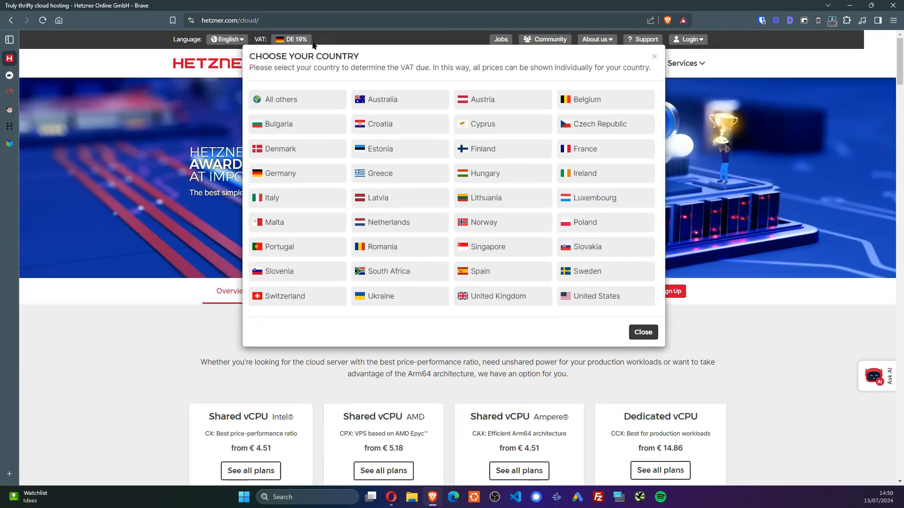
click(287, 271)
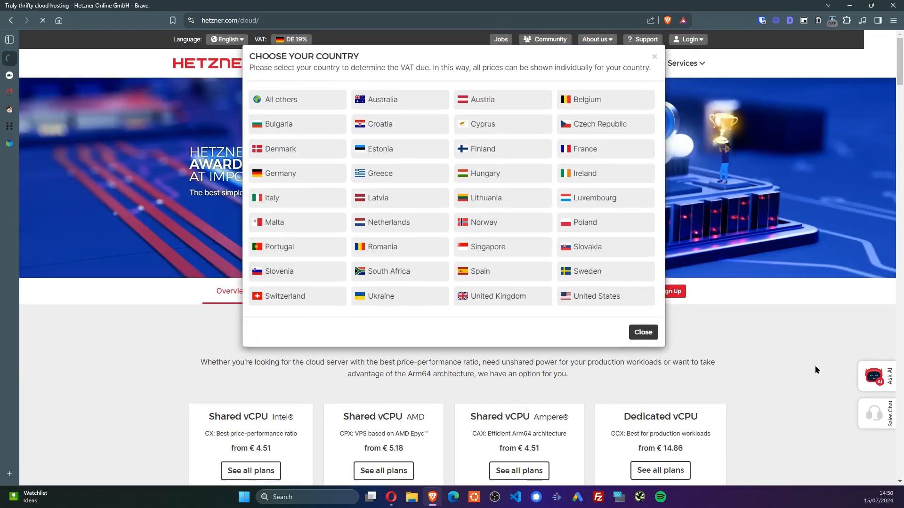
Review Hetzner's Intel CX22 plan: 2 vCPUs, 4 GB RAM, € 4.62 monthly
scroll(469, 291, down, 4)
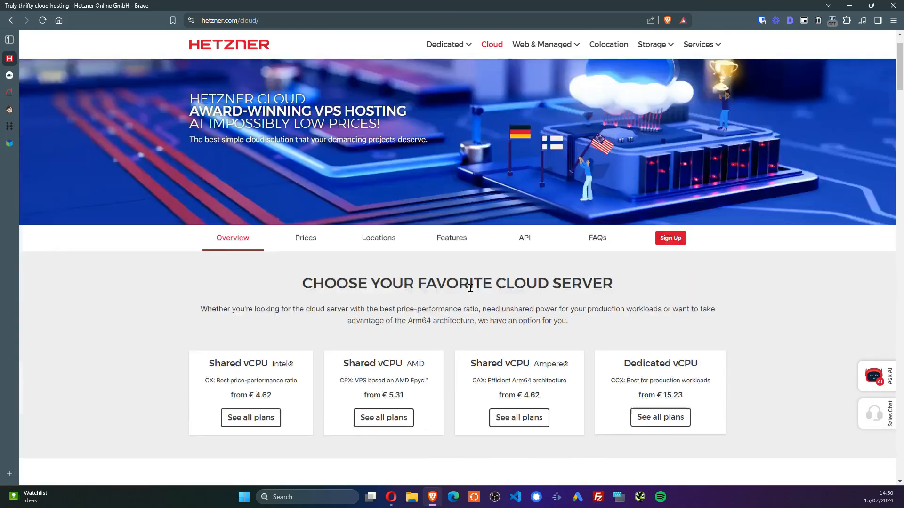
scroll(467, 291, up, 1)
click(281, 150)
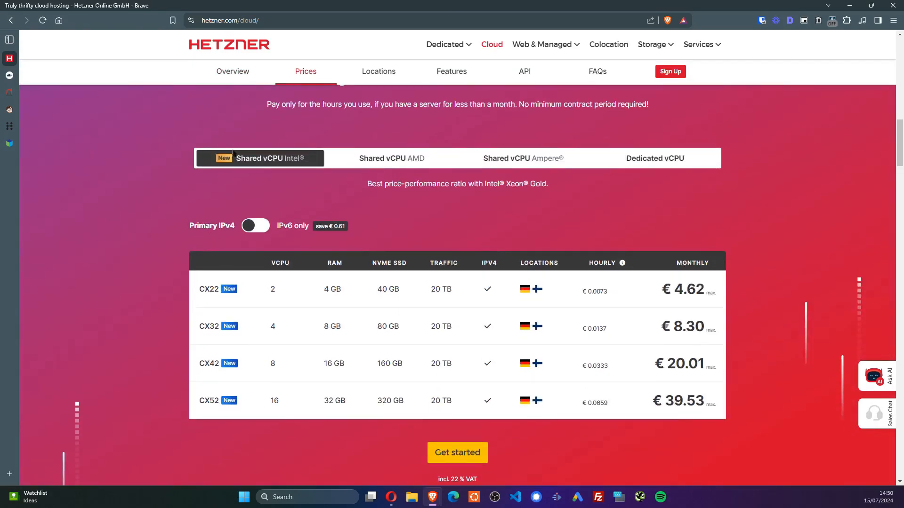
click(407, 162)
click(260, 162)
drag(263, 293, 356, 292)
click(267, 311)
click(348, 329)
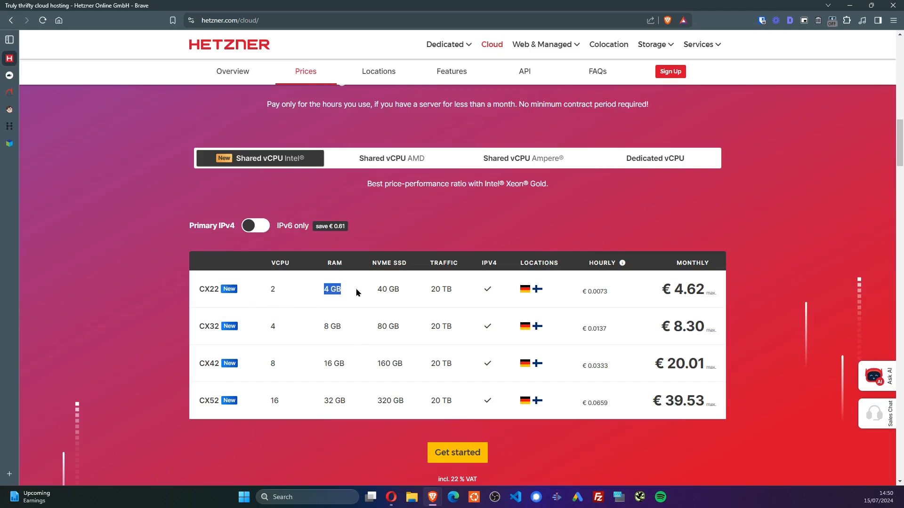
click(363, 296)
mouse_move(526, 290)
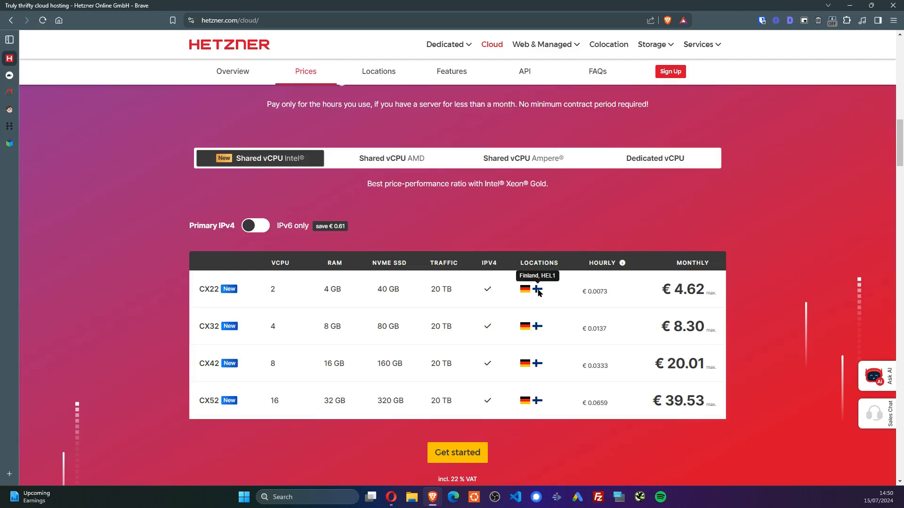
drag(725, 298, 643, 297)
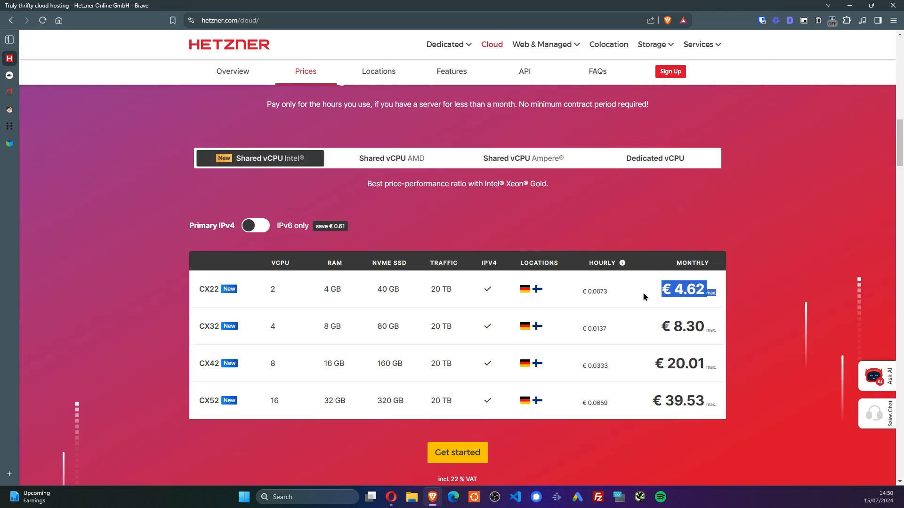
click(763, 258)
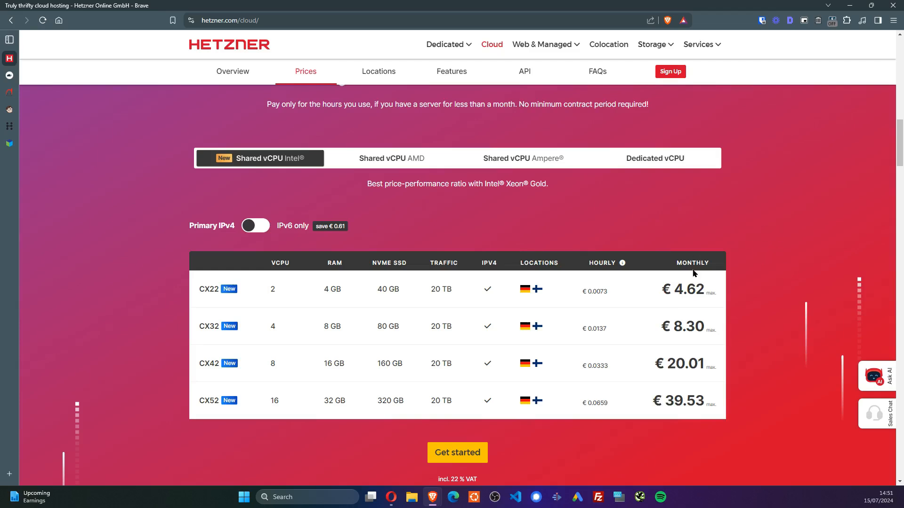
Compare with the AMD CPX21 plan: 3 vCPUs at € 9.21 monthly
scroll(692, 273, down, 8)
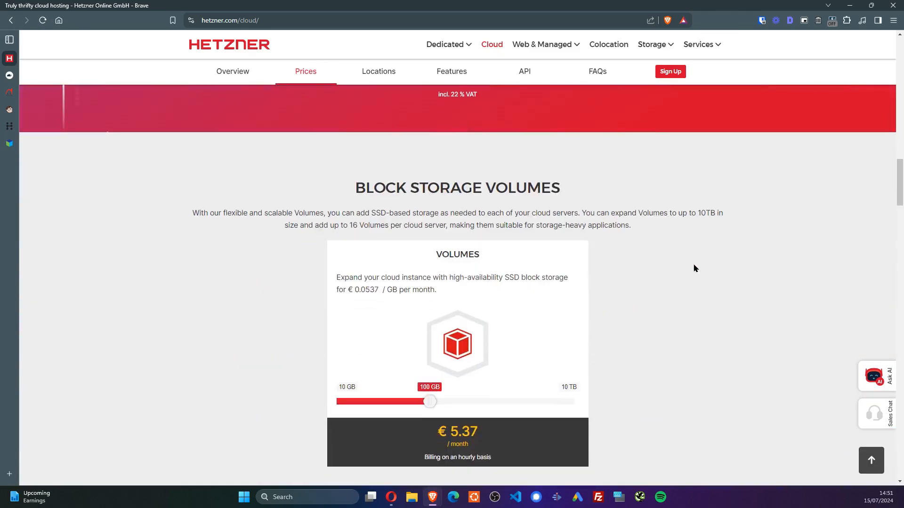
scroll(693, 263, up, 10)
scroll(404, 167, down, 2)
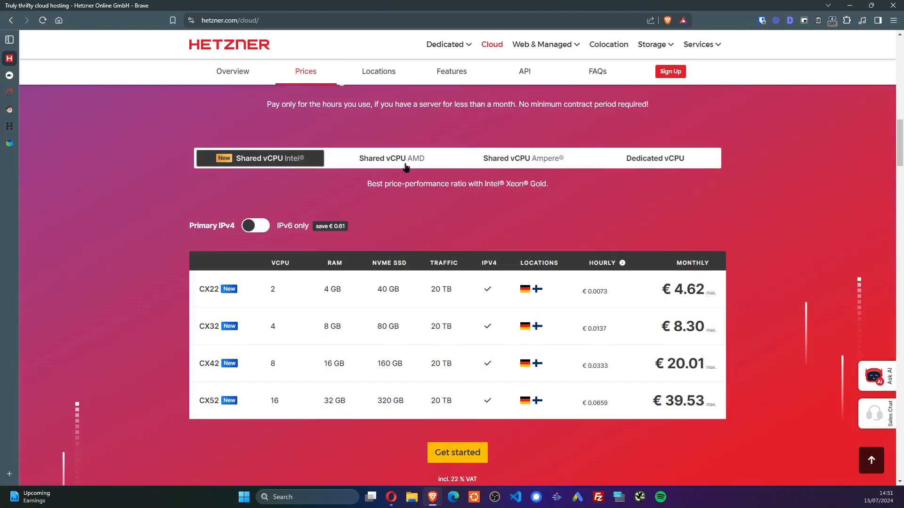
click(405, 166)
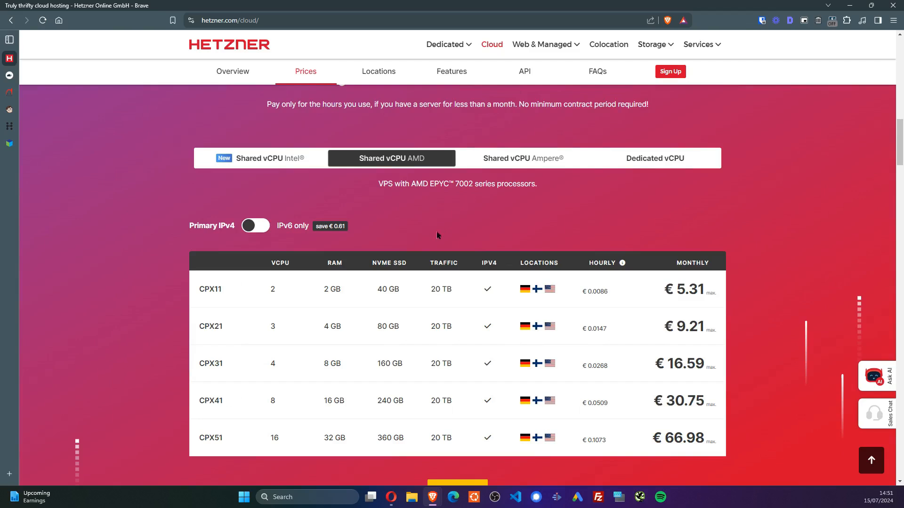
click(285, 165)
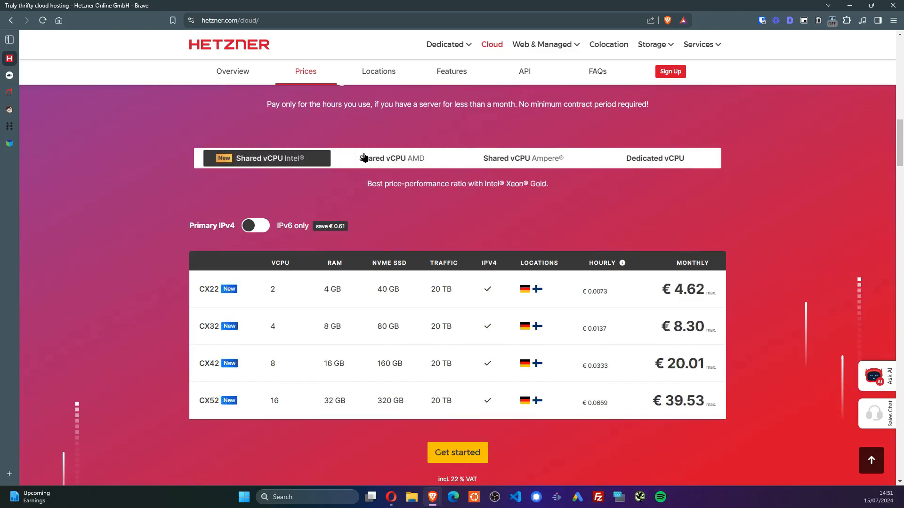
click(363, 156)
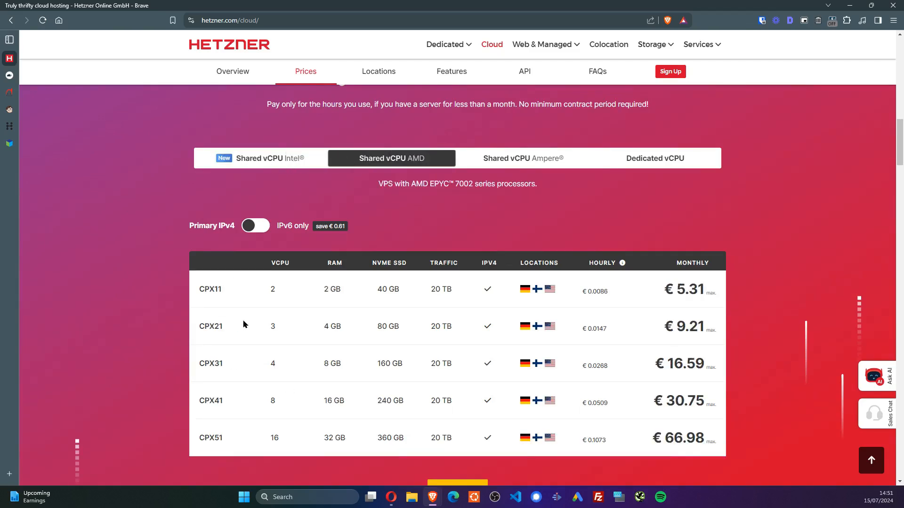
drag(245, 325, 312, 330)
drag(716, 331, 652, 328)
click(790, 273)
Return to the Intel CX plan table (CX22 to CX52, €4.62–€39.53)
click(220, 158)
scroll(629, 206, up, 10)
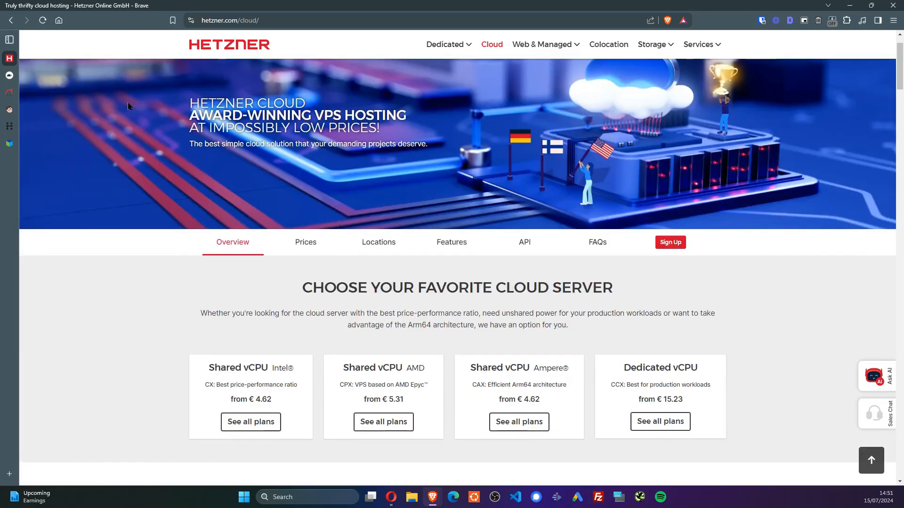
scroll(128, 107, up, 1)
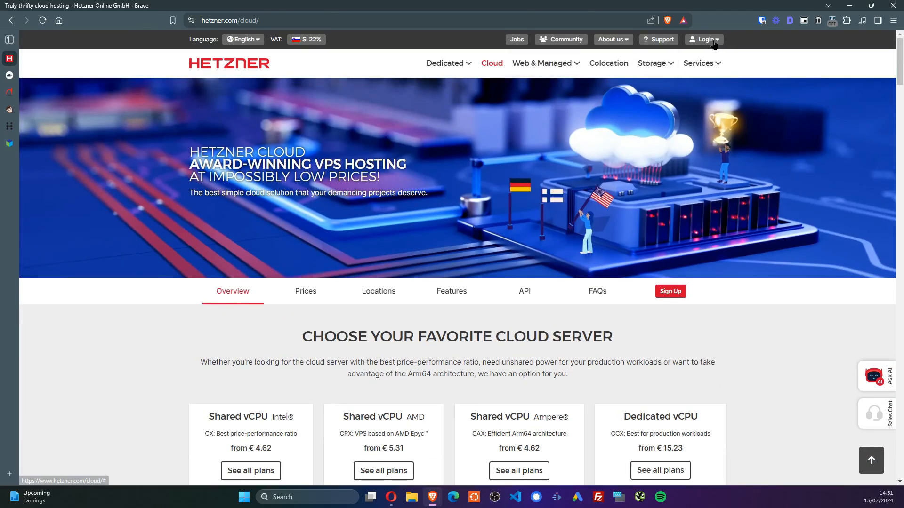
scroll(666, 238, down, 2)
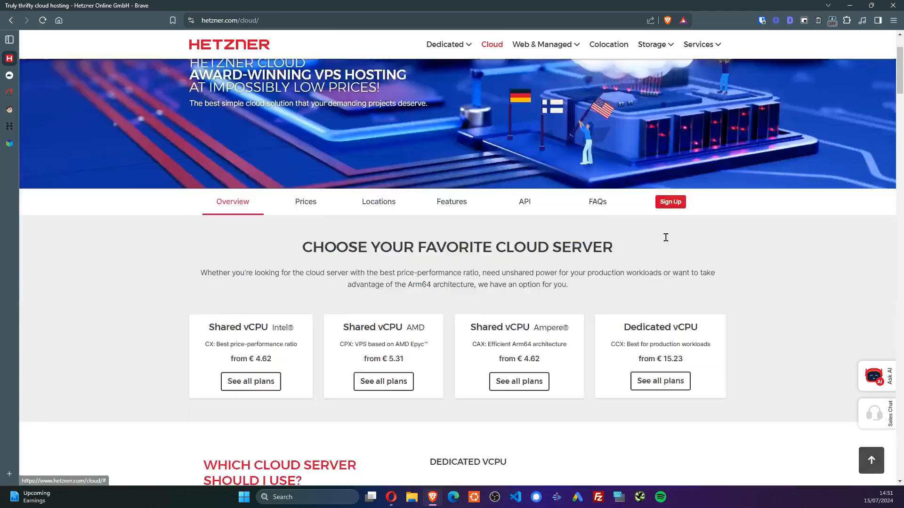
scroll(460, 279, down, 15)
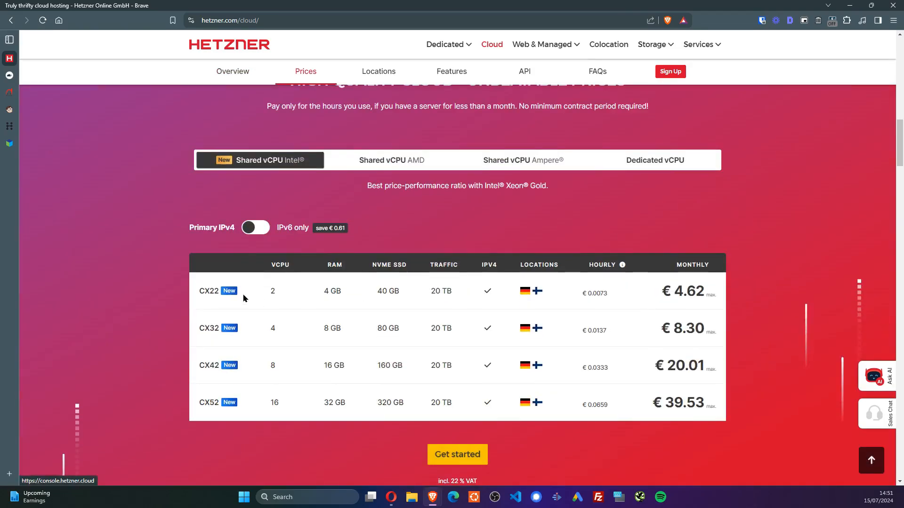
Browse hetzner.com's cloud plans and sign-up form in a private window, then close it
click(460, 454)
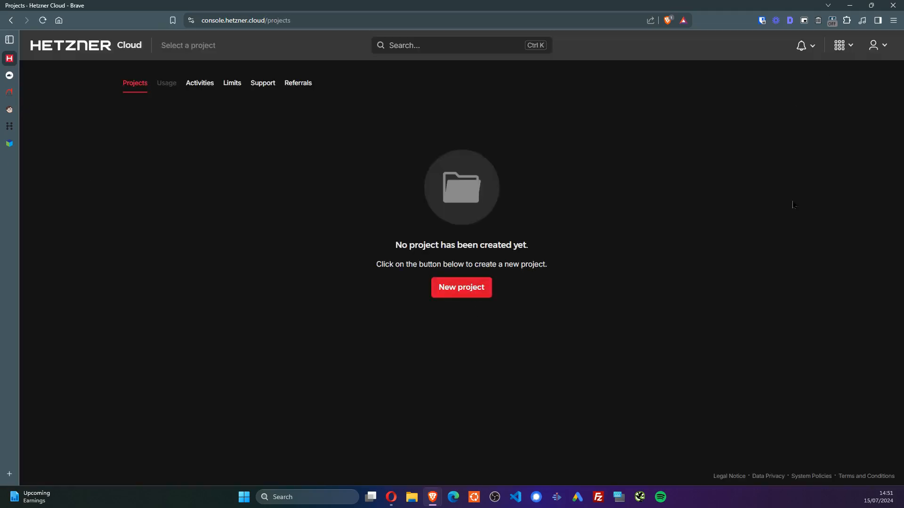
key(ctrl+shift+n)
text(hetzner.com)
key(Return)
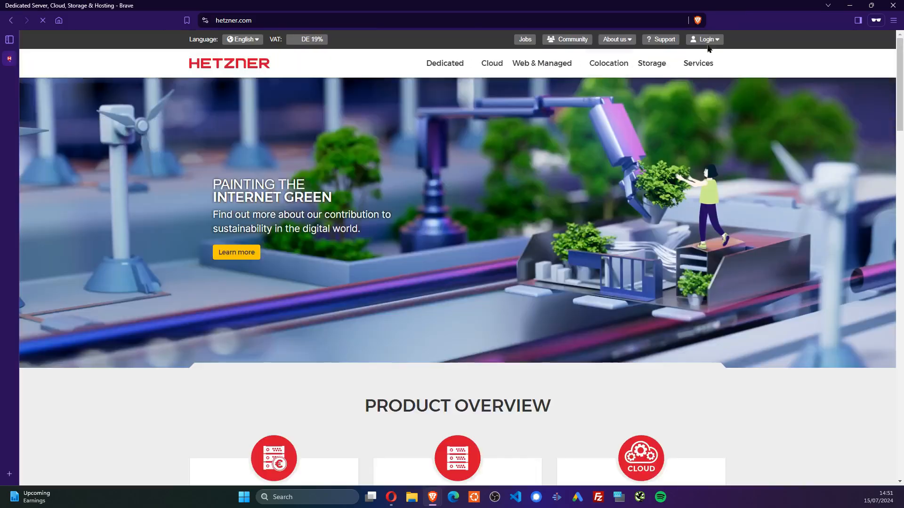
mouse_move(716, 63)
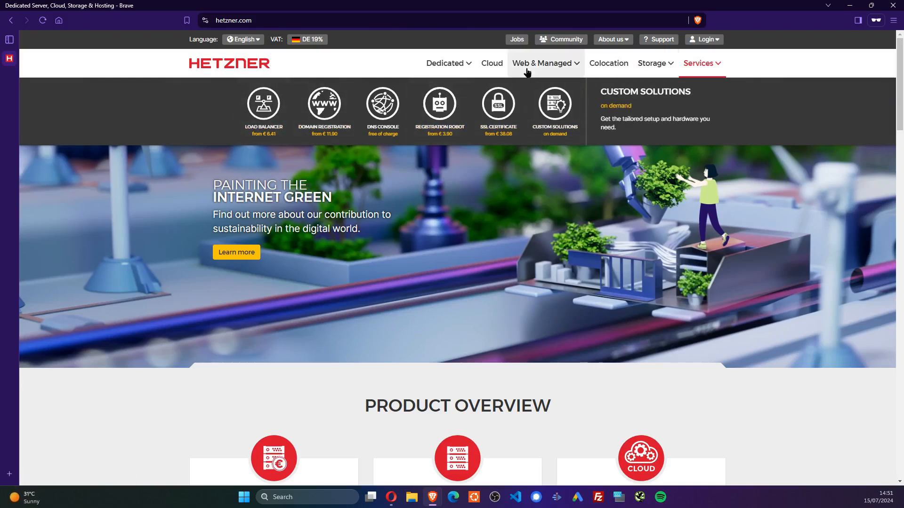
click(502, 68)
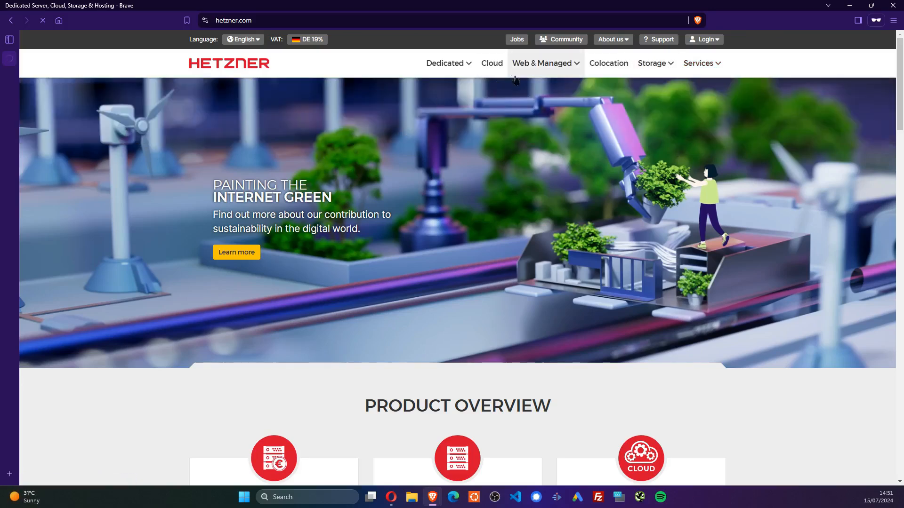
scroll(410, 248, down, 9)
scroll(298, 238, up, 5)
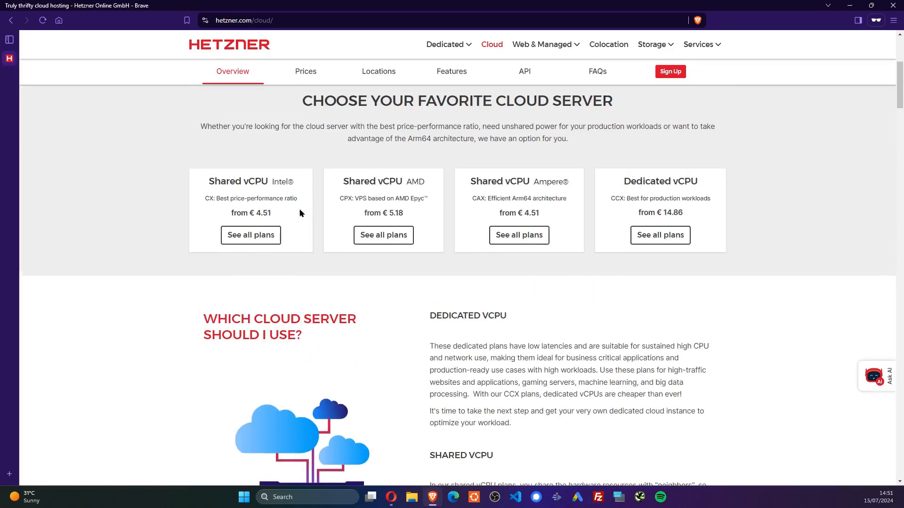
click(356, 235)
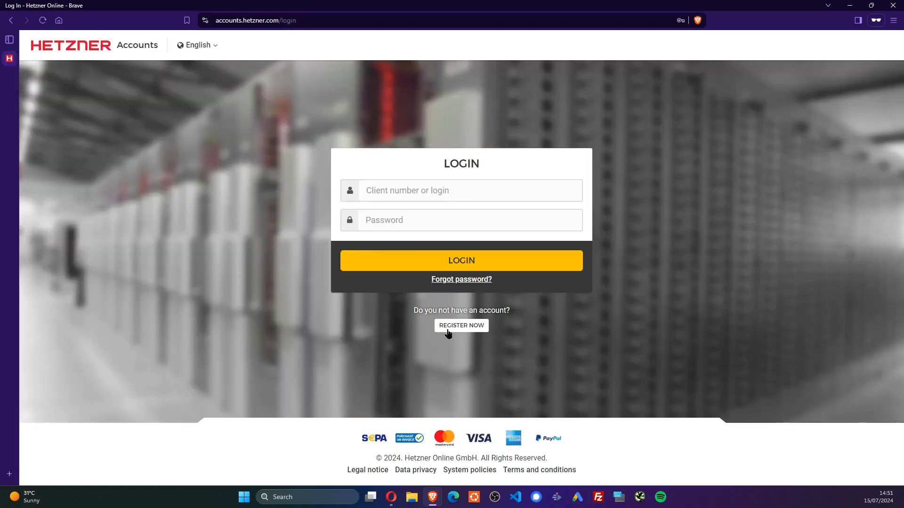
click(449, 327)
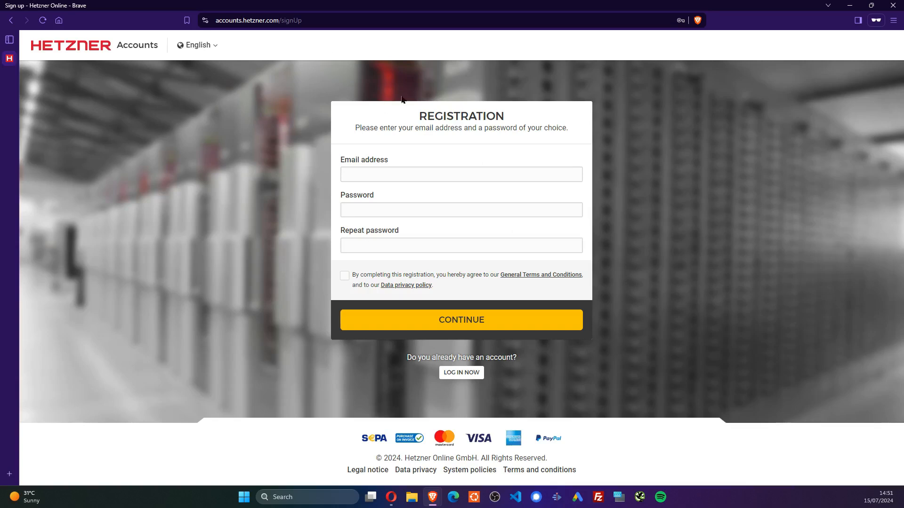
click(893, 5)
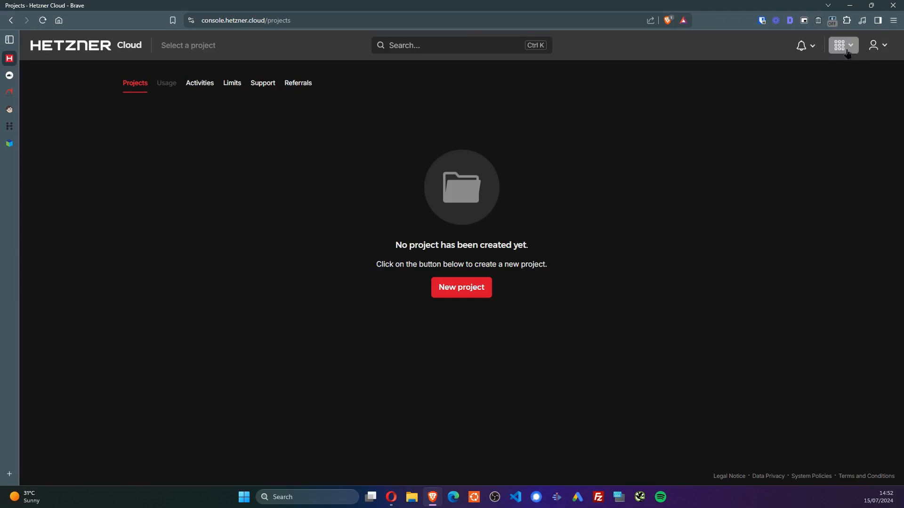
Log out of the Cloud Console and sign back in with saved credentials
click(875, 46)
click(842, 287)
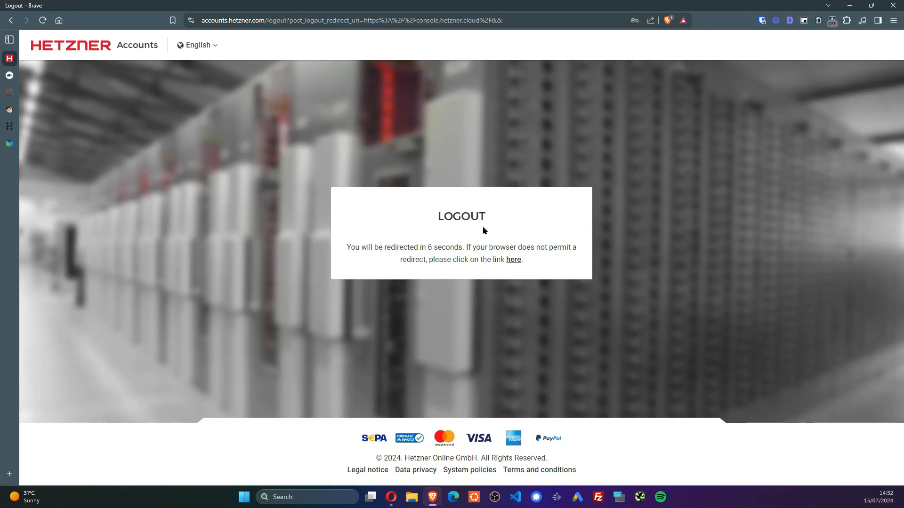
click(512, 260)
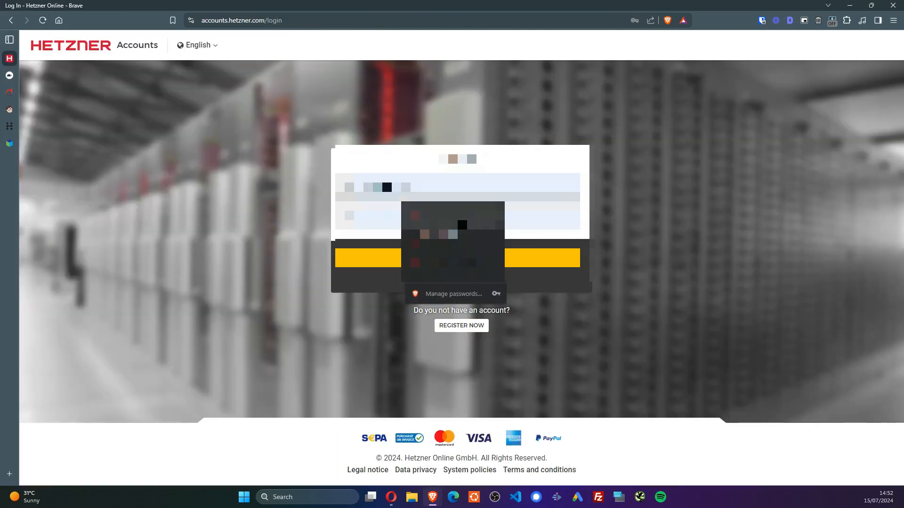
click(461, 241)
click(471, 257)
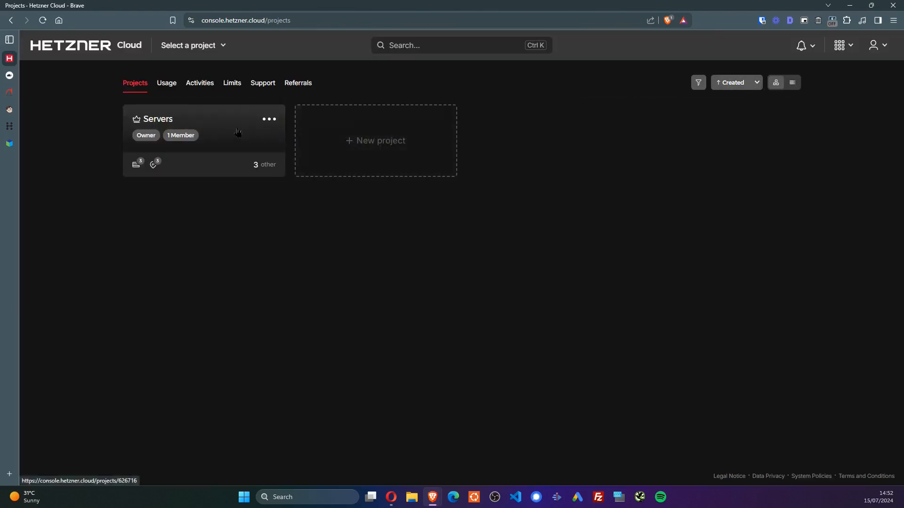
Add a project named 'Demo', open it, and start Add Server there
click(238, 133)
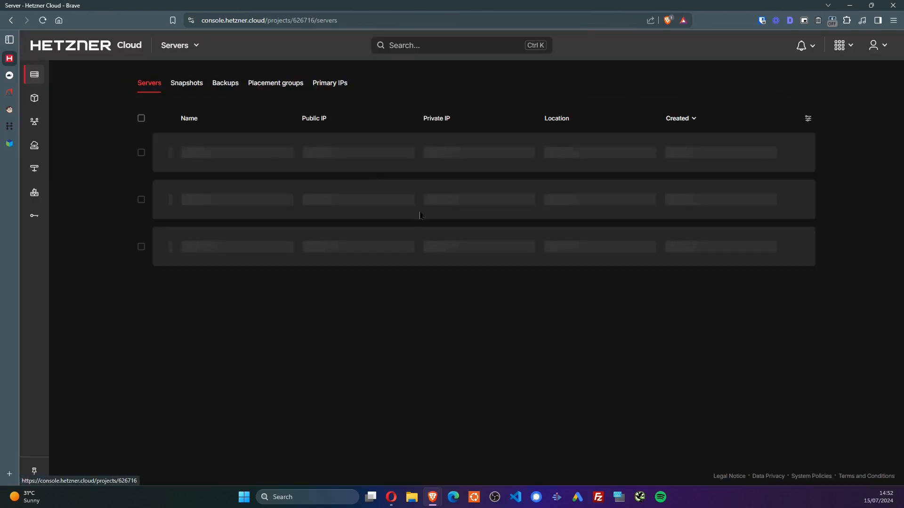
key(alt+Left)
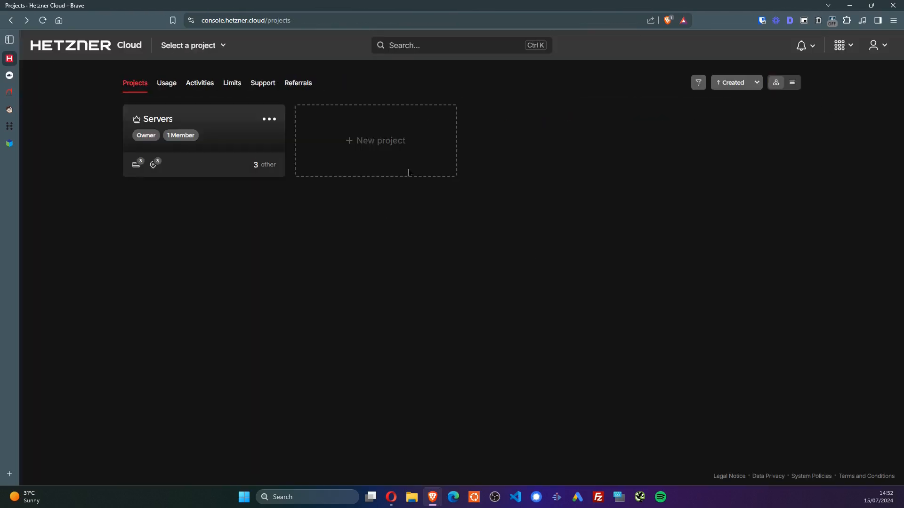
click(407, 131)
text(Demo)
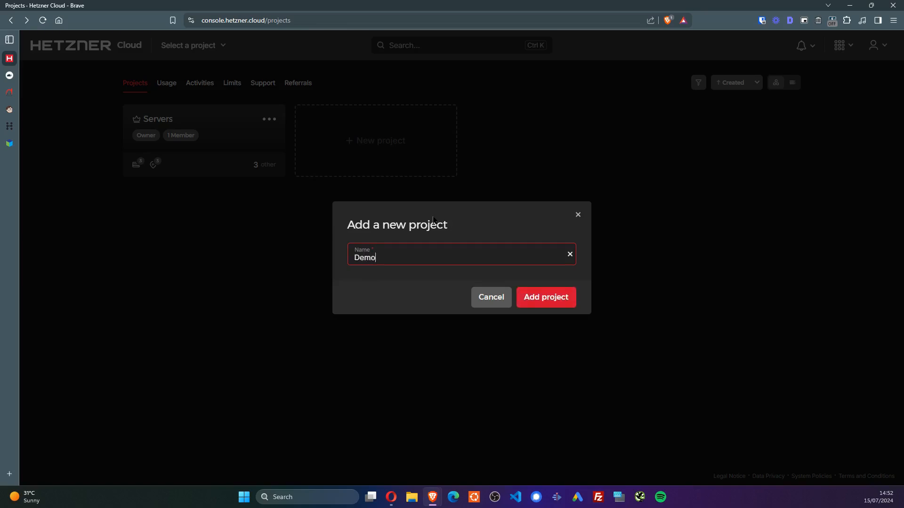
key(BackSpace)
text(emo)
key(Return)
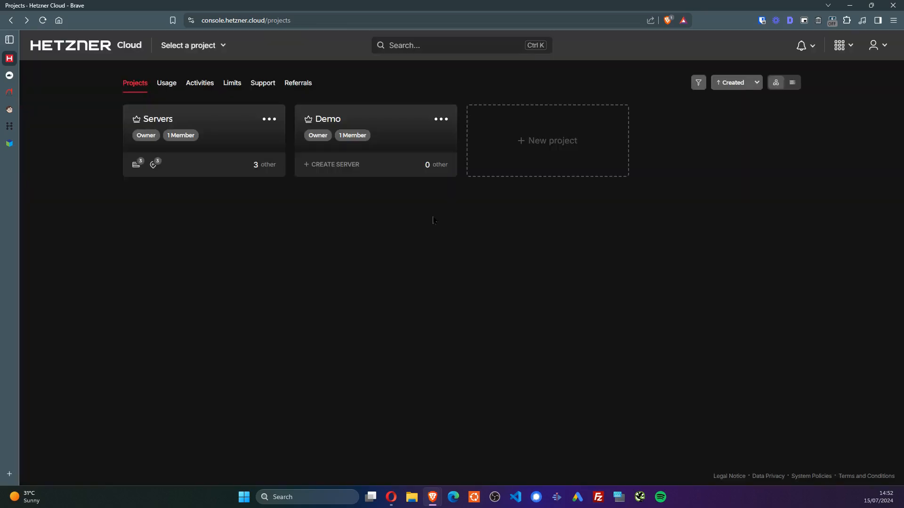
click(418, 130)
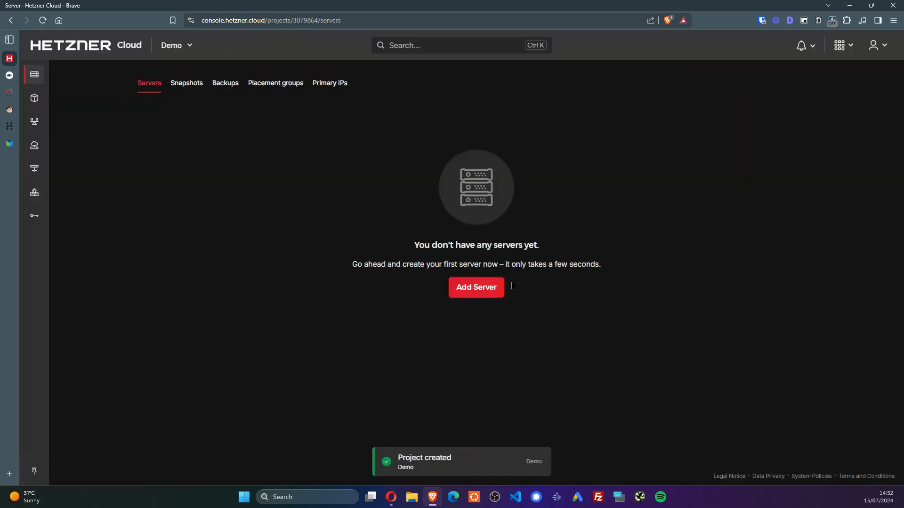
click(485, 291)
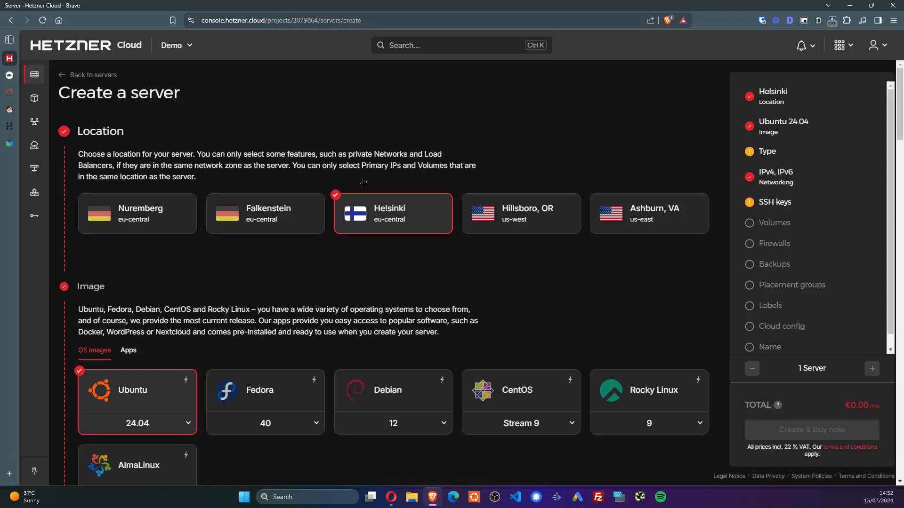
Place the new server in Falkenstein on the shared x86 CX22 plan, totalling €4.62/mo
click(316, 207)
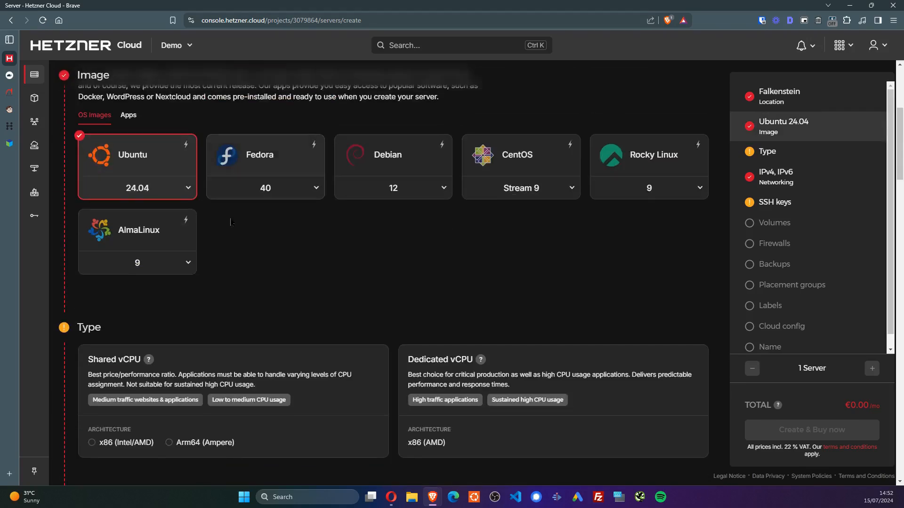
scroll(343, 324, down, 3)
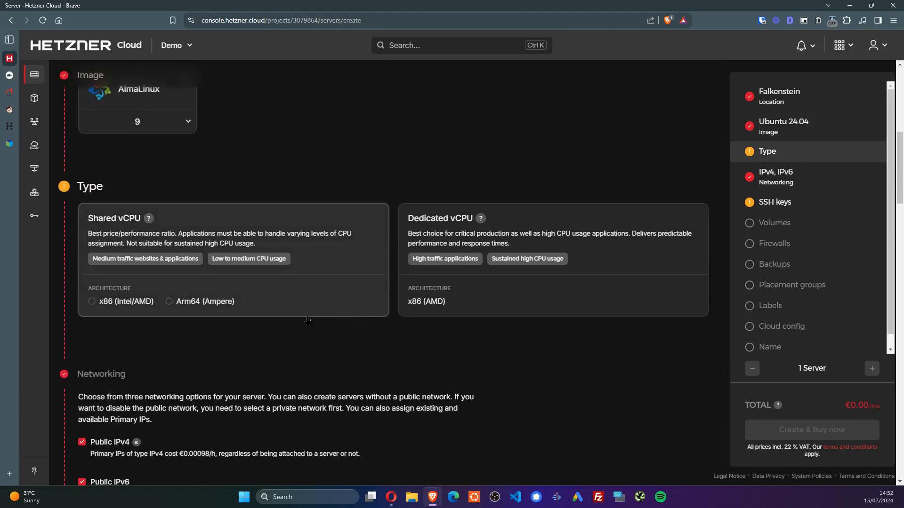
click(144, 264)
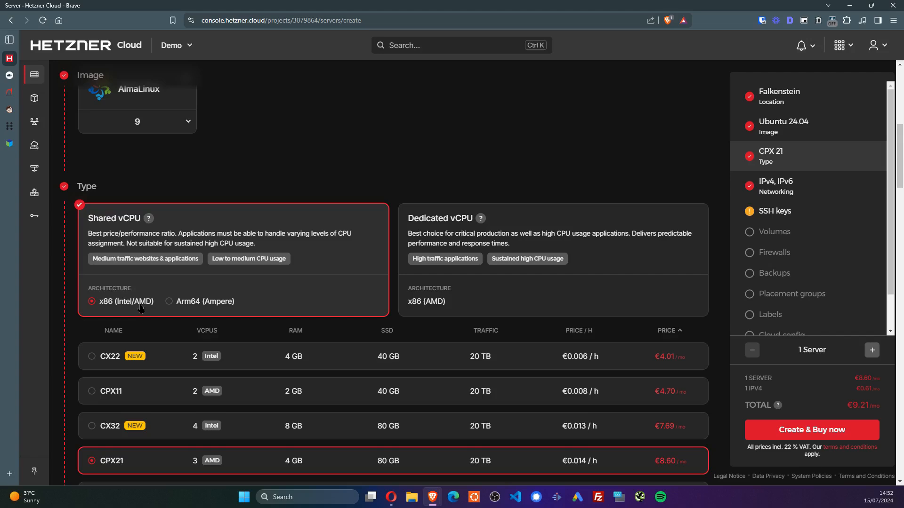
scroll(140, 308, down, 3)
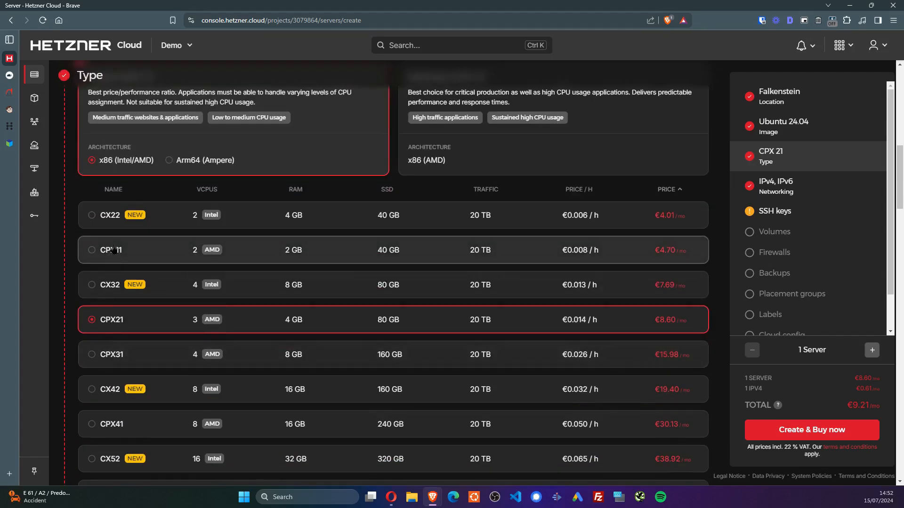
click(142, 222)
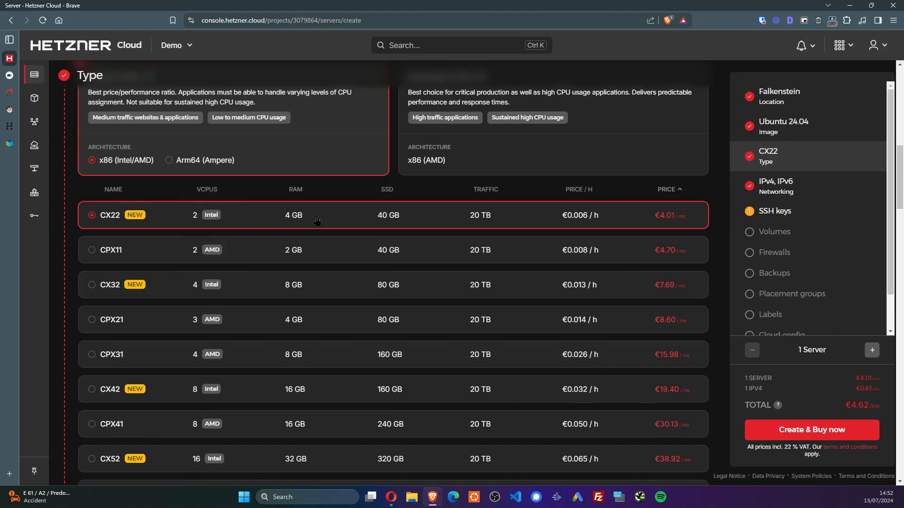
scroll(648, 232, down, 10)
scroll(473, 250, up, 2)
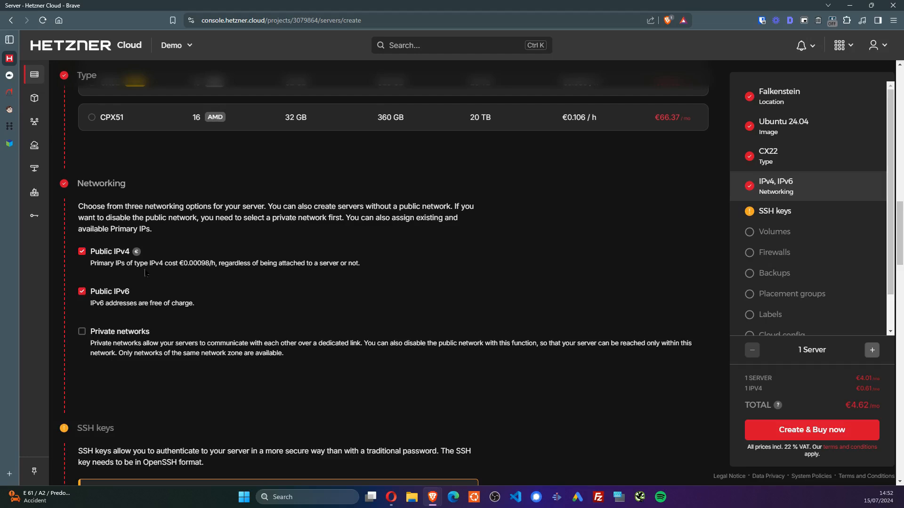
scroll(131, 328, down, 6)
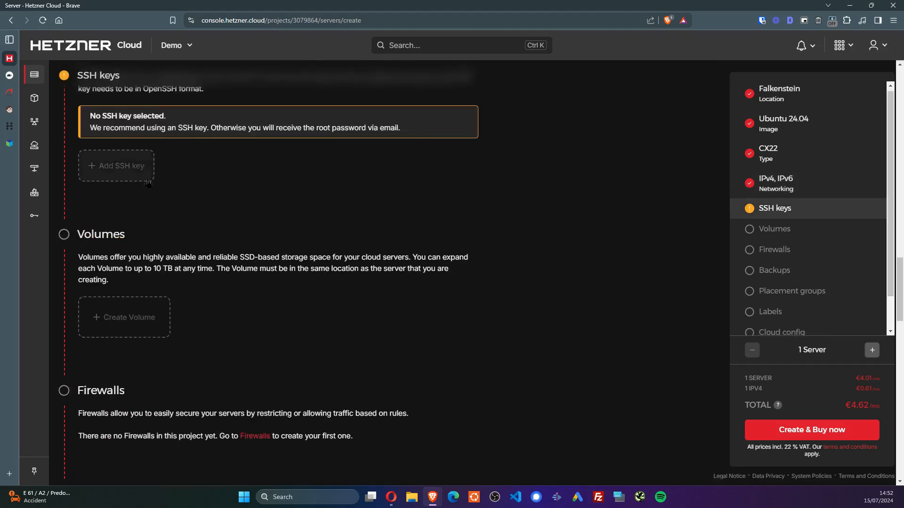
scroll(128, 251, up, 1)
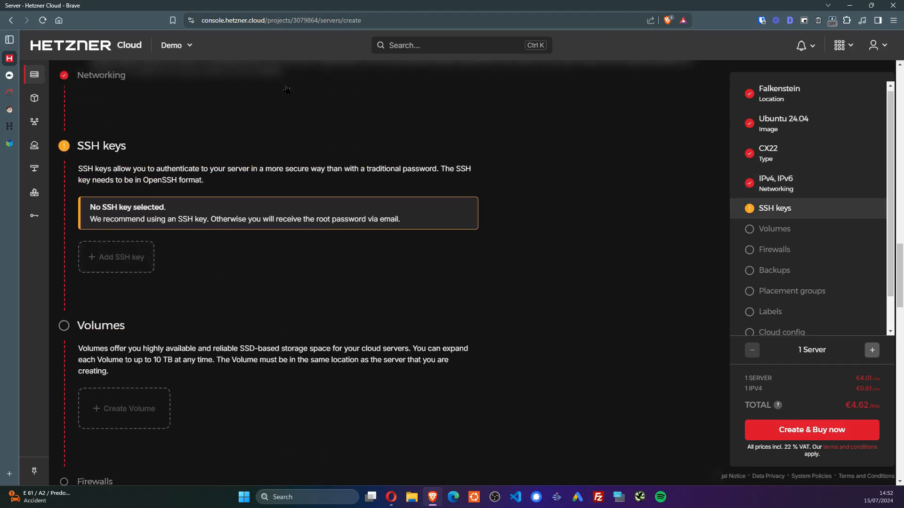
scroll(314, 190, down, 7)
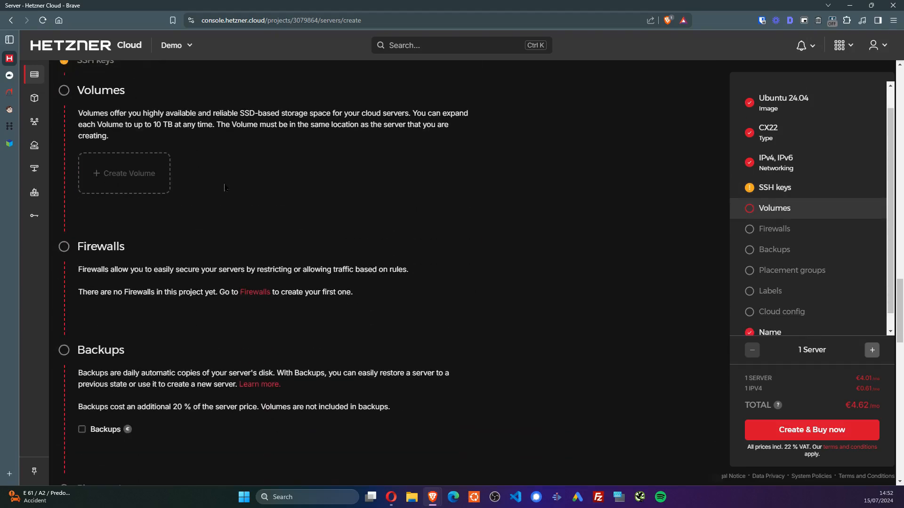
scroll(53, 340, down, 2)
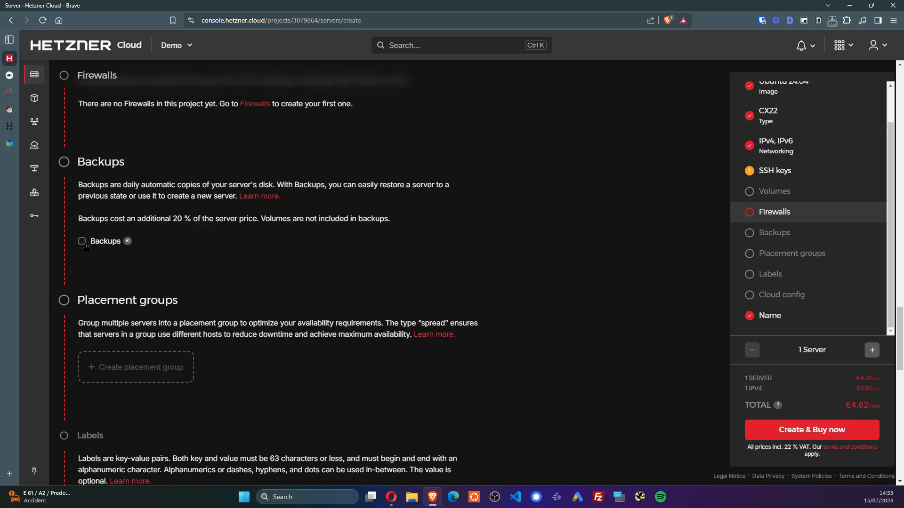
Enable daily backups, rename the server to demovps and create it
click(82, 242)
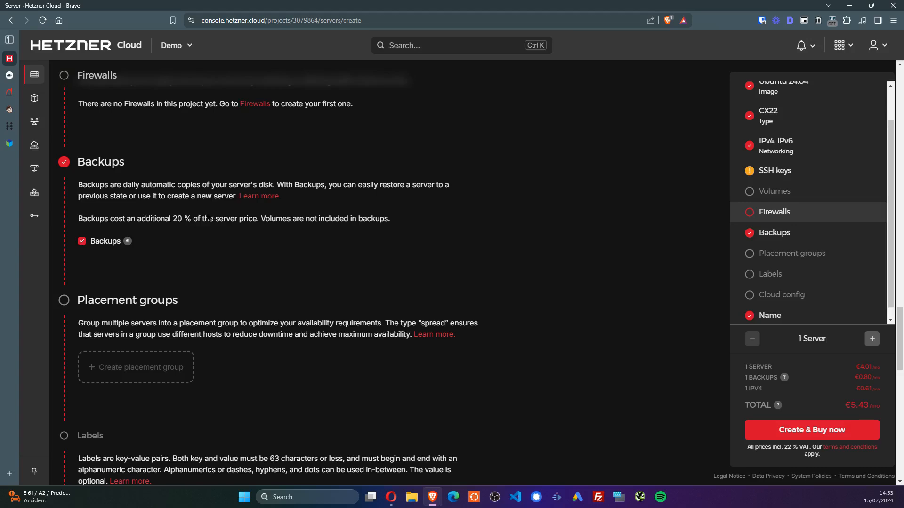
scroll(381, 271, down, 5)
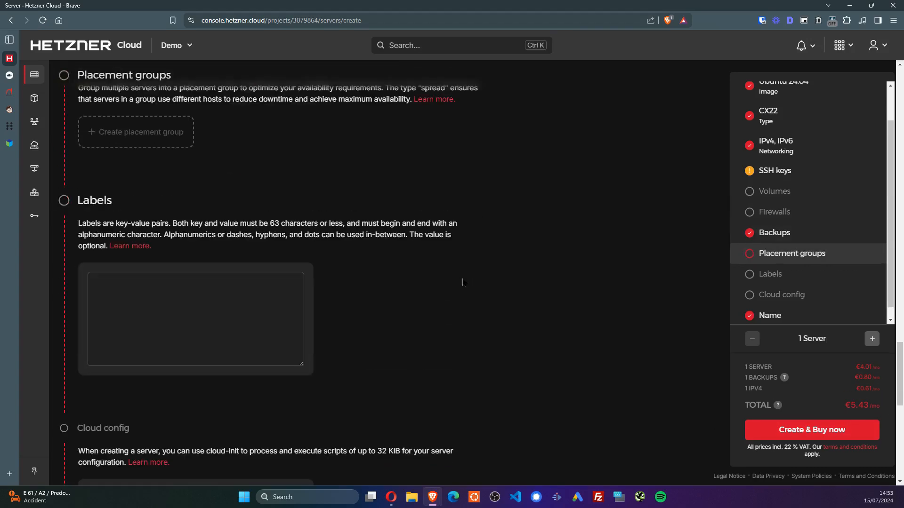
scroll(381, 271, down, 7)
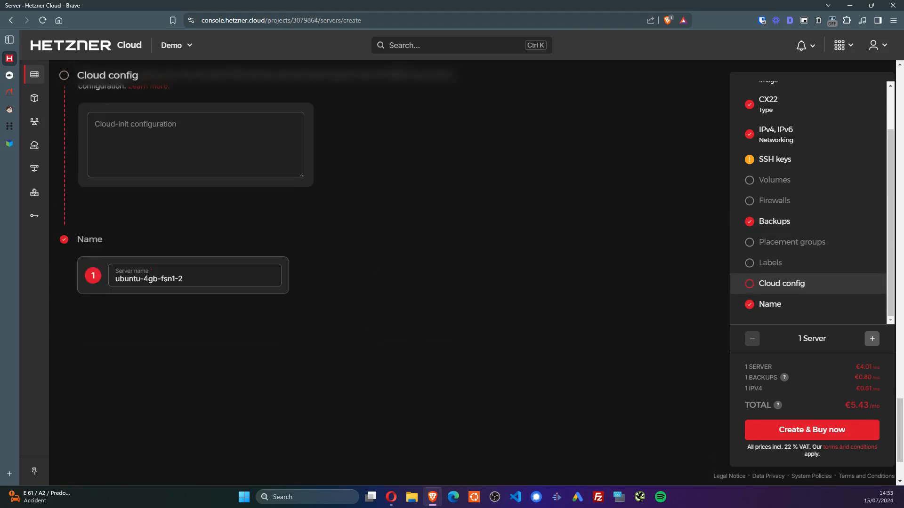
key(ctrl+a)
text(demo)
click(836, 436)
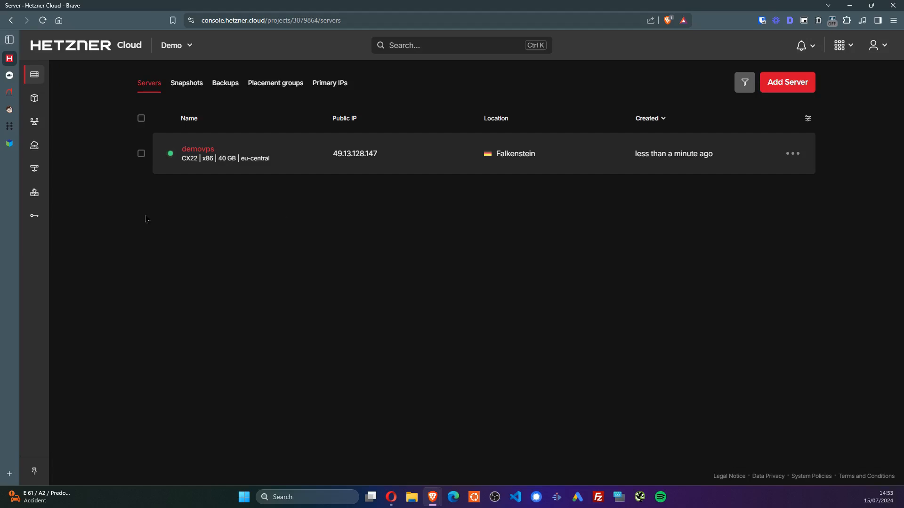
Start the RunCloud Basic plan free trial and begin connecting a new server
click(9, 75)
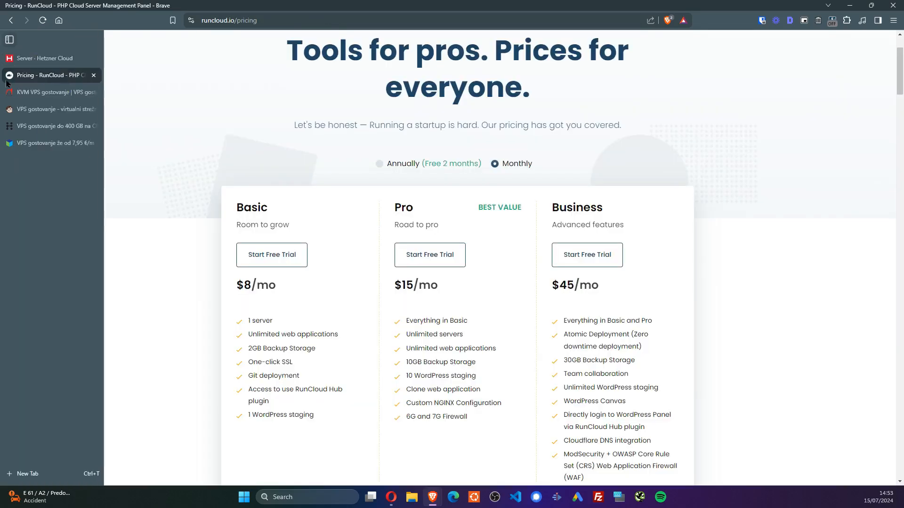
click(266, 261)
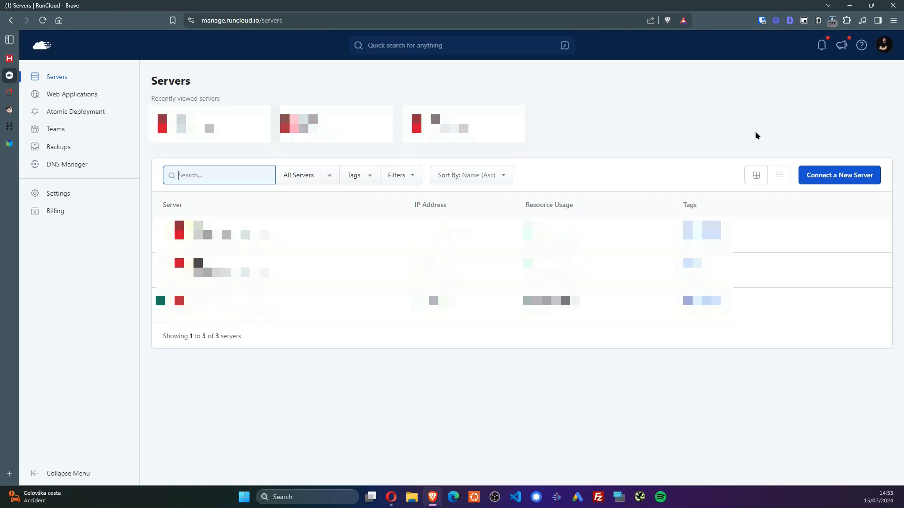
click(823, 175)
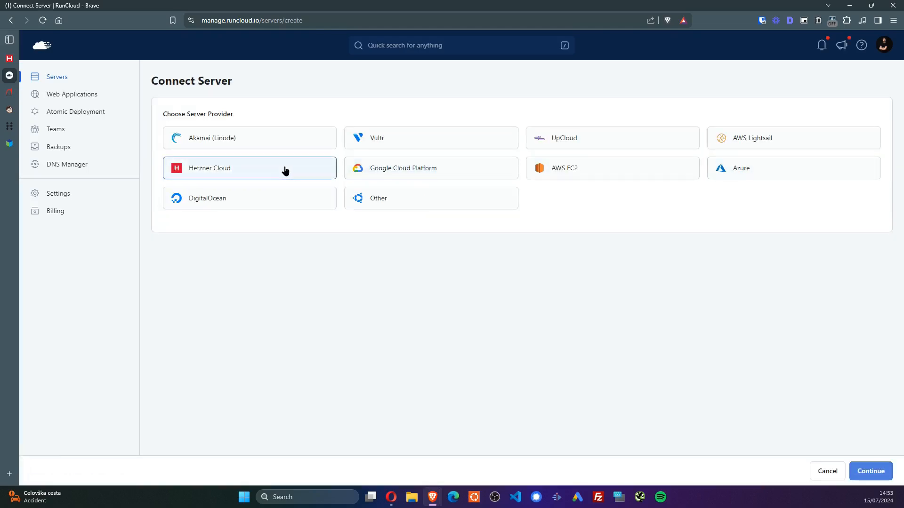
Choose Hetzner Cloud as provider with connection via IP address, then return to Hetzner
click(284, 170)
click(401, 257)
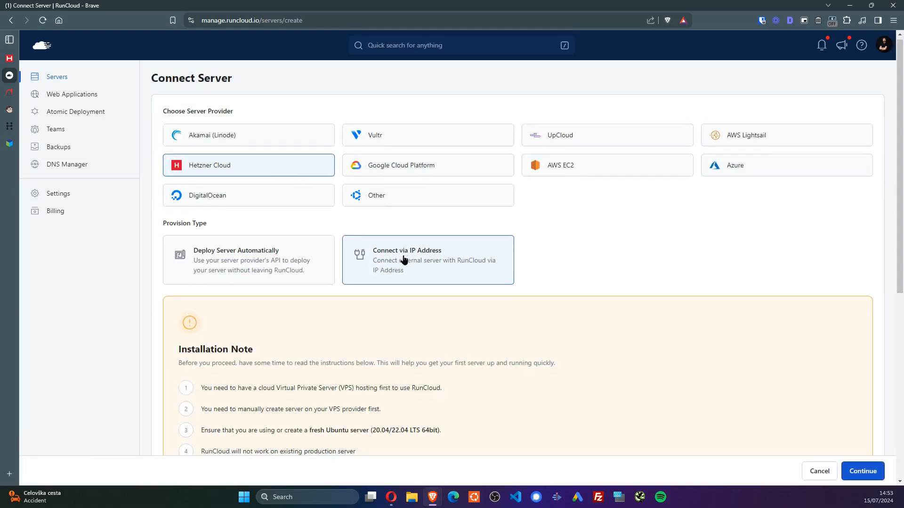
scroll(397, 252, up, 5)
click(202, 214)
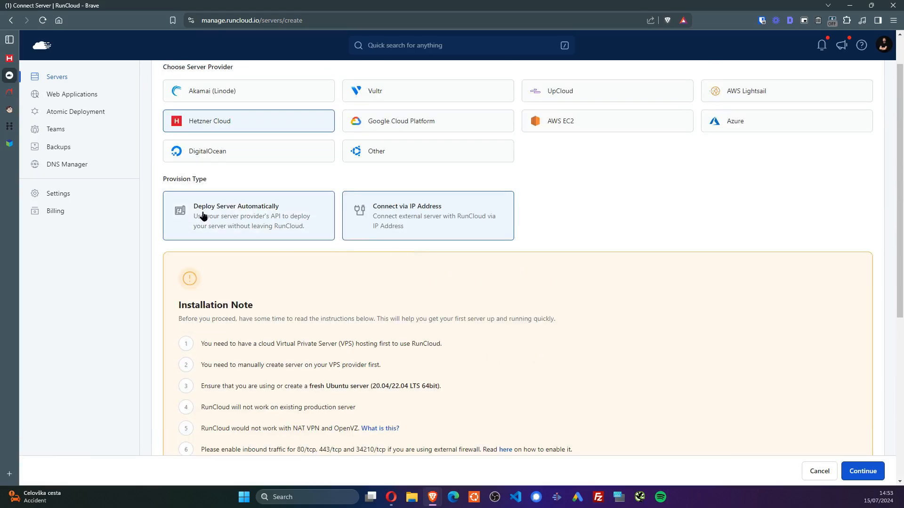
scroll(188, 238, down, 2)
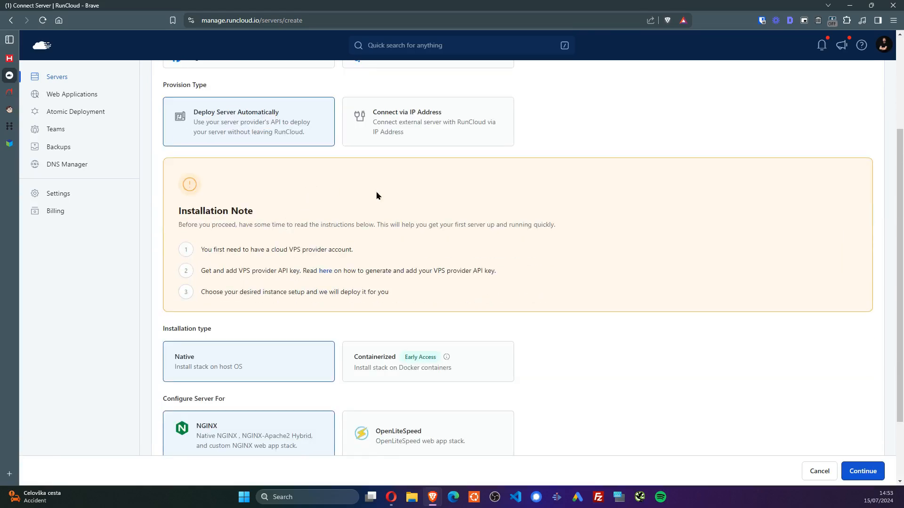
scroll(416, 199, up, 1)
click(379, 169)
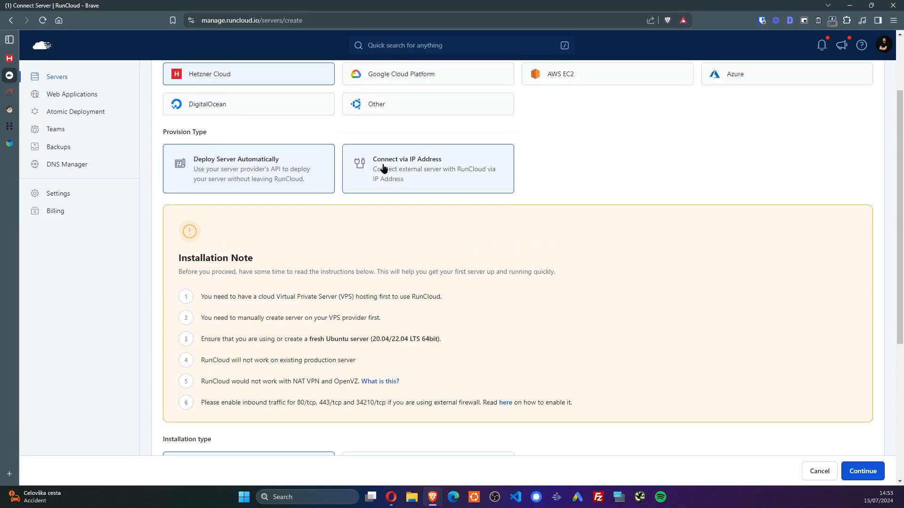
click(278, 174)
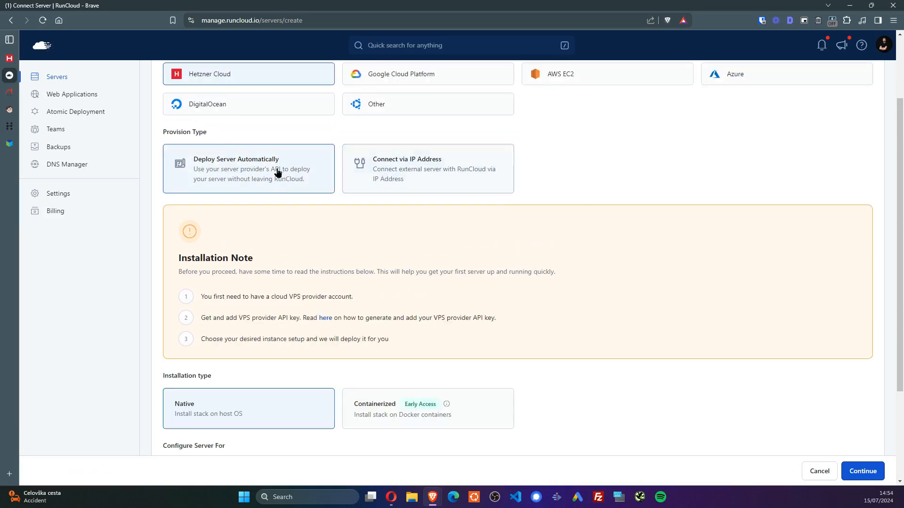
click(367, 169)
click(9, 58)
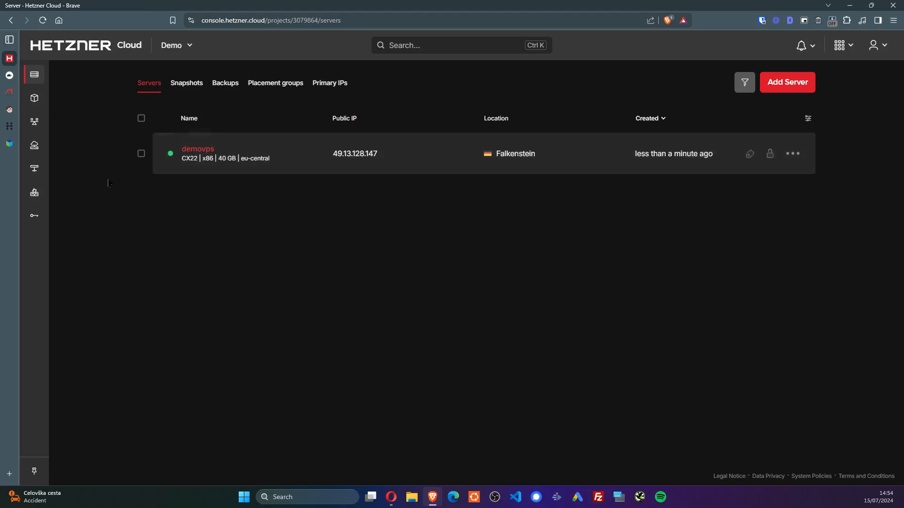
Open demovps and scroll through its live CPU, disk and network graphs
click(198, 149)
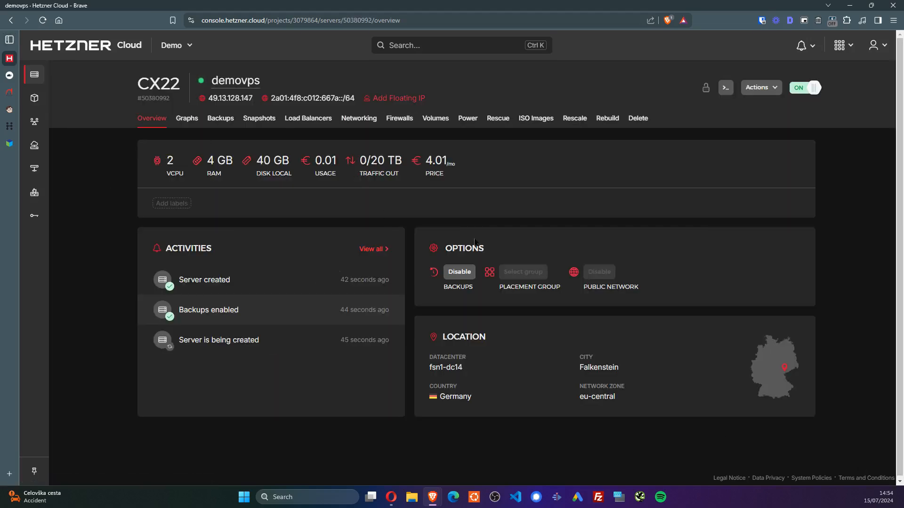
click(189, 124)
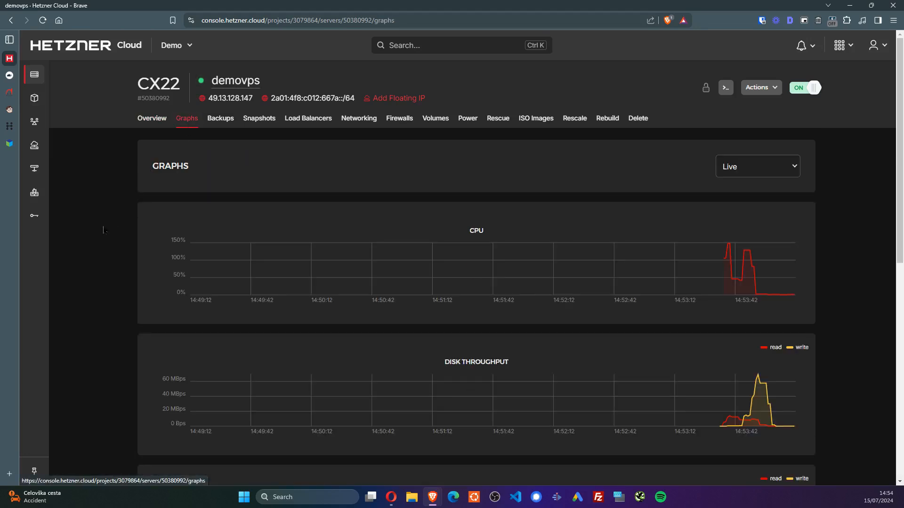
scroll(759, 257, down, 1)
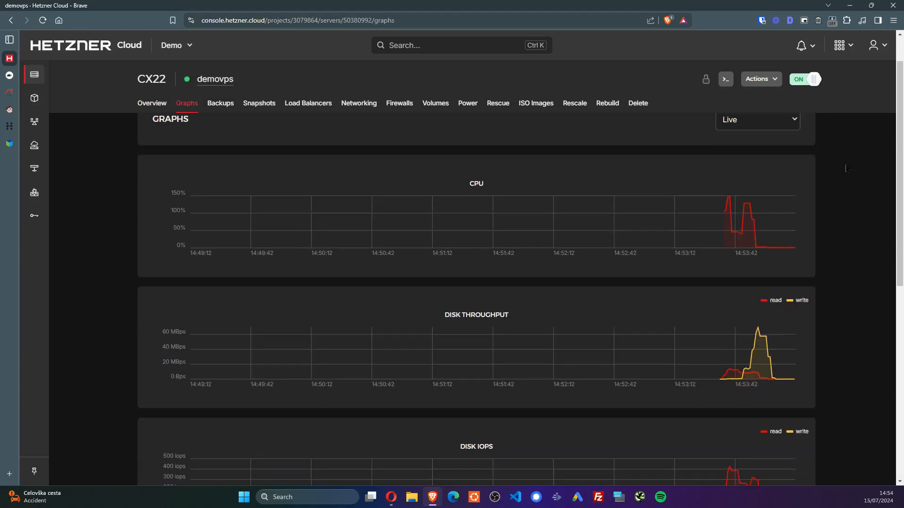
drag(900, 143, 901, 160)
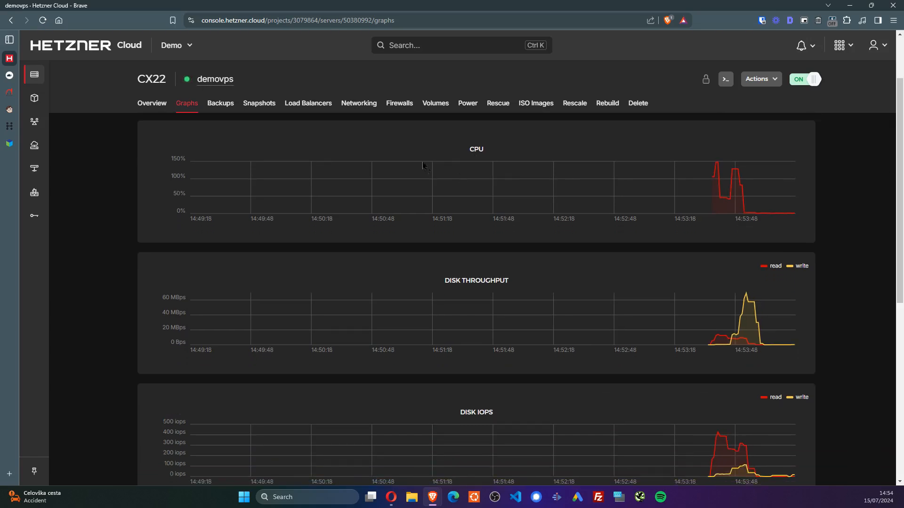
scroll(551, 283, down, 5)
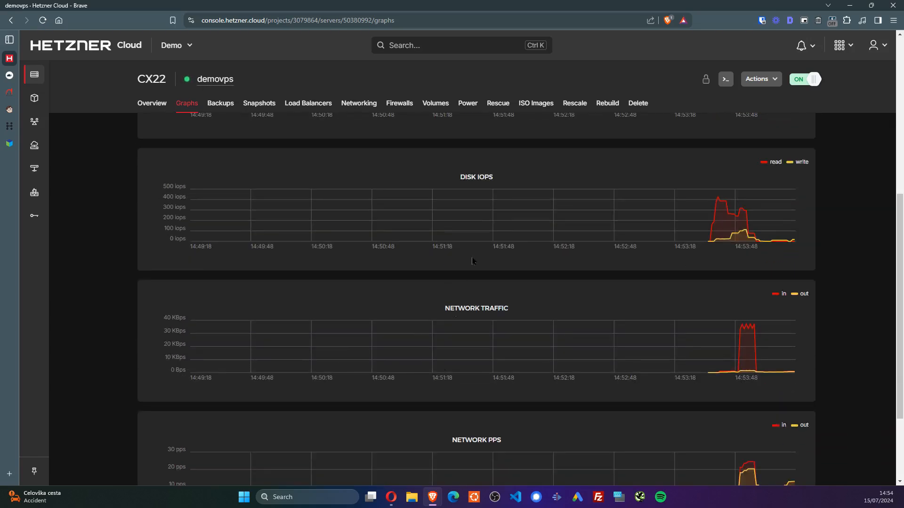
scroll(548, 247, down, 3)
scroll(512, 171, up, 10)
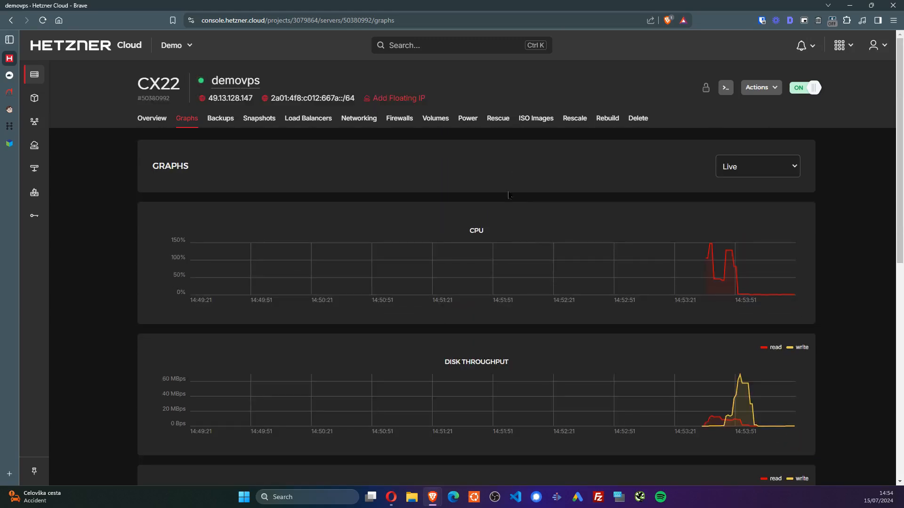
Browse demovps's Backups, Snapshots, Firewalls and Power pages, ending on the Rescale options
click(221, 127)
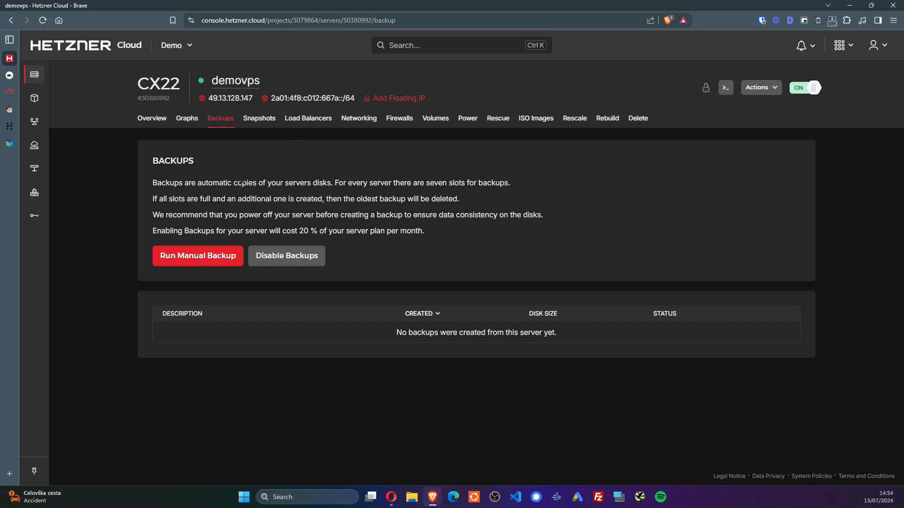
click(259, 119)
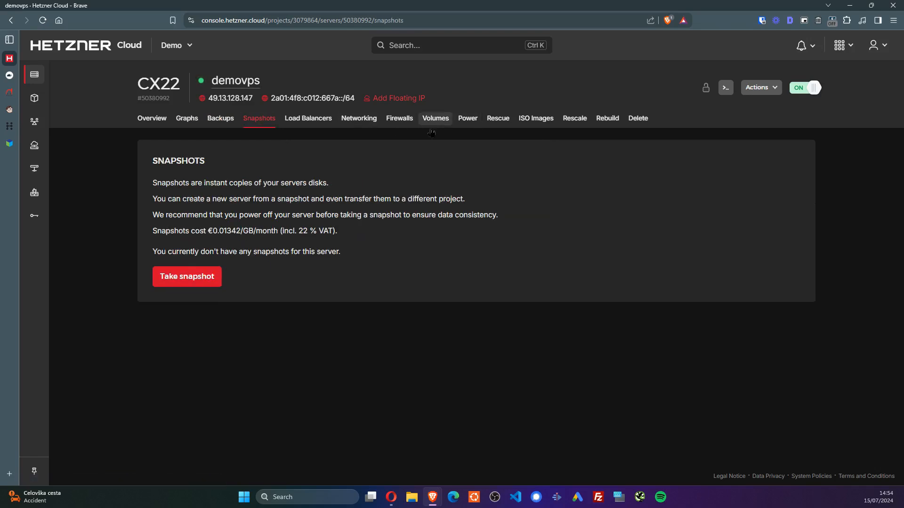
click(399, 119)
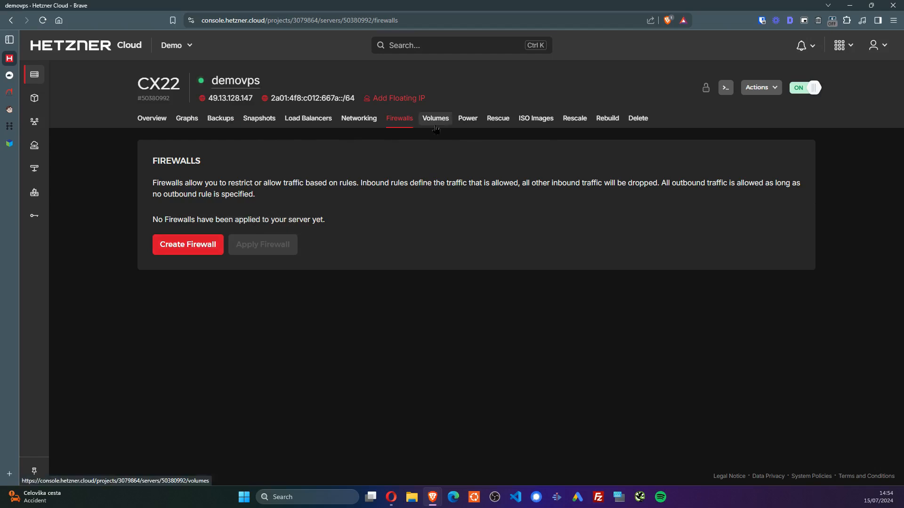
click(477, 123)
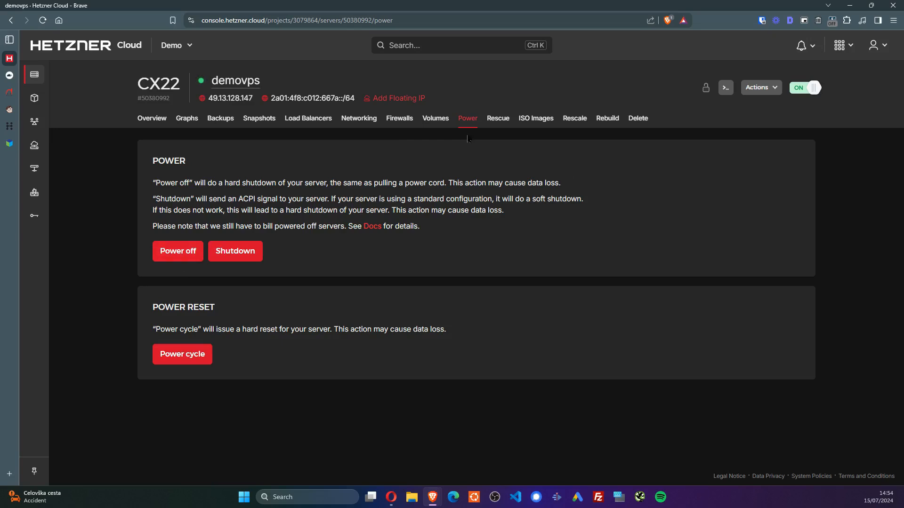
click(564, 119)
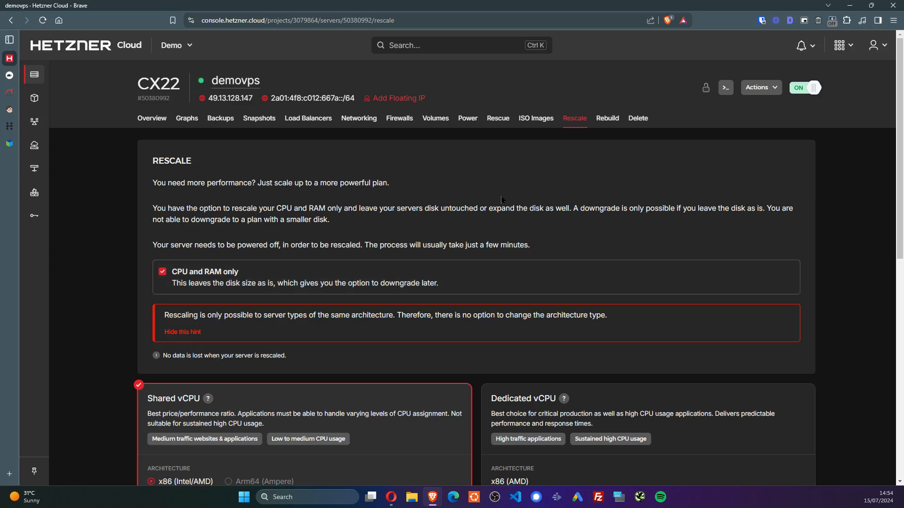
Back on demovps's Rescale page, toggle the 'CPU and RAM only' option
mouse_move(17, 85)
click(38, 75)
click(37, 58)
scroll(254, 242, down, 2)
scroll(268, 224, down, 2)
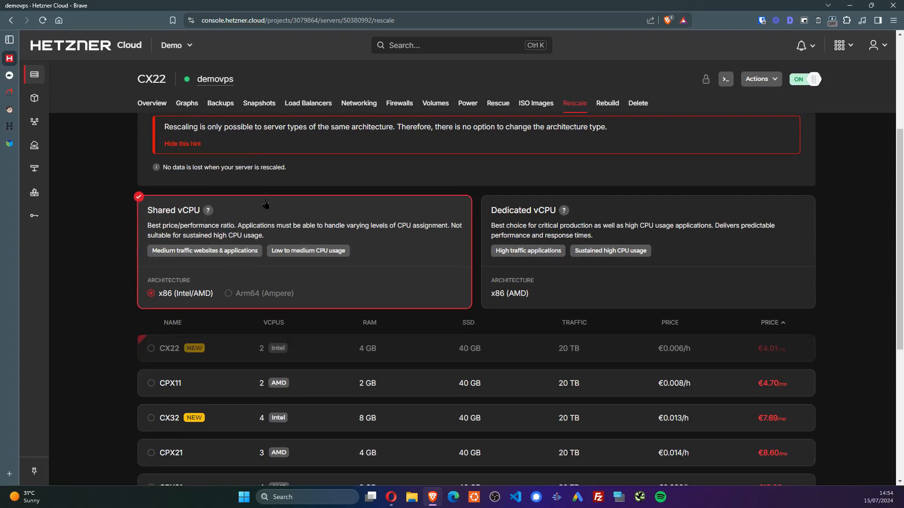
scroll(154, 284, up, 4)
scroll(154, 284, down, 2)
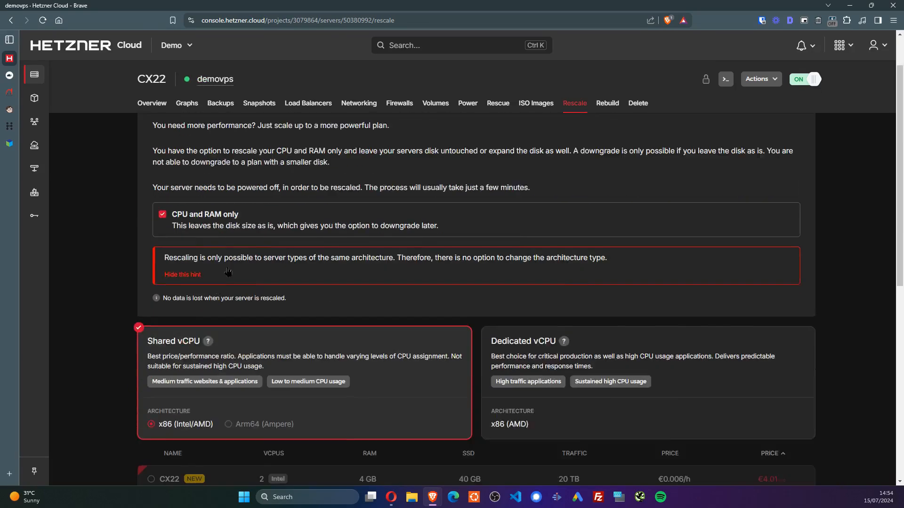
scroll(559, 230, down, 2)
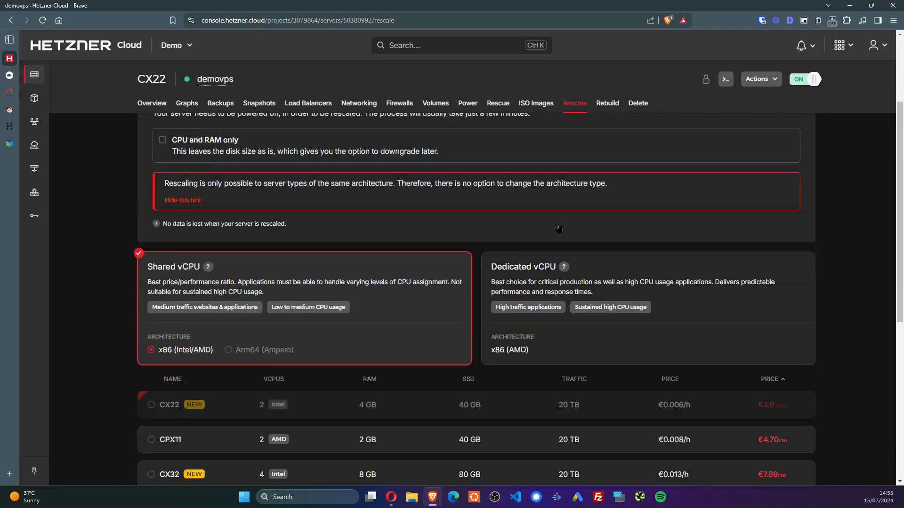
scroll(434, 308, up, 2)
click(165, 179)
scroll(239, 177, down, 2)
scroll(240, 177, up, 1)
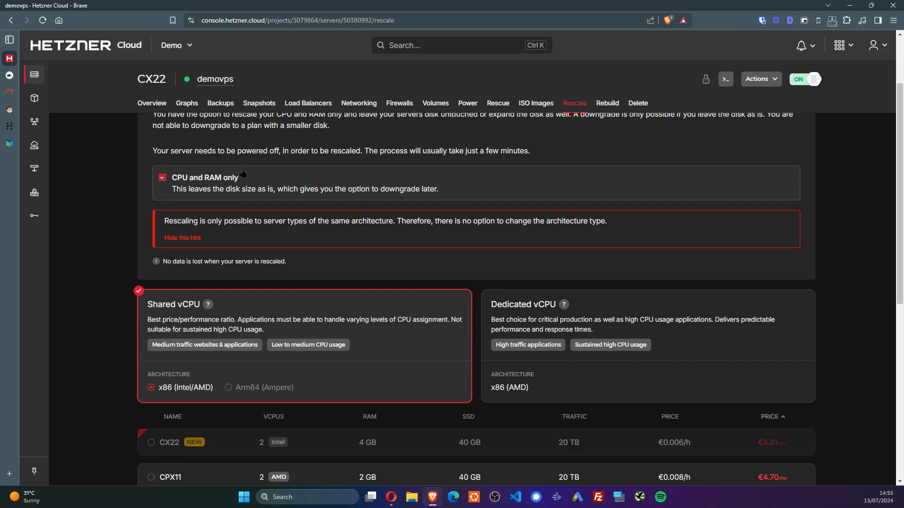
scroll(261, 179, down, 3)
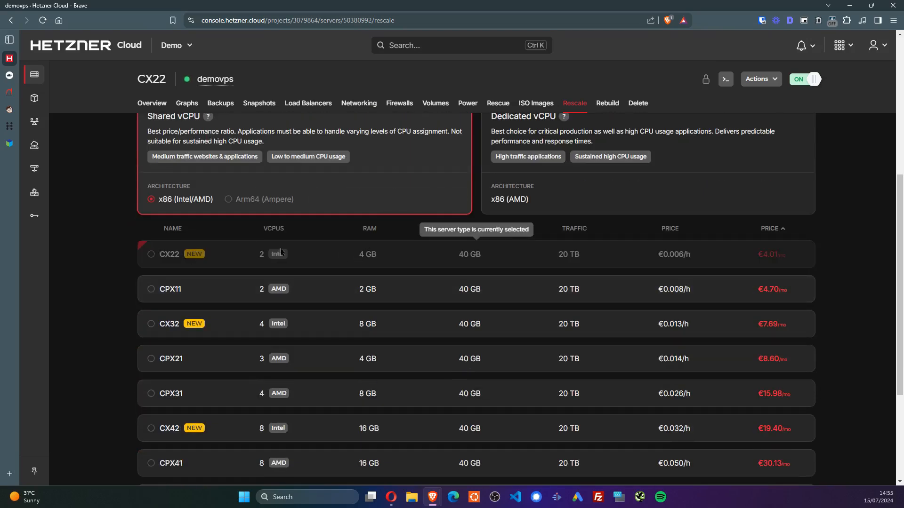
scroll(281, 253, down, 2)
Preview the CX42 plan and disk-growth option, keeping demovps on CX22 and returning to Overview
click(369, 334)
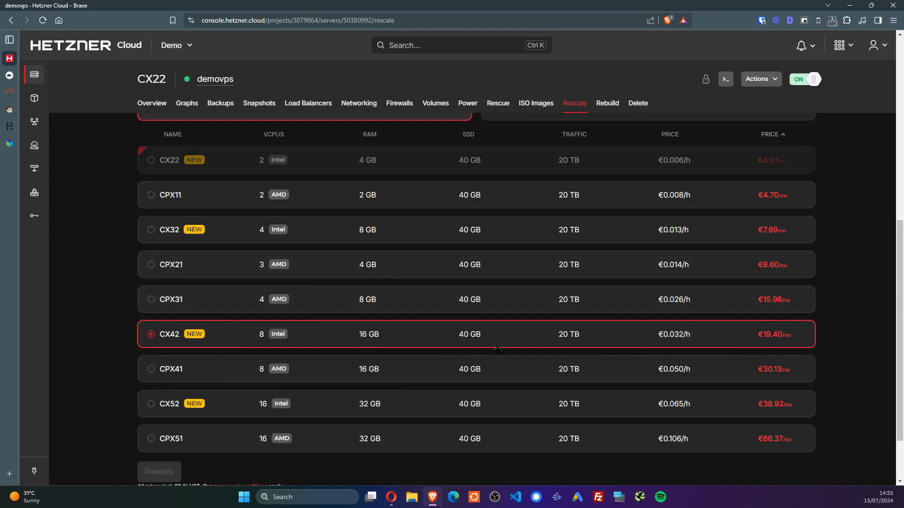
scroll(504, 349, up, 8)
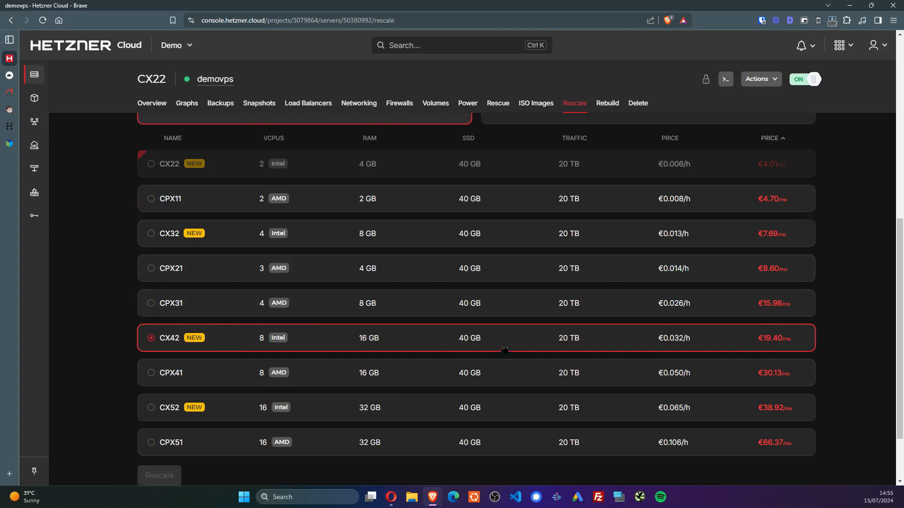
scroll(537, 300, down, 10)
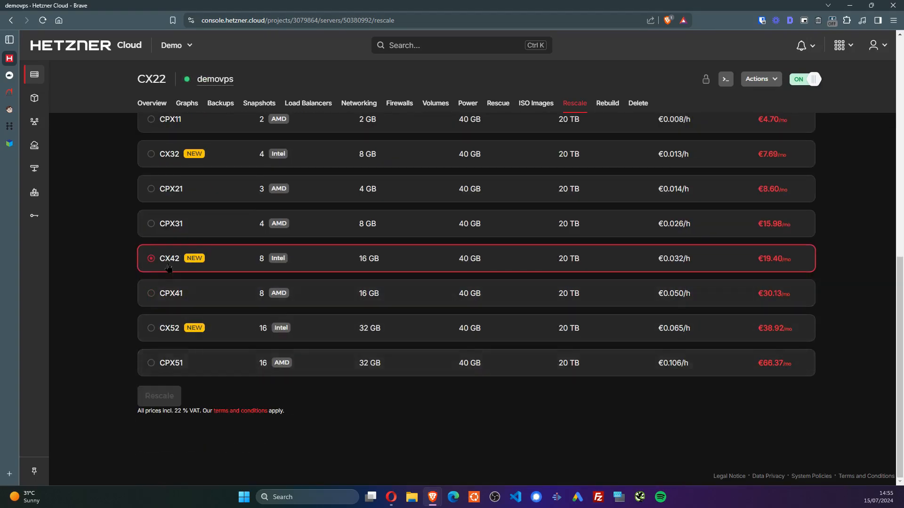
scroll(478, 397, up, 7)
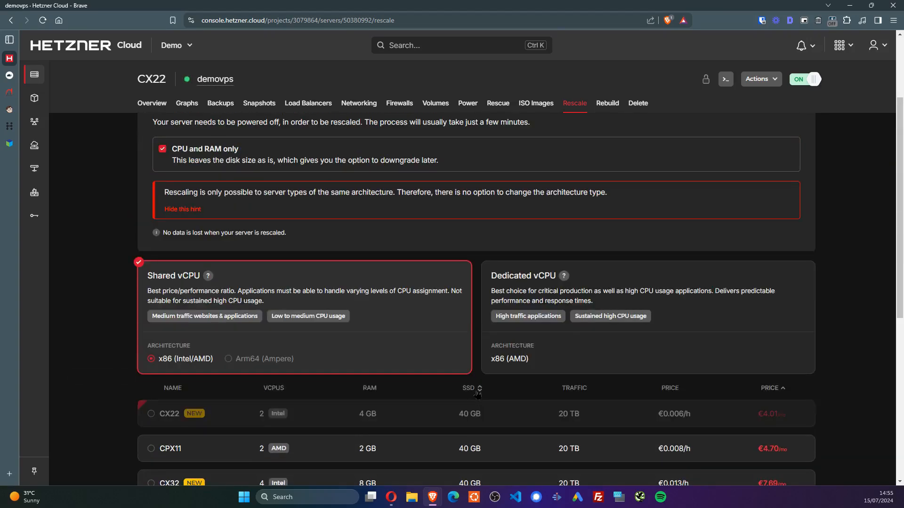
scroll(479, 390, down, 4)
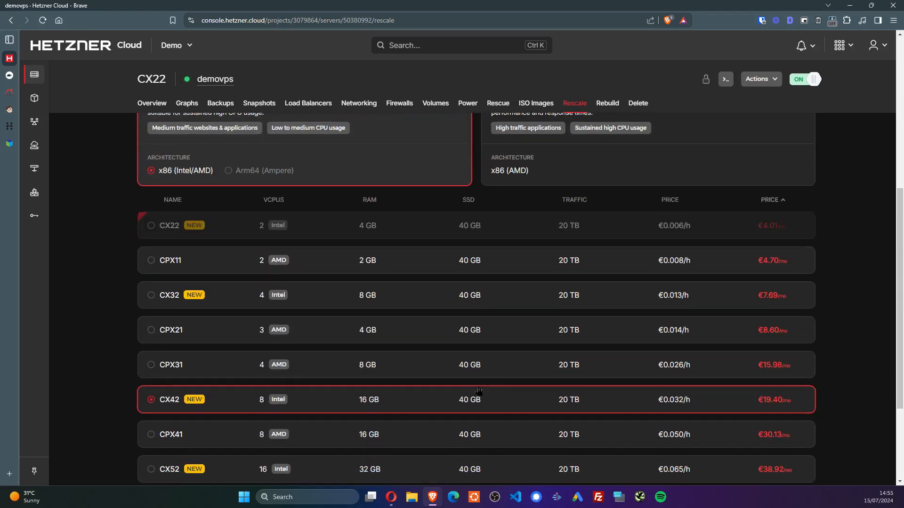
scroll(238, 289, up, 4)
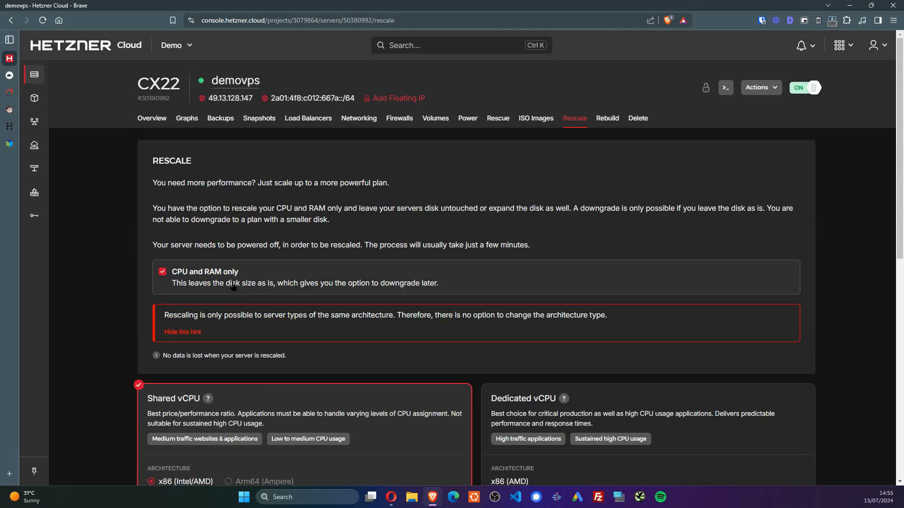
click(162, 272)
scroll(263, 273, down, 7)
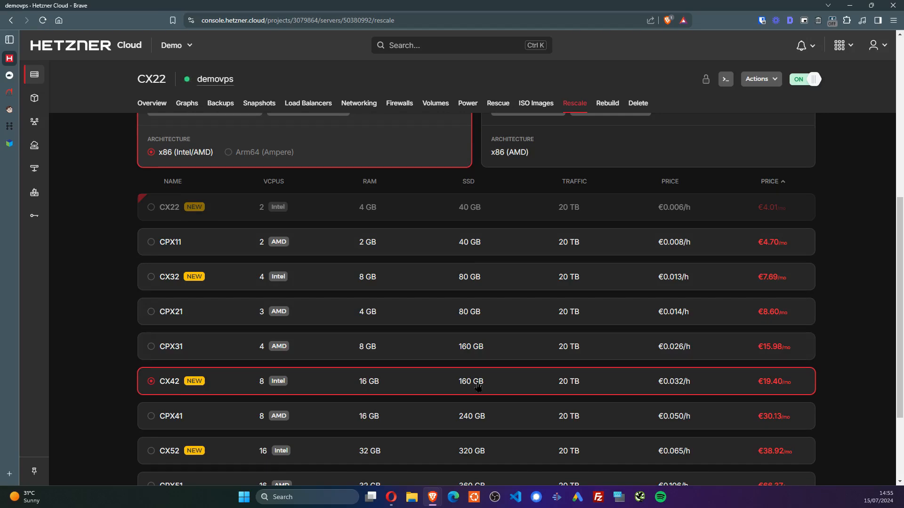
scroll(478, 387, up, 8)
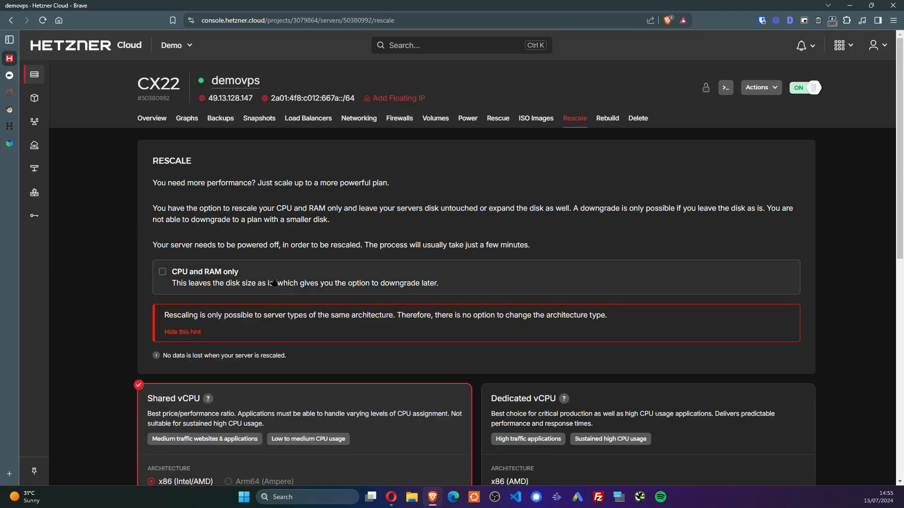
click(264, 278)
scroll(494, 394, down, 5)
scroll(493, 394, down, 2)
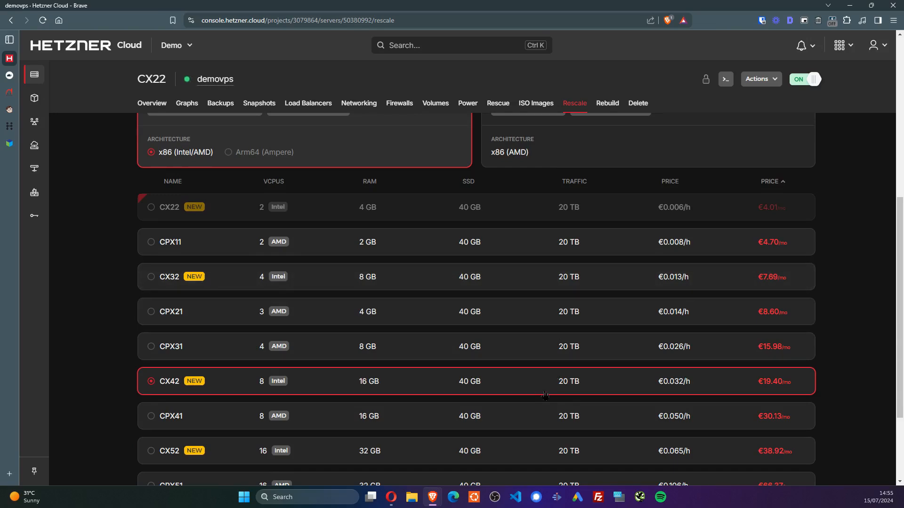
scroll(428, 359, down, 3)
scroll(430, 356, up, 10)
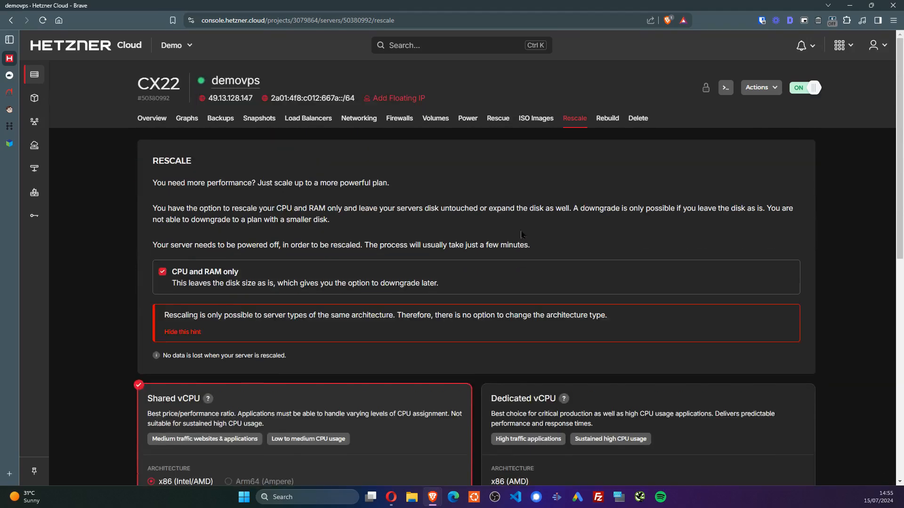
click(152, 115)
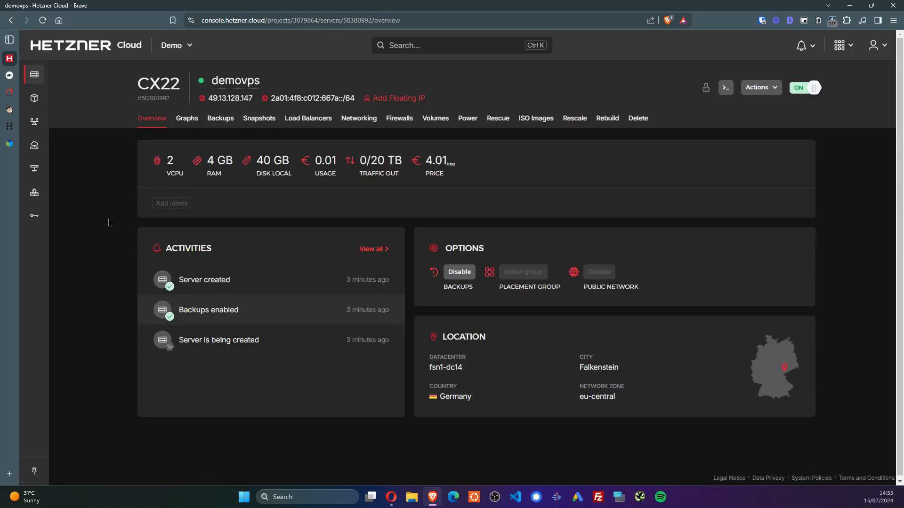
Open mail.zoho.eu and copy demovps's IPv4 address 49.13.128.147 from the Hetzner email
key(ctrl+t)
text(mail.zoho.eu)
key(Return)
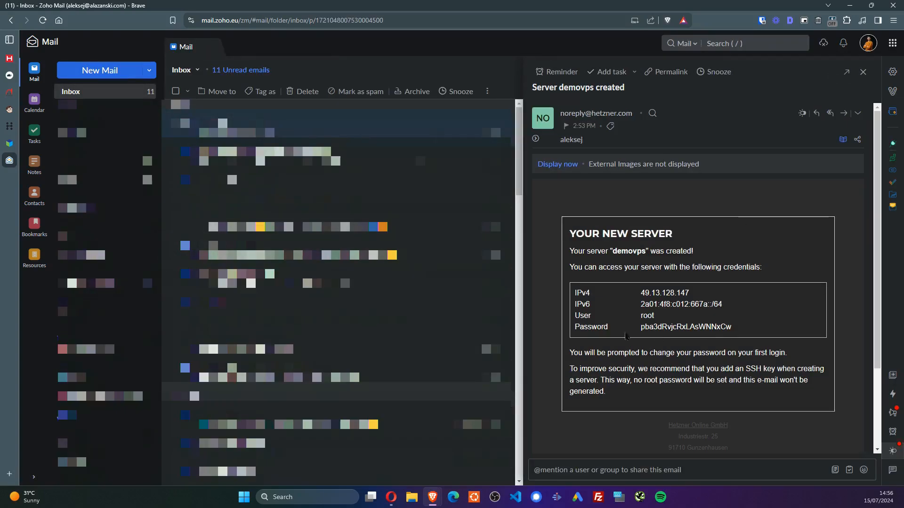
drag(639, 296, 715, 295)
key(ctrl+c)
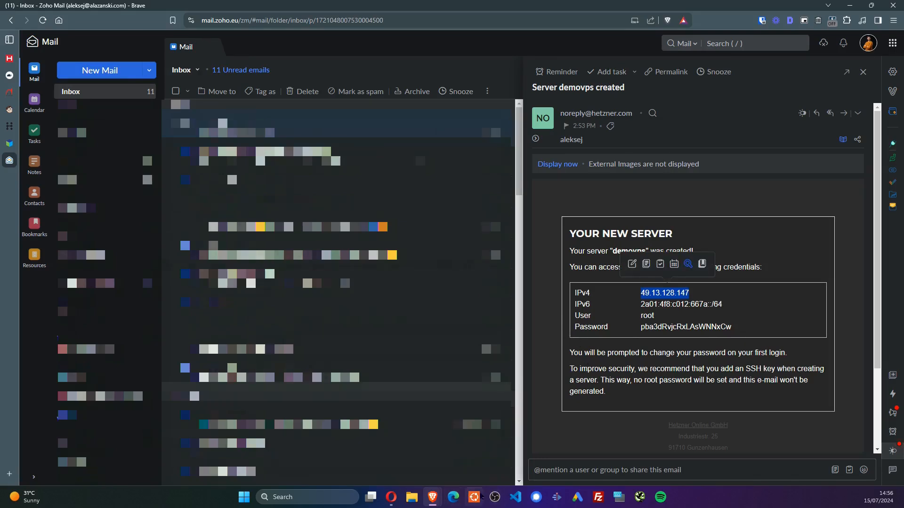
click(477, 497)
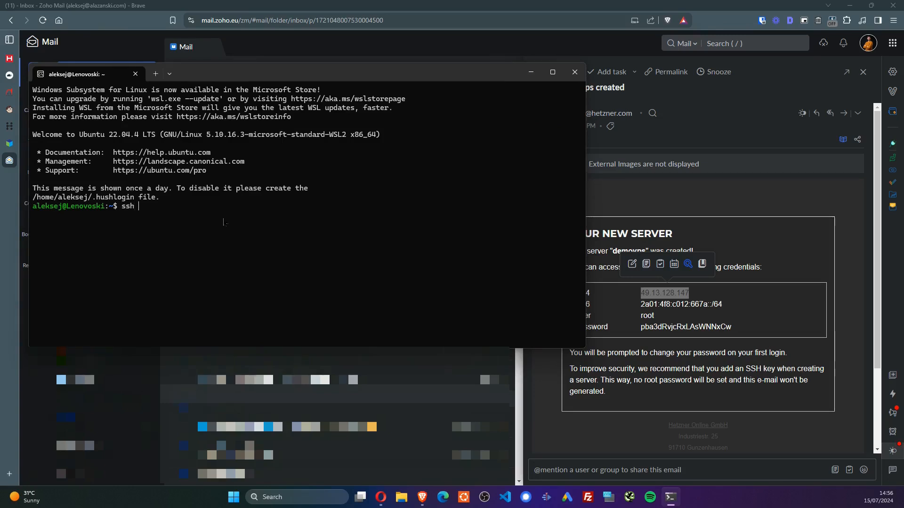
text(root@)
key(ctrl+v)
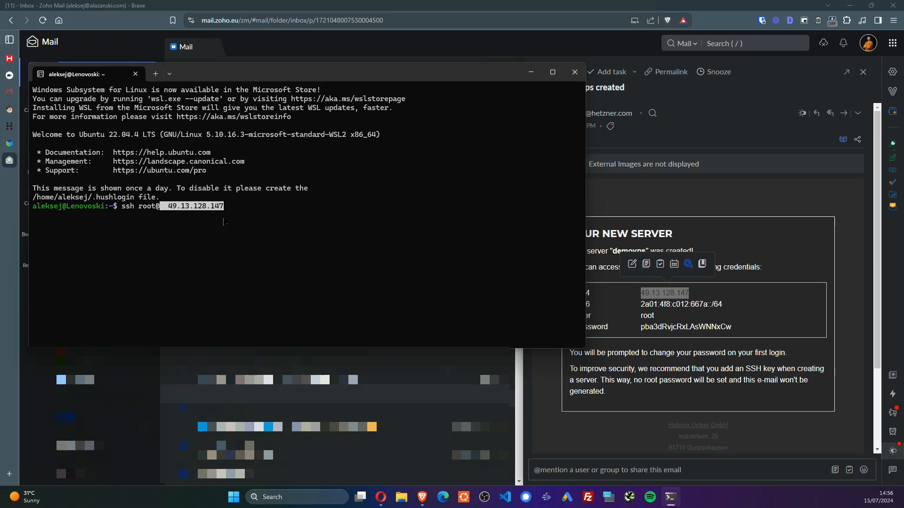
key(Left)
key(Left)
key(Left)
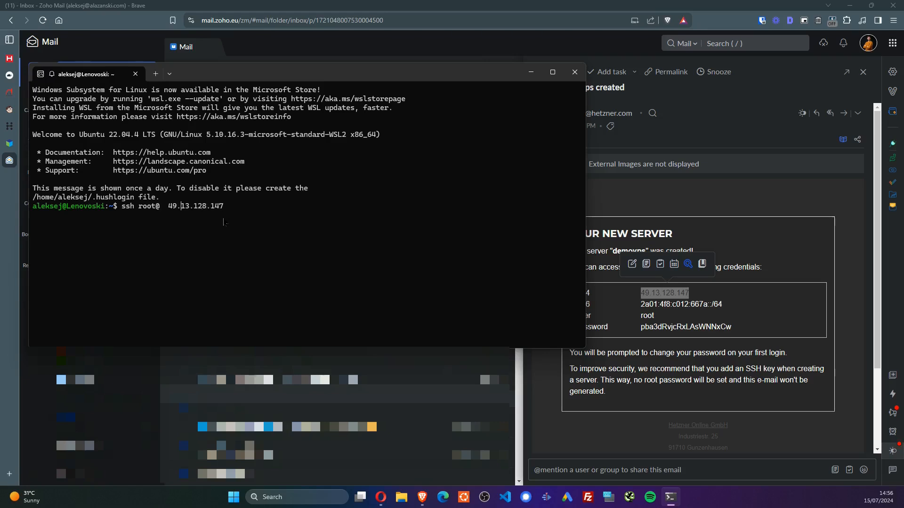
key(BackSpace)
key(BackSpace)
key(BackSpace)
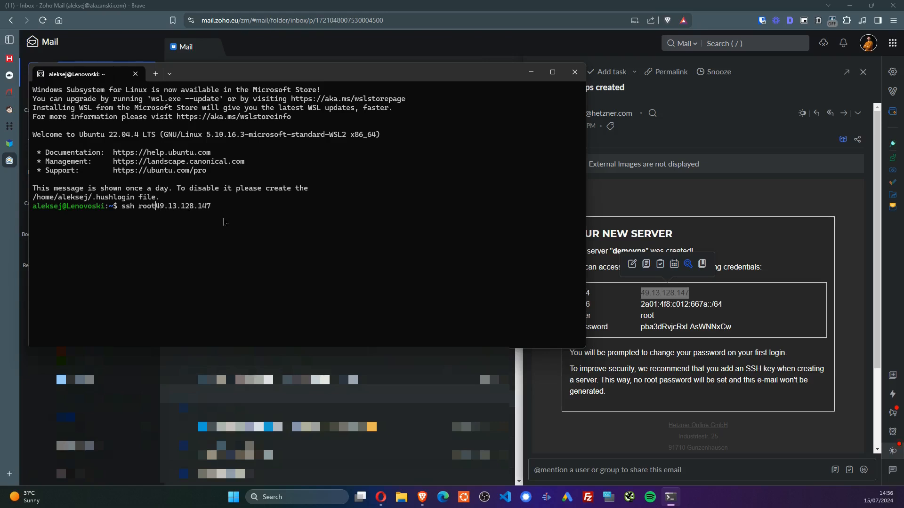
text(@)
key(Return)
text(yes)
key(Return)
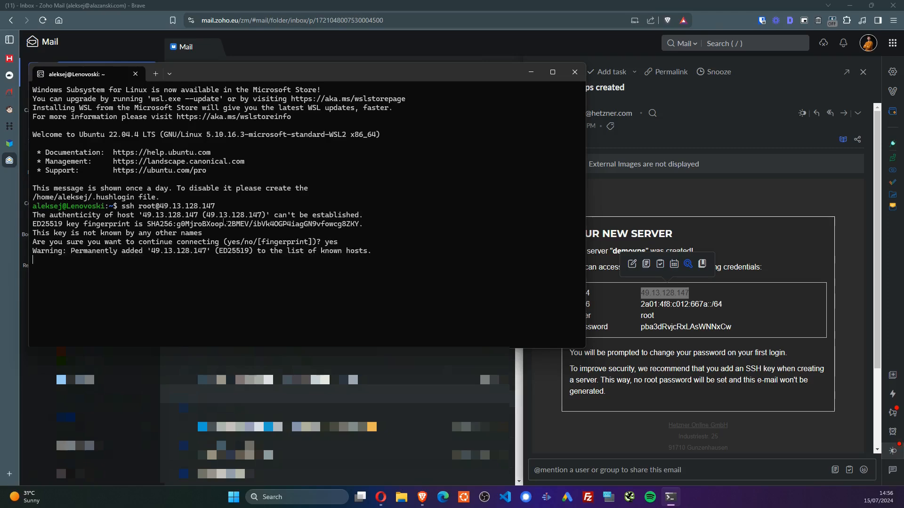
Log in with the emailed root password and set a new root password
click(680, 330)
double_click(680, 327)
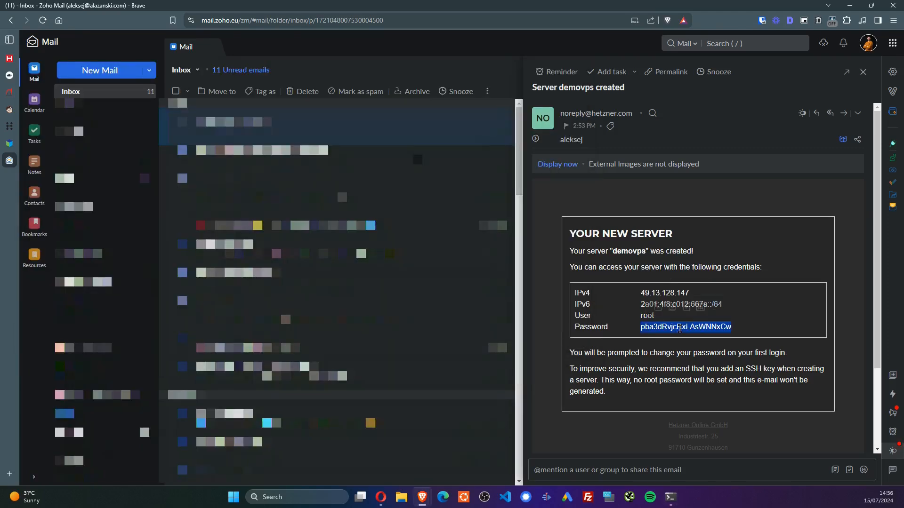
key(alt+Tab)
key(ctrl+v)
key(Return)
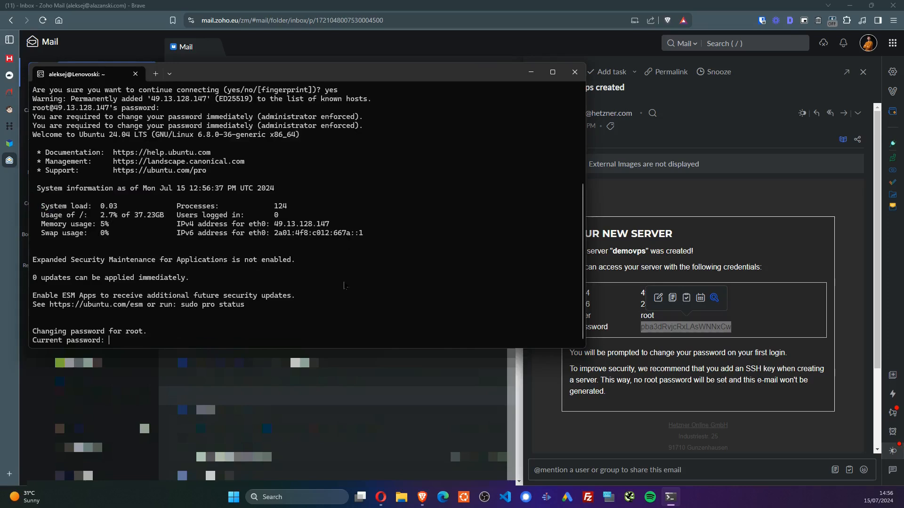
key(ctrl+v)
key(Return)
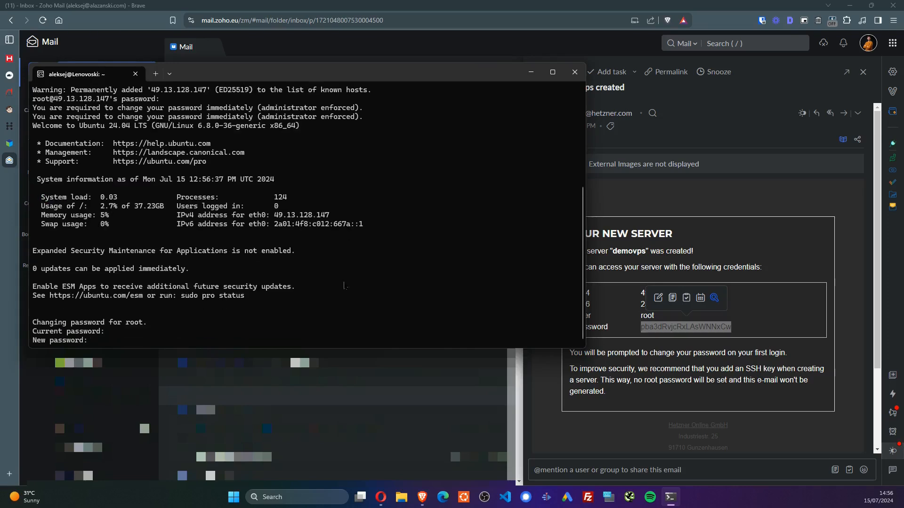
key(Return)
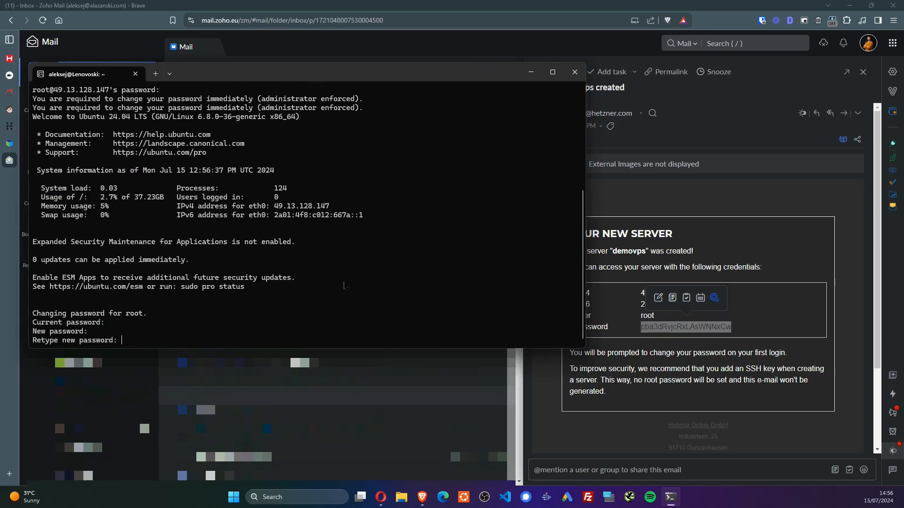
key(Return)
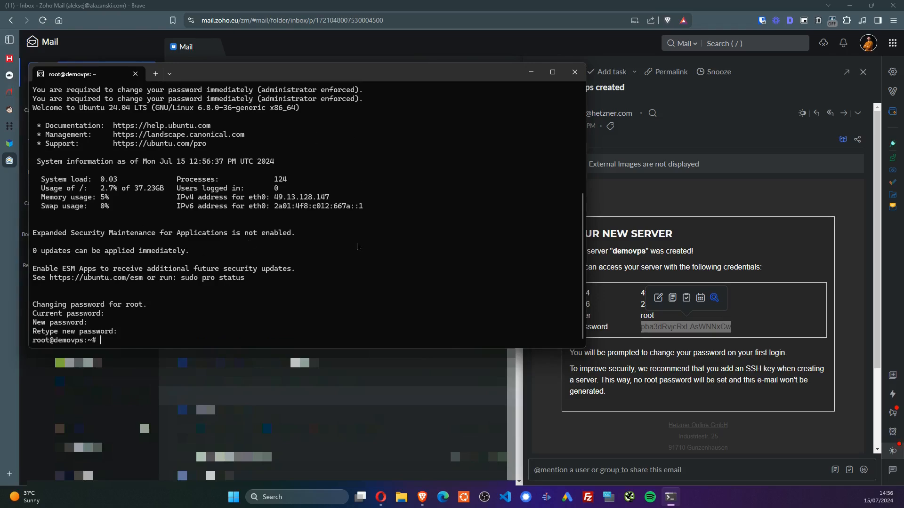
On RunCloud's Connect Server form, choose OpenLiteSpeed and enter the server name demovps
click(336, 1)
click(9, 58)
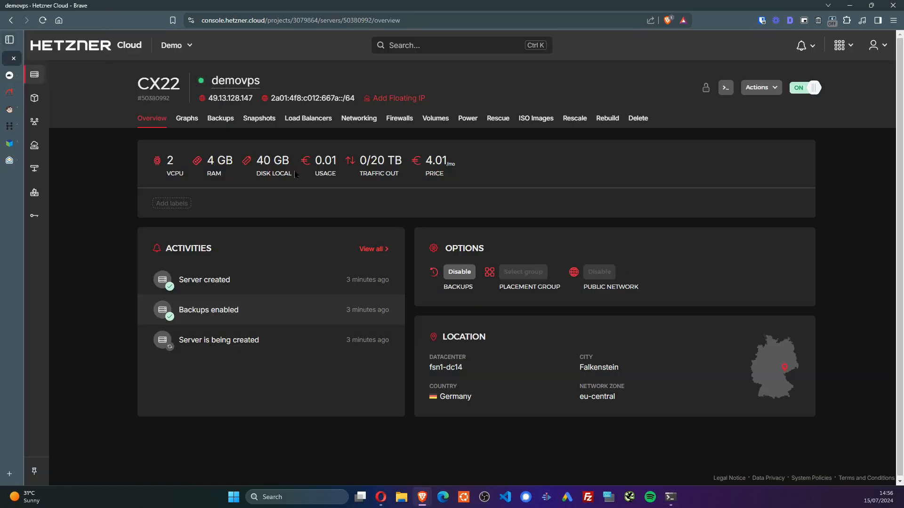
click(187, 118)
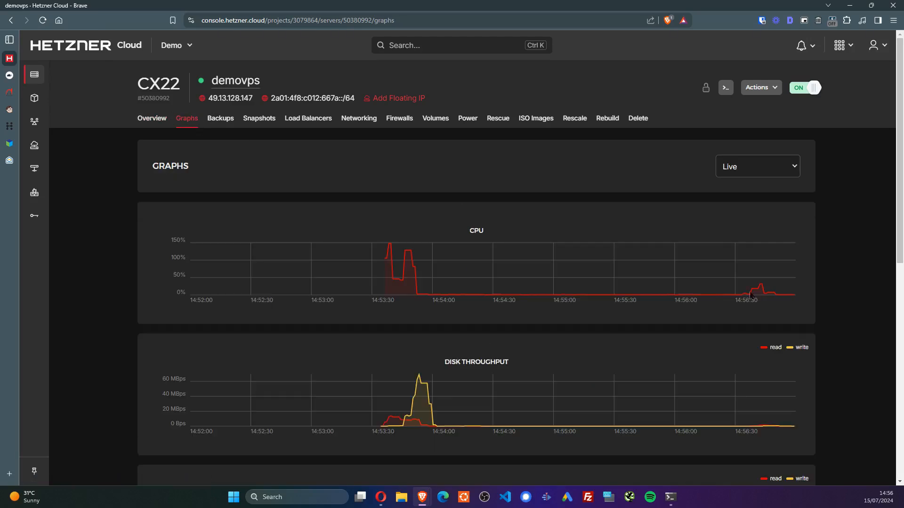
click(11, 75)
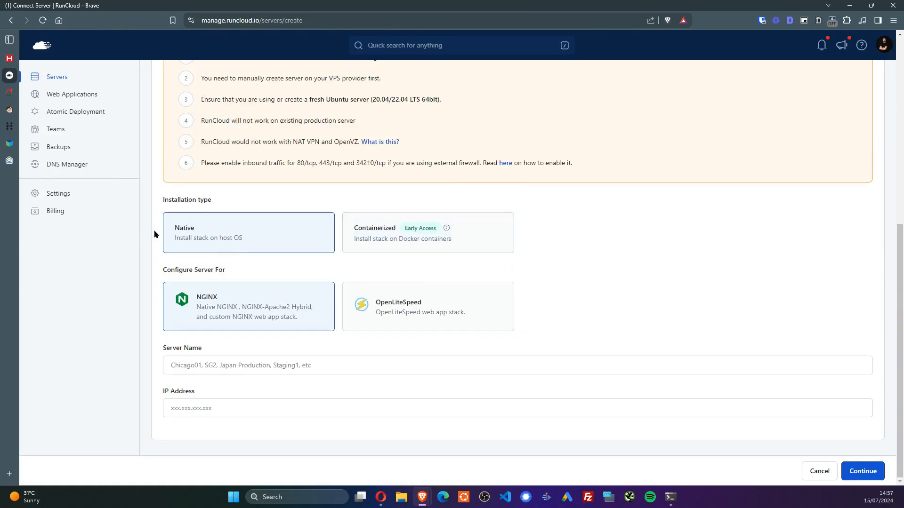
click(441, 323)
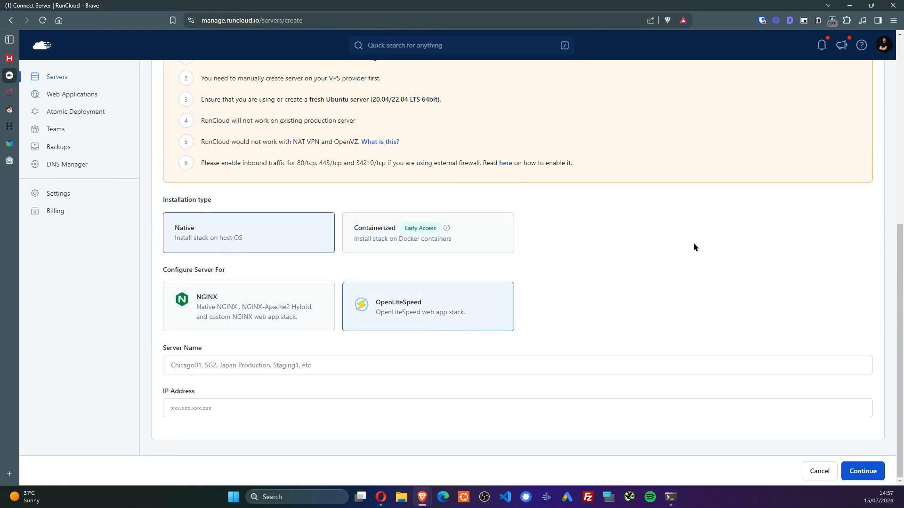
click(421, 366)
text(demowp)
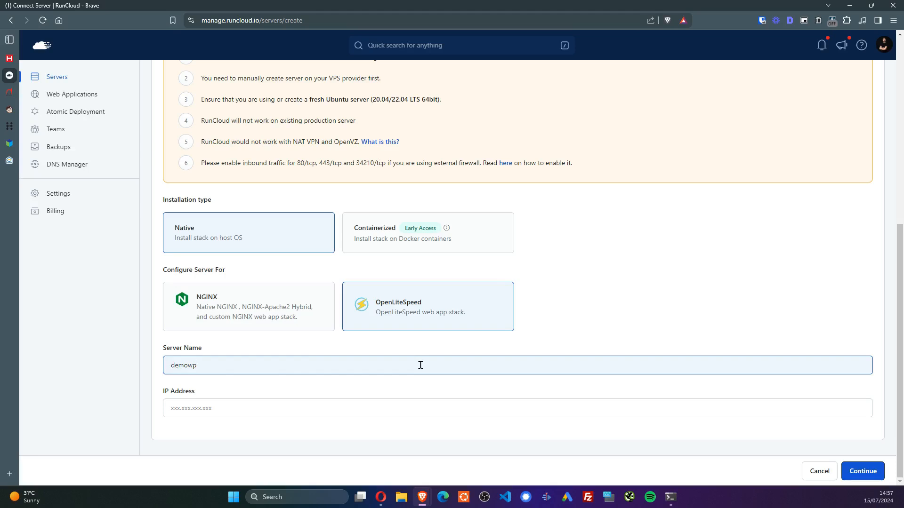
double_click(421, 365)
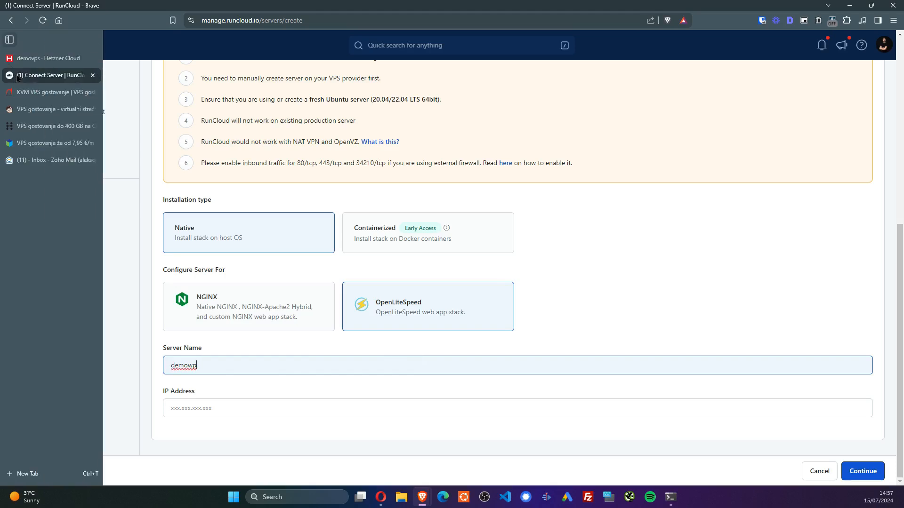
Paste the IP 49.13.128.147 copied from Hetzner and submit the server details
click(14, 62)
click(28, 75)
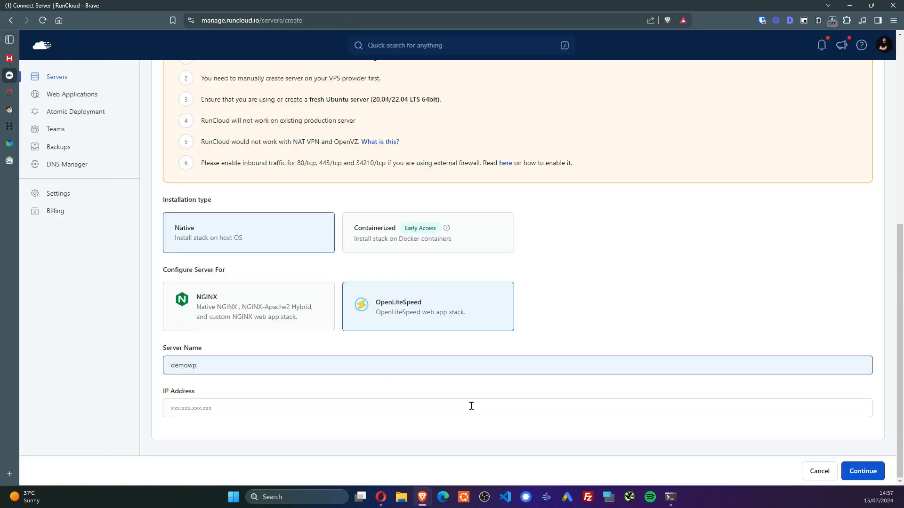
click(10, 58)
click(231, 99)
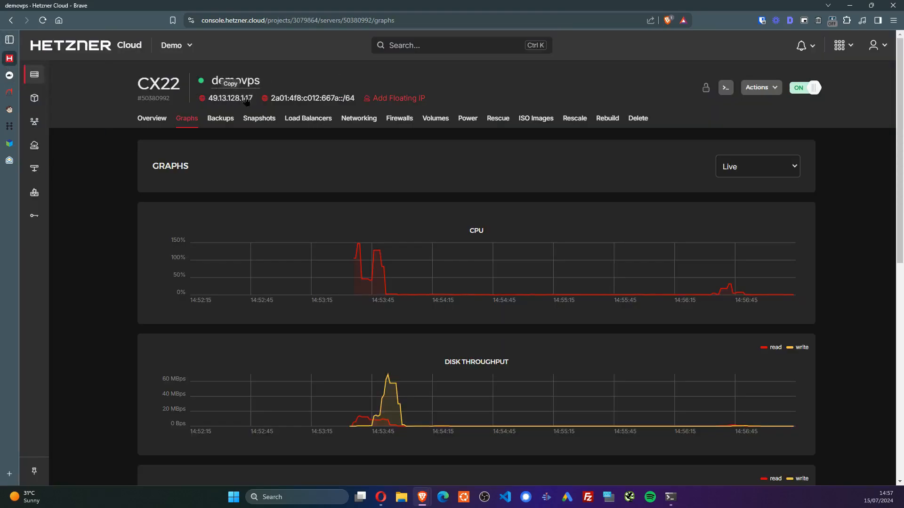
click(10, 75)
click(225, 400)
text(49.13.128.147)
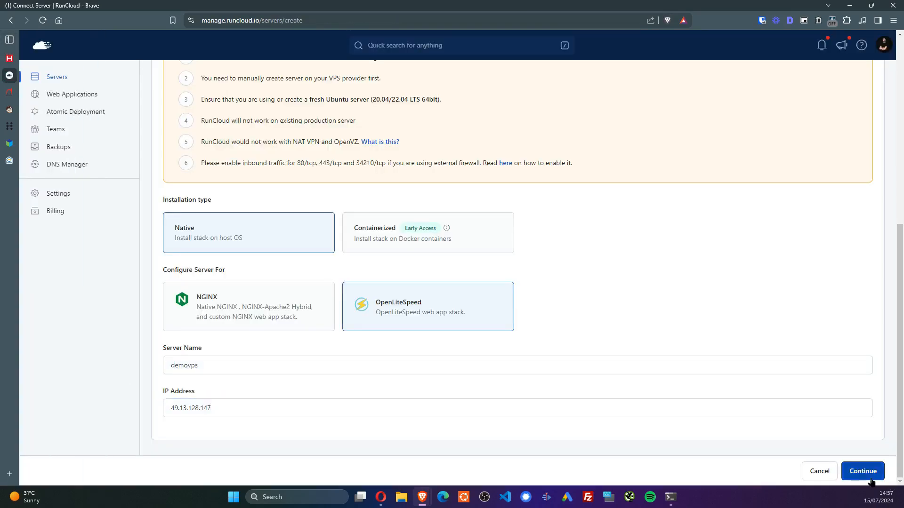
click(862, 472)
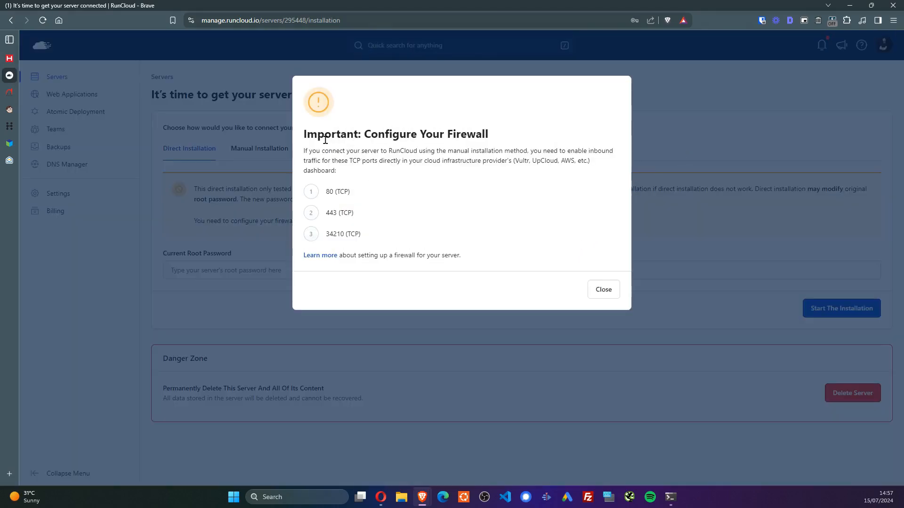
Start a new firewall for demovps and add an inbound TCP rule for port 443
click(9, 58)
click(400, 119)
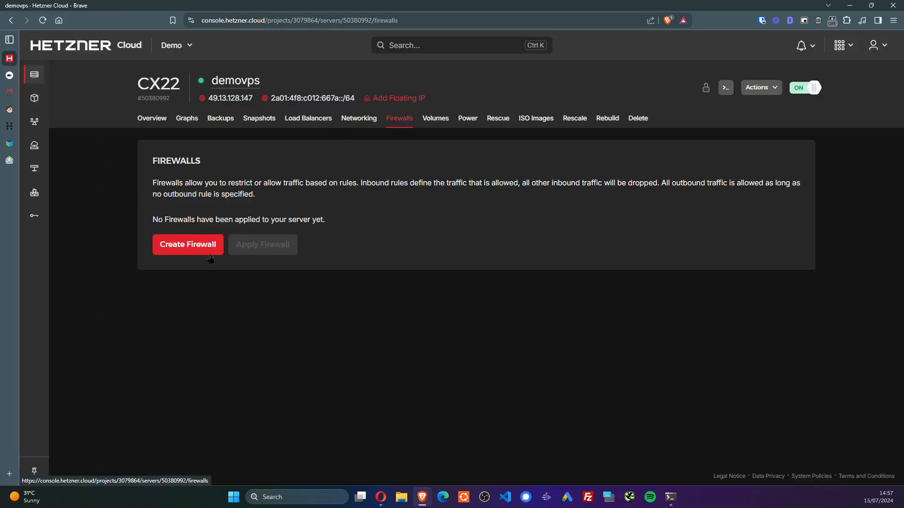
click(169, 250)
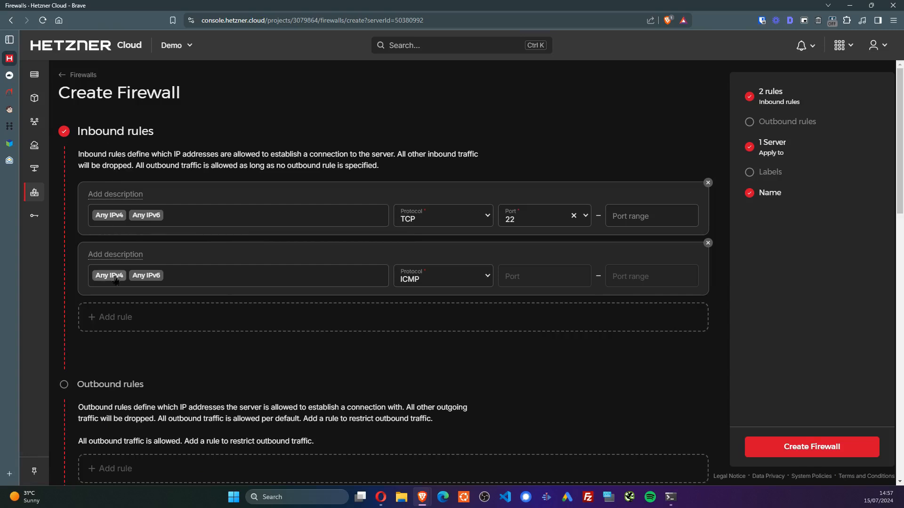
click(204, 318)
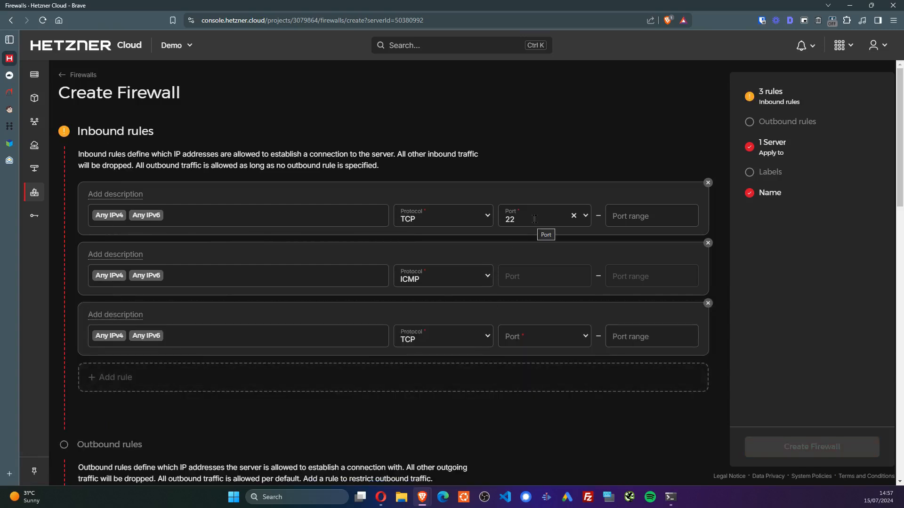
click(670, 497)
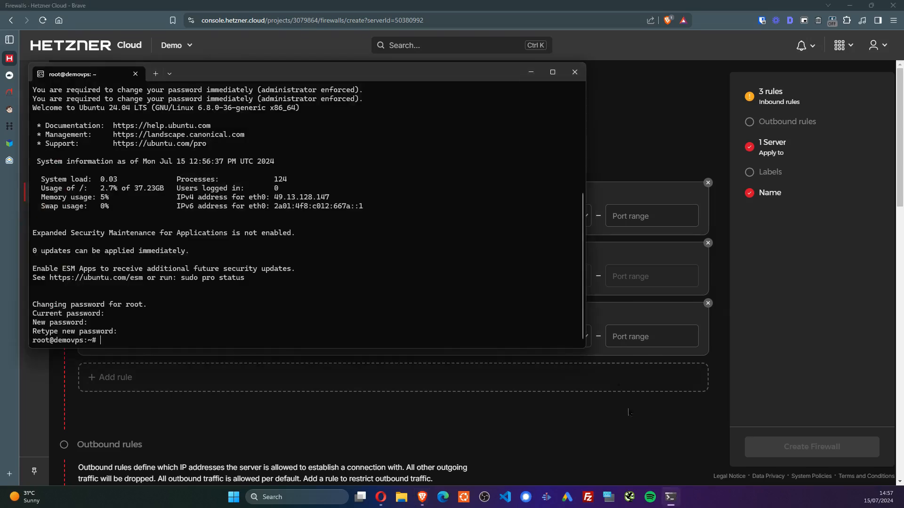
click(629, 411)
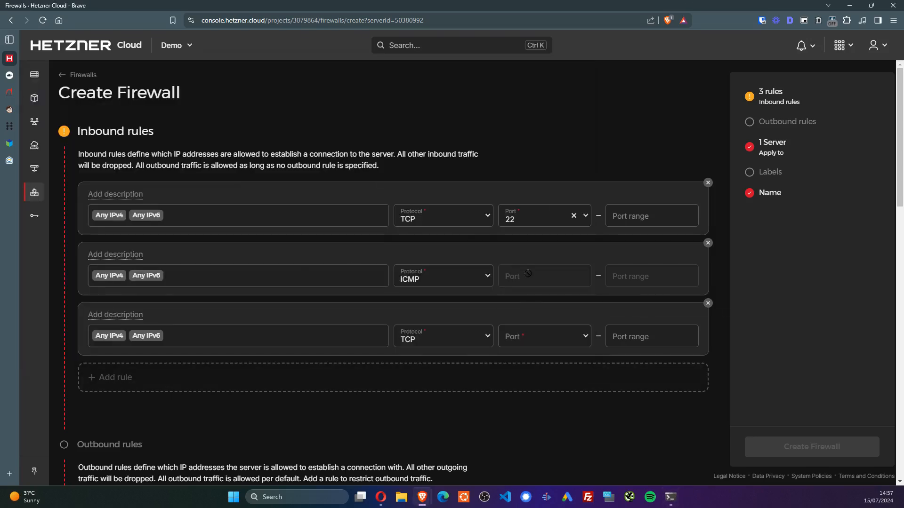
click(546, 335)
text(443)
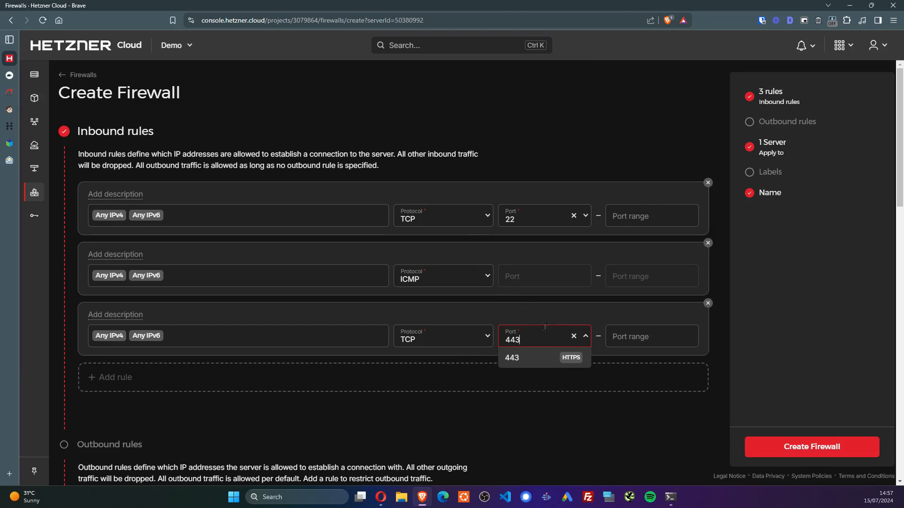
key(Return)
Add inbound rules for ports 80 and 34210, copying 34210 from RunCloud's list
click(435, 372)
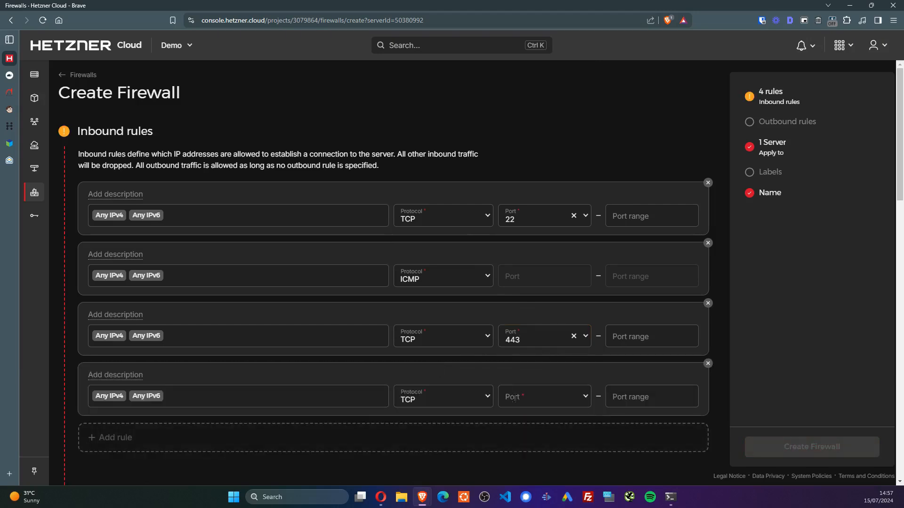
click(531, 396)
text(80)
click(543, 420)
click(527, 432)
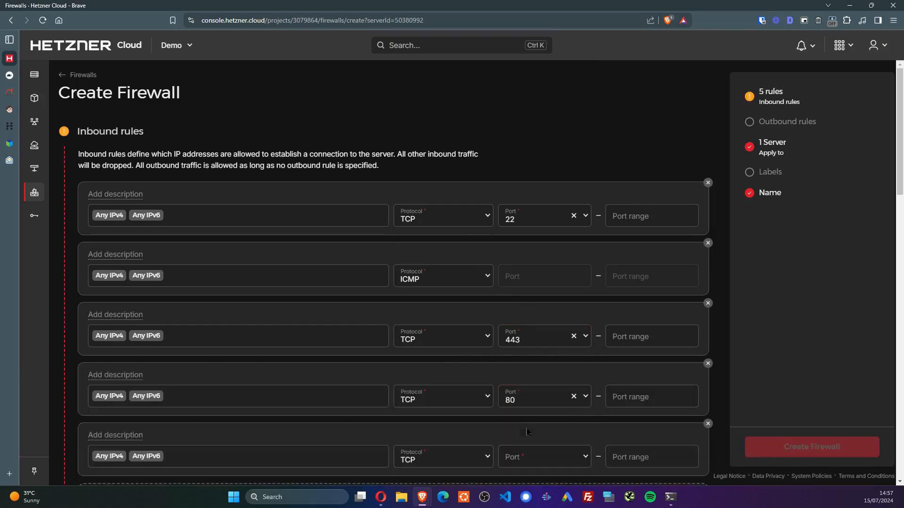
click(9, 75)
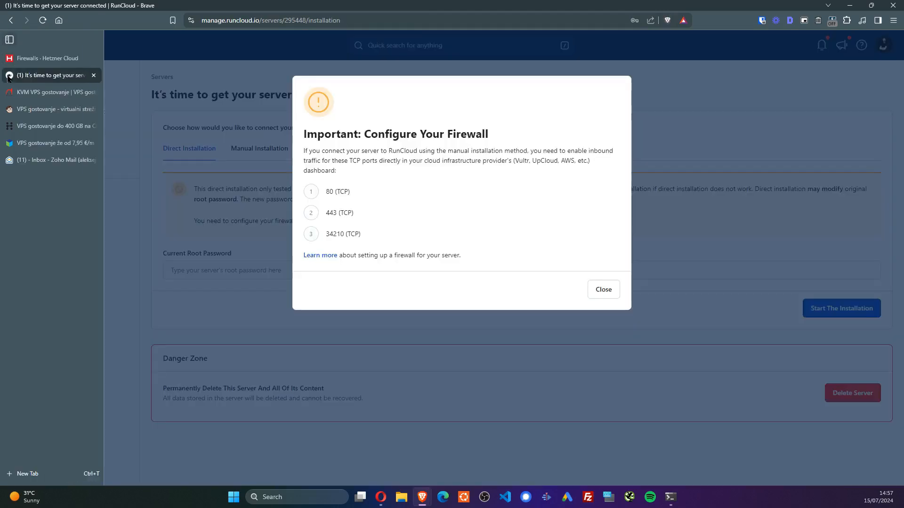
double_click(334, 234)
key(ctrl+c)
click(9, 58)
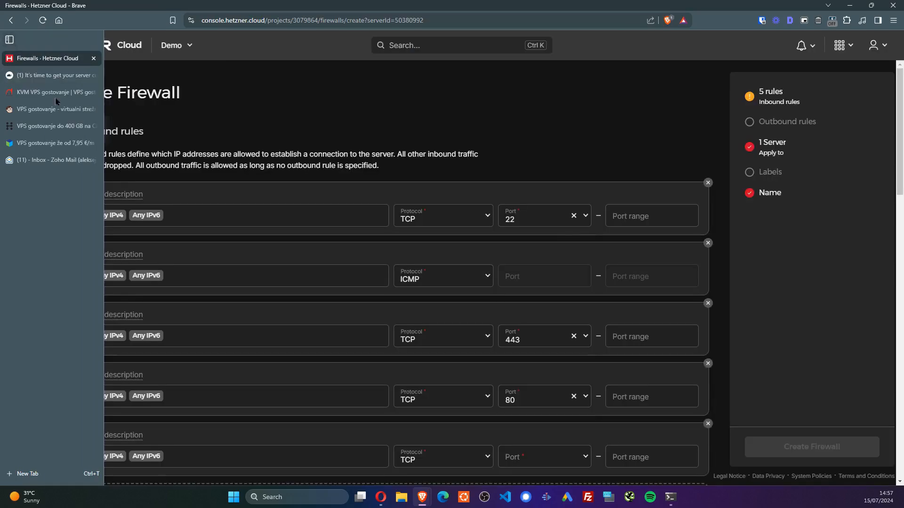
click(521, 464)
key(ctrl+v)
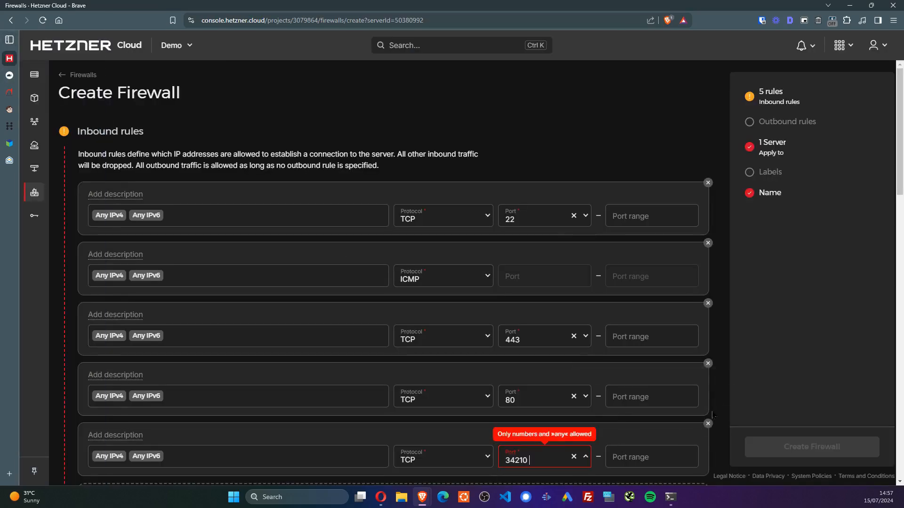
click(565, 478)
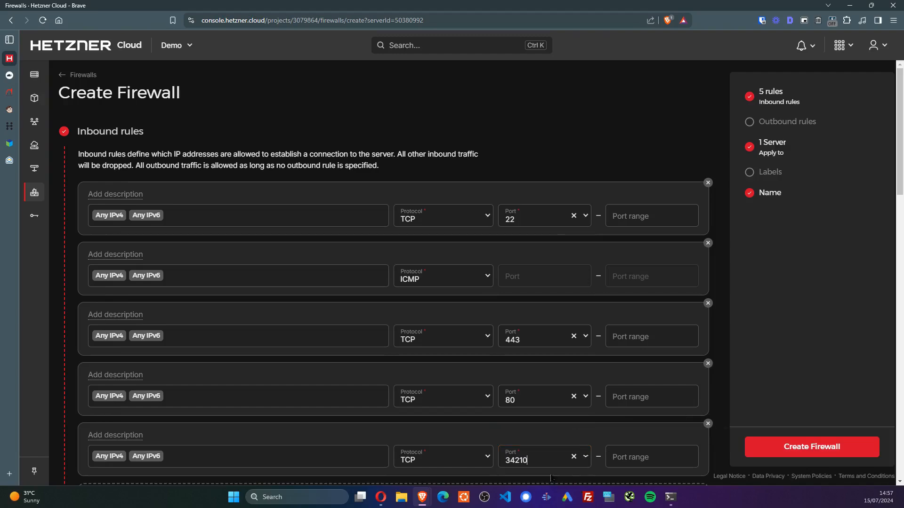
Create firewall-1 with its five inbound rules and show the demovps overview
scroll(586, 398, down, 9)
scroll(371, 381, down, 7)
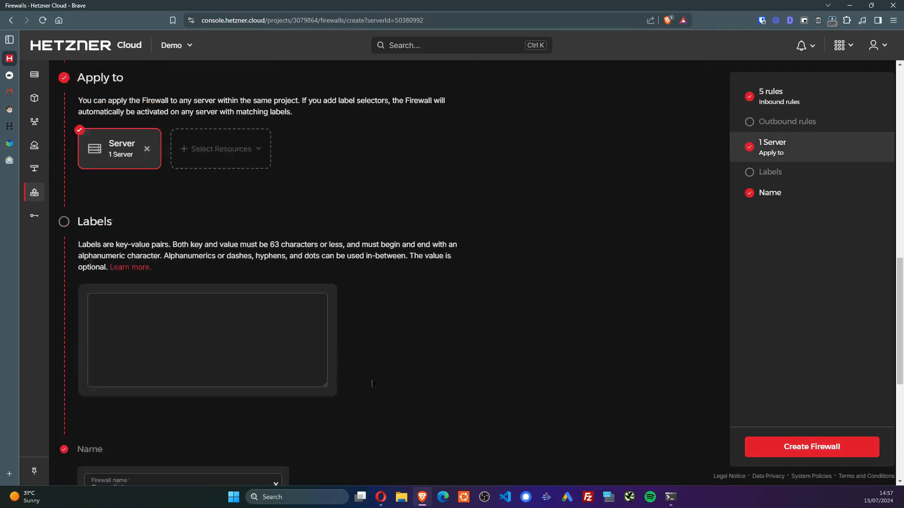
click(844, 455)
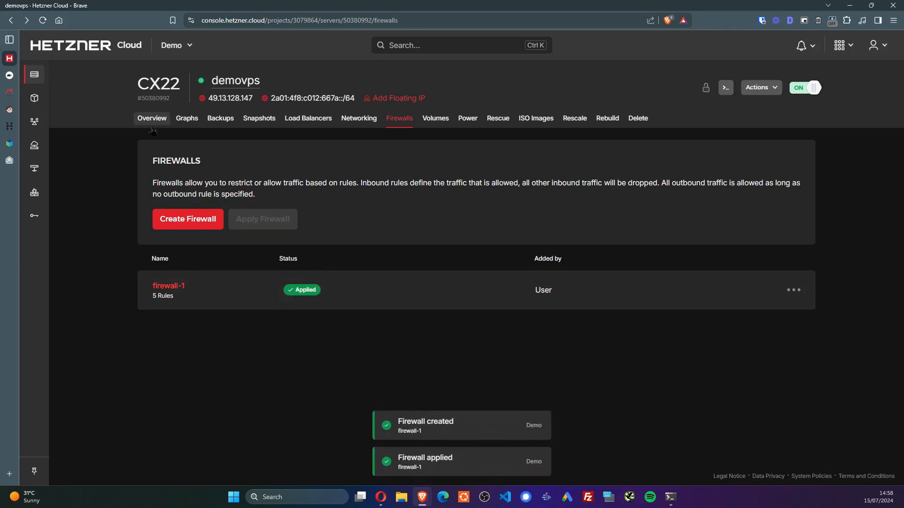
click(223, 83)
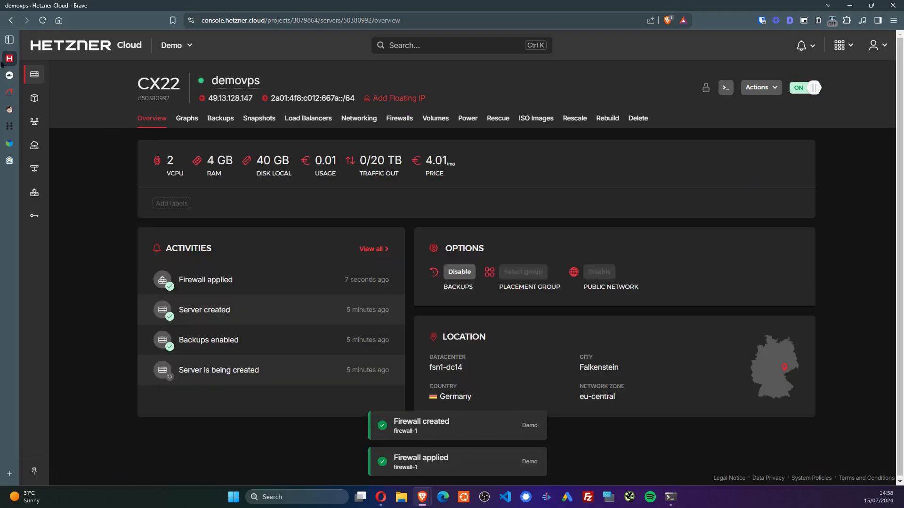
Dismiss RunCloud's firewall warning and copy the manual installation script
click(15, 75)
click(599, 288)
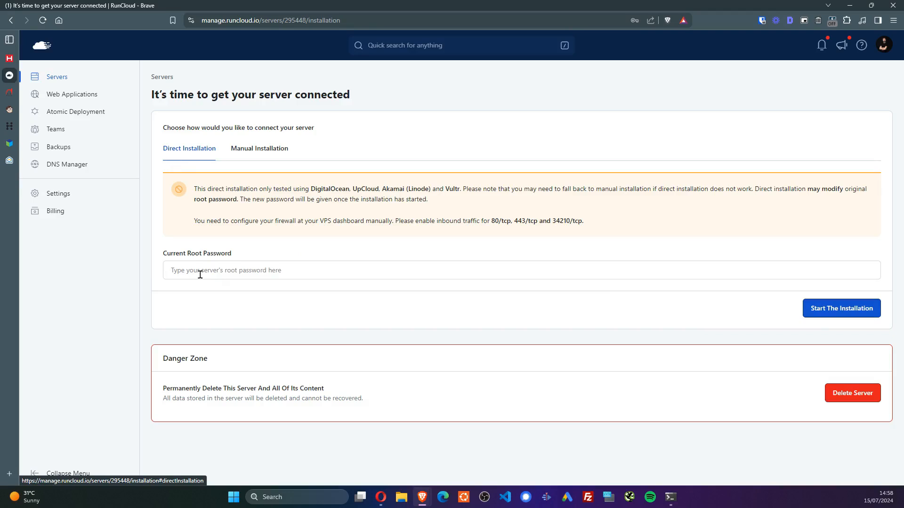
click(278, 151)
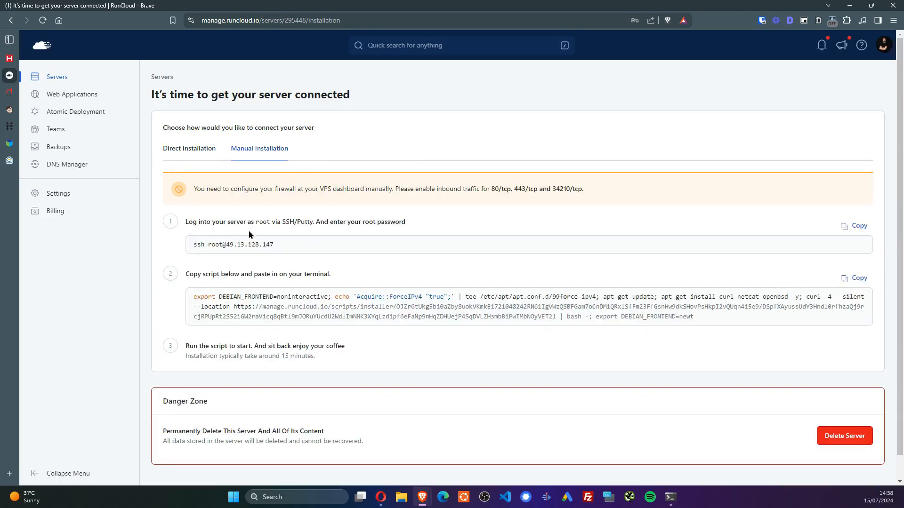
click(857, 278)
Paste and run the install script in the demovps terminal, then return to the Hetzner tab
click(670, 497)
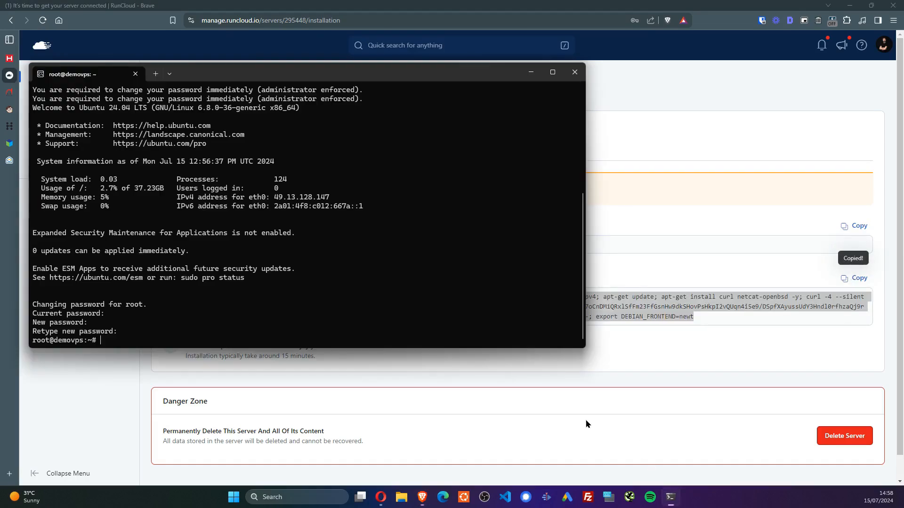
key(ctrl+v)
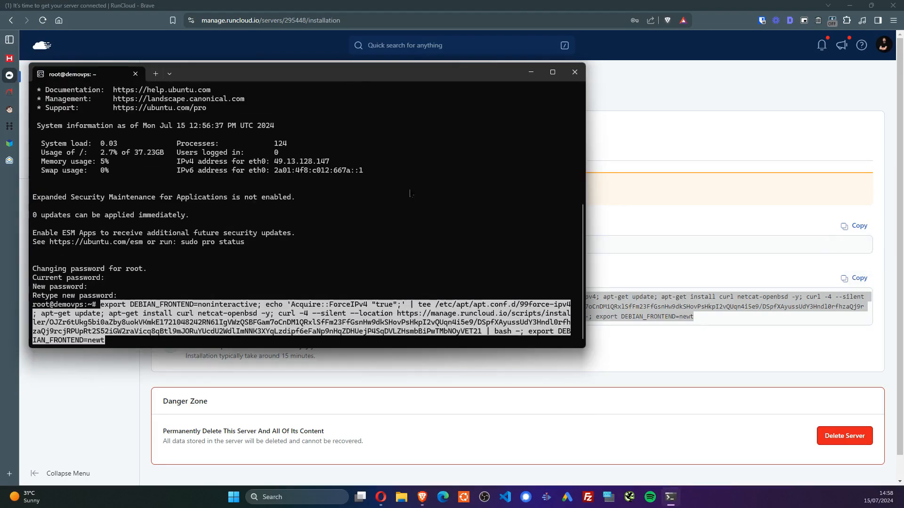
key(Return)
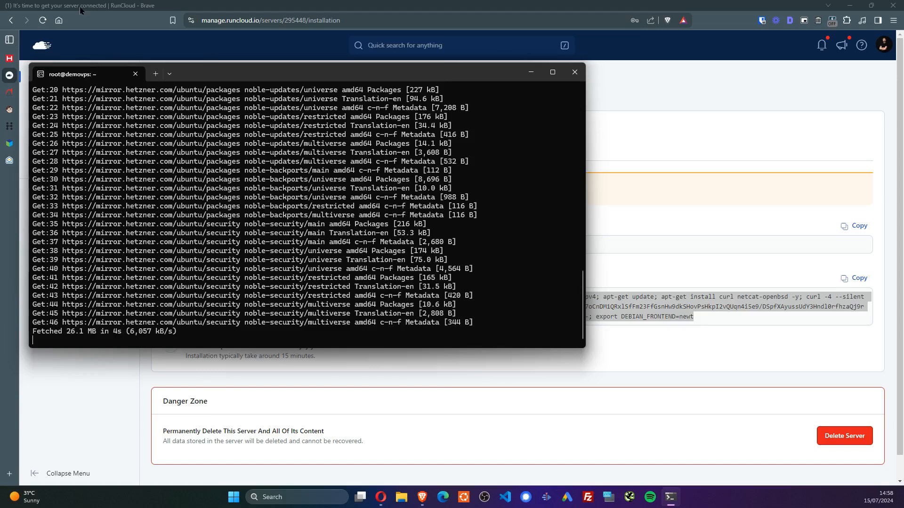
click(42, 52)
click(10, 59)
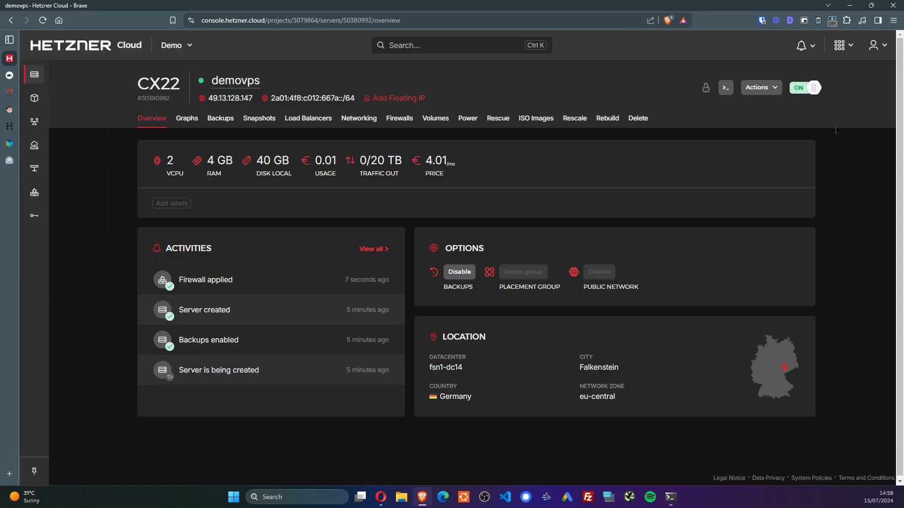
Open hetzner.com in a new tab and go to the Storage Box product page
click(845, 44)
click(866, 225)
key(ctrl+t)
text(hetzner.com)
key(Return)
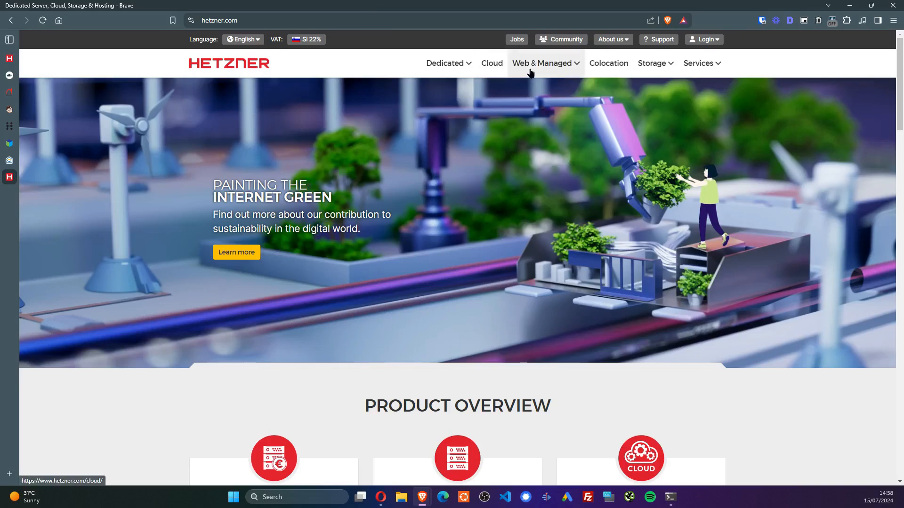
mouse_move(664, 63)
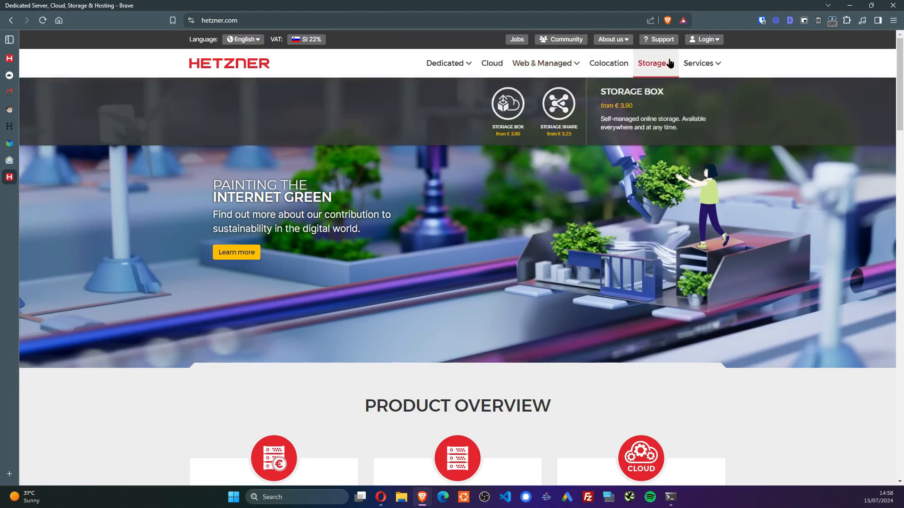
click(499, 101)
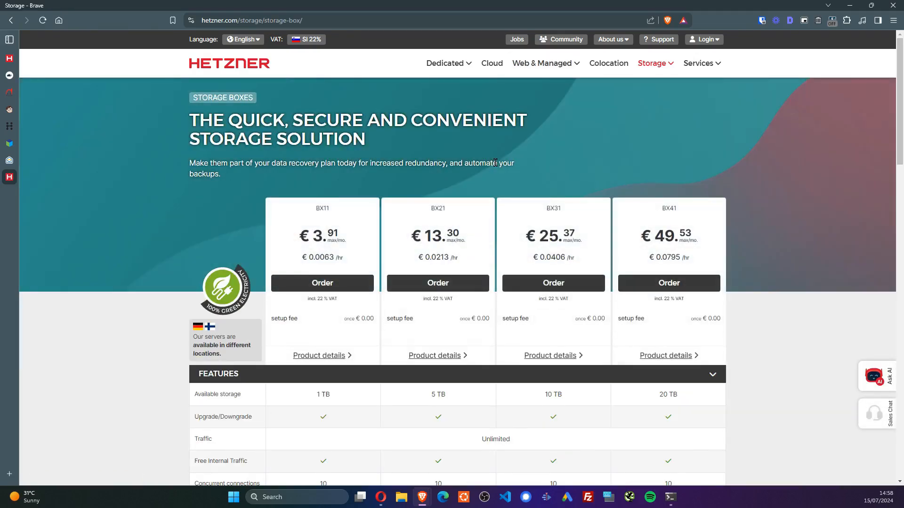
Review the Storage Box plans (BX11 €3.91 to BX41 €49.53 monthly), then return to the demovps Cloud tab
scroll(492, 167, down, 2)
drag(347, 144, 316, 141)
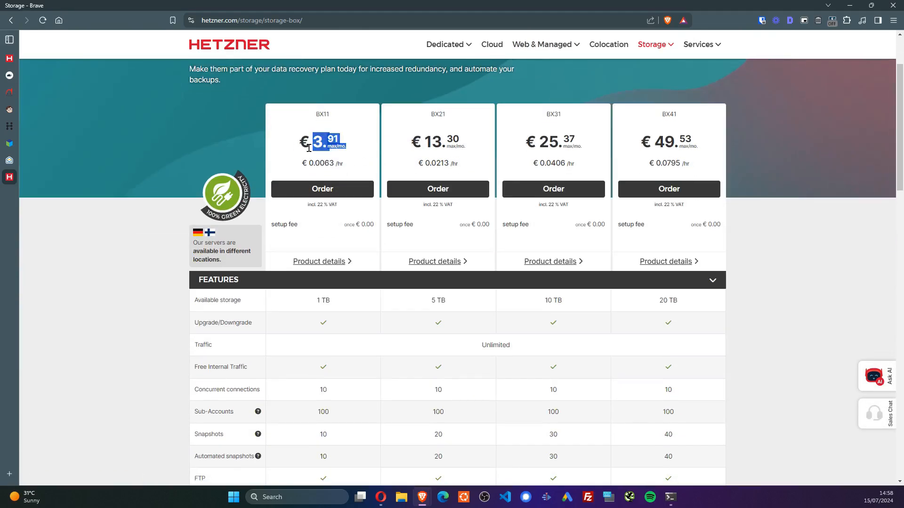
click(309, 148)
triple_click(331, 305)
scroll(355, 311, down, 3)
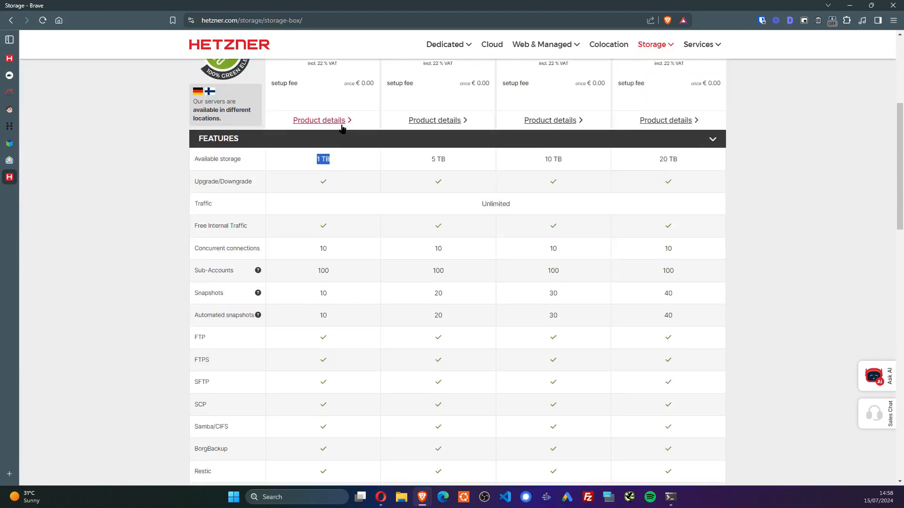
scroll(311, 248, down, 4)
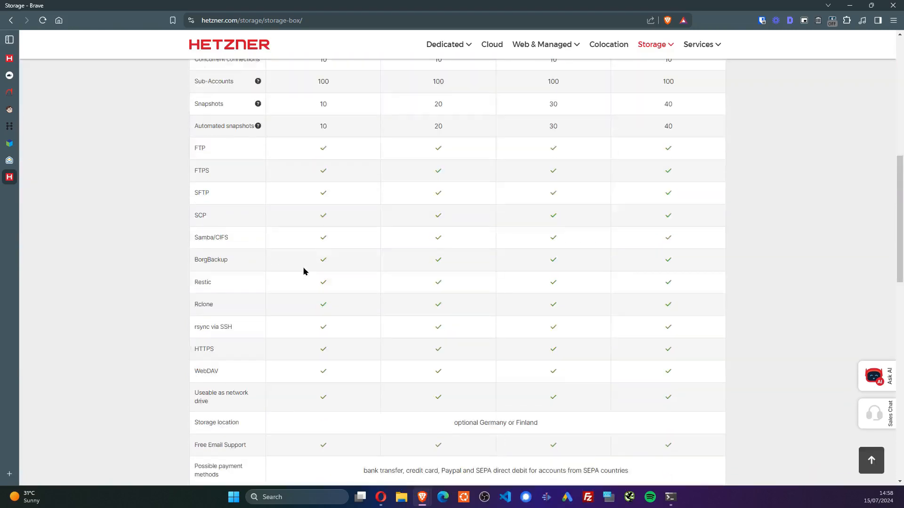
scroll(295, 250, up, 9)
mouse_move(7, 77)
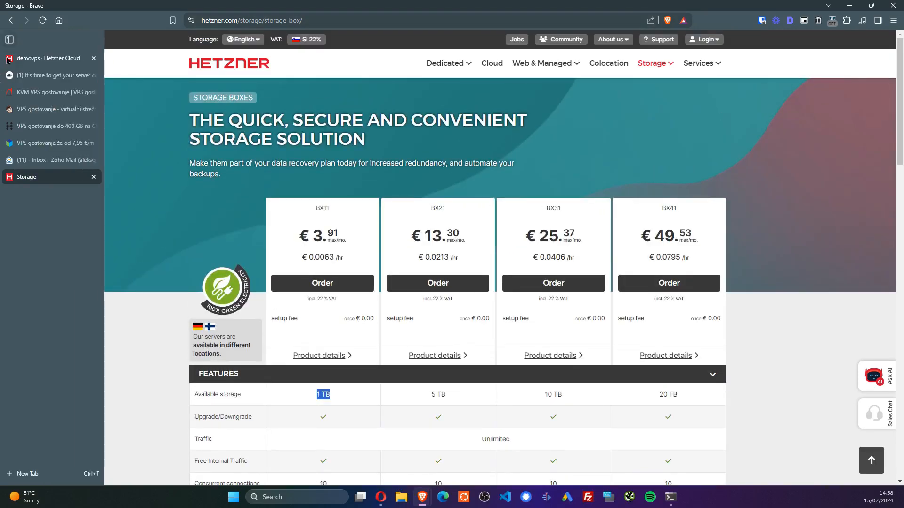
click(47, 58)
click(843, 45)
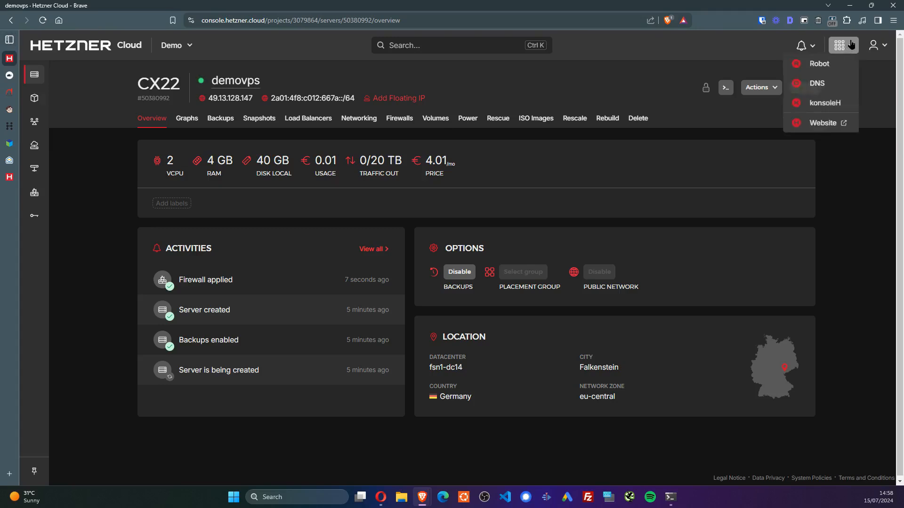
Open Hetzner Robot's Storage Box section and go to product ordering
click(840, 111)
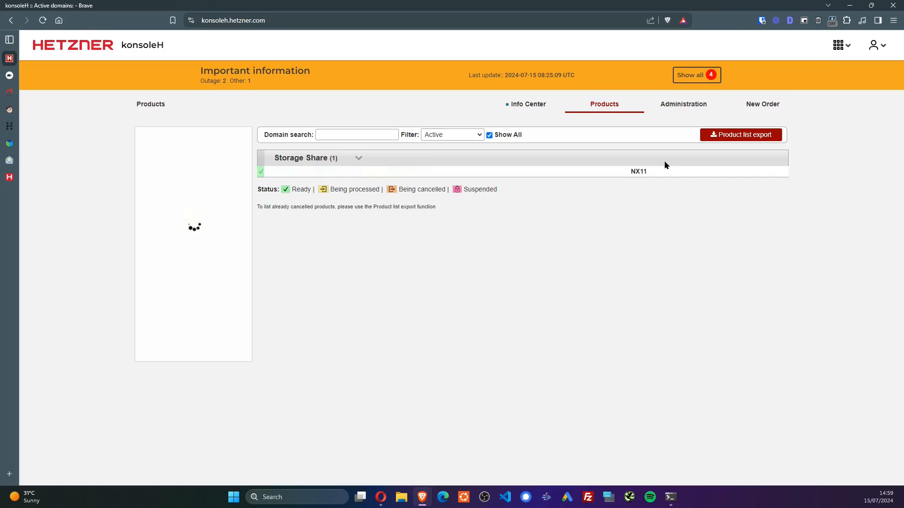
click(841, 46)
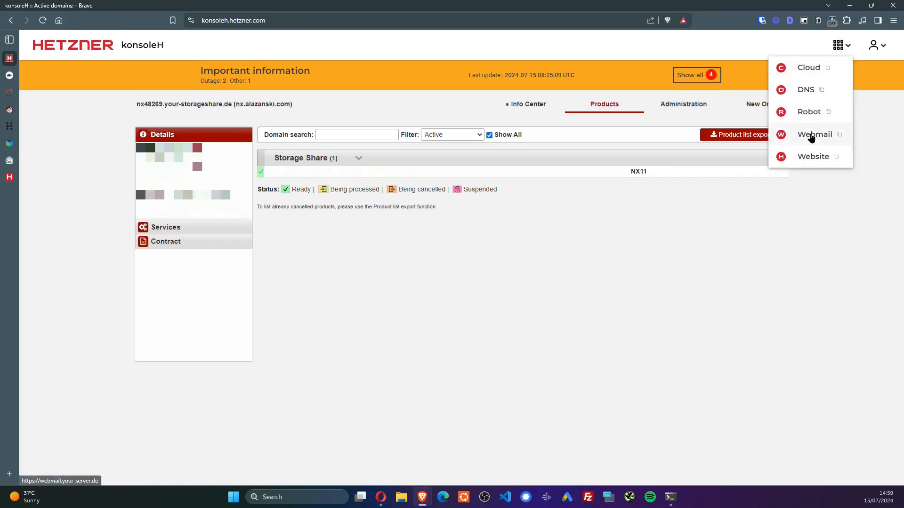
click(810, 113)
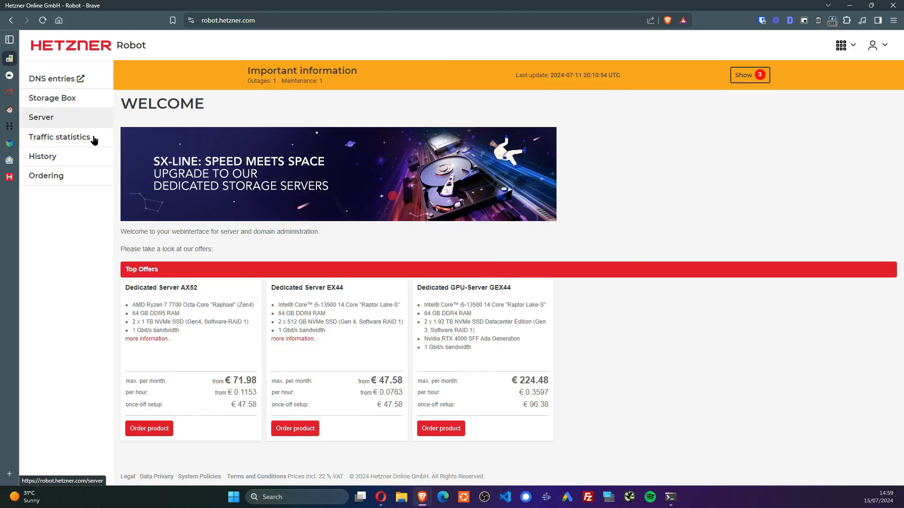
click(94, 99)
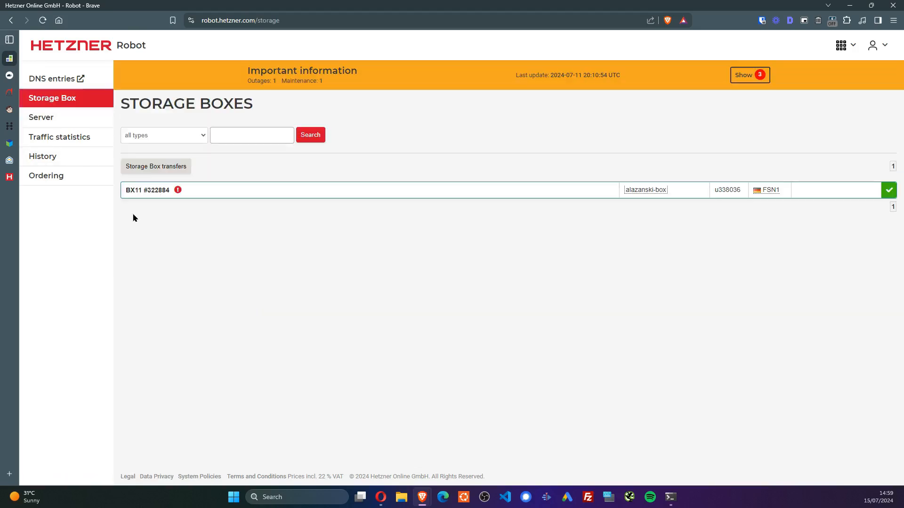
click(152, 193)
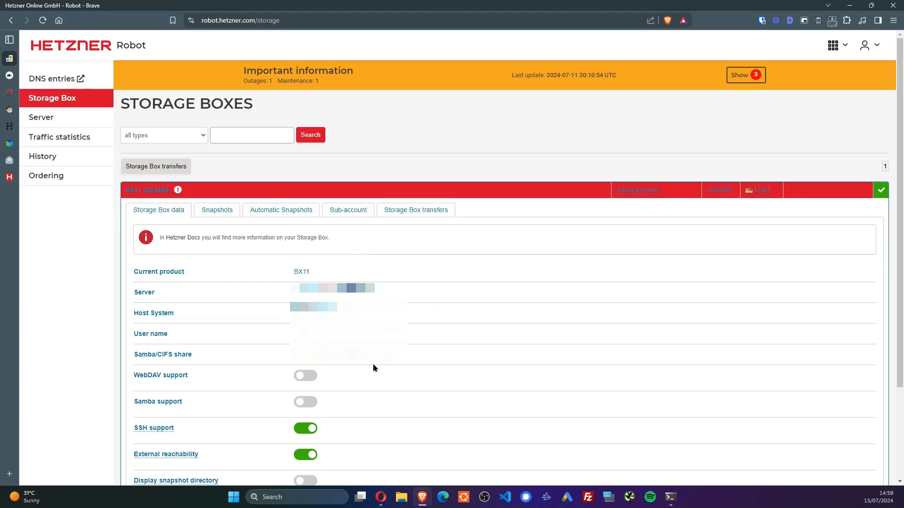
click(72, 183)
Add a BX11 Storage Box in Helsinki (HEL1) at €3.90 monthly to the cart, then return to the list
scroll(236, 246, down, 7)
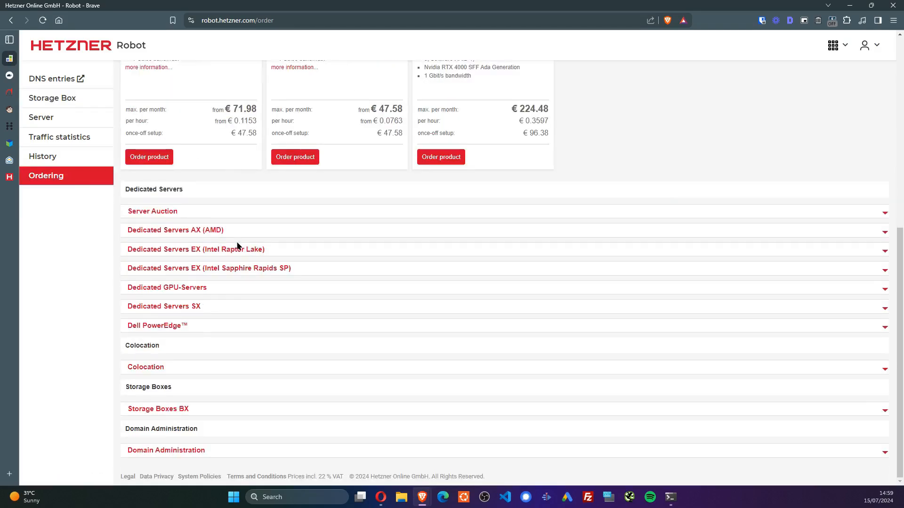
click(180, 409)
scroll(261, 266, down, 3)
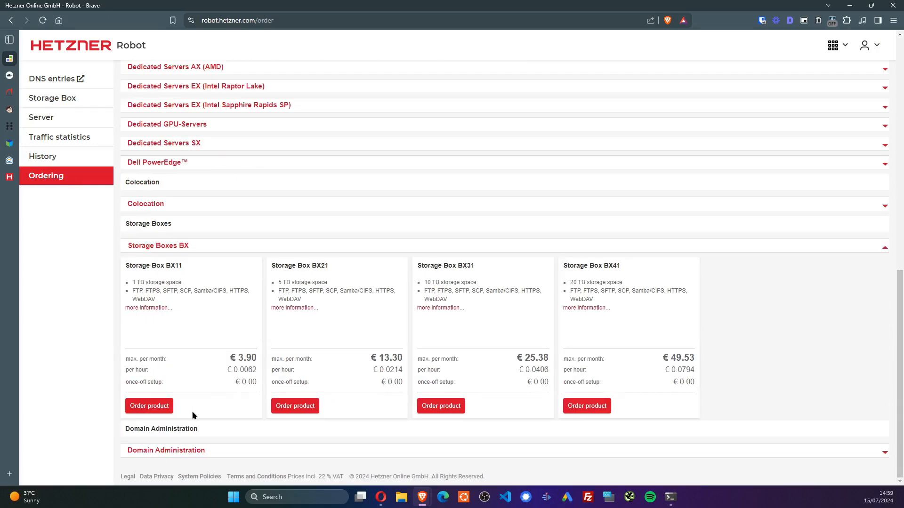
click(153, 412)
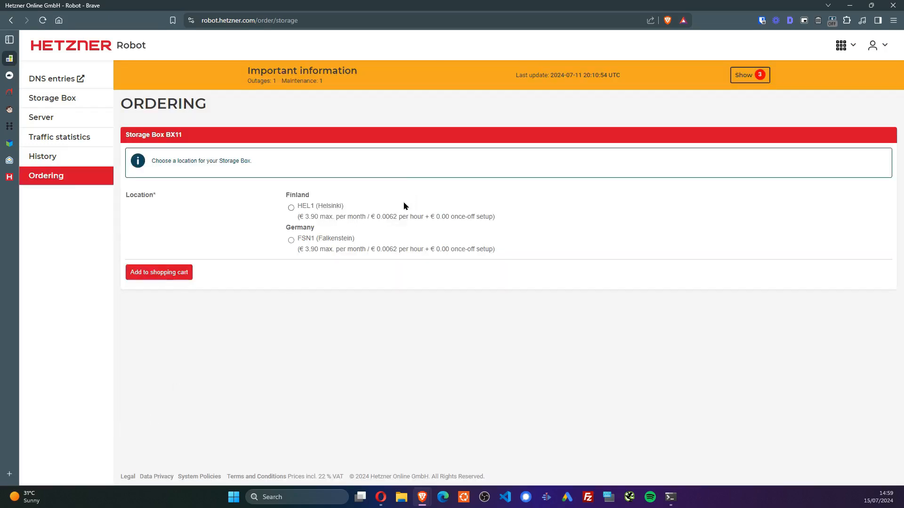
click(290, 208)
click(168, 270)
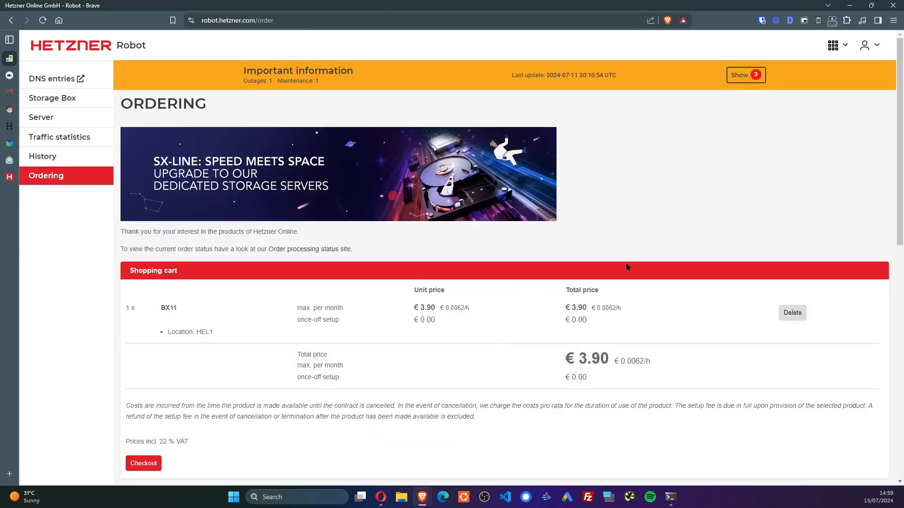
scroll(578, 221, down, 6)
scroll(350, 232, up, 5)
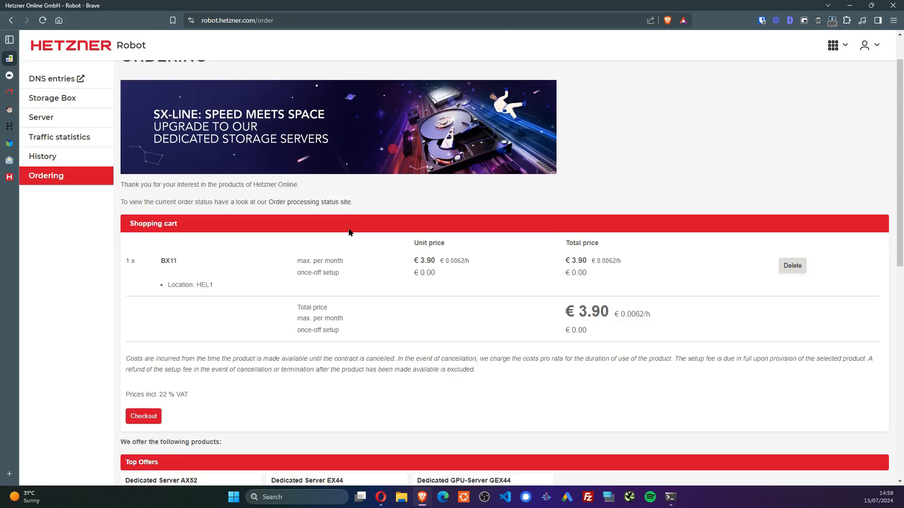
scroll(160, 208, up, 1)
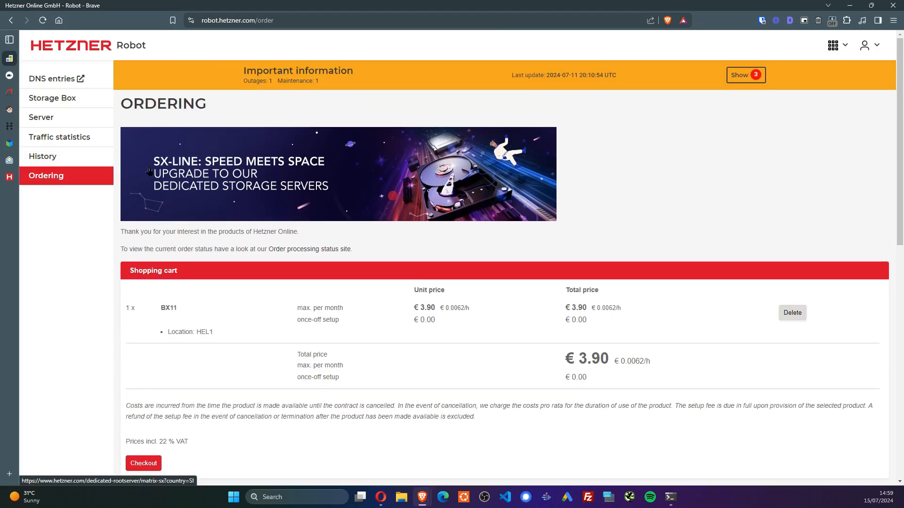
click(73, 99)
Expand the BX11 Storage Box details, check disk usage of 330 GB / 1,024 GB, then switch to RunCloud
click(148, 192)
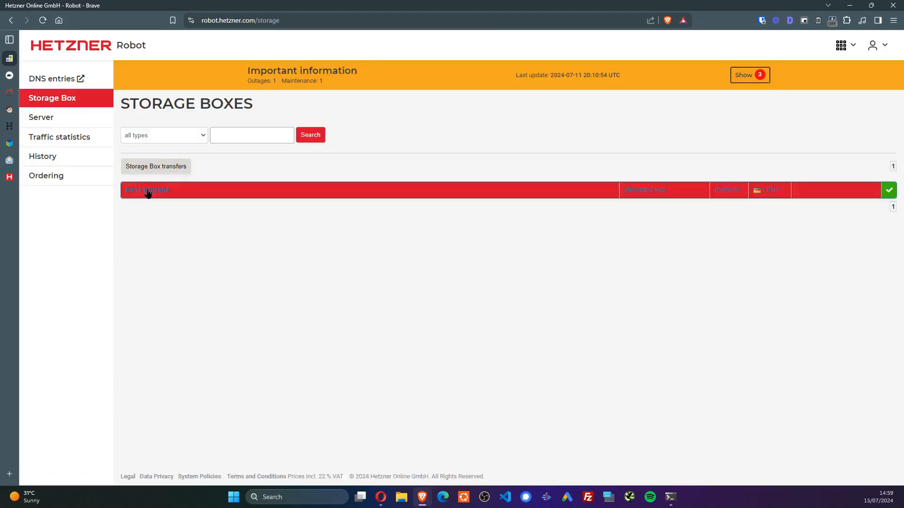
scroll(176, 179, down, 3)
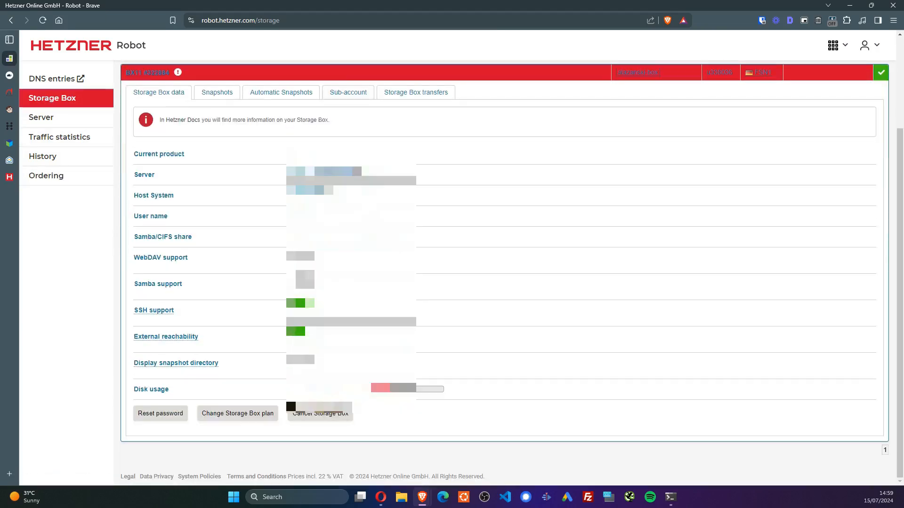
scroll(503, 273, up, 1)
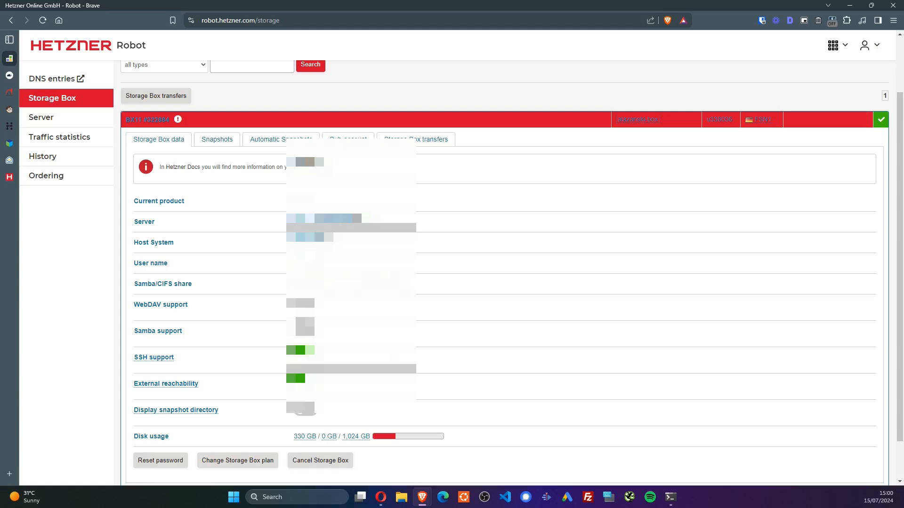
scroll(376, 340, down, 1)
scroll(508, 273, up, 3)
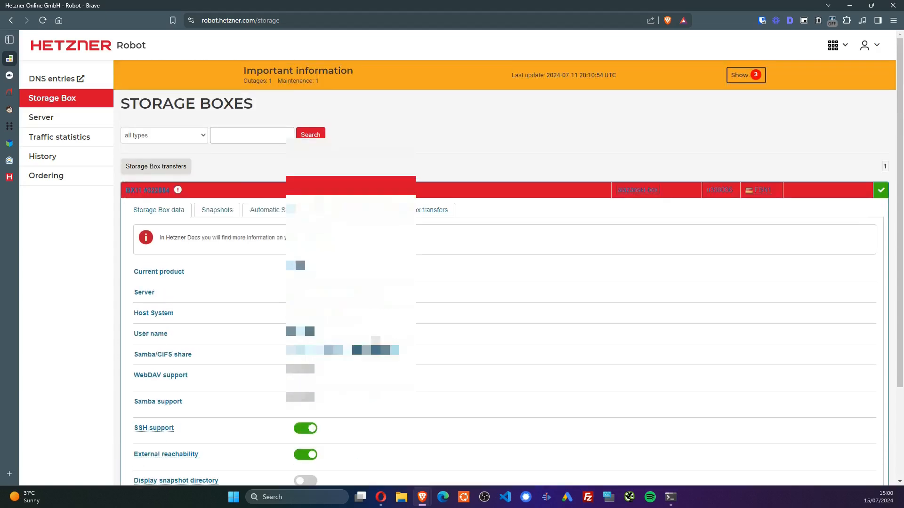
scroll(508, 273, down, 3)
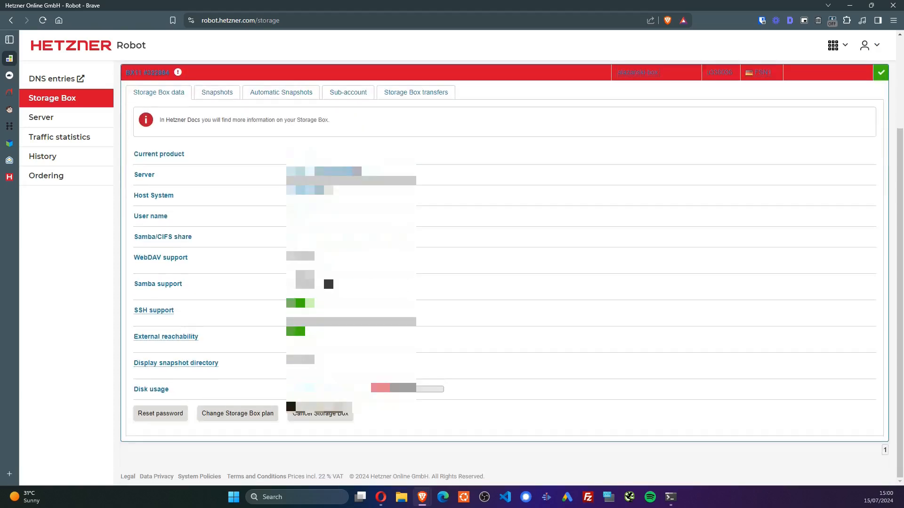
click(10, 76)
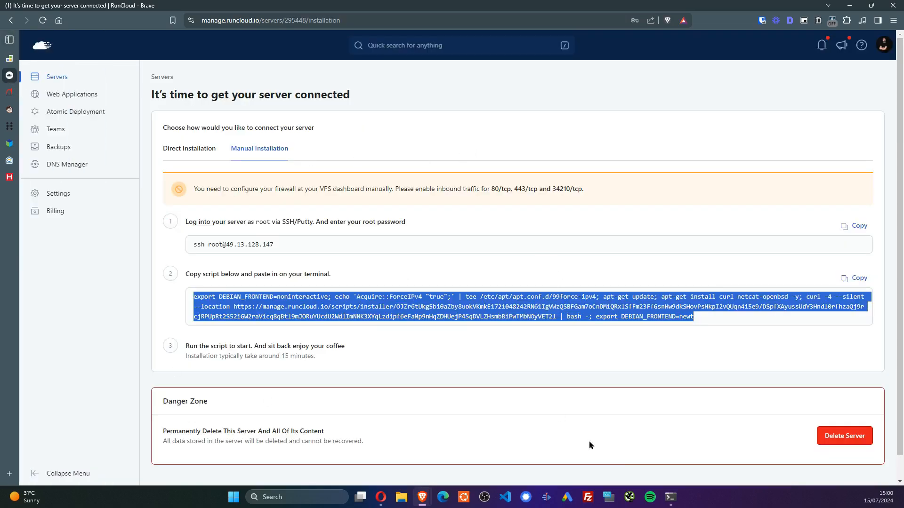
Exit the demovps SSH session and close the local terminal after the Ubuntu 24.04 installer error
click(670, 497)
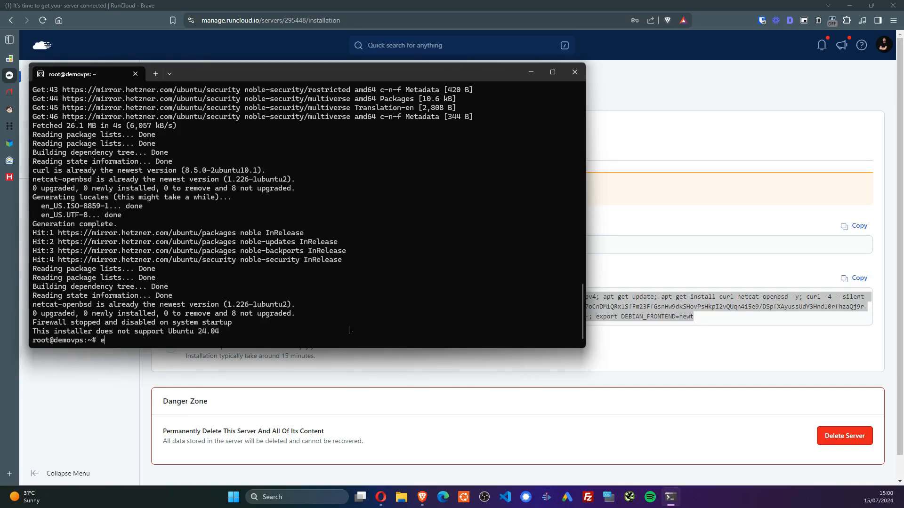
text(t)
key(Return)
text(exit)
key(Return)
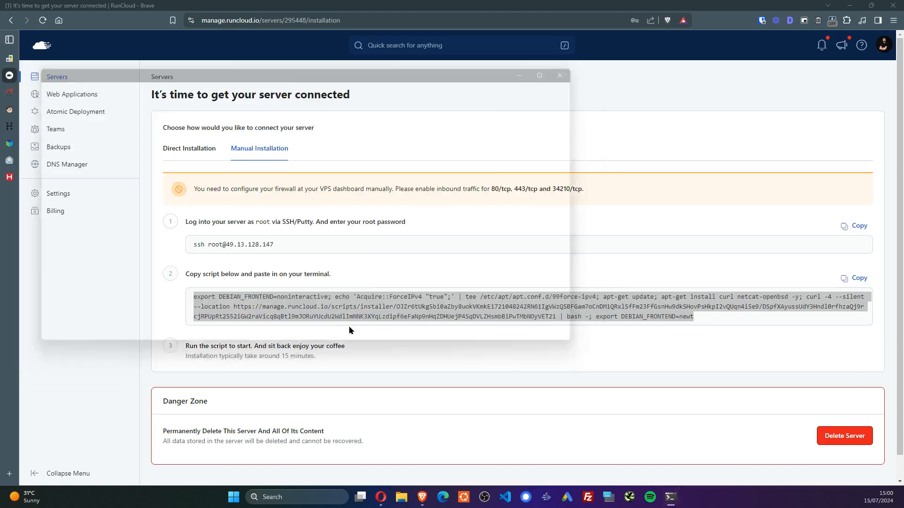
Go from Hetzner Robot to the Cloud console and open demovps in the Demo project
click(10, 58)
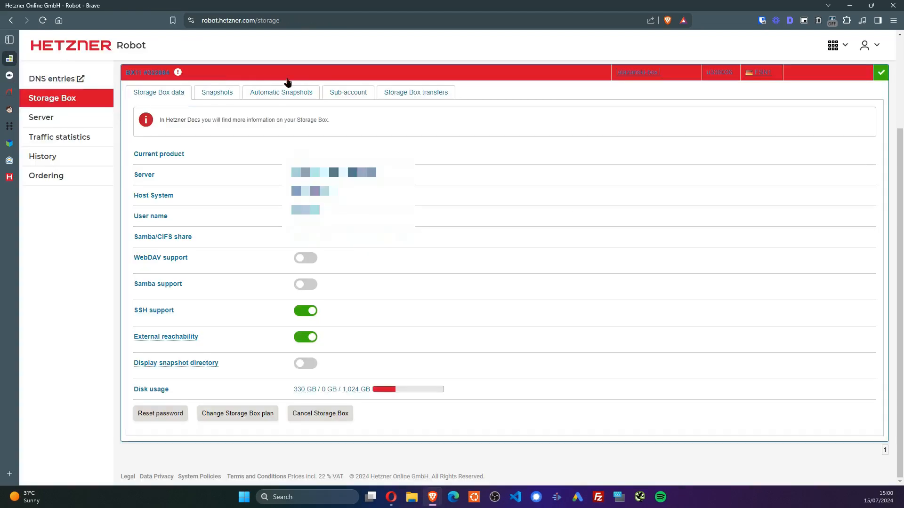
click(58, 54)
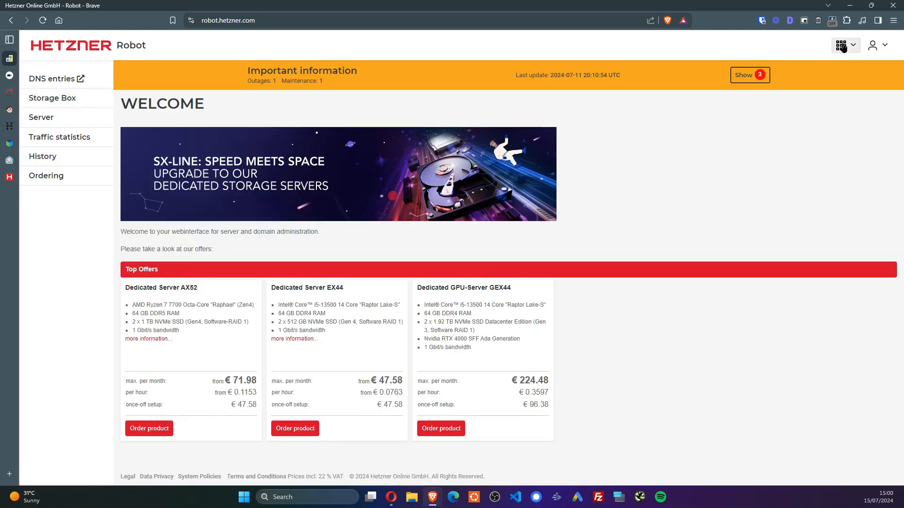
click(841, 46)
click(838, 69)
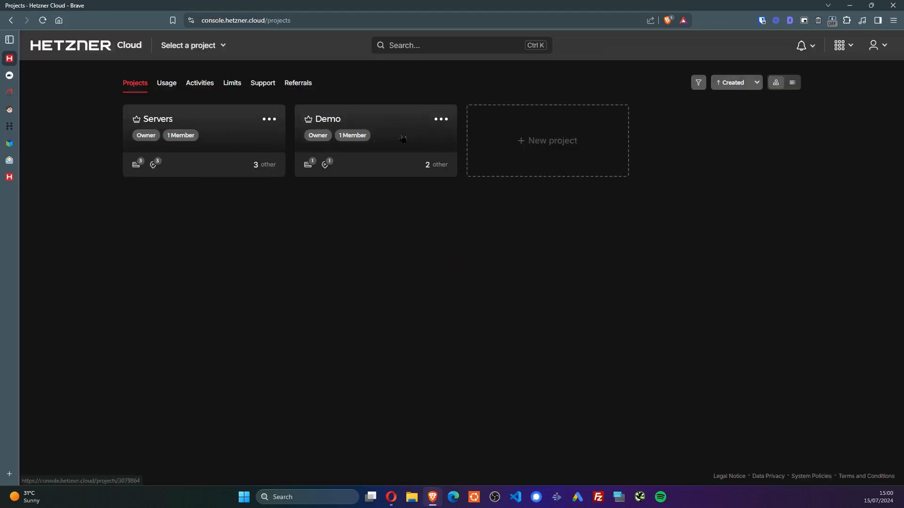
click(403, 138)
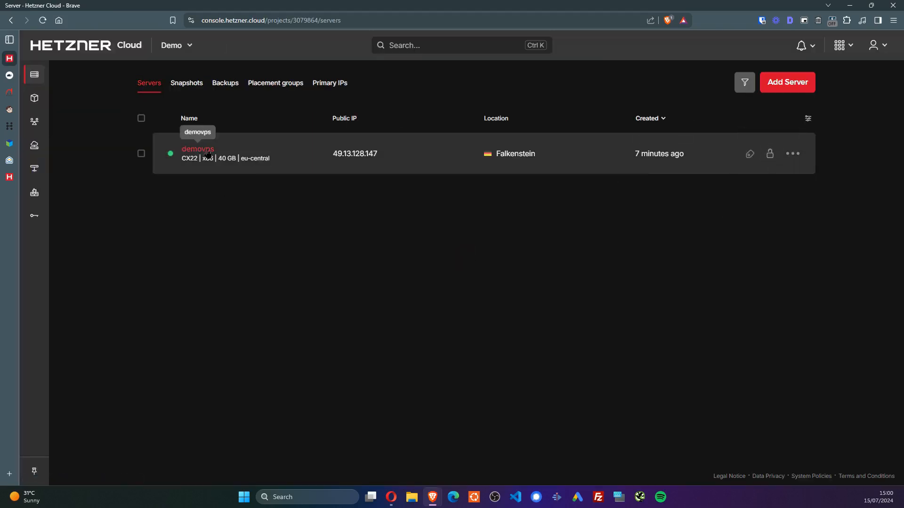
click(203, 150)
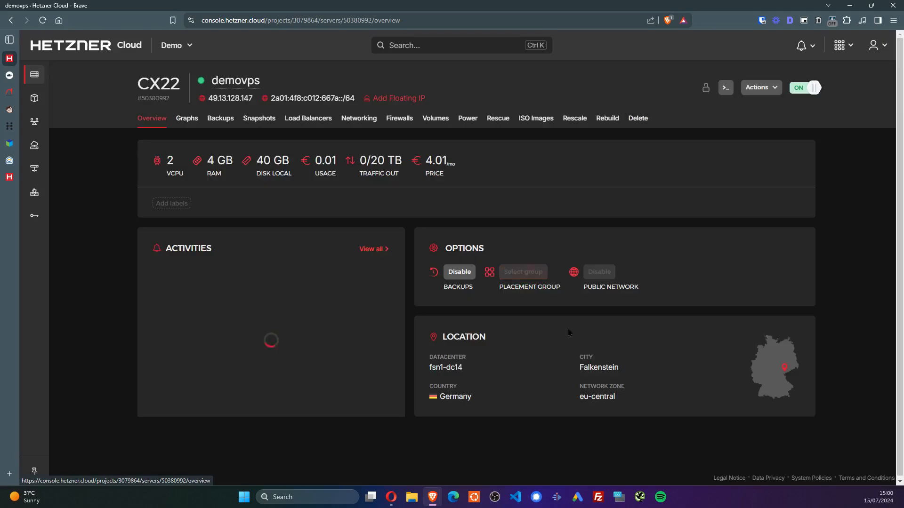
Rebuild demovps with the Ubuntu 22.04 image, confirming with the name demovps, and return to its overview
click(608, 120)
click(267, 233)
text(ubunu)
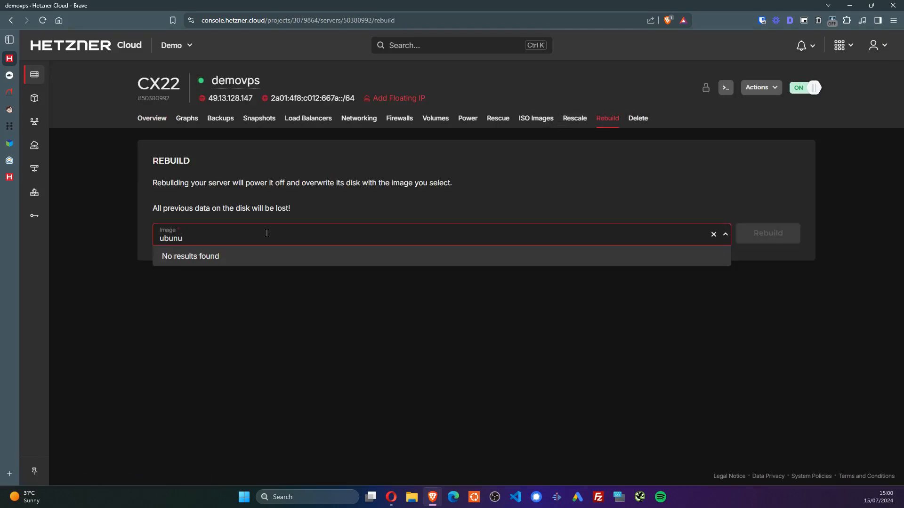
key(BackSpace)
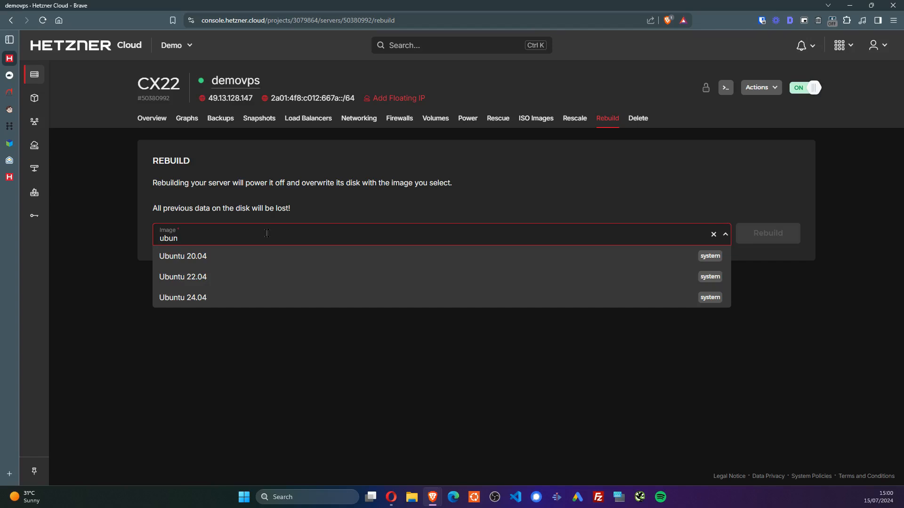
click(239, 283)
click(776, 235)
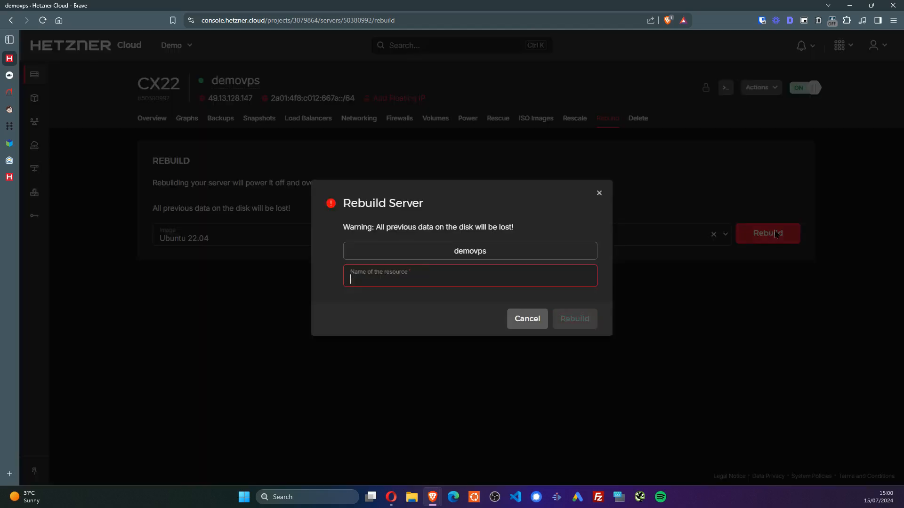
click(454, 253)
click(456, 278)
text(demovps)
key(Return)
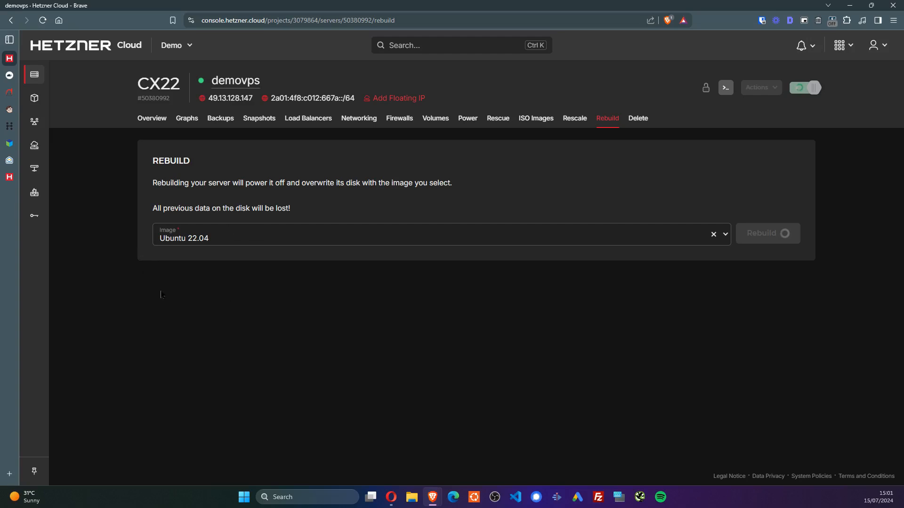
click(152, 118)
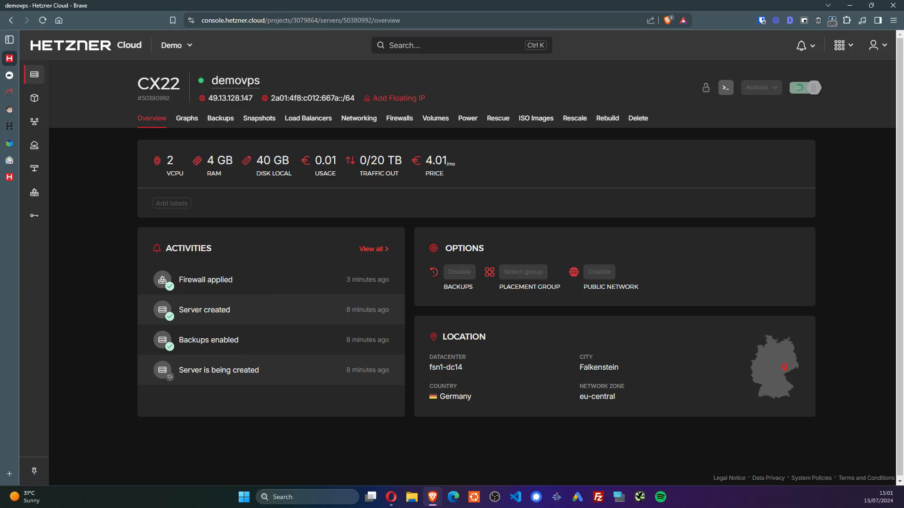
Select the new root password in Zoho Mail's 'Server demovps rebuilt' e-mail and open a new terminal window
mouse_move(9, 103)
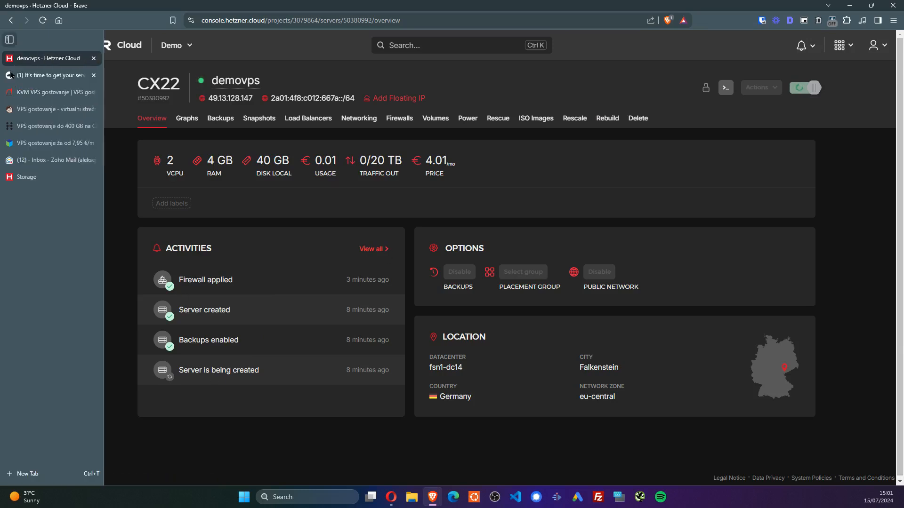
click(50, 160)
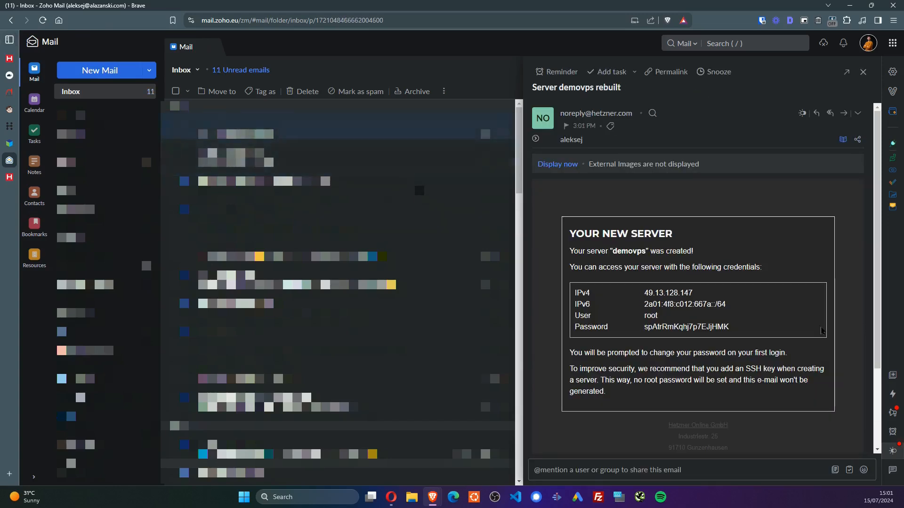
double_click(689, 326)
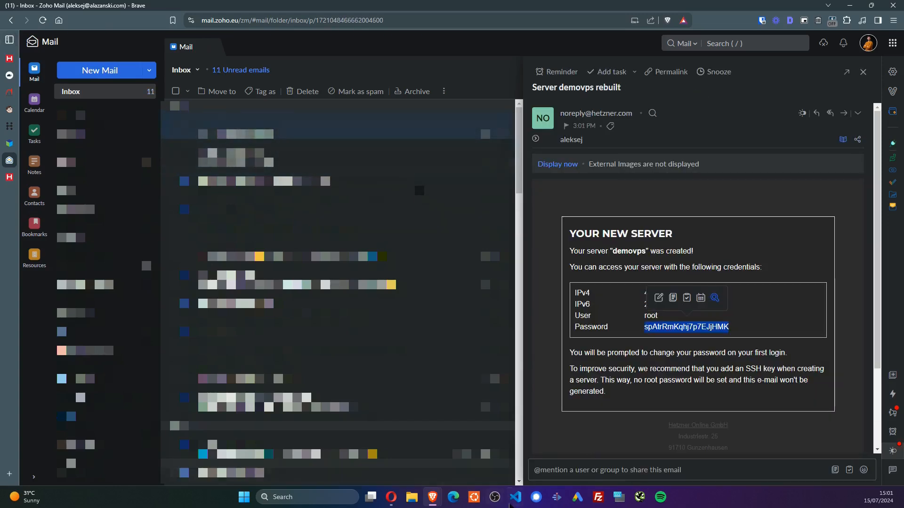
click(474, 498)
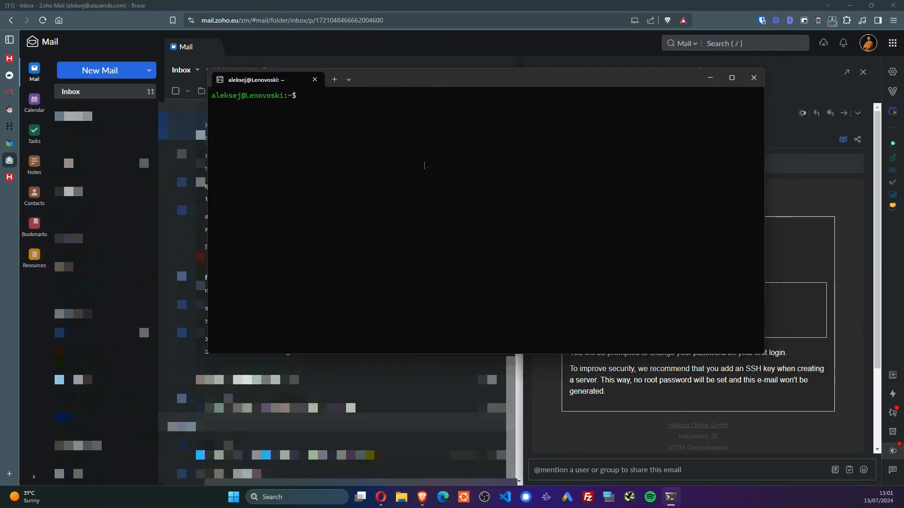
Remove the stale host key for 49.13.128.147 with the suggested ssh-keygen -R command
text(ssh root@49.13.128.147)
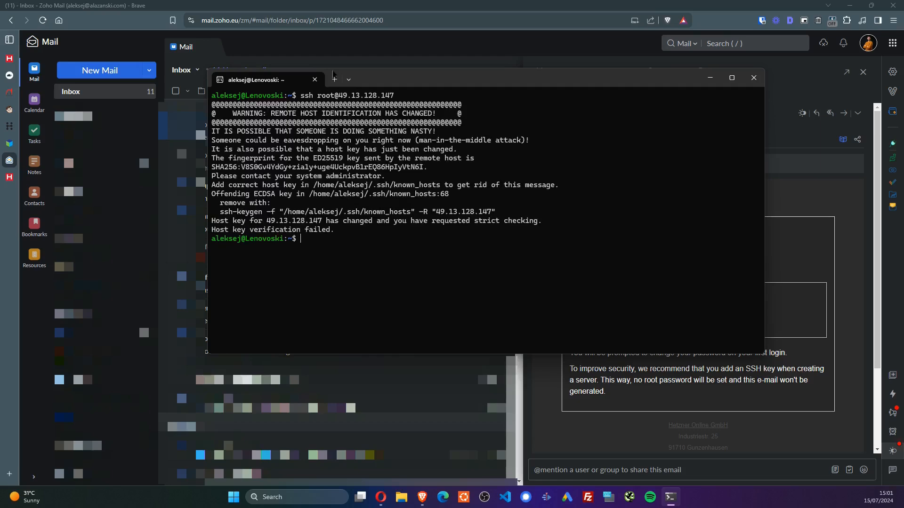
drag(216, 211, 495, 217)
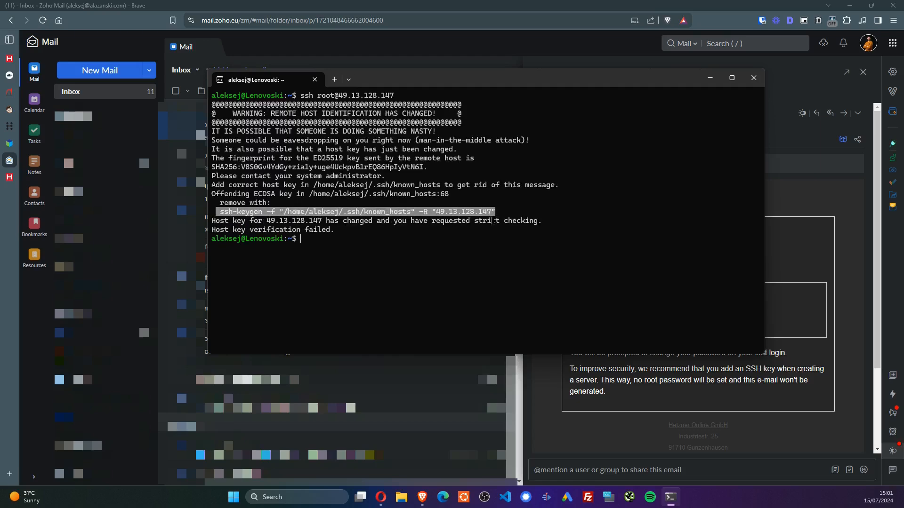
key(ctrl+c)
key(ctrl+v)
key(Return)
text(ssh root@49.13.128.147)
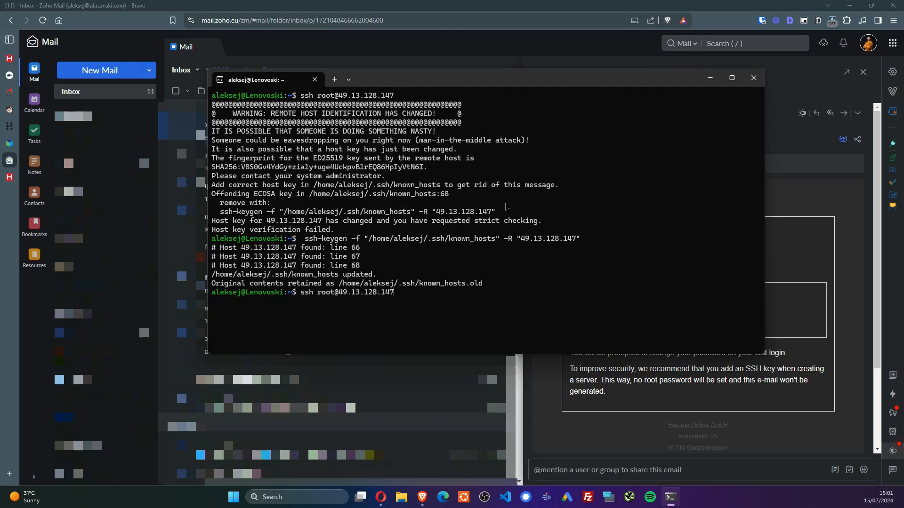
text(yes)
key(Return)
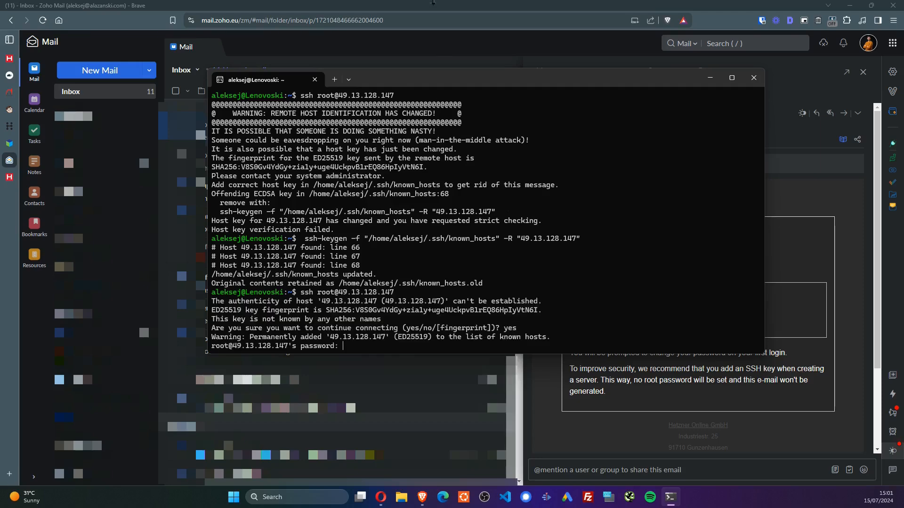
key(alt+Tab)
key(alt+Tab)
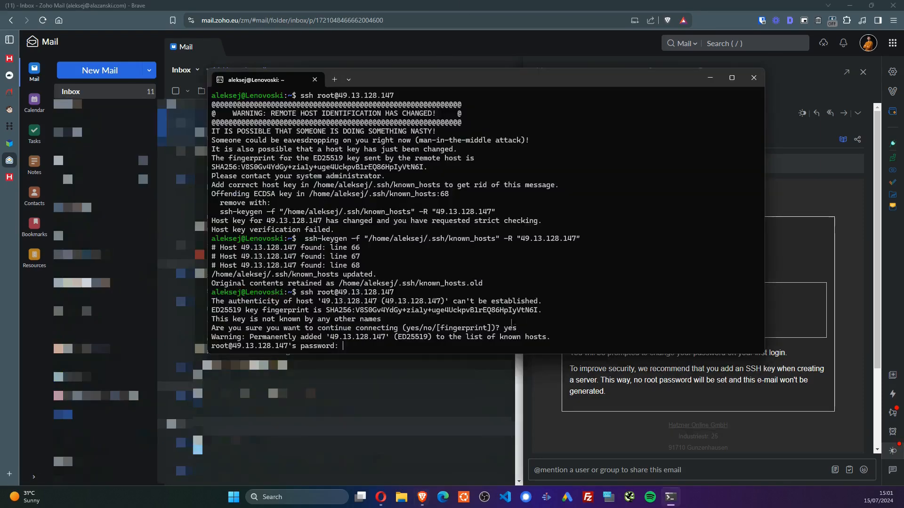
key(Return)
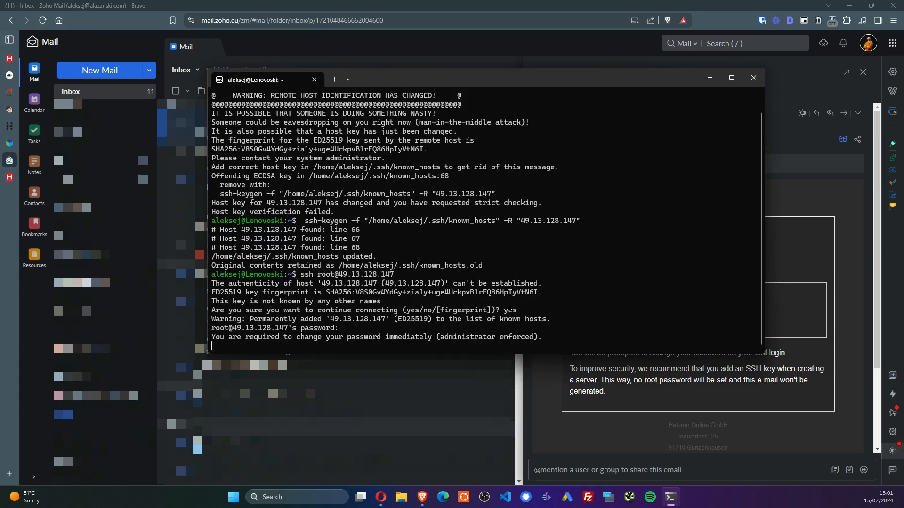
key(Return)
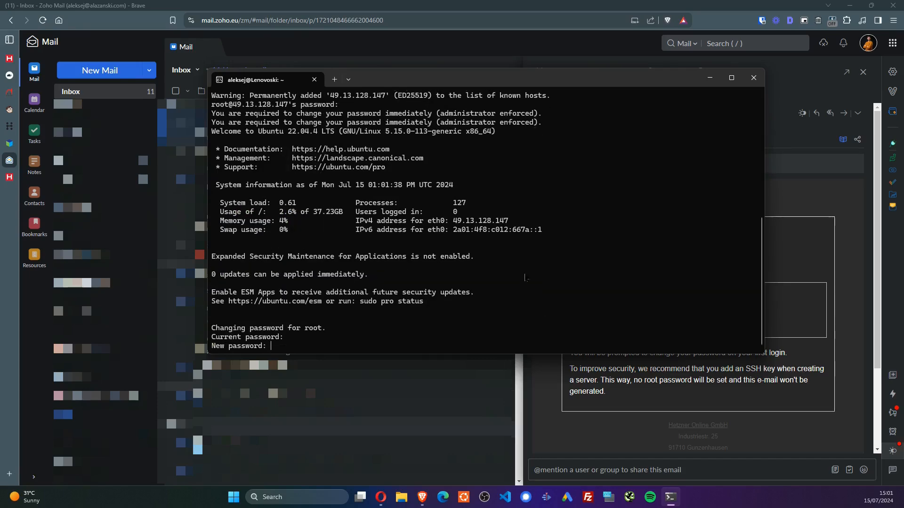
key(Return)
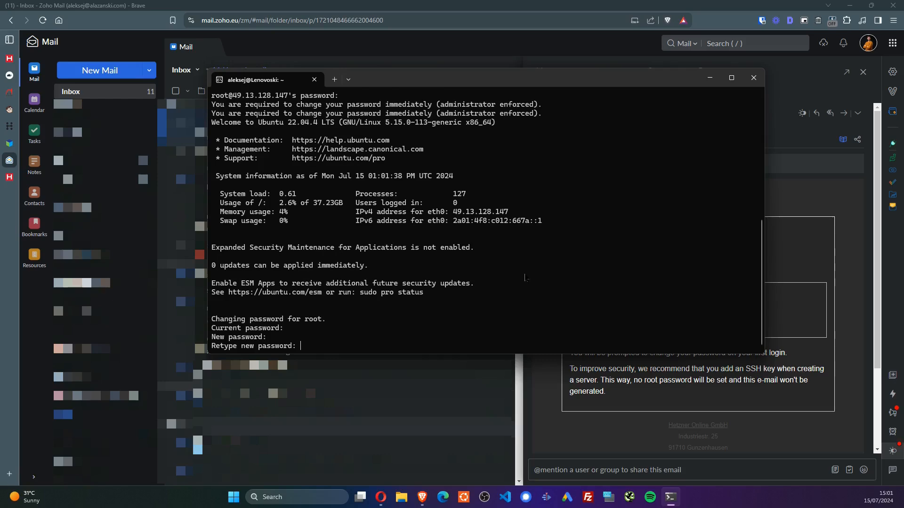
key(Return)
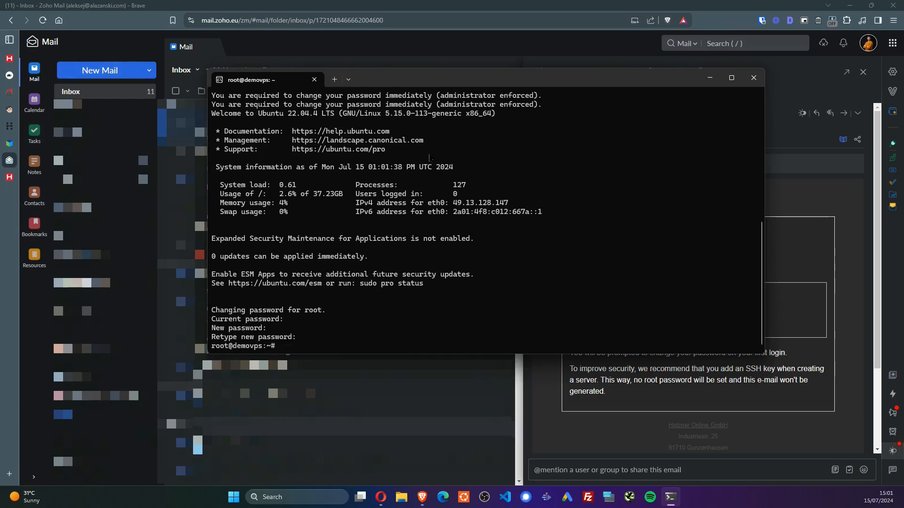
Check demovps's CPU and disk graphs in Hetzner Cloud Console, then go back to RunCloud's installation page
click(12, 60)
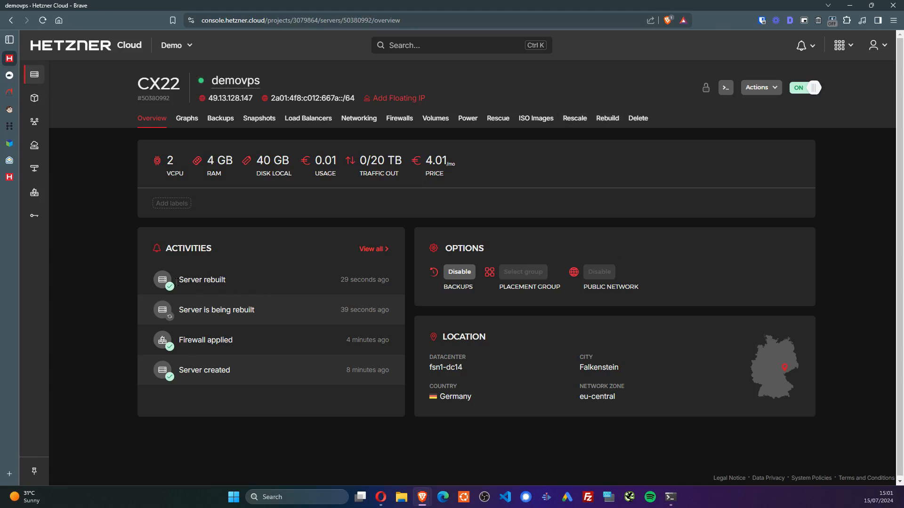
click(187, 118)
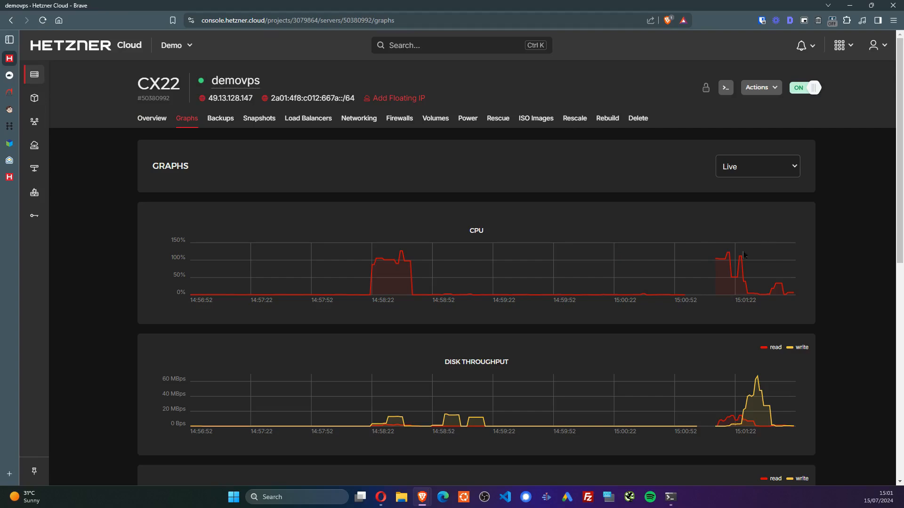
click(9, 77)
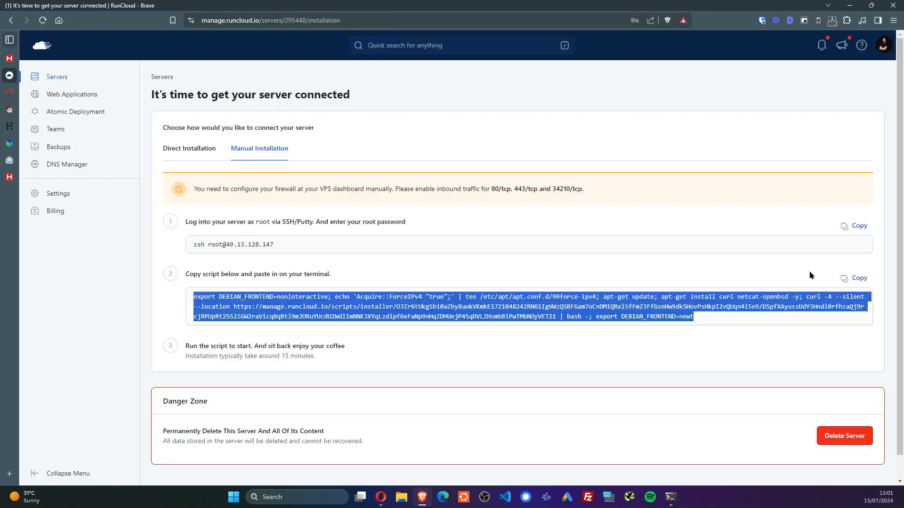
Copy RunCloud's install script and run it at the root prompt on the rebuilt demovps
click(857, 279)
key(alt+Tab)
key(ctrl+v)
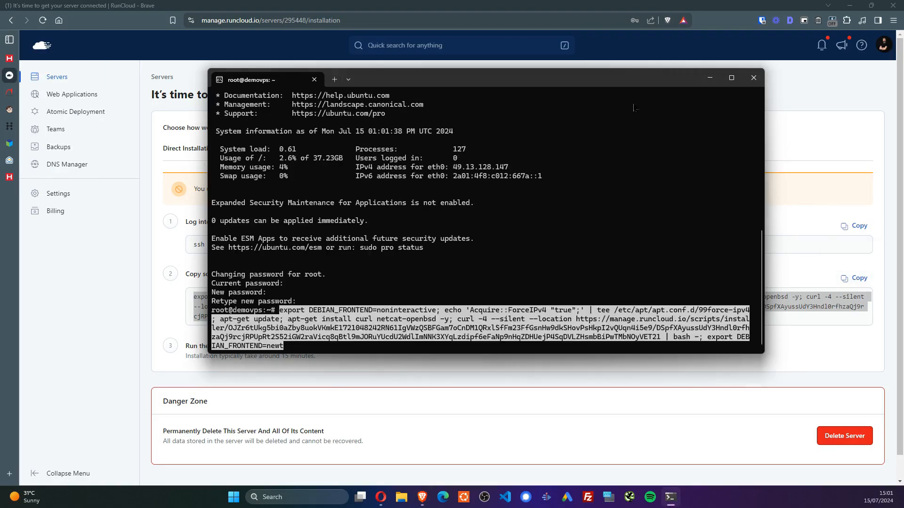
key(Return)
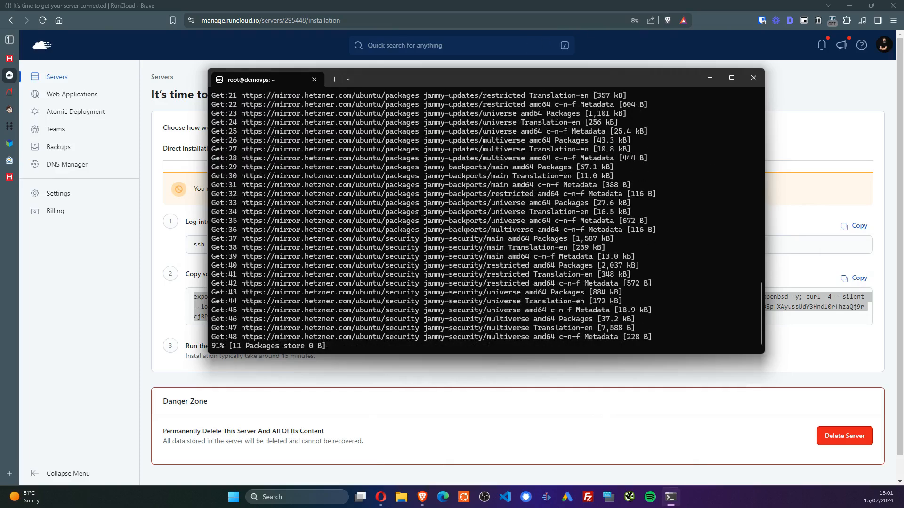
click(139, 365)
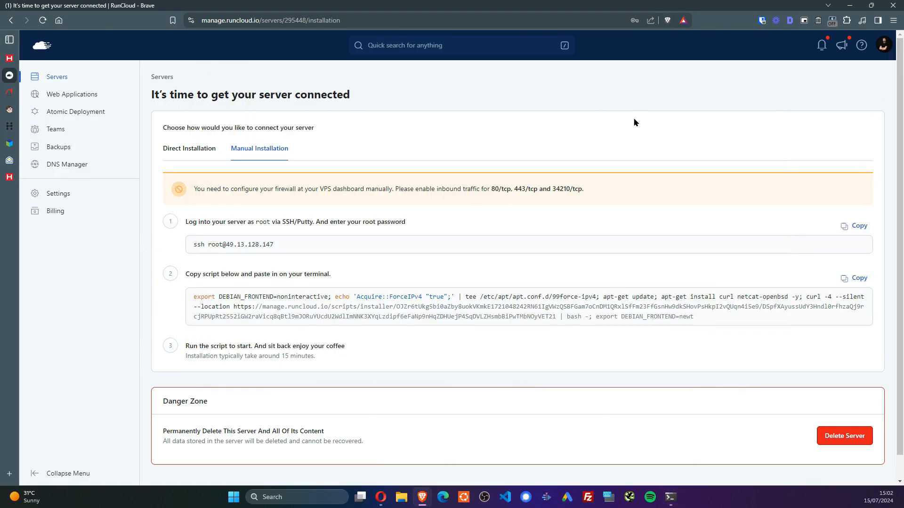
key(alt+Tab)
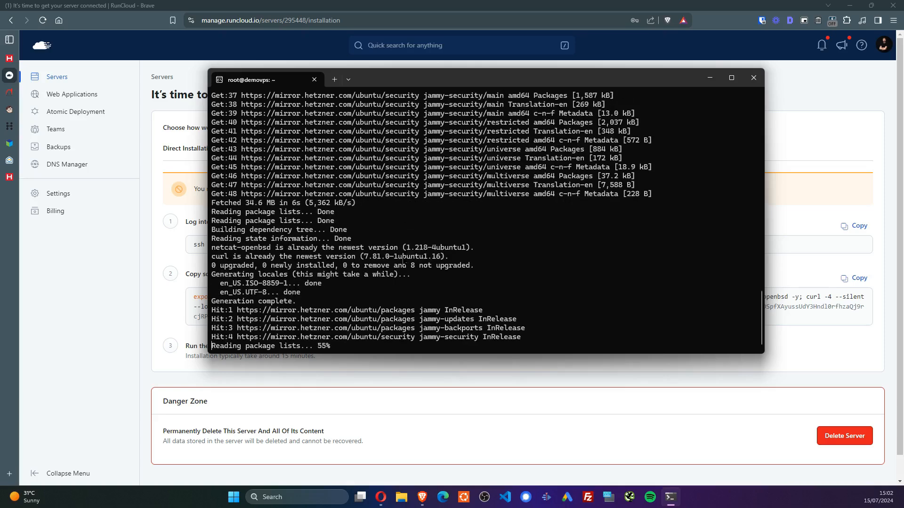
Close three unneeded VPS hosting tabs and follow the installation to 5% progress
middle_click(10, 143)
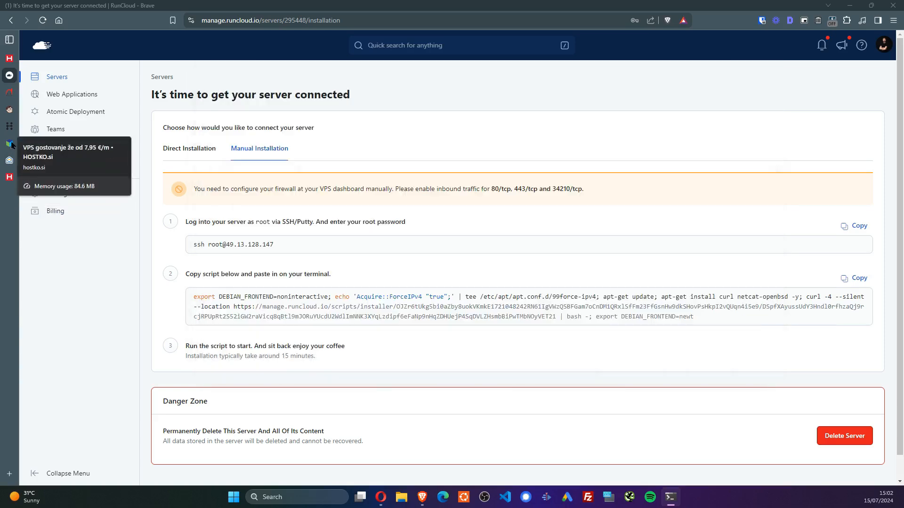
middle_click(11, 123)
middle_click(19, 91)
middle_click(20, 91)
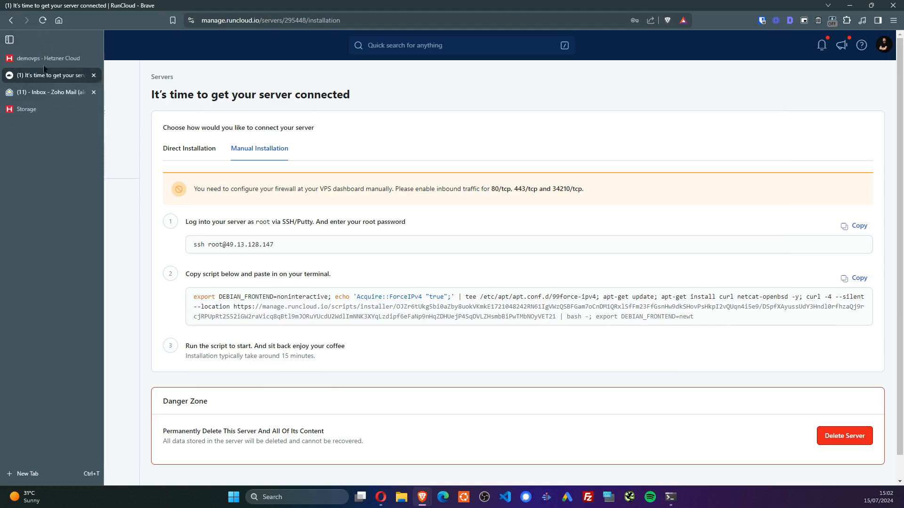
click(52, 93)
click(51, 77)
key(alt+Tab)
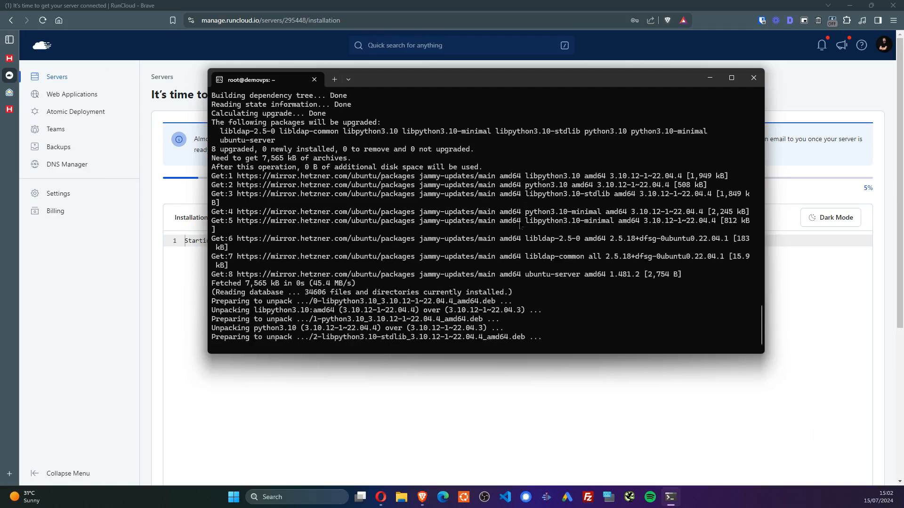
key(alt+Tab)
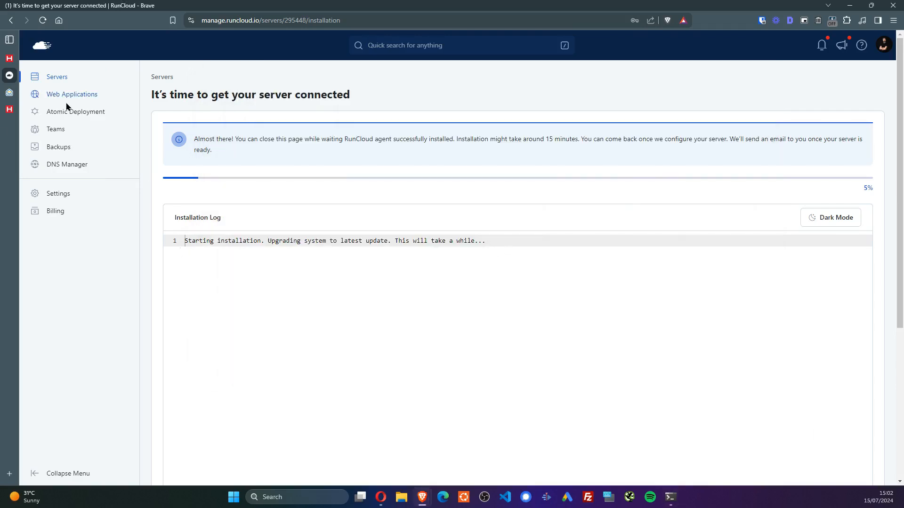
Go from account Settings to Integration > SFTP and begin adding a new SFTP integration
click(58, 151)
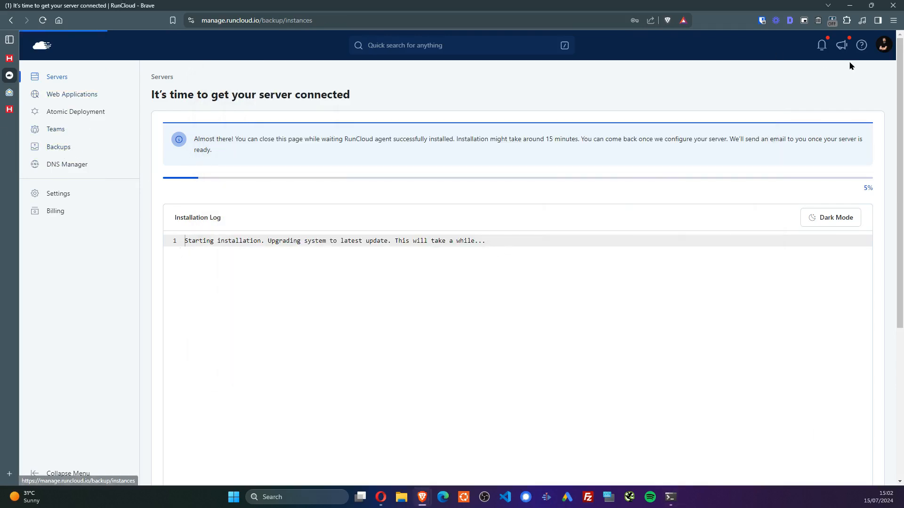
click(884, 47)
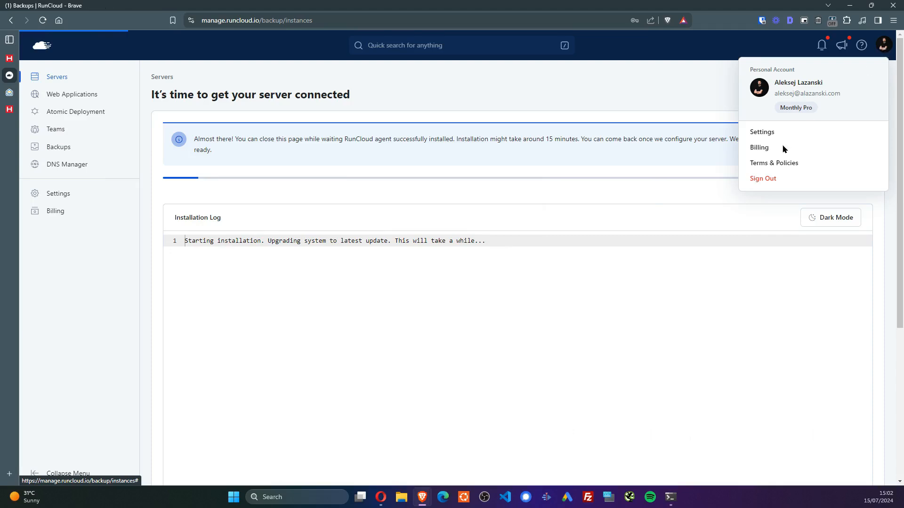
click(753, 134)
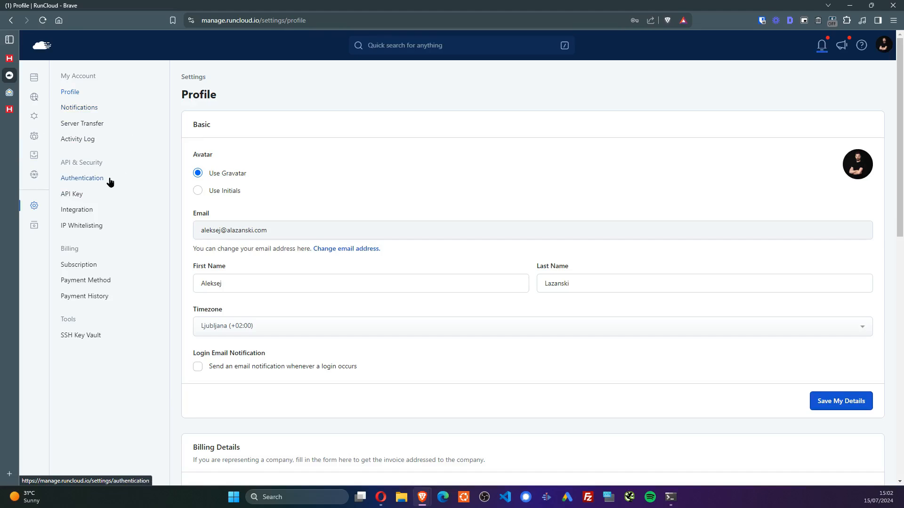
click(102, 210)
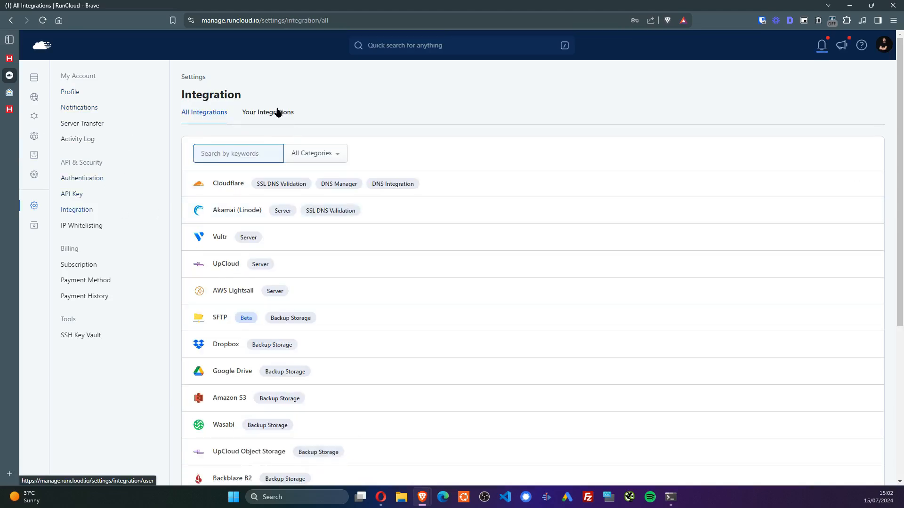
click(225, 323)
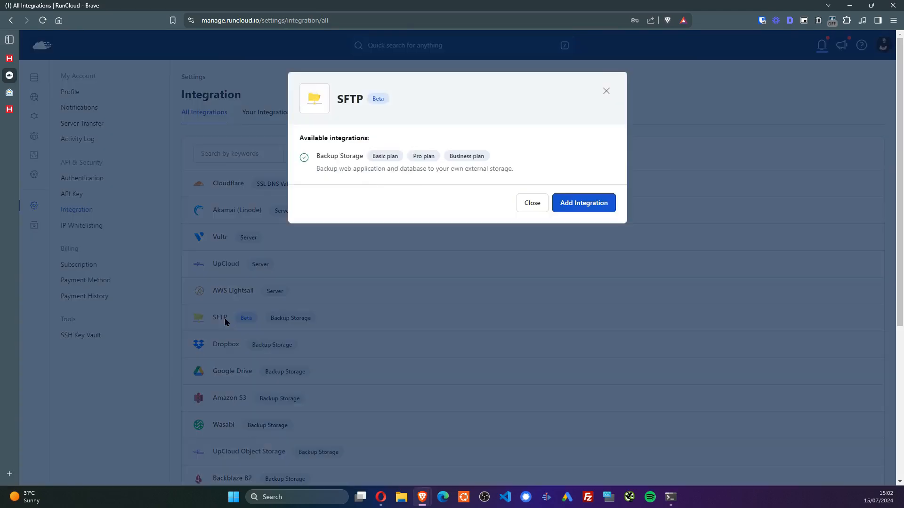
click(598, 210)
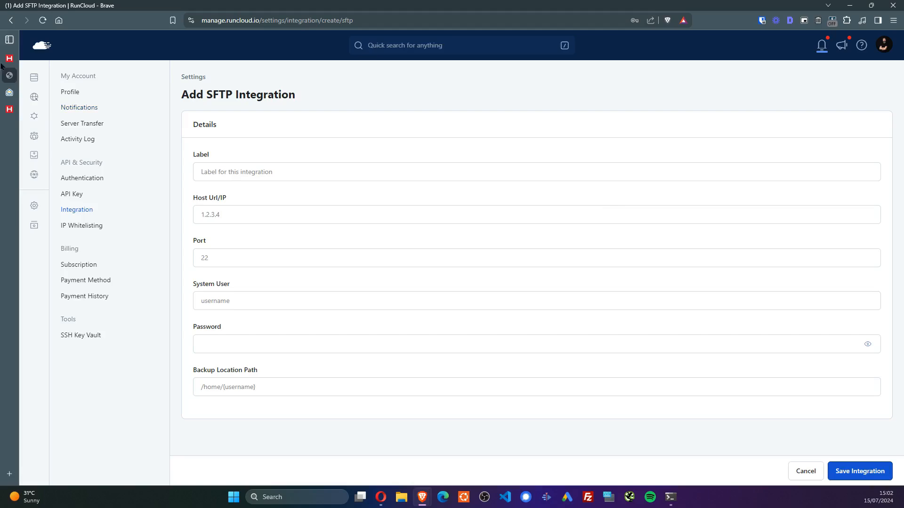
Look up the BX11 Storage Box details in Hetzner Robot
click(9, 58)
click(9, 110)
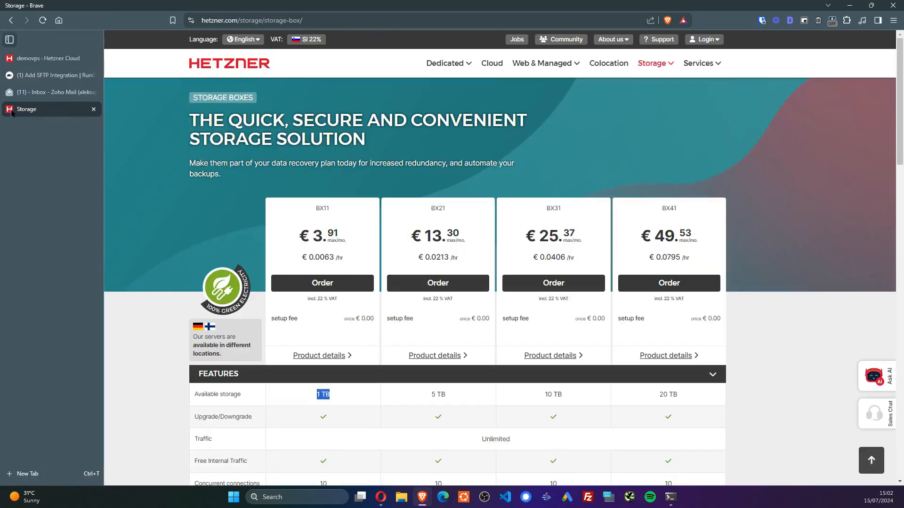
click(29, 58)
click(841, 45)
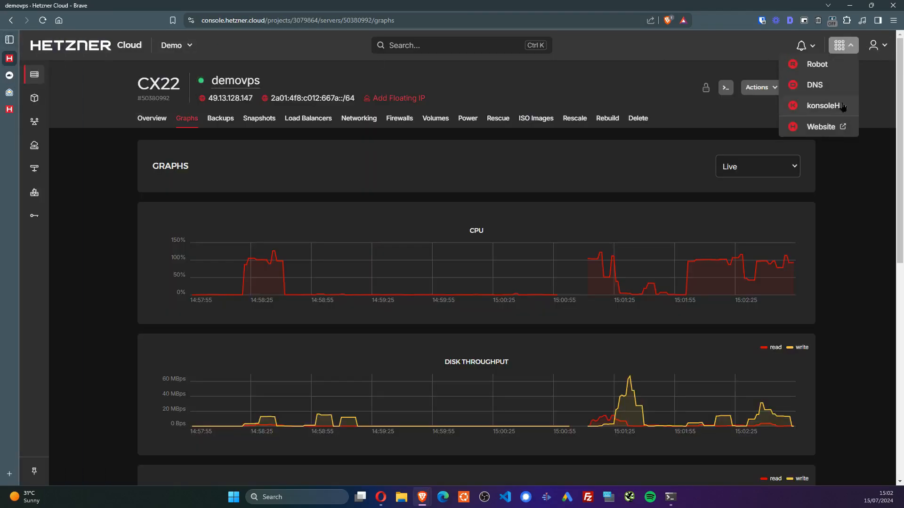
click(819, 67)
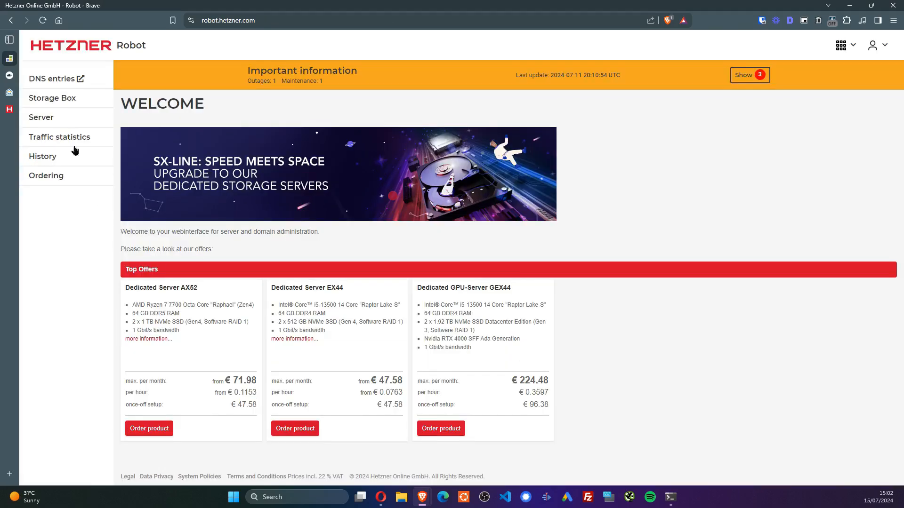
click(76, 101)
click(276, 196)
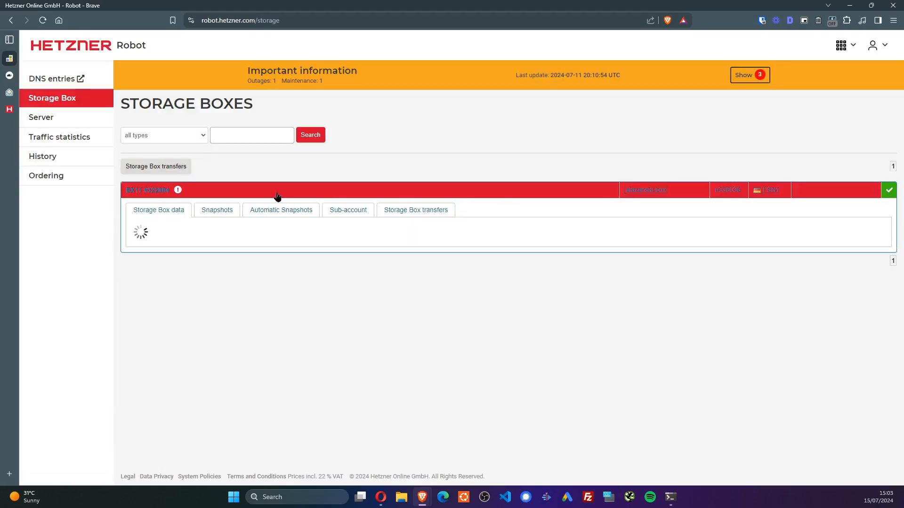
scroll(277, 198, down, 2)
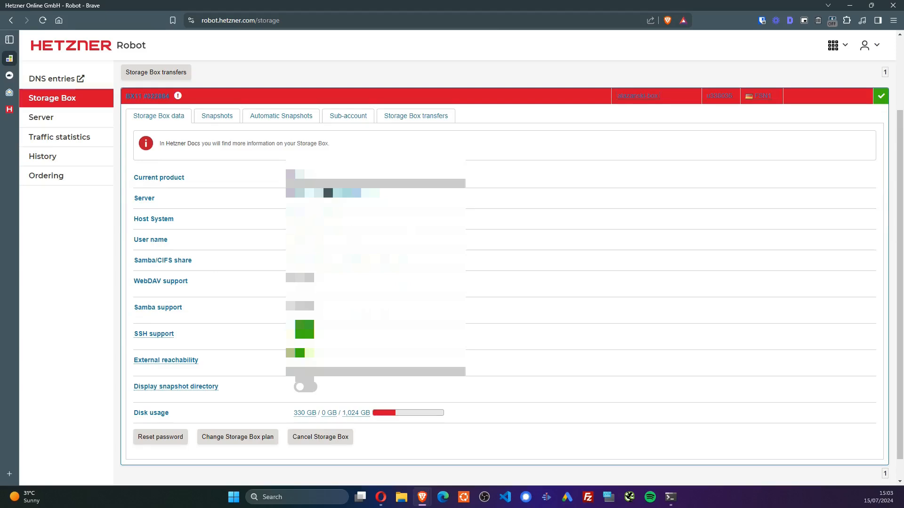
Label the SFTP integration 'storage' and paste the storagebox.de host into Host Url/IP
click(9, 77)
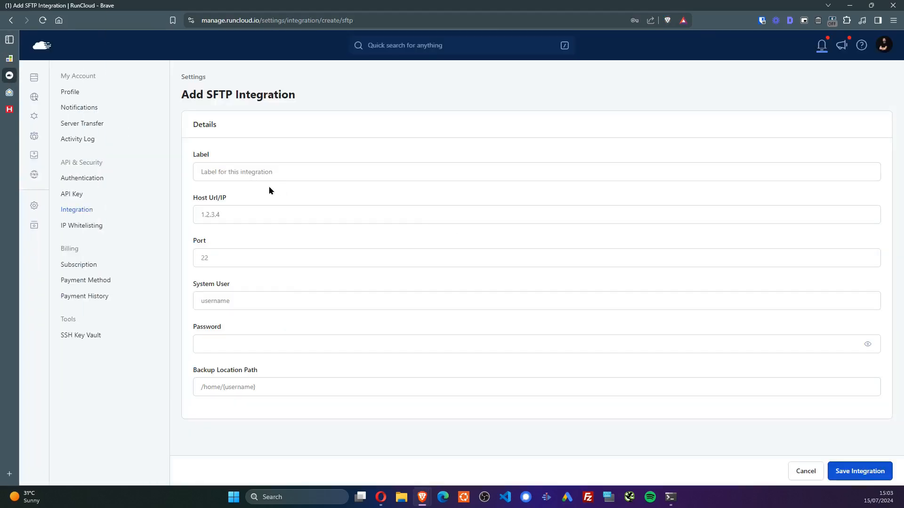
text(HEL1)
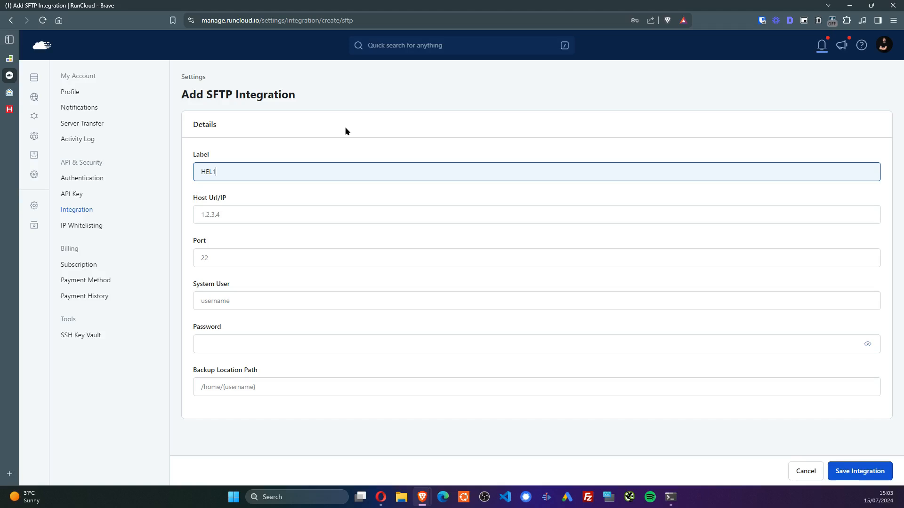
key(ctrl+a)
text(so)
click(240, 216)
key(ctrl+v)
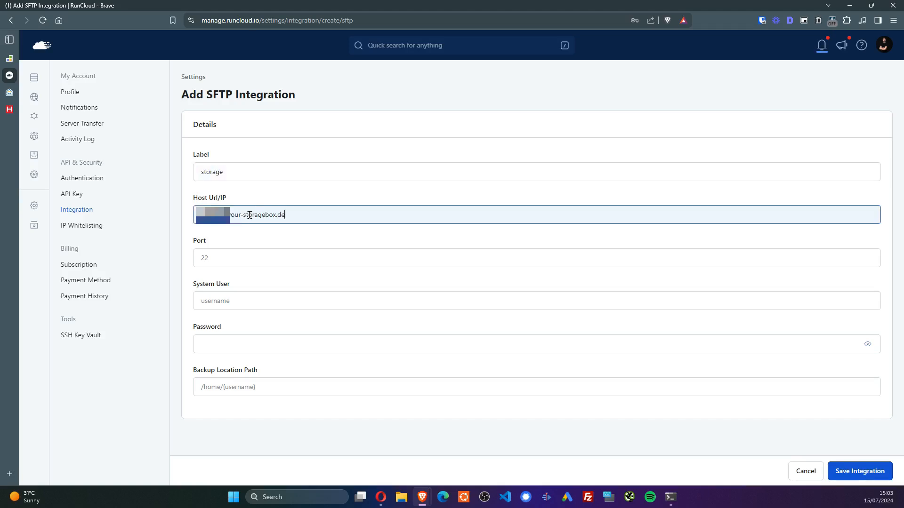
key(ctrl+a)
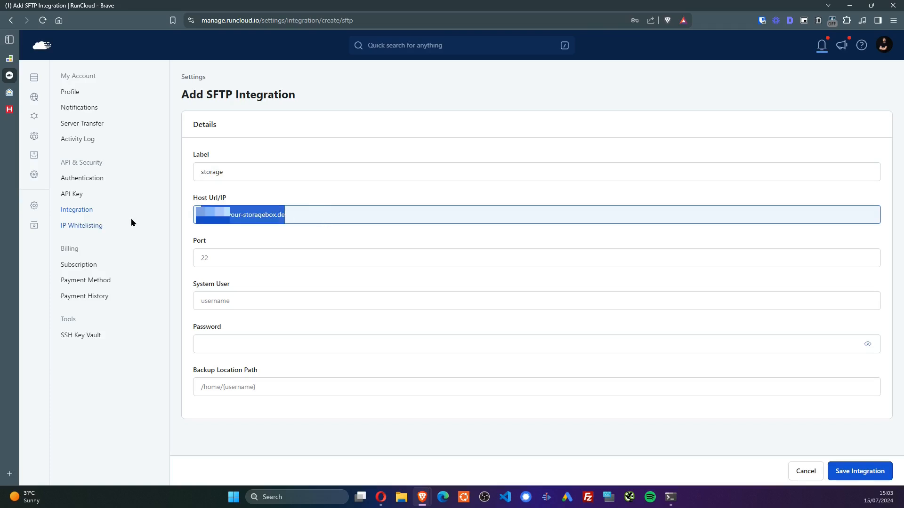
click(301, 237)
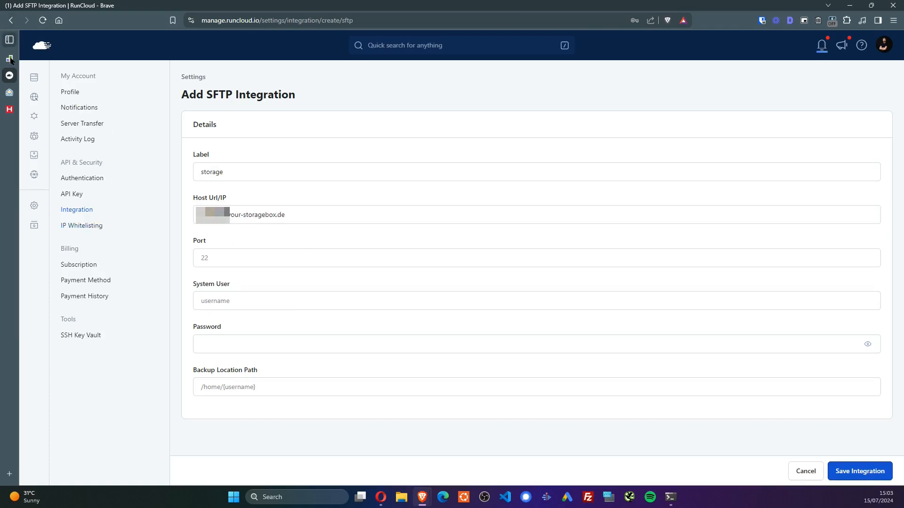
Copy the Storage Box user name and fill the system user, leaving the backup path unchanged
key(ctrl+shift+Tab)
double_click(306, 239)
click(9, 76)
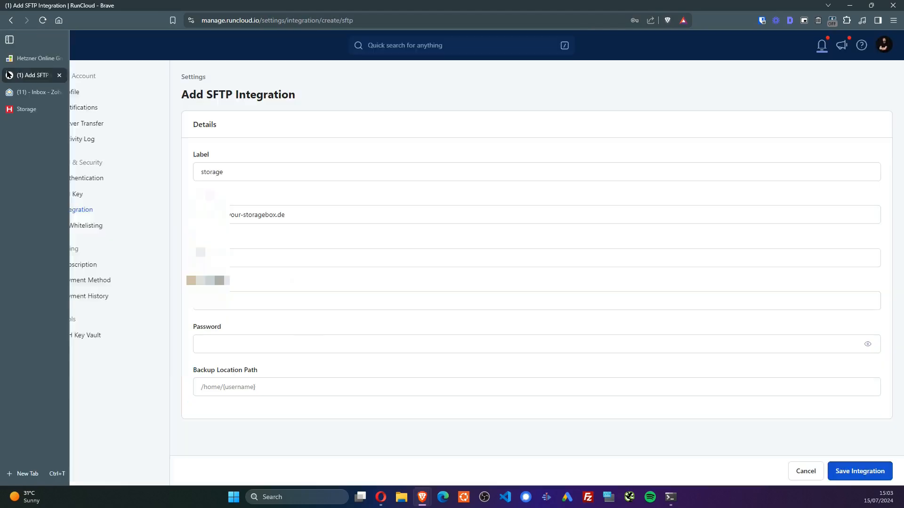
click(218, 302)
click(169, 432)
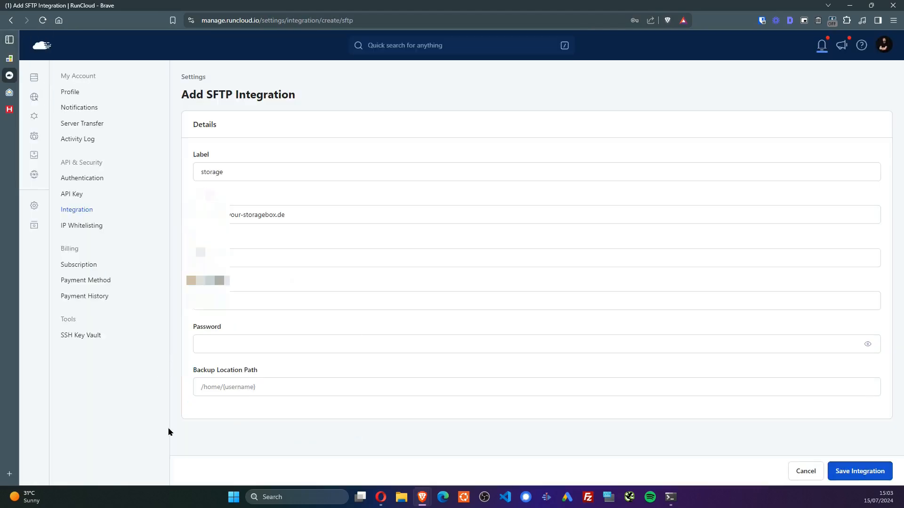
click(248, 385)
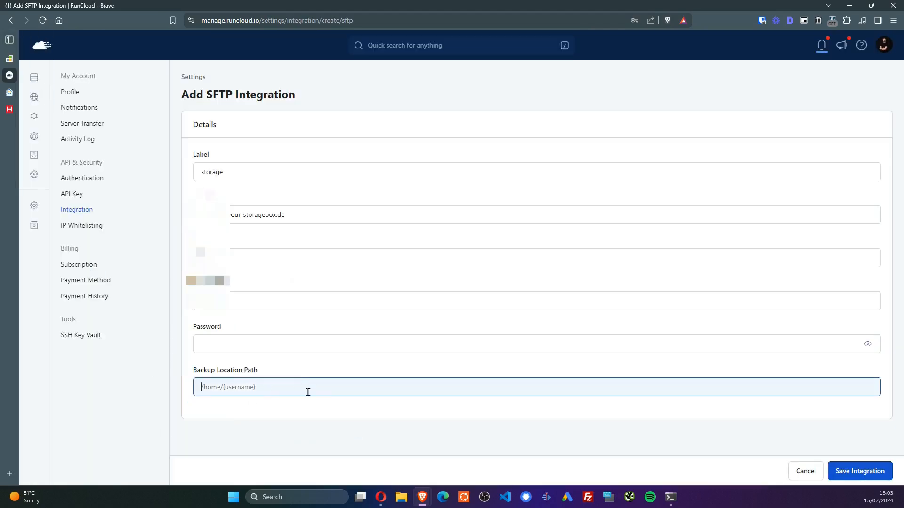
click(228, 422)
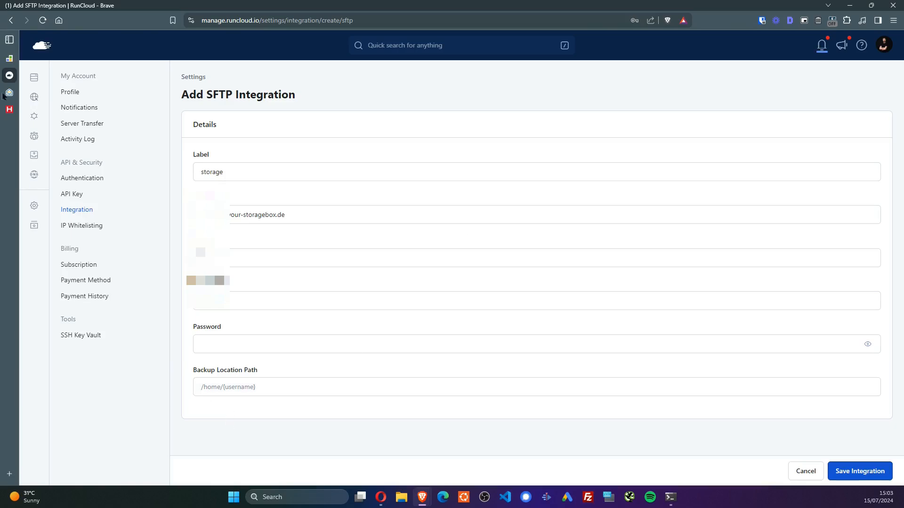
Check the server e-mail and Storage Box plans, then open the RunCloud Backups overview
click(9, 93)
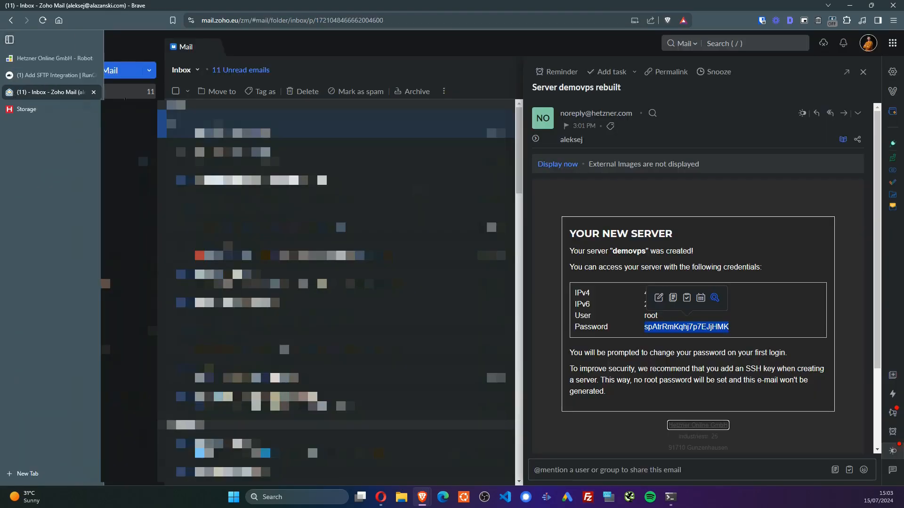
click(7, 59)
click(37, 111)
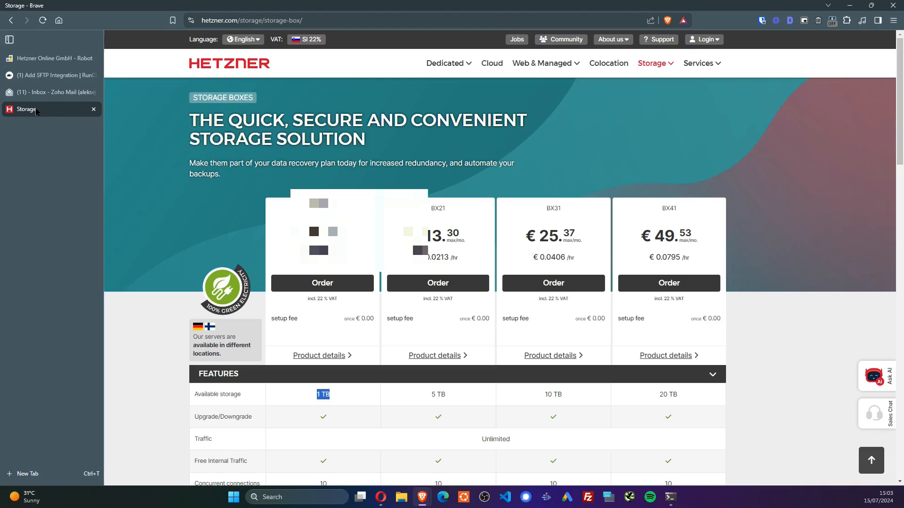
click(41, 59)
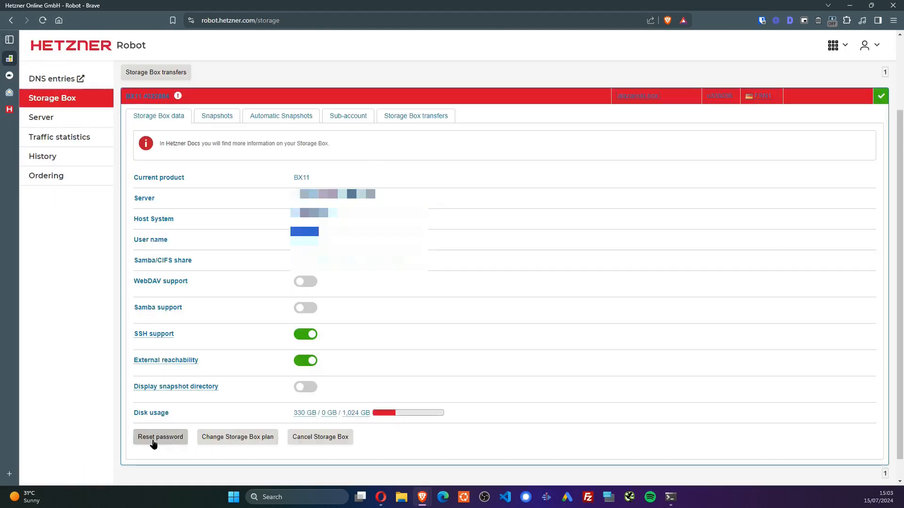
click(8, 78)
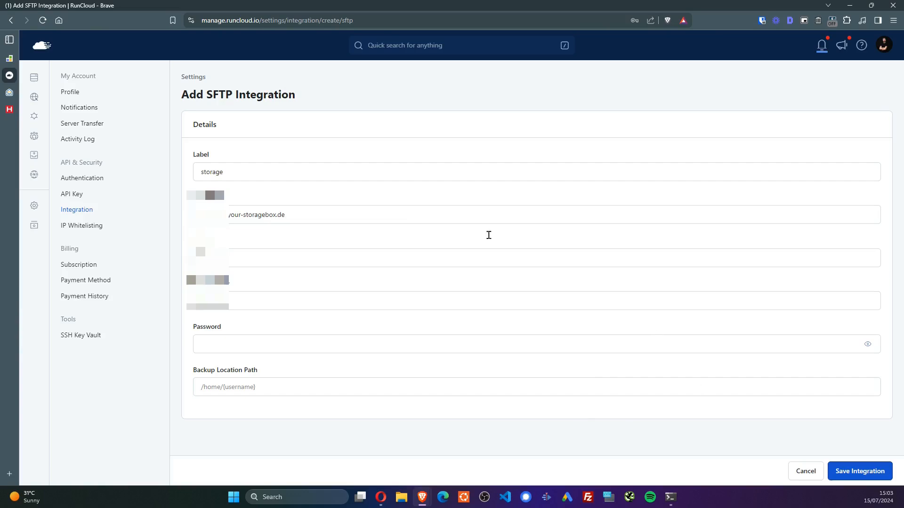
click(35, 156)
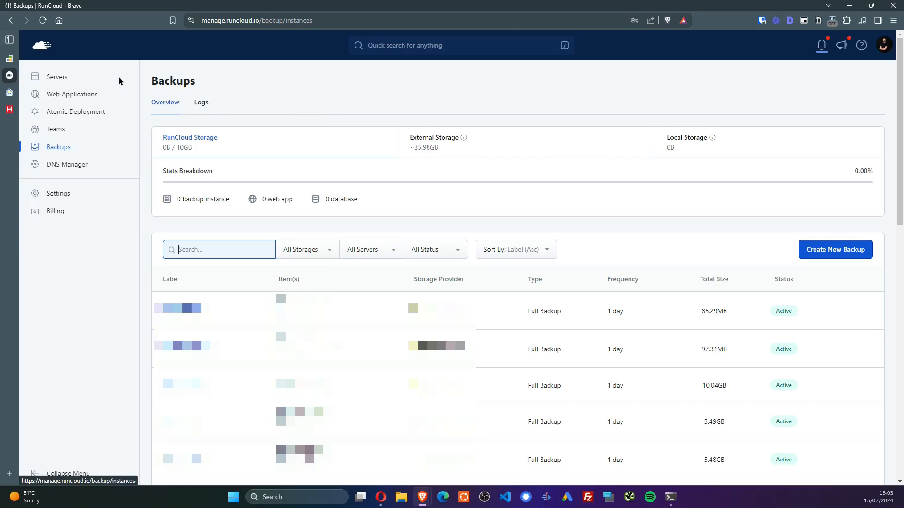
Open demovps from the Servers list to view its installation progress log
click(71, 79)
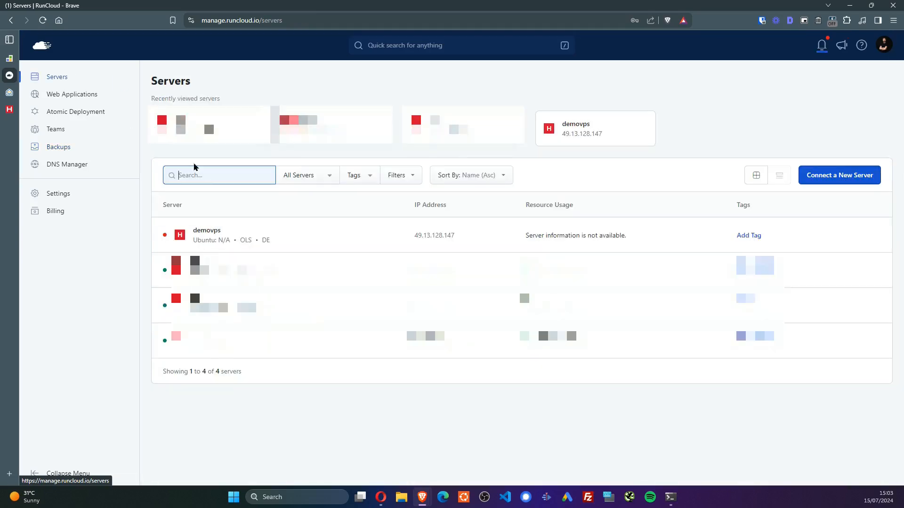
click(206, 231)
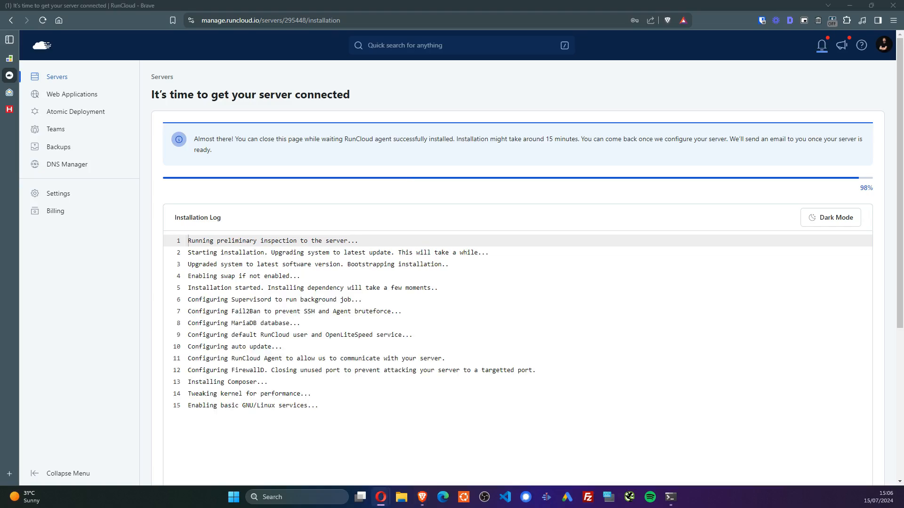
Copy the MySQL and runcloud credential lines from the terminal into a new Notepad note
click(671, 497)
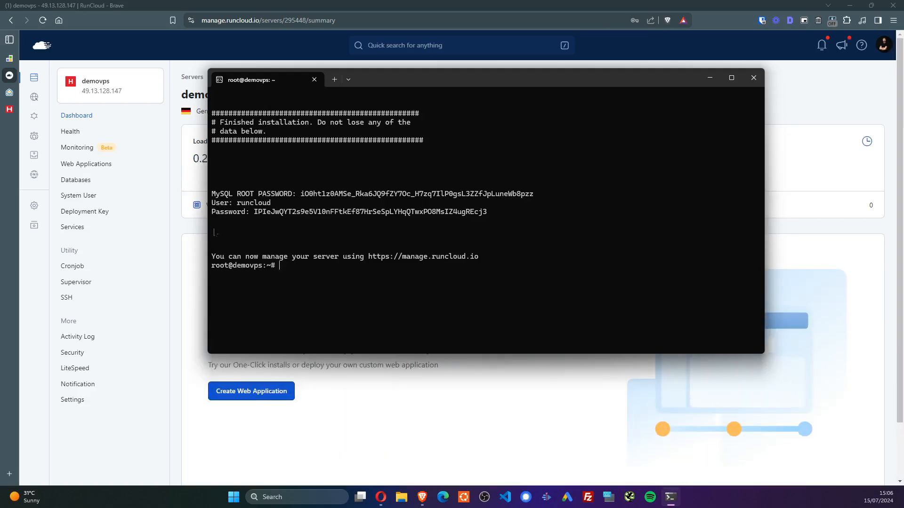
drag(213, 204, 272, 209)
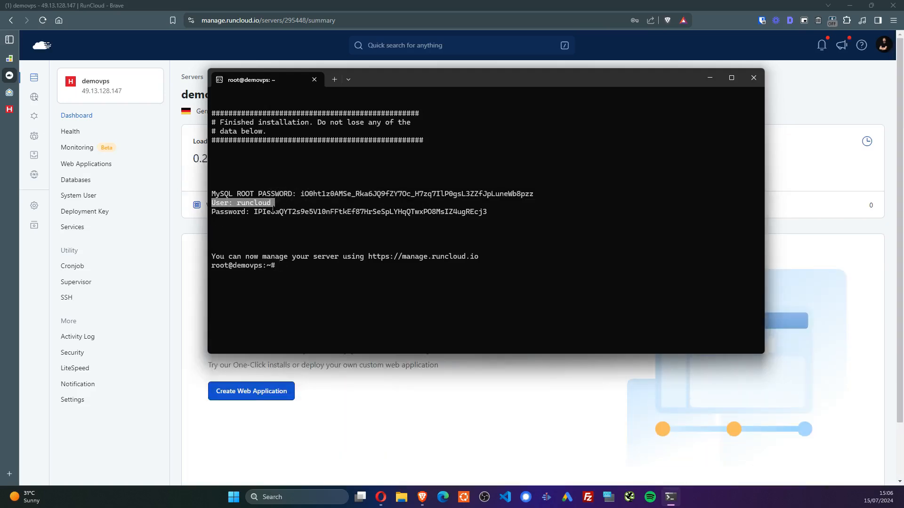
click(522, 206)
drag(486, 214, 212, 199)
key(ctrl+c)
click(313, 231)
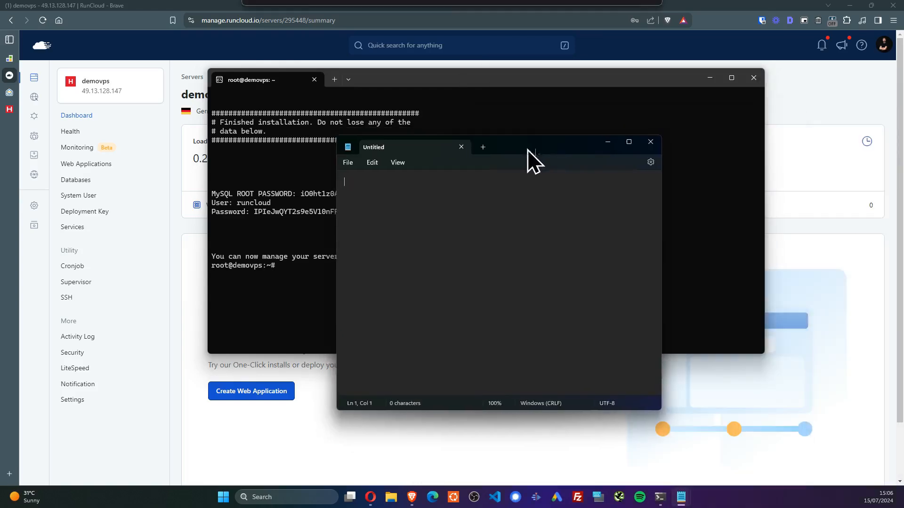
key(ctrl+v)
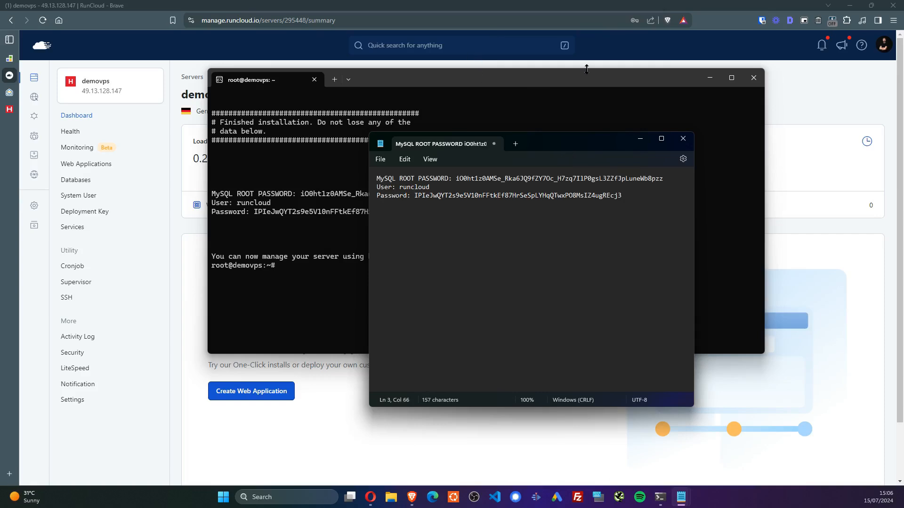
Type exit twice to log out of demovps and close the terminal, returning to RunCloud
click(588, 80)
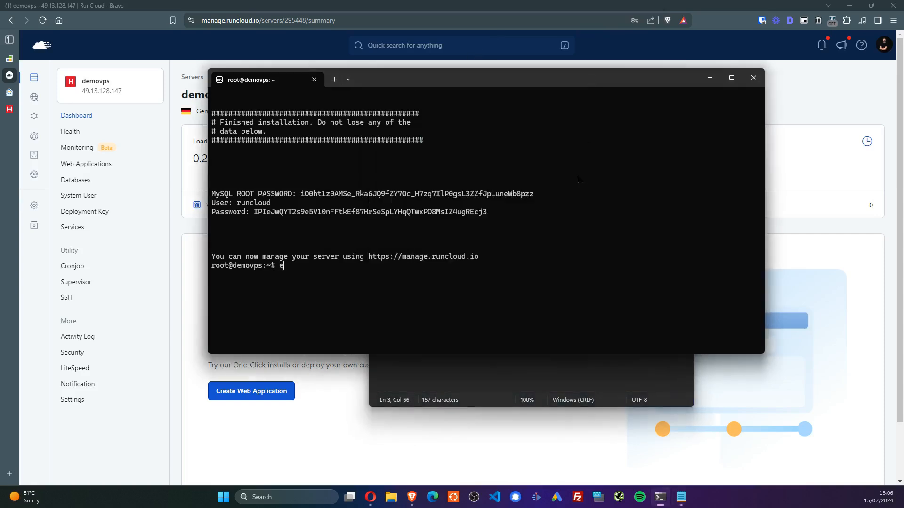
text(exit)
key(Return)
text(e)
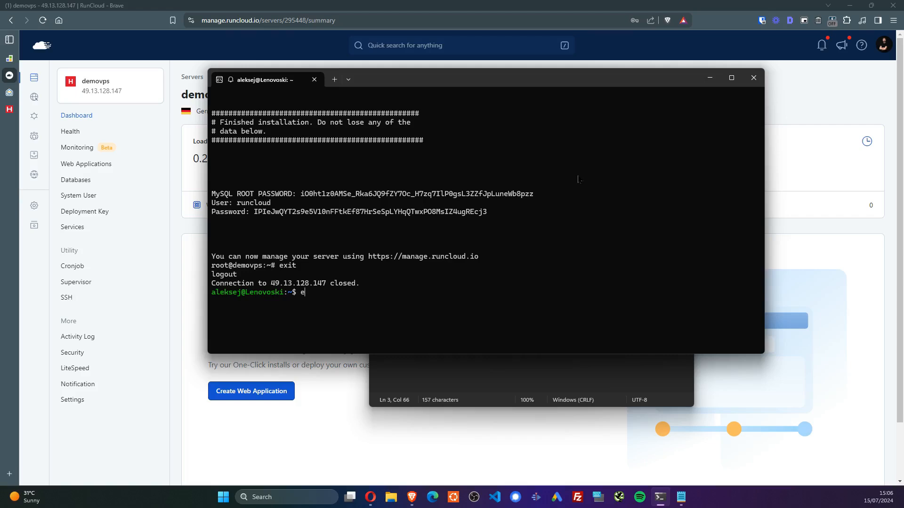
text(xit)
key(Return)
click(519, 12)
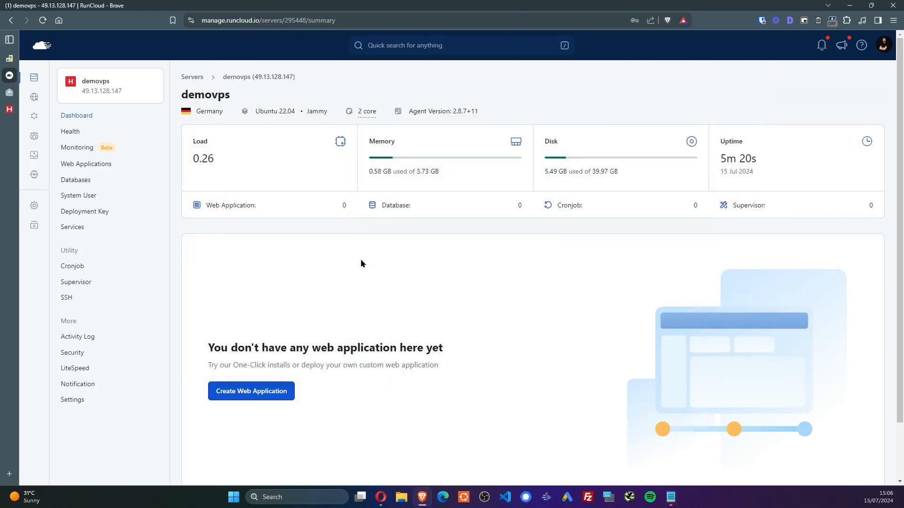
Start a WordPress web app named app-test, owned by a new system user testwp
click(266, 390)
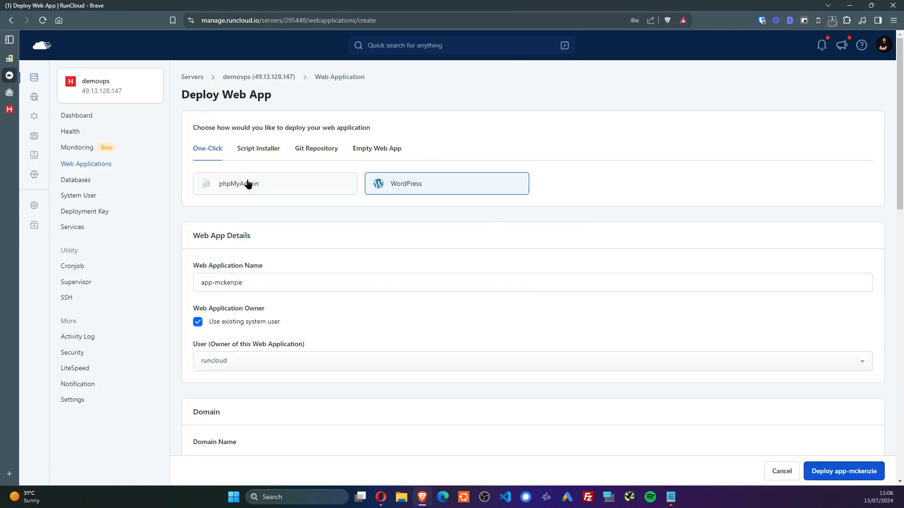
key(alt+Left)
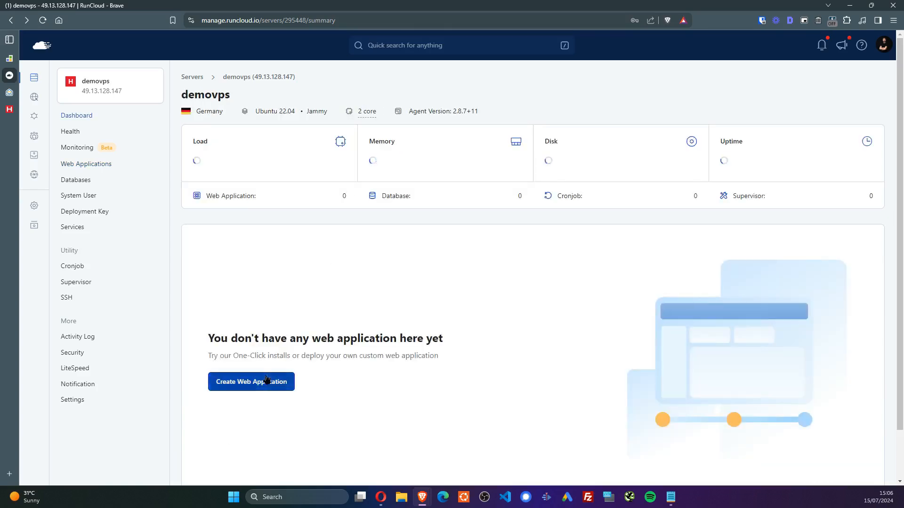
click(271, 390)
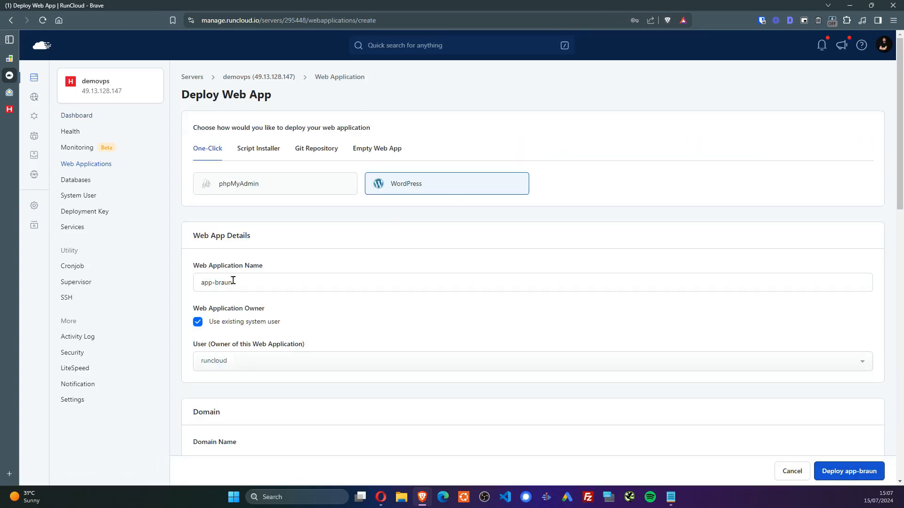
double_click(231, 281)
text(test)
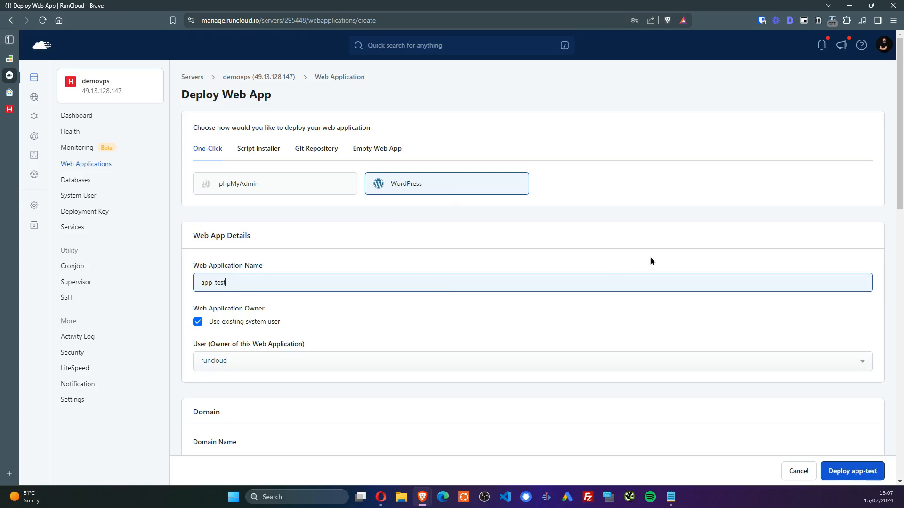
scroll(282, 244, down, 2)
click(229, 230)
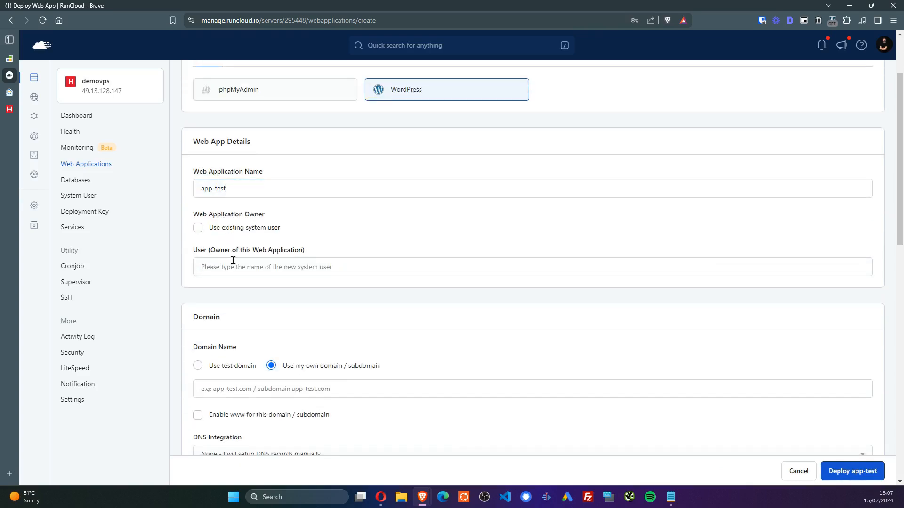
text(testwp)
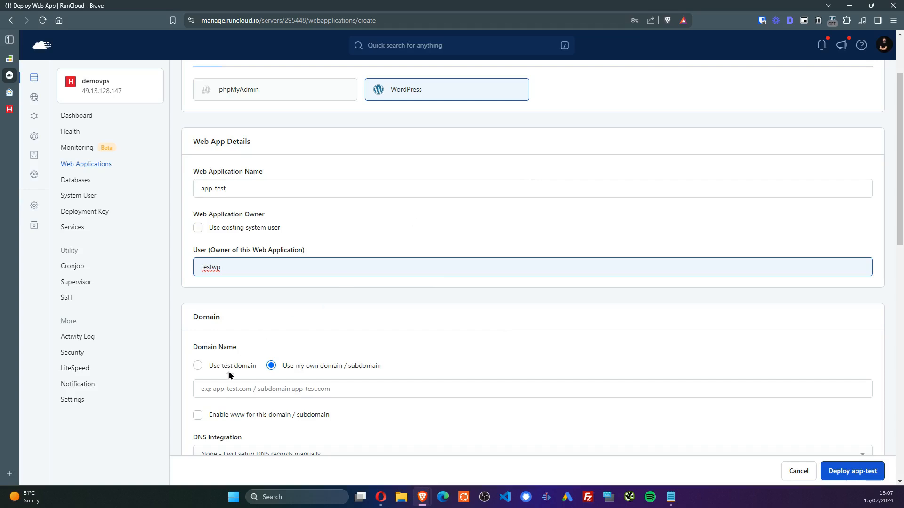
Replace the free test domain with the custom domain zobarcek.eu
scroll(565, 325, down, 3)
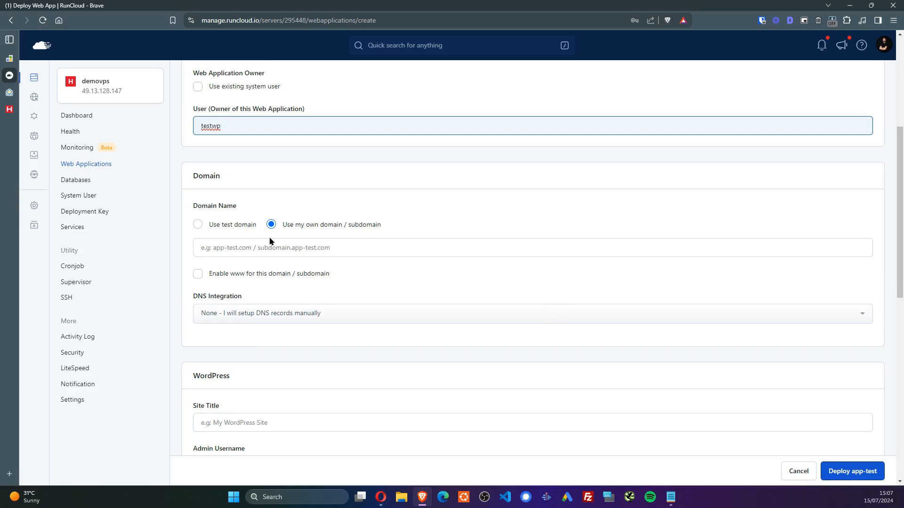
click(230, 231)
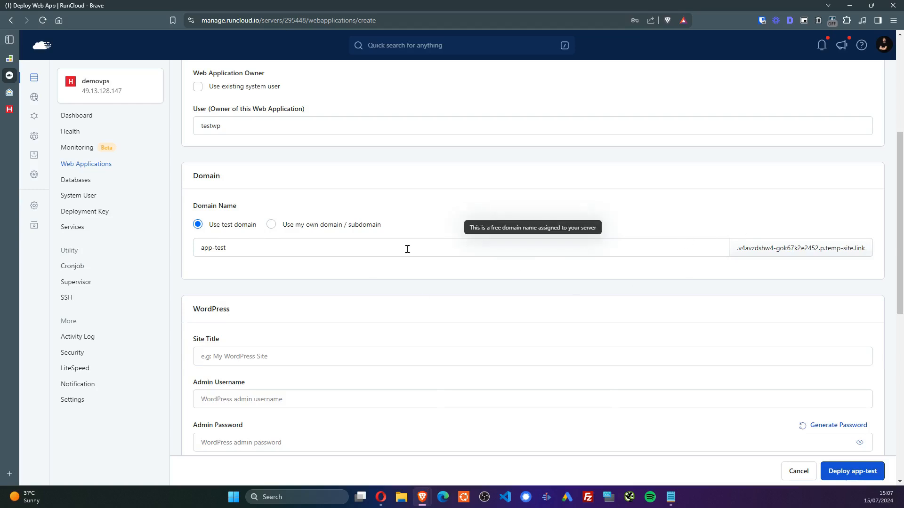
click(271, 224)
click(275, 248)
text(zobar)
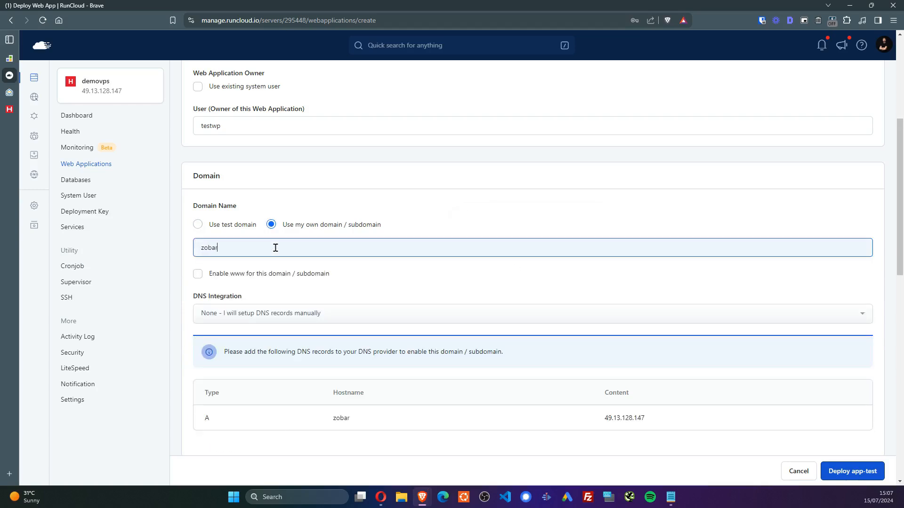
text(cek.eu)
Run an MxToolbox lookup for a:zobarcek.eu in a new tab, then return to RunCloud
key(ctrl+t)
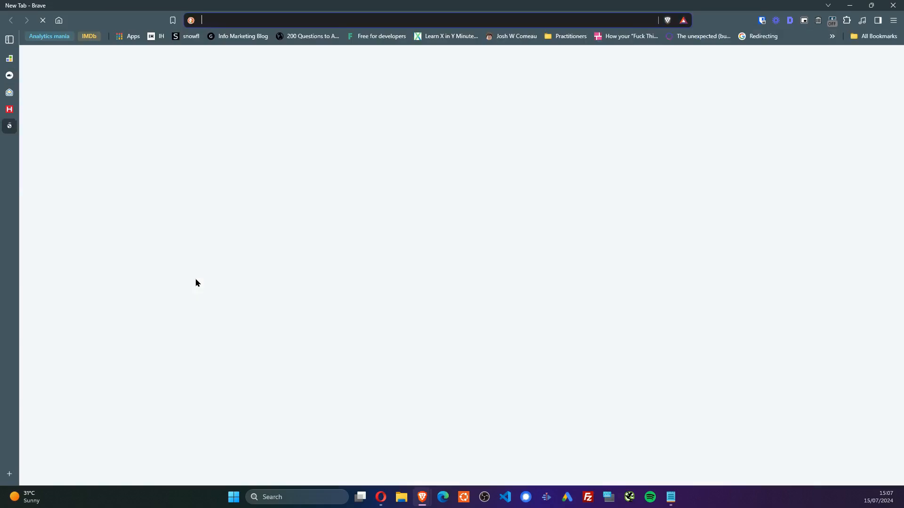
text(mxtoolbox.com)
key(Return)
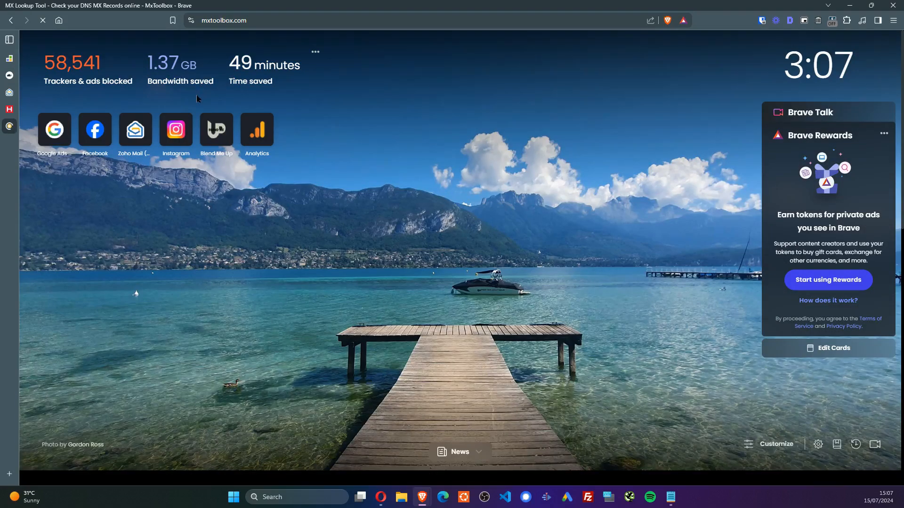
text(a:zo)
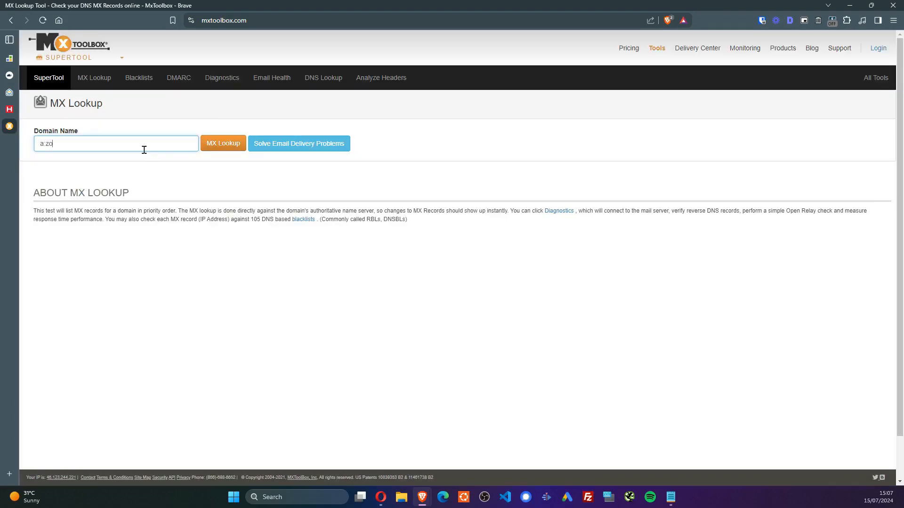
text(barcek.eu)
key(Return)
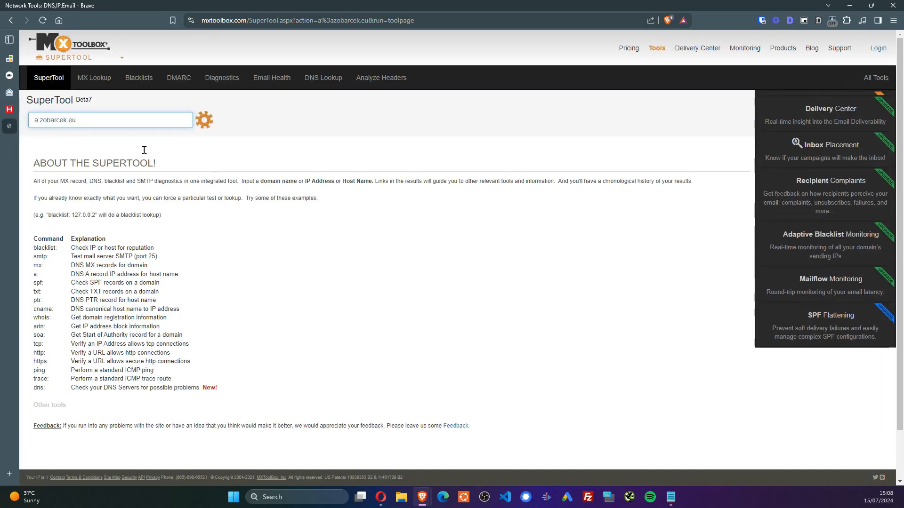
click(452, 133)
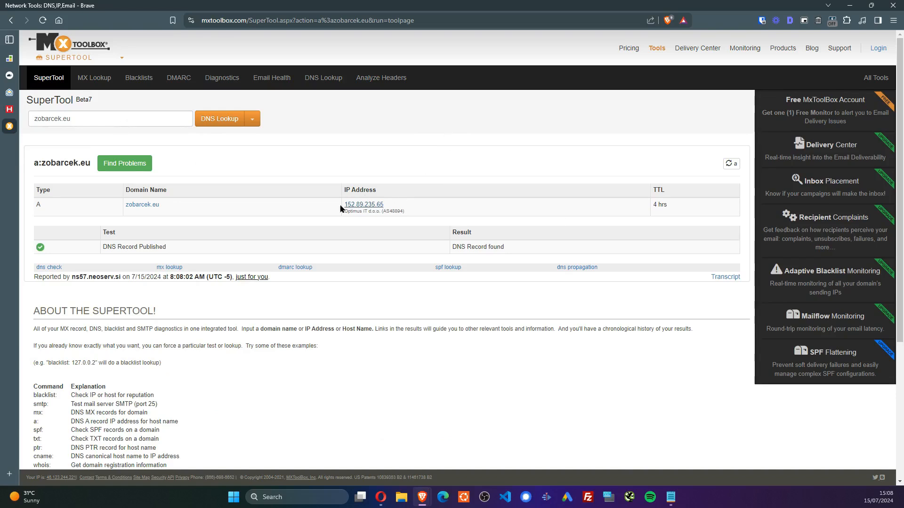
click(10, 77)
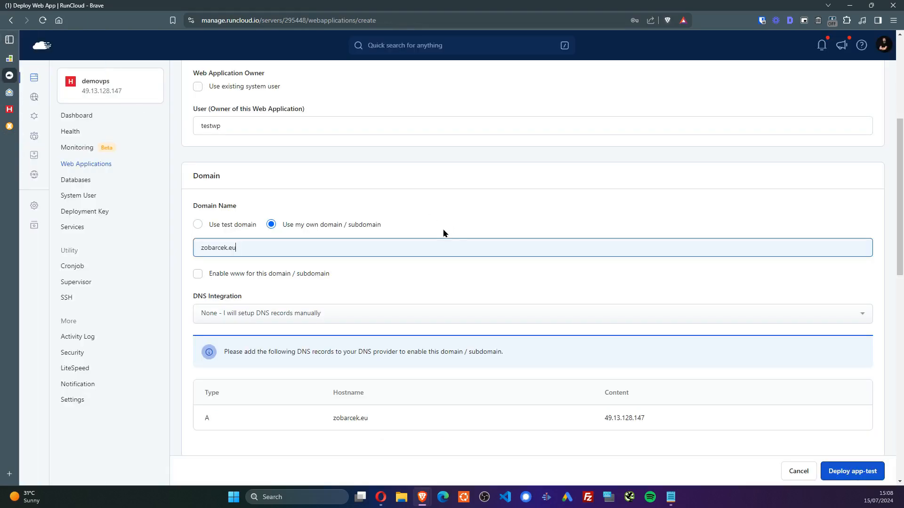
Enable www for the domain with non-www as the preferred version
click(198, 274)
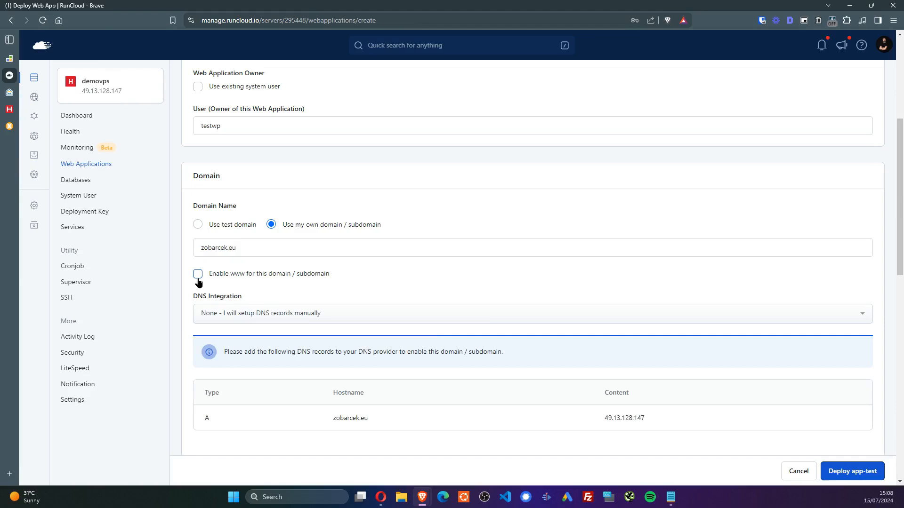
click(304, 319)
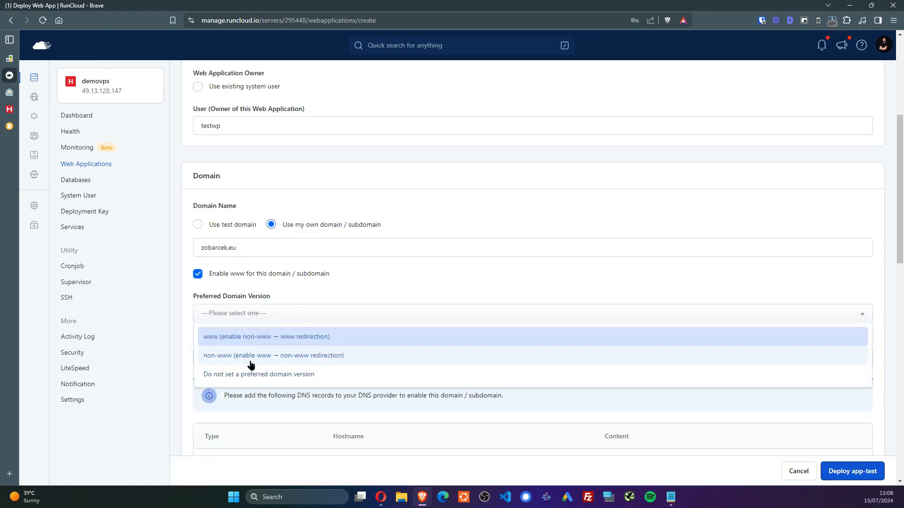
click(249, 357)
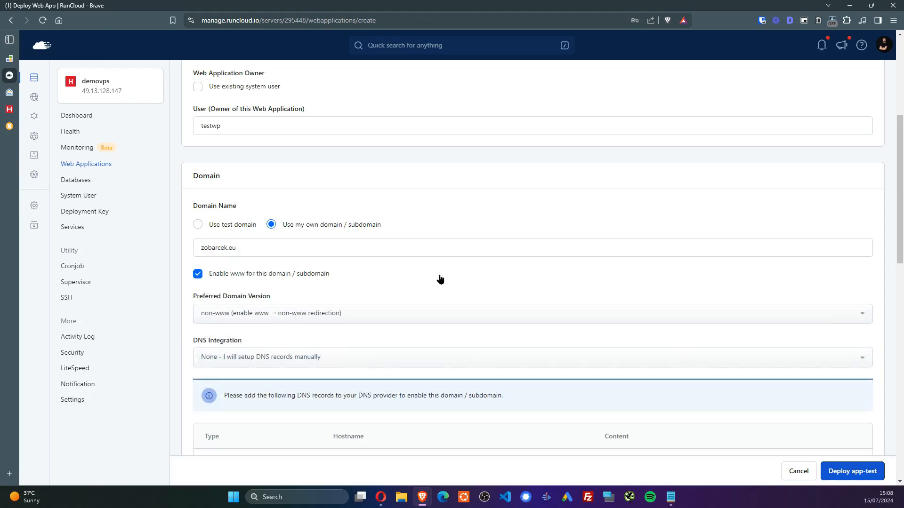
scroll(442, 282, down, 5)
scroll(438, 236, down, 1)
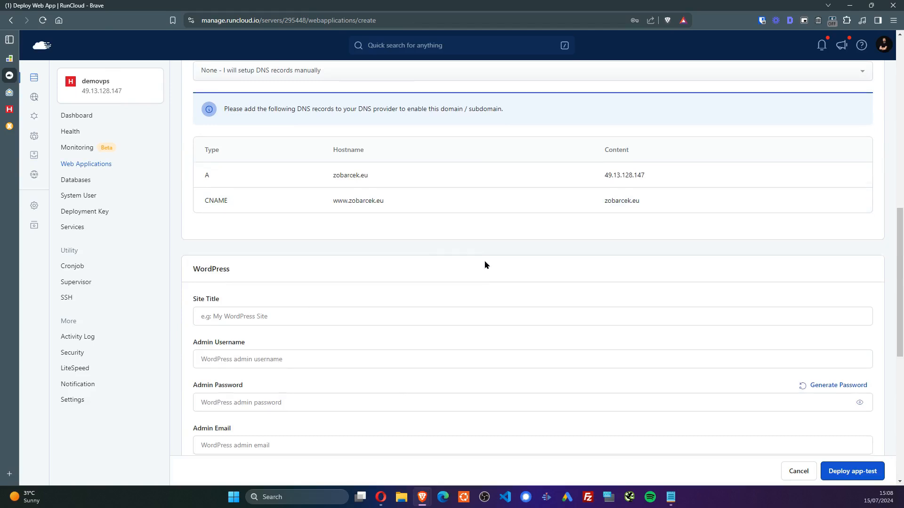
scroll(330, 216, down, 2)
Set site title demowp, admin username demouser, and use a generated admin password
click(321, 221)
text(demowp)
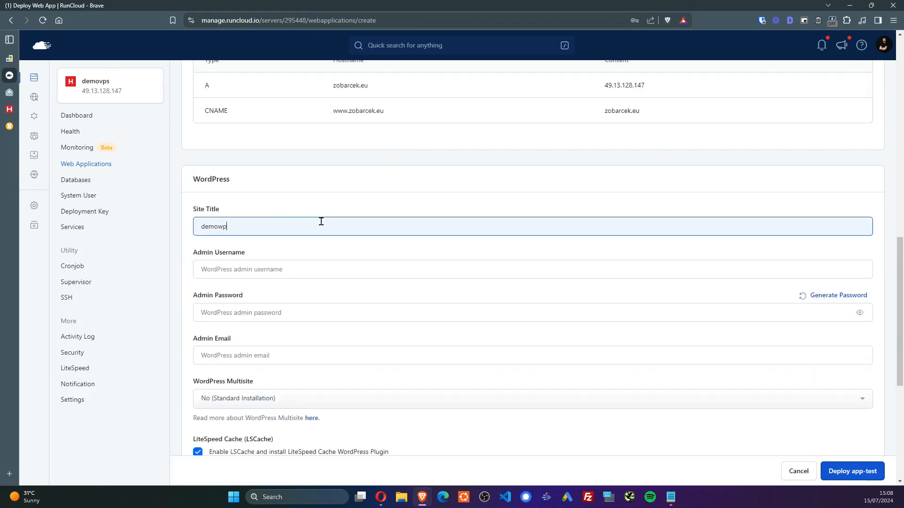
key(Tab)
text(d)
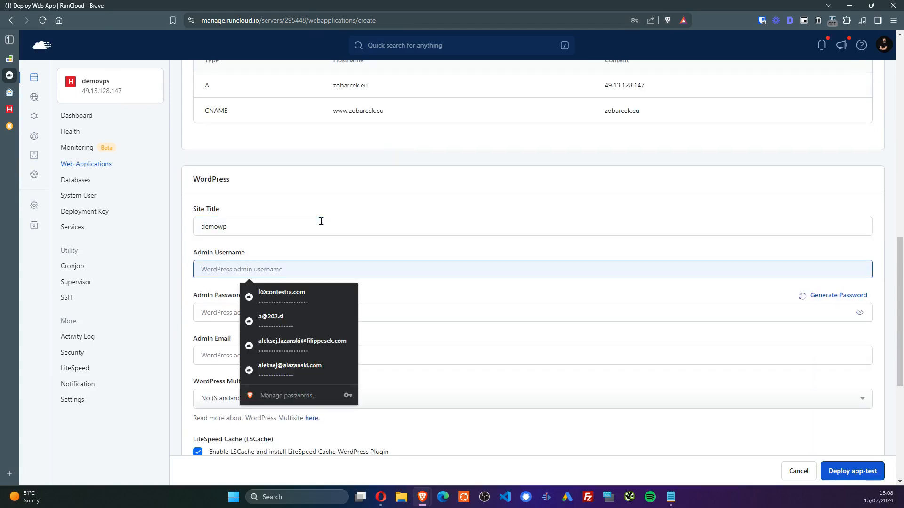
text(emouser)
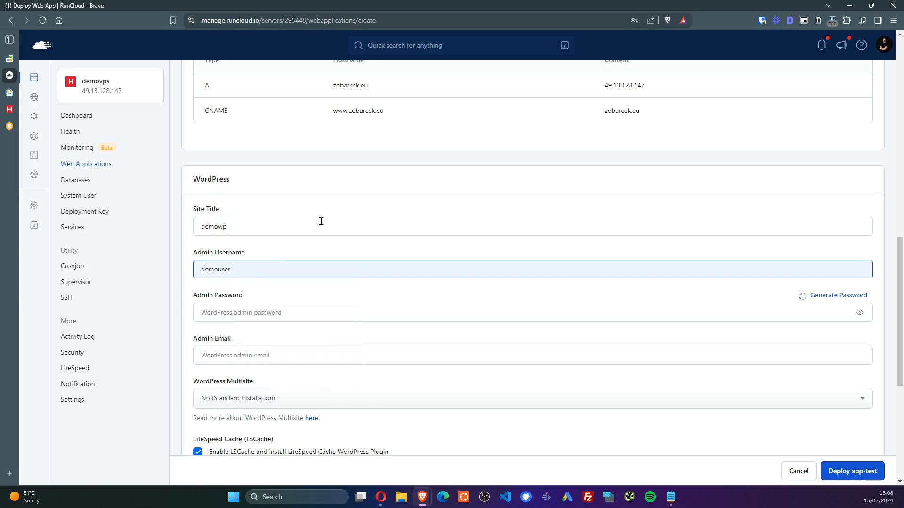
click(834, 297)
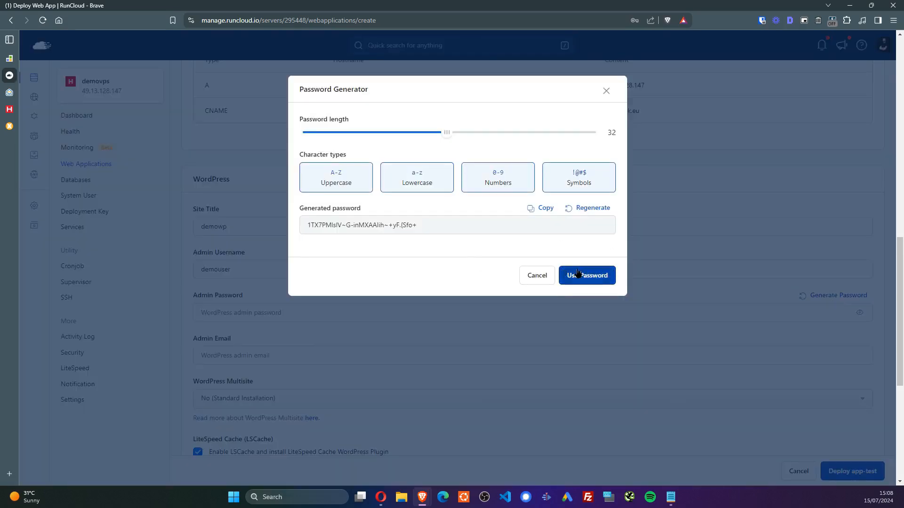
click(577, 276)
Enter the admin e-mail address and expand the optional database settings
click(247, 354)
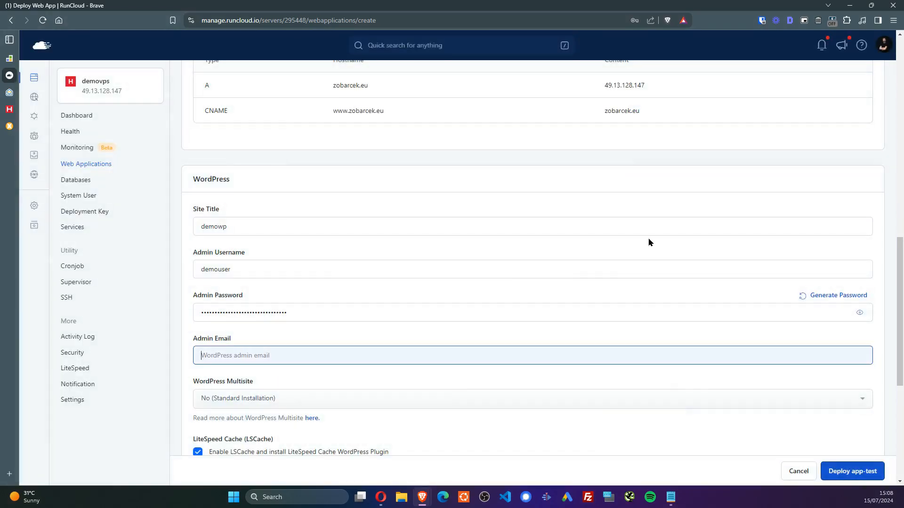
scroll(585, 256, down, 1)
scroll(265, 402, down, 4)
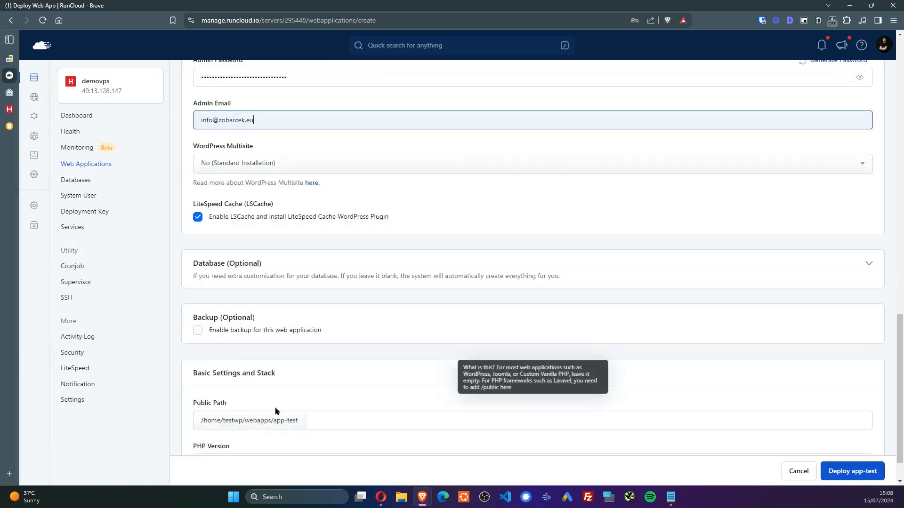
click(294, 273)
Enter testdb as the WordPress database user
scroll(296, 271, down, 2)
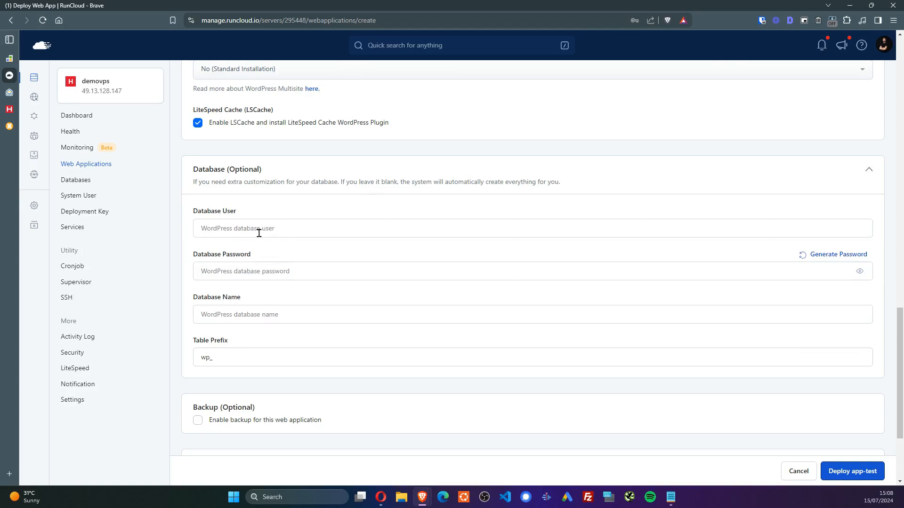
click(259, 232)
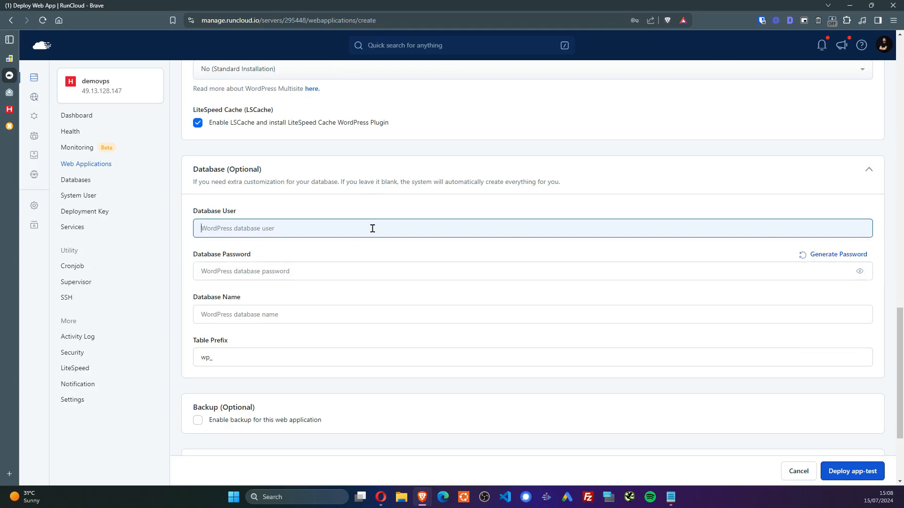
scroll(367, 207, up, 15)
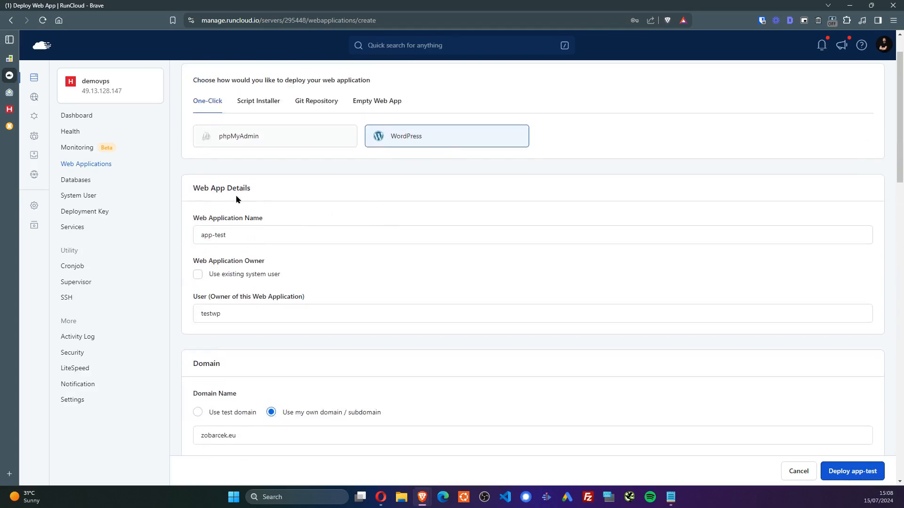
click(224, 235)
scroll(345, 288, down, 15)
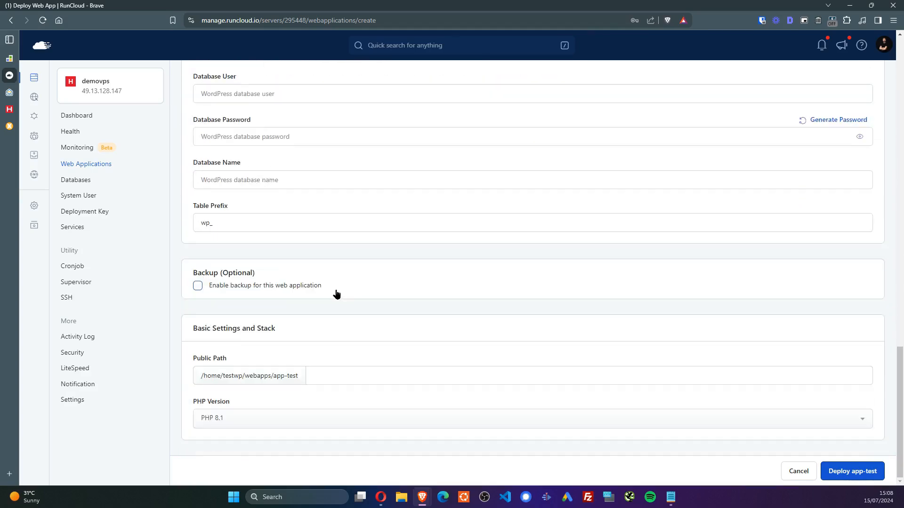
scroll(304, 324, up, 5)
click(251, 374)
text(test)
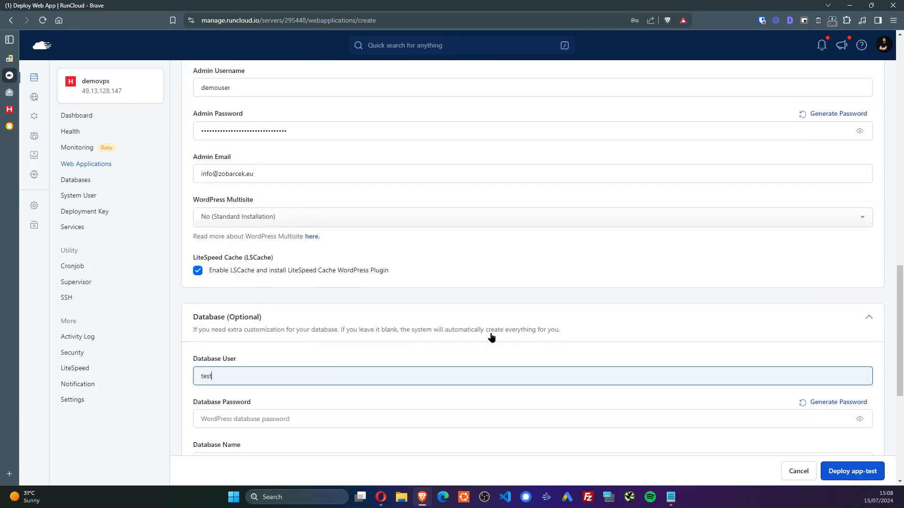
click(498, 362)
scroll(498, 362, down, 2)
click(210, 288)
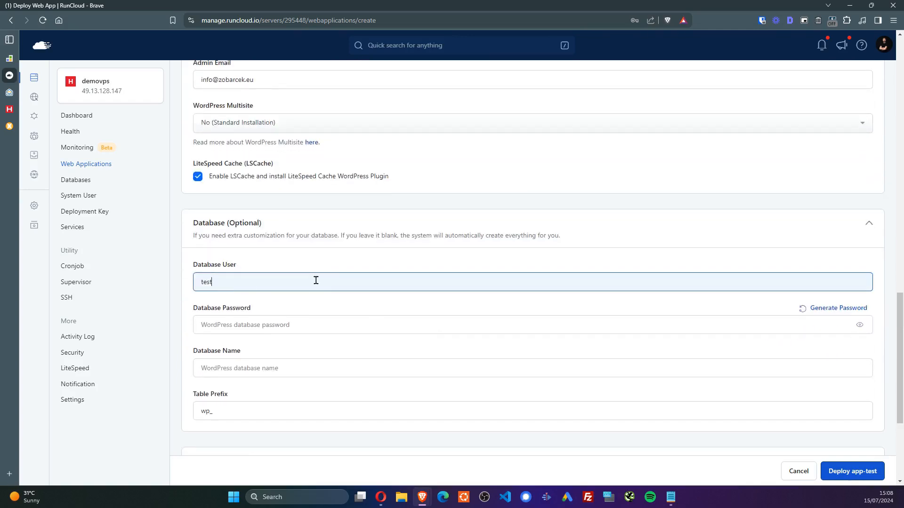
text(db)
Copy testdb into the Database Name field
key(ctrl+a)
key(ctrl+c)
click(247, 369)
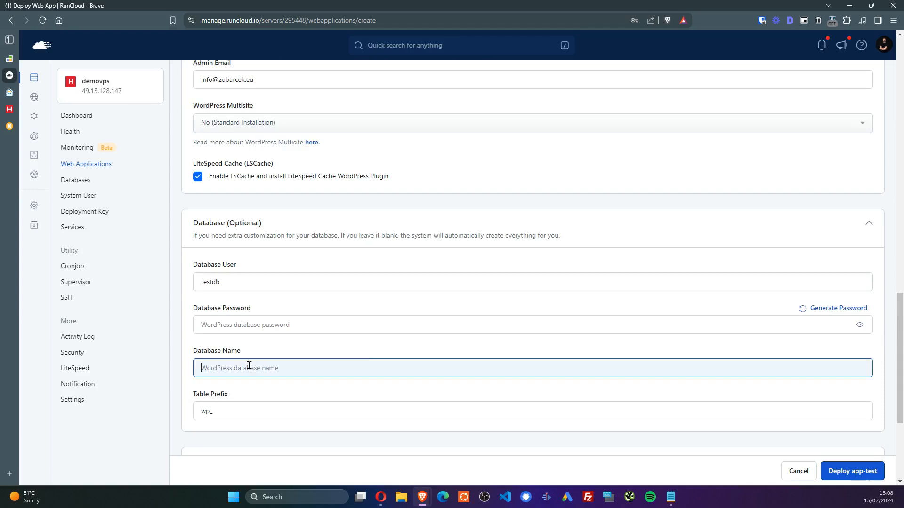
key(ctrl+v)
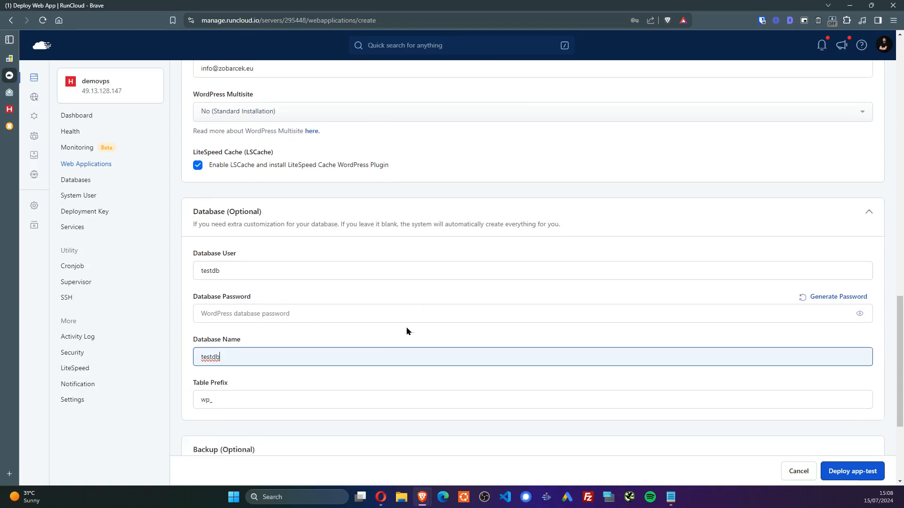
Turn on backups for this web application
scroll(406, 328, down, 3)
scroll(205, 270, down, 1)
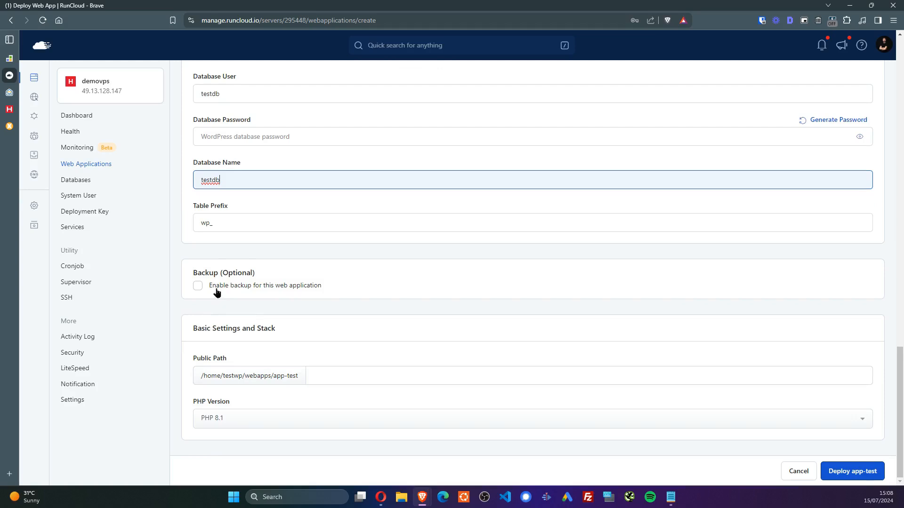
click(197, 285)
Send backups to external storage alazanski-box, adjusting the backup label
scroll(468, 295, down, 2)
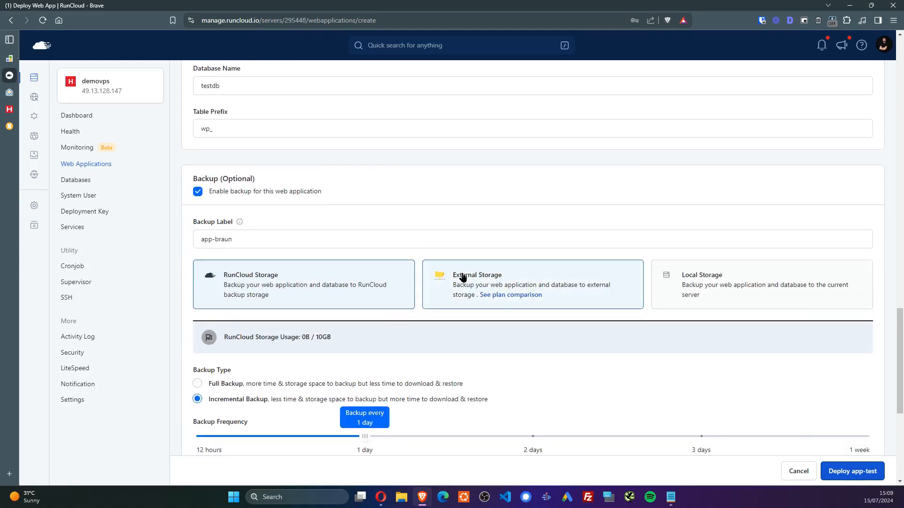
click(449, 285)
double_click(214, 240)
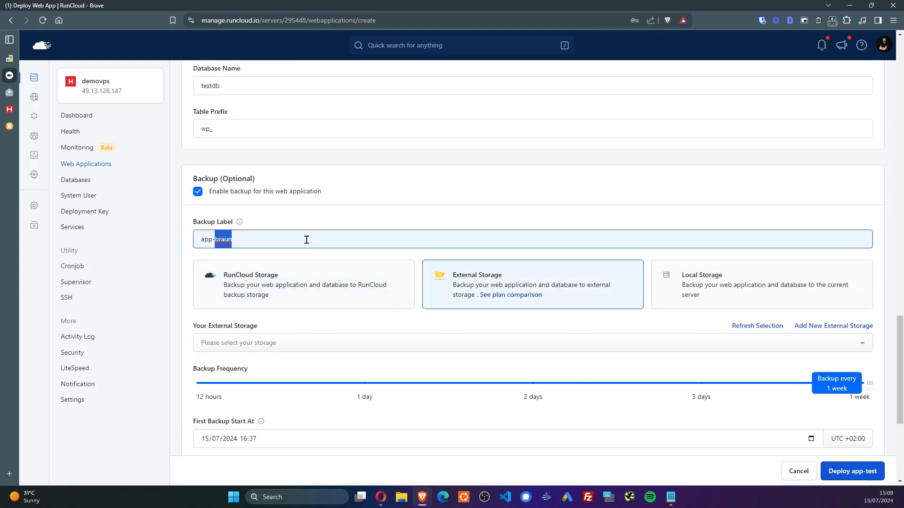
text(r)
scroll(492, 236, down, 1)
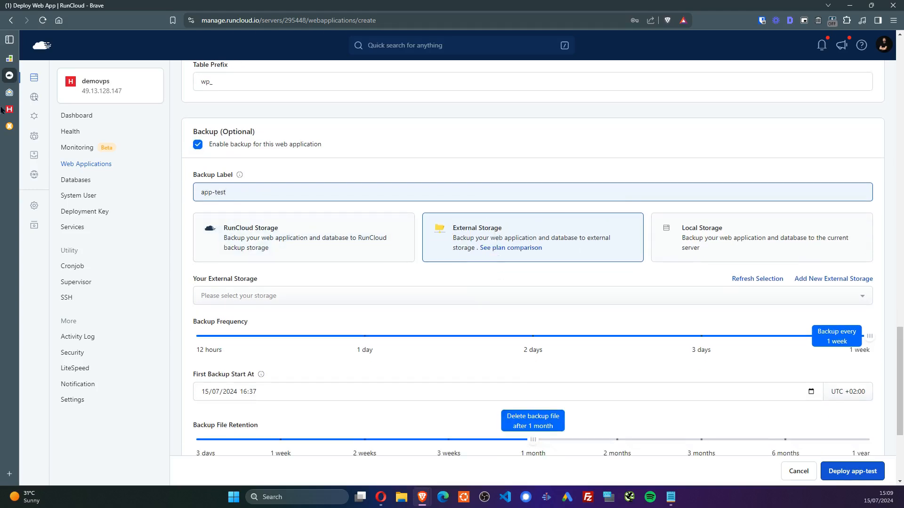
click(7, 60)
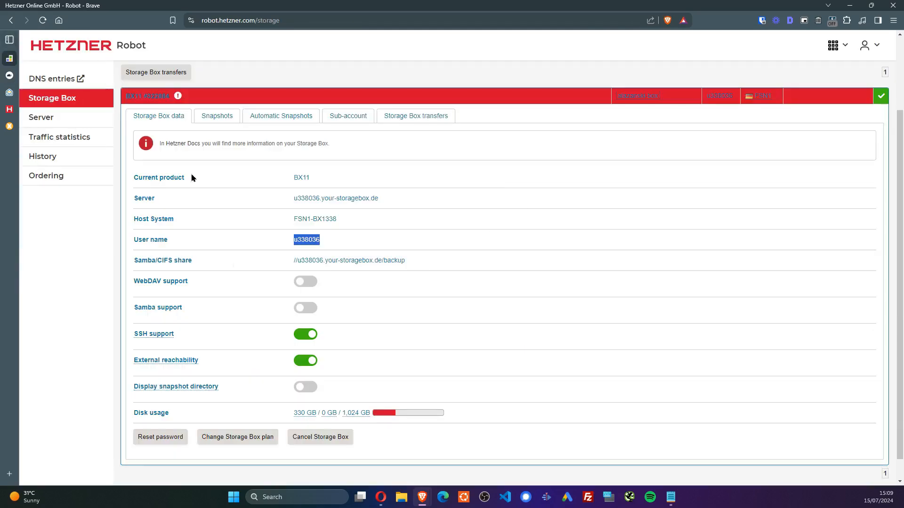
click(9, 76)
scroll(626, 246, down, 1)
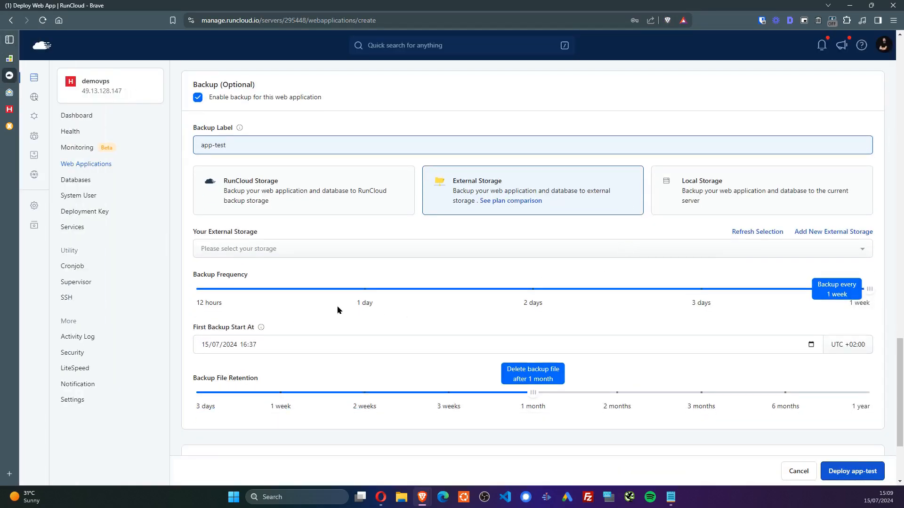
click(244, 248)
click(238, 294)
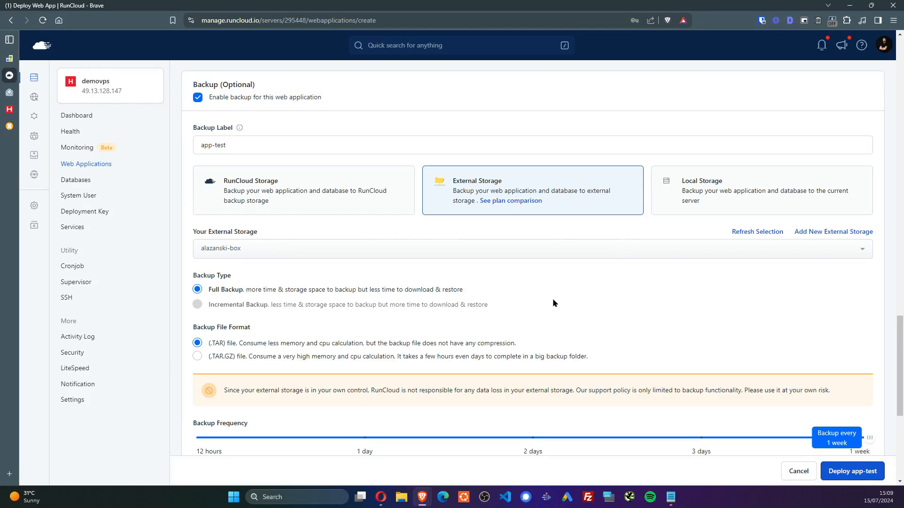
Use .TAR.GZ format, daily frequency and 2-week retention for backups
scroll(184, 235, down, 2)
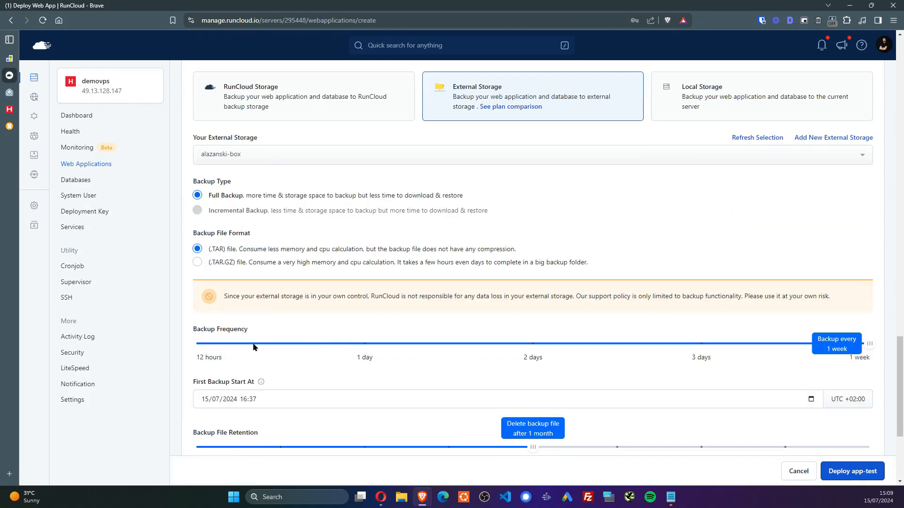
click(197, 262)
click(361, 347)
scroll(582, 237, down, 3)
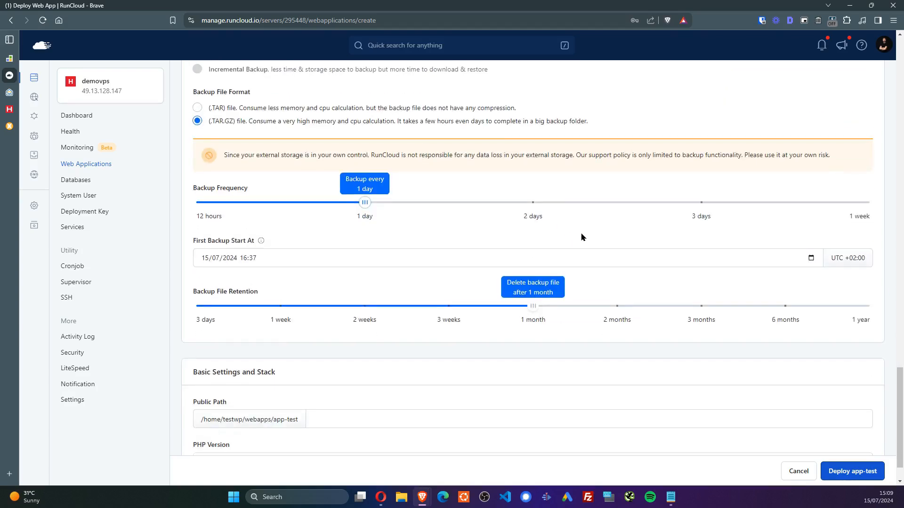
drag(522, 310, 363, 307)
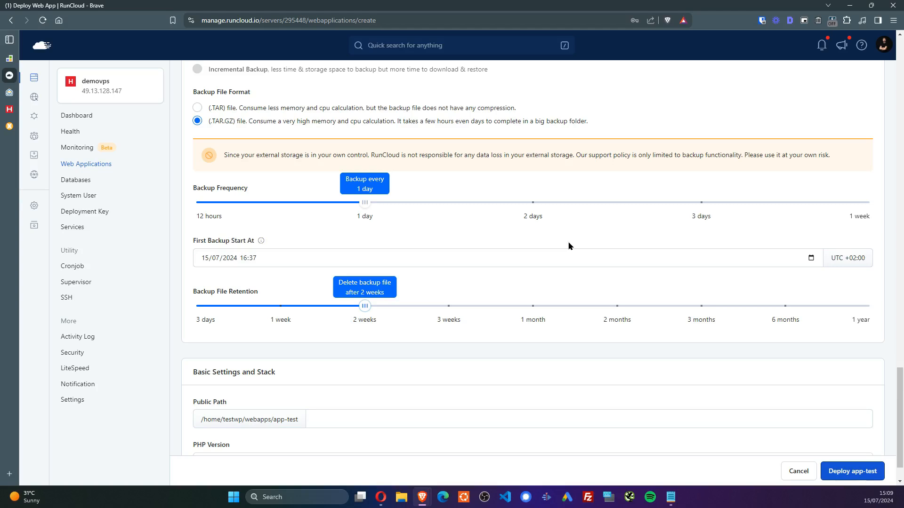
Set the first backup to 16/07/2024 02:00 and deploy app-test
scroll(617, 249, down, 1)
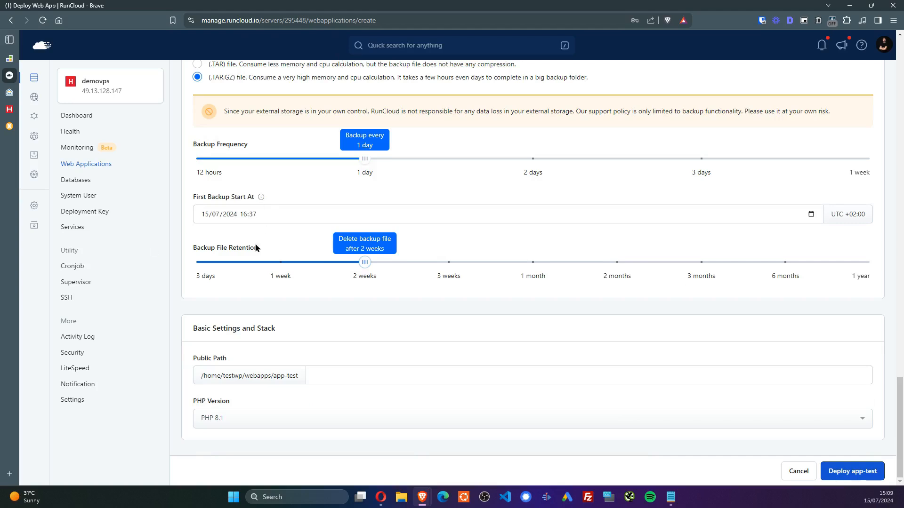
click(243, 216)
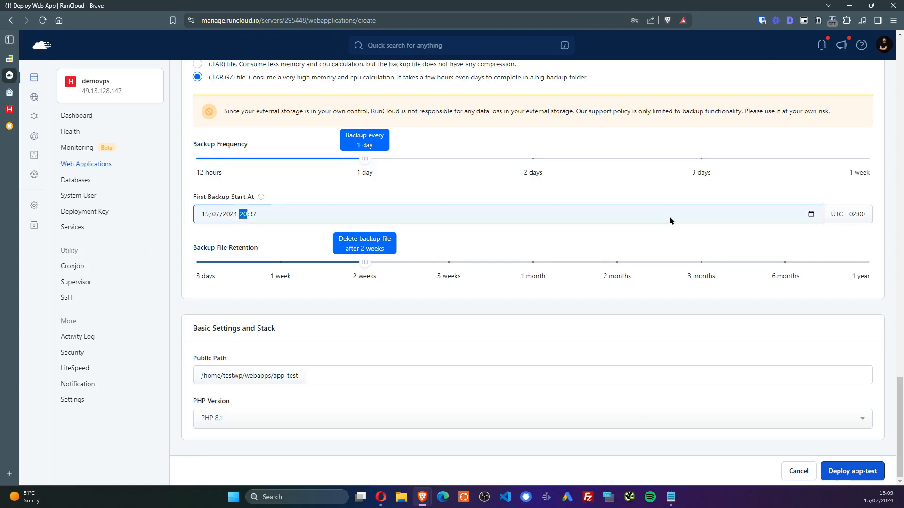
key(Up)
key(Up)
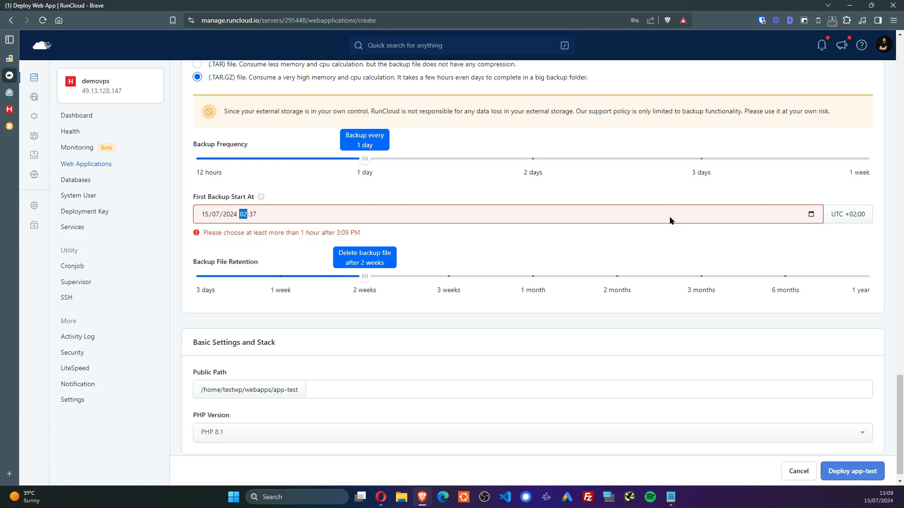
key(Right)
key(Left)
key(Left)
key(Left)
key(Left)
text(16)
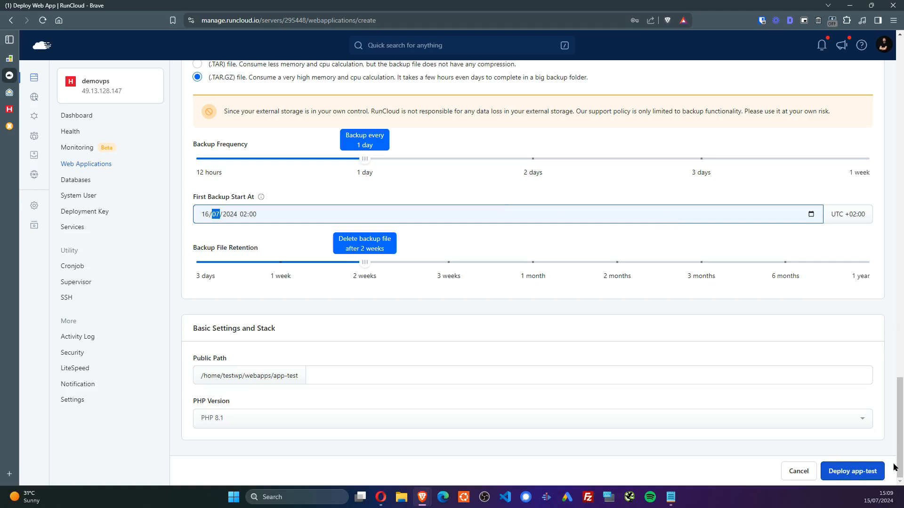
click(880, 476)
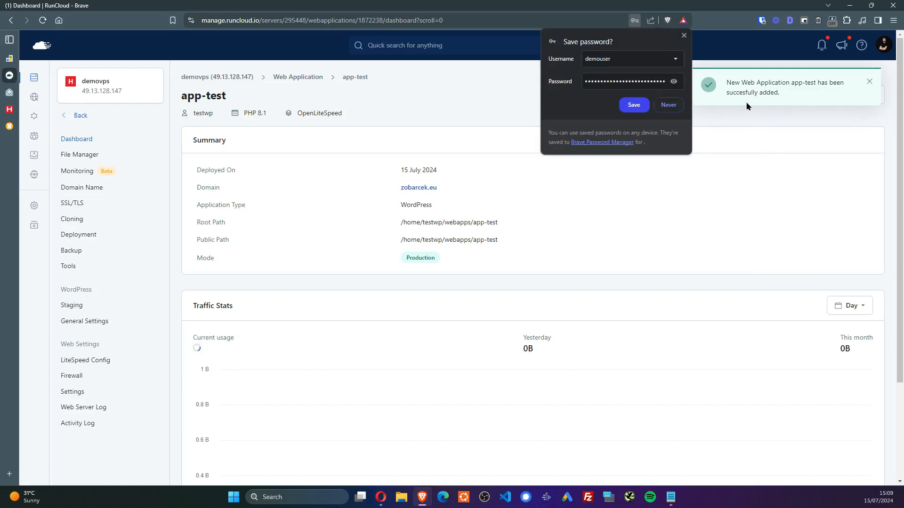
Find and open the app-test instance in RunCloud Backups, reloading its page
click(668, 105)
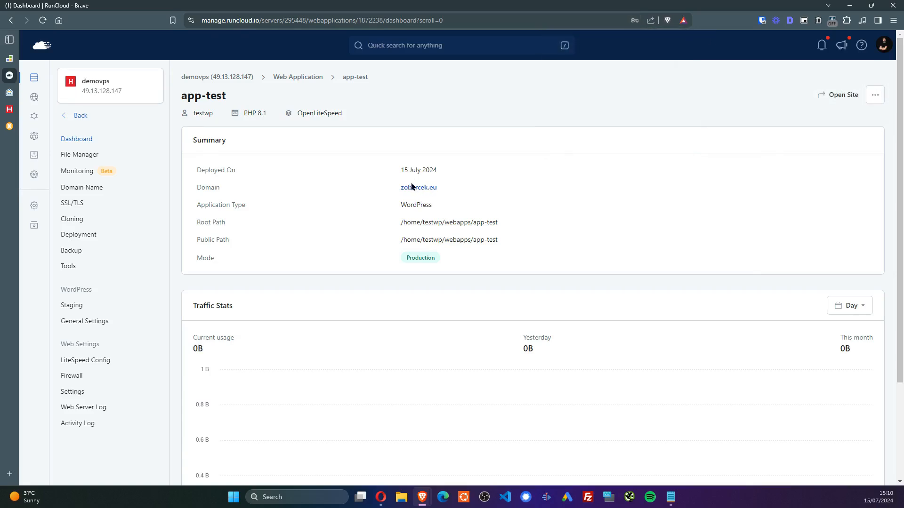
scroll(483, 207, down, 3)
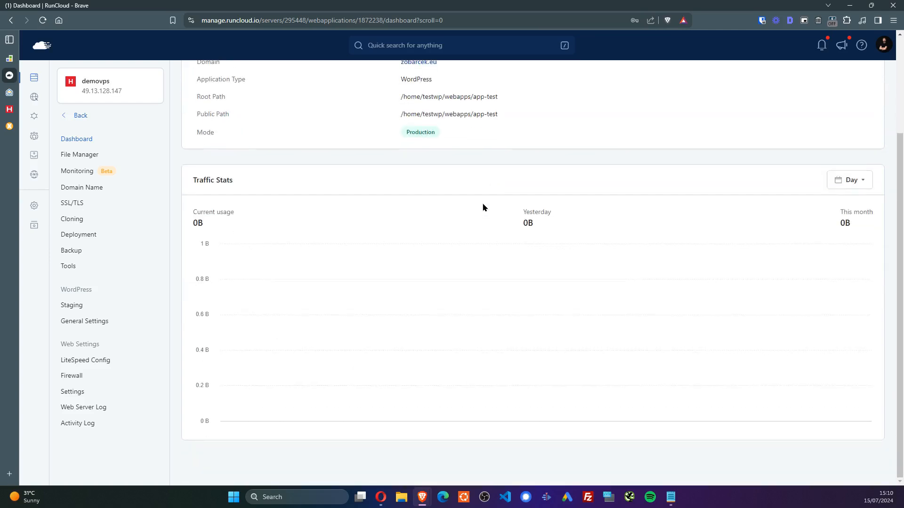
scroll(483, 208, up, 3)
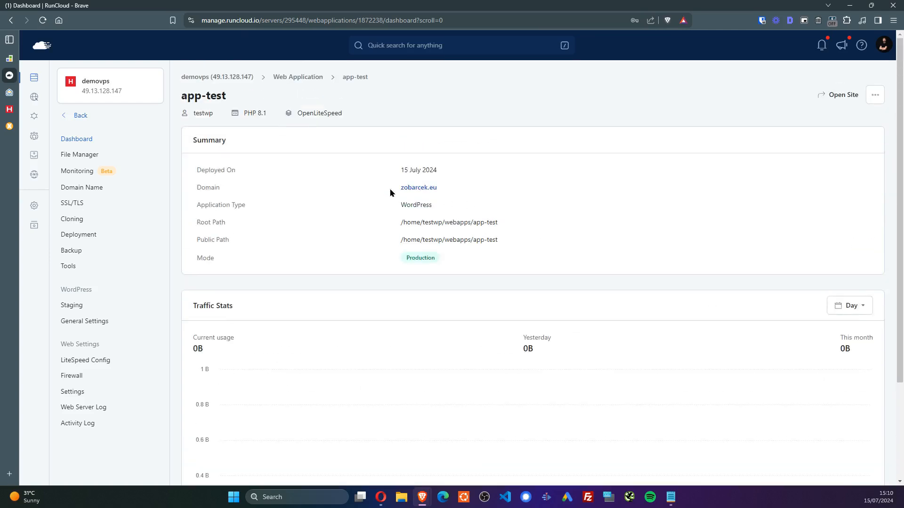
click(34, 158)
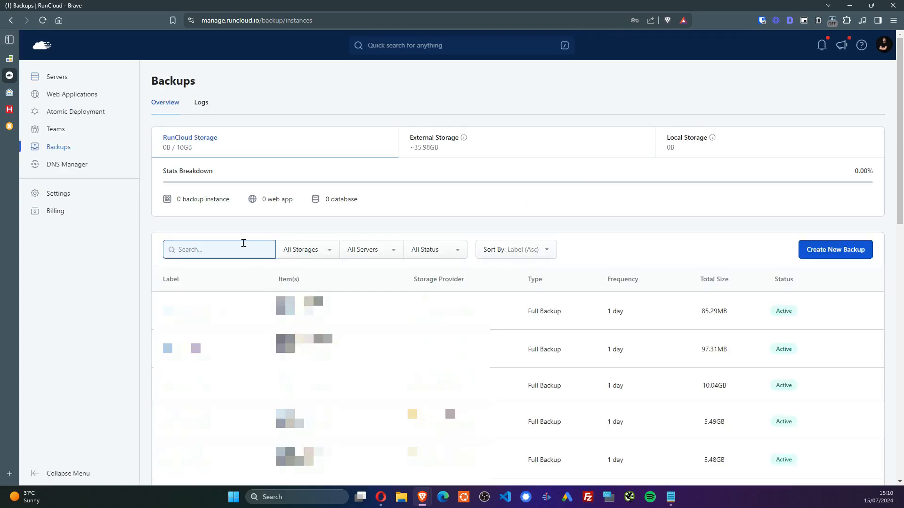
text(demo)
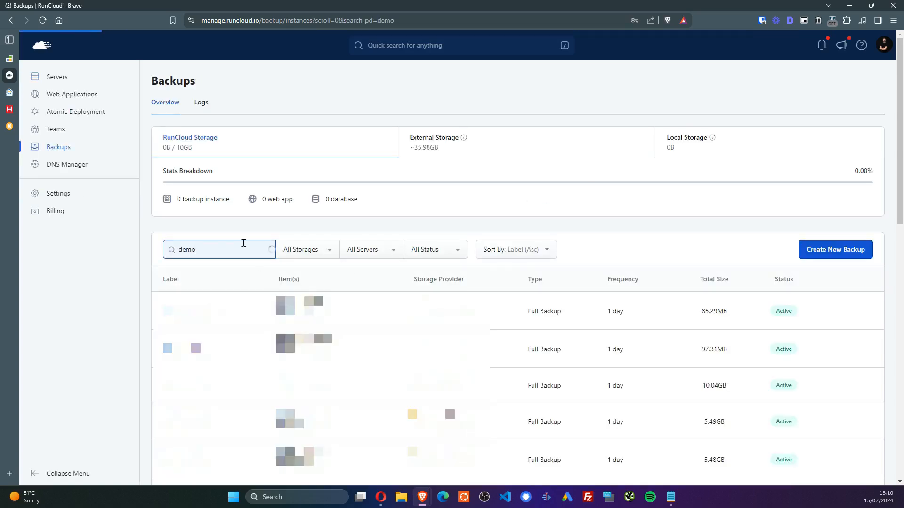
key(ctrl+a)
text(te)
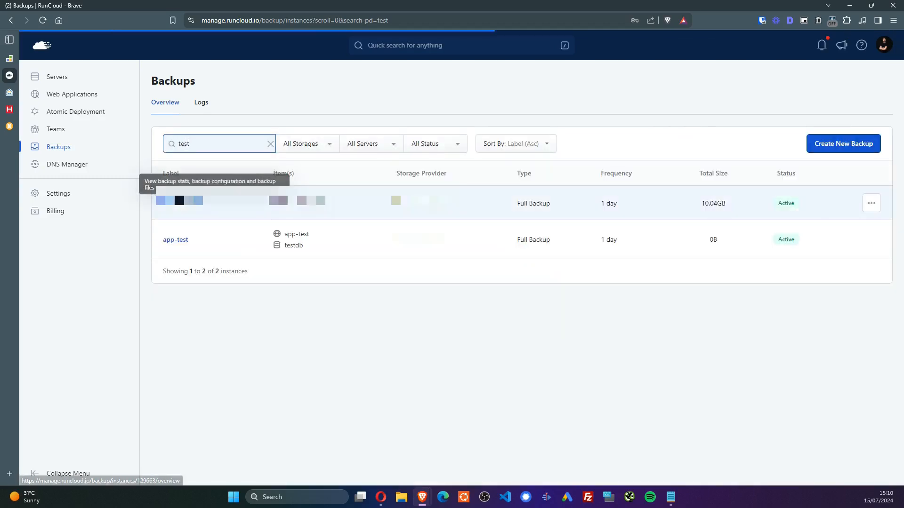
click(181, 241)
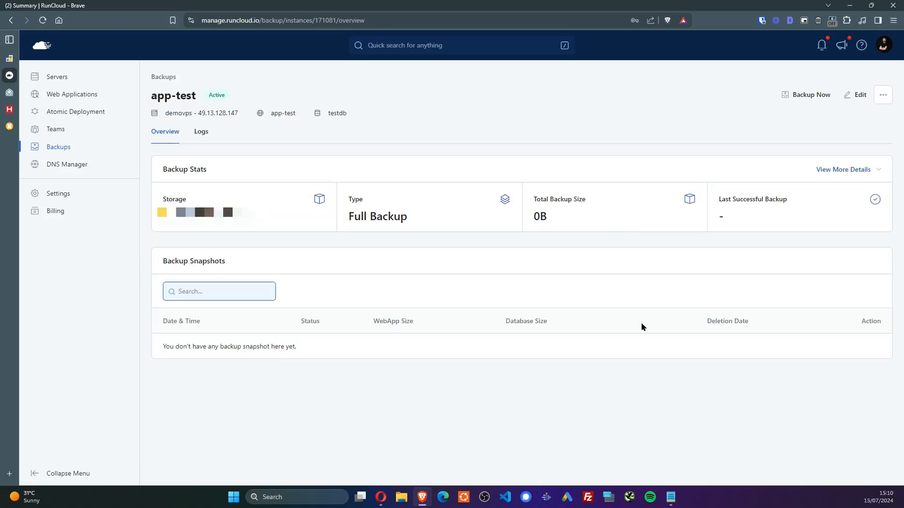
key(F5)
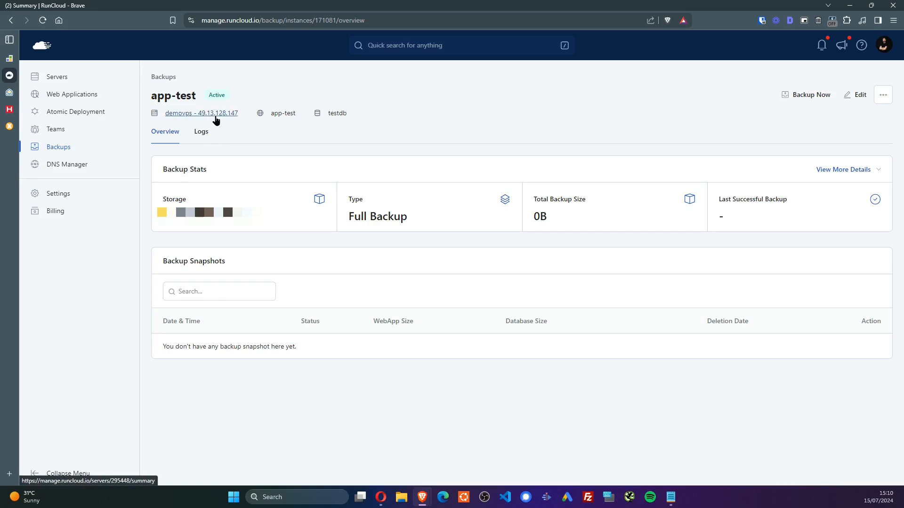
Copy the demovps server IP 49.13.128.147 from the servers list and open a new tab
click(63, 79)
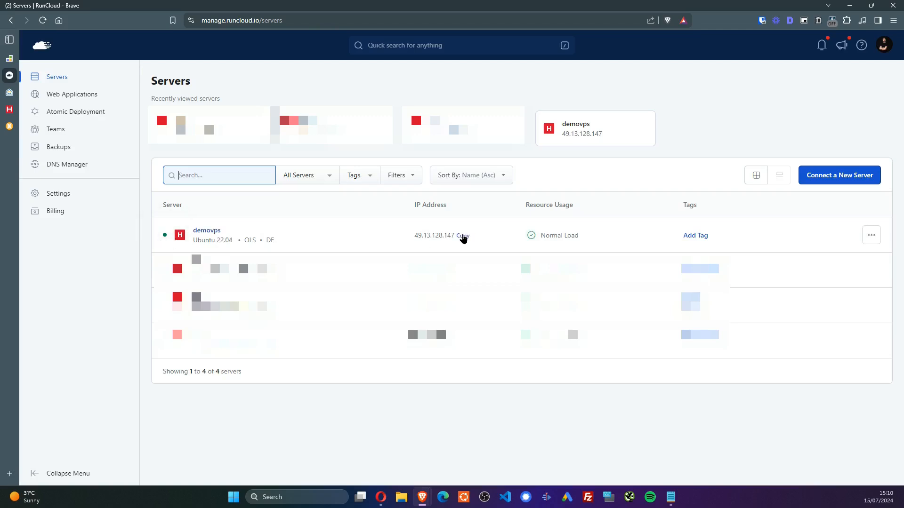
click(462, 236)
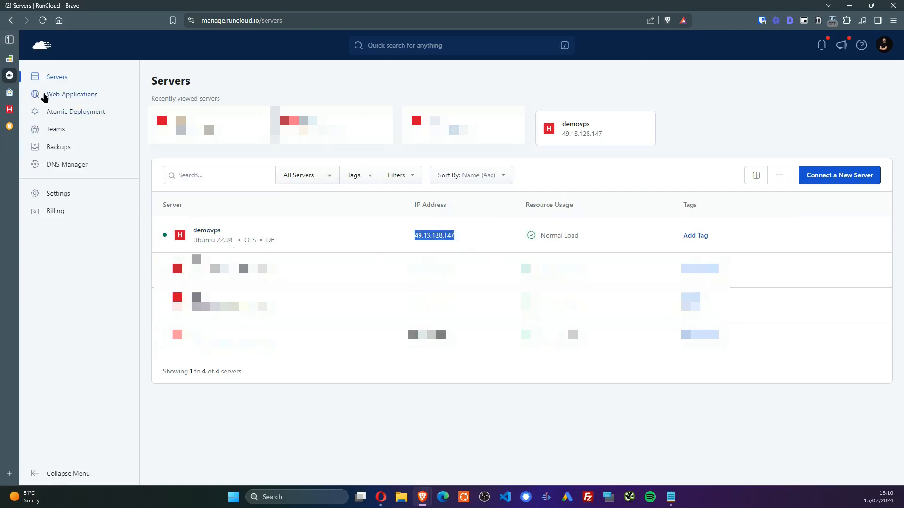
mouse_move(8, 187)
key(ctrl+t)
Log into moj.neoserv.si with the saved login and open the zobarcek.eu cPanel
text(moj.neoserv.si)
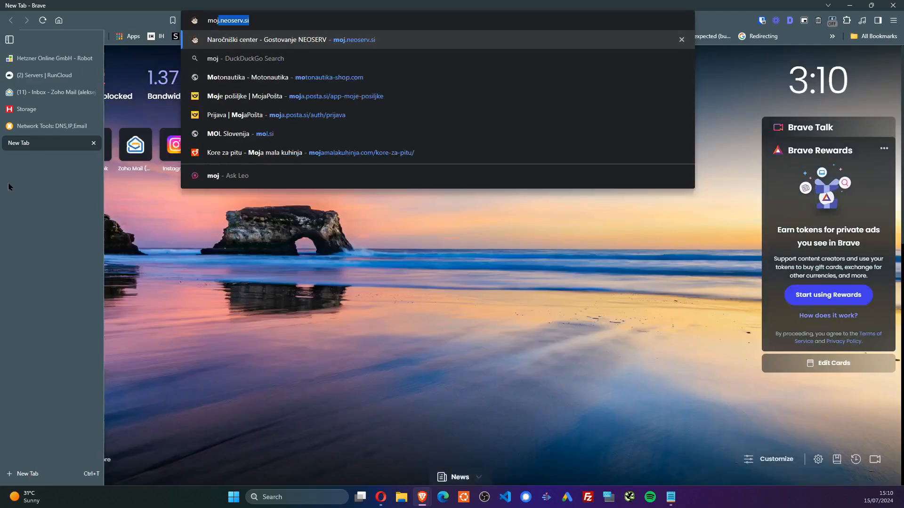
key(Return)
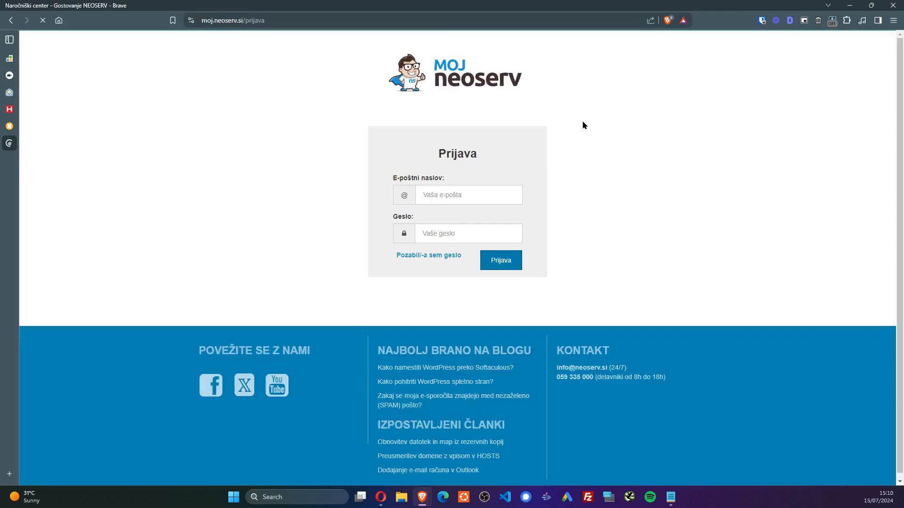
click(431, 189)
click(501, 250)
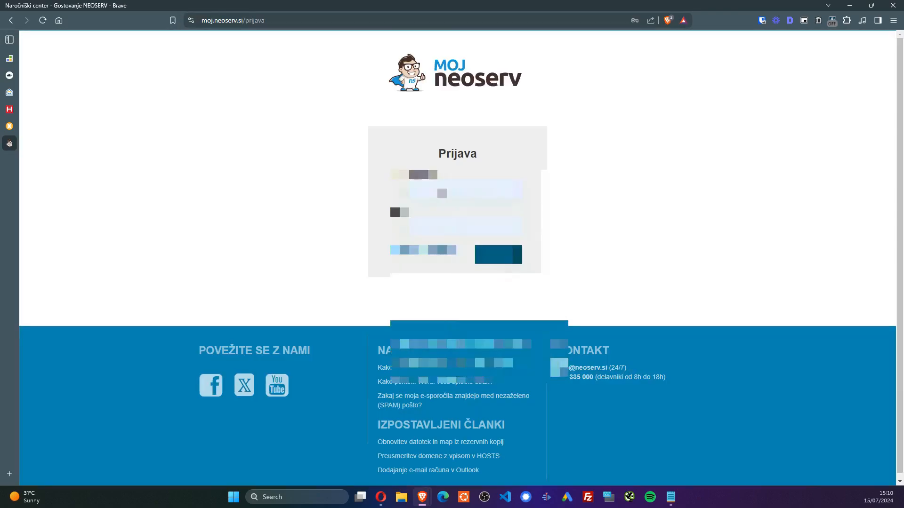
click(504, 262)
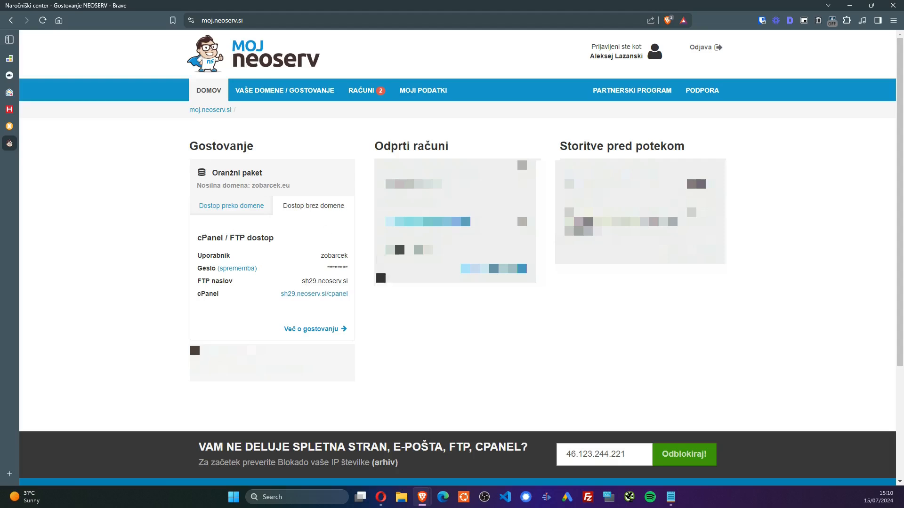
click(330, 295)
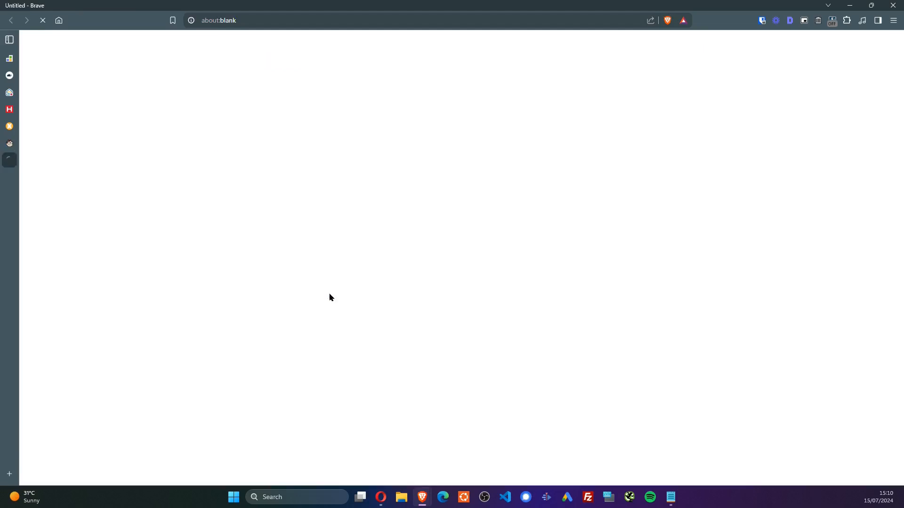
In cPanel Zone Editor, change zobarcek.eu's A record to 49.13.128.147
click(709, 46)
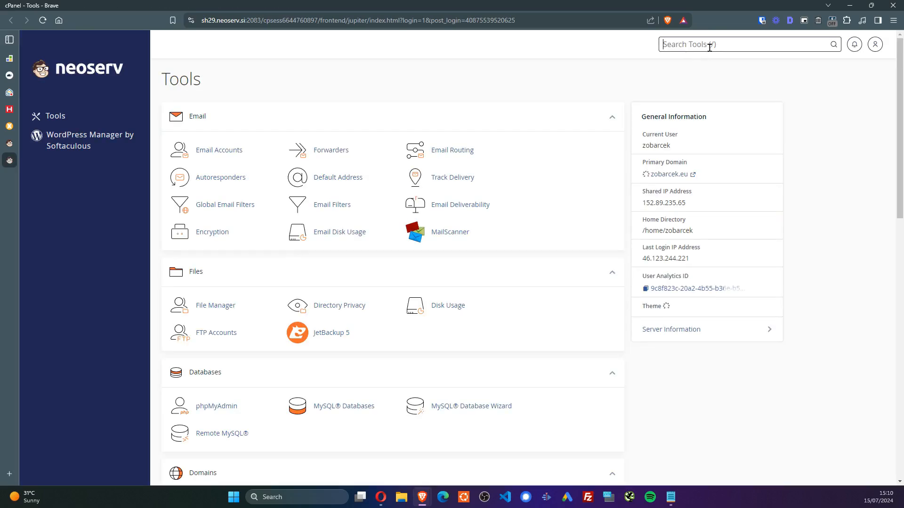
text(zone)
key(Down)
key(Return)
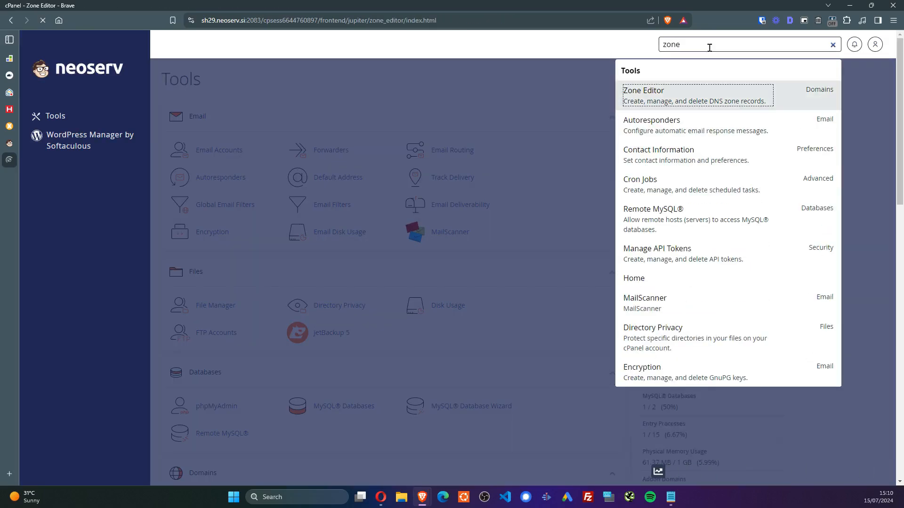
click(447, 239)
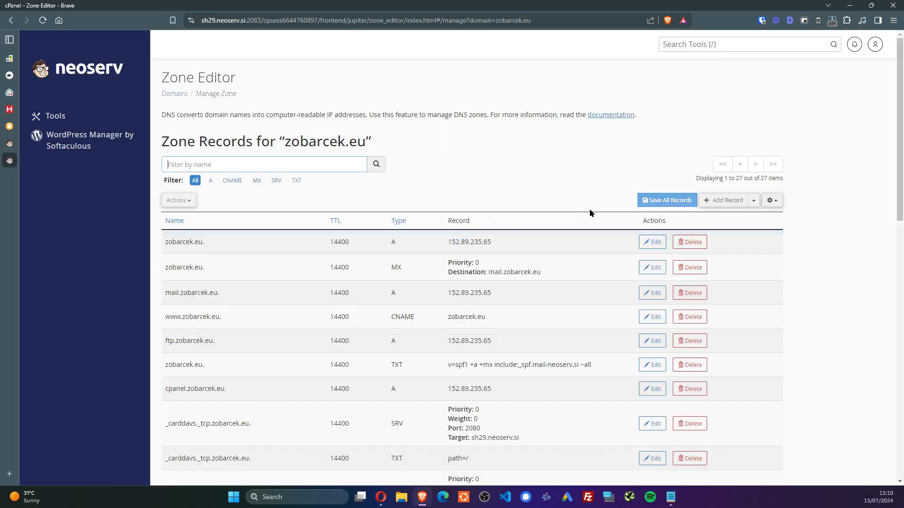
click(652, 242)
triple_click(537, 242)
text(49.13.128.147)
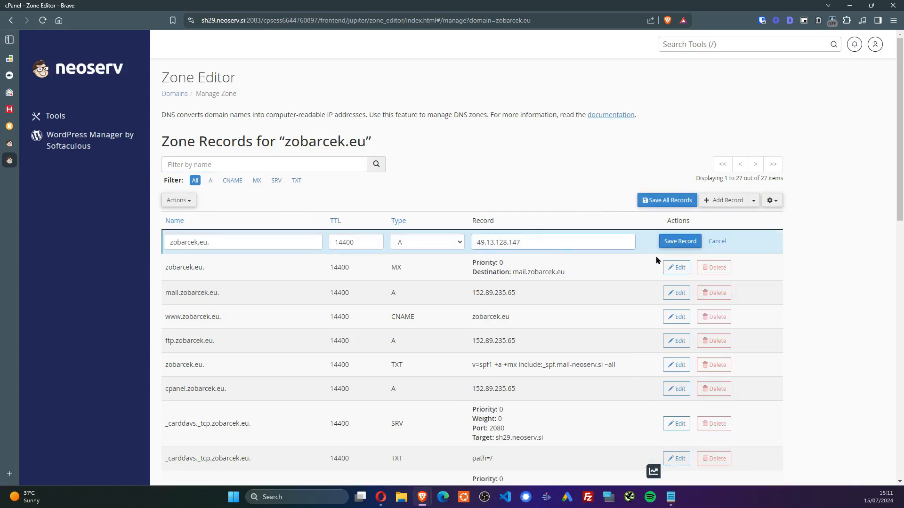
click(673, 242)
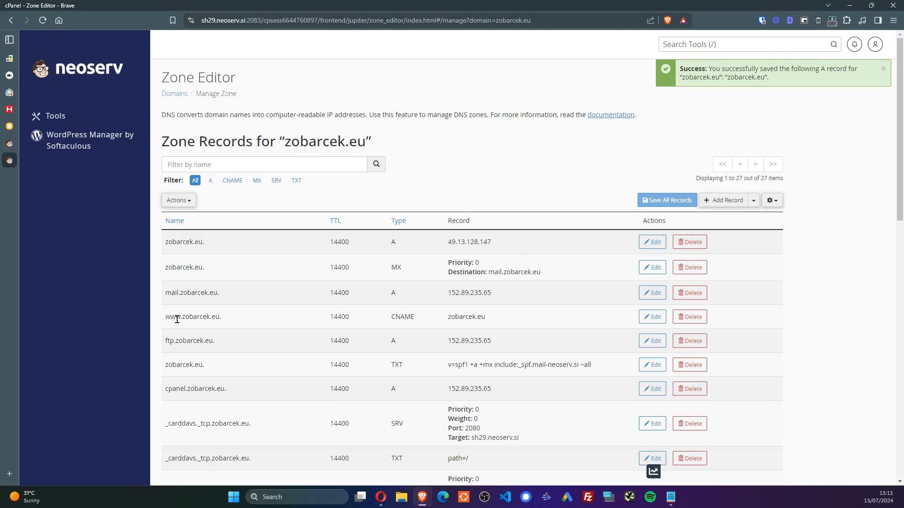
Review the updated records, re-run MxToolbox to confirm 49.13.128.147, and return to RunCloud
drag(174, 316, 486, 318)
click(488, 317)
drag(159, 243, 474, 245)
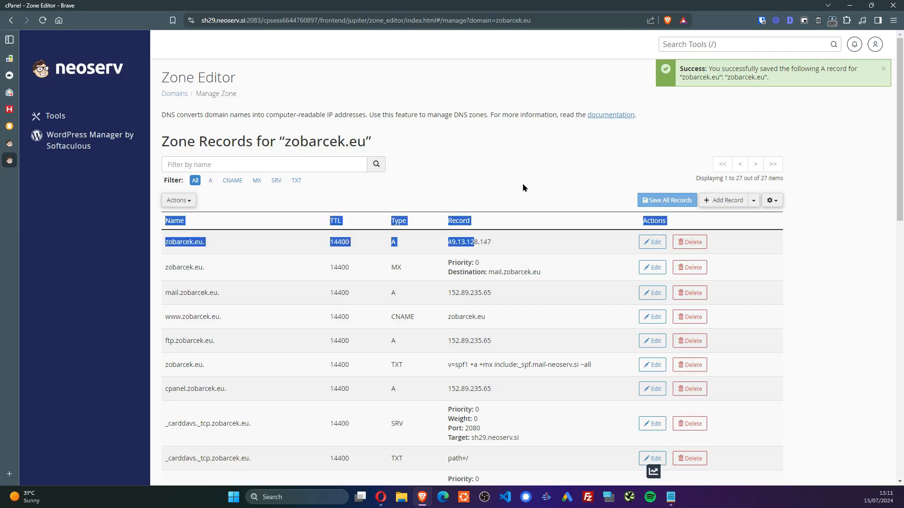
click(530, 167)
click(9, 126)
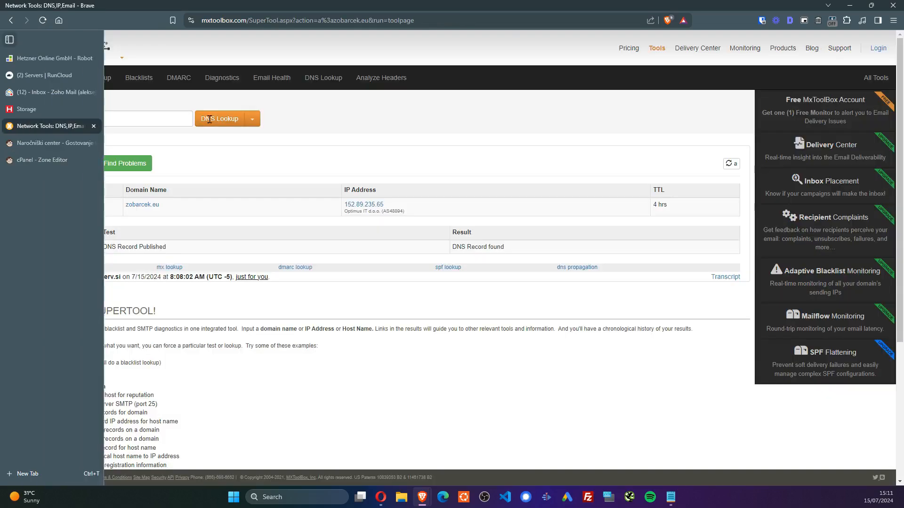
triple_click(149, 118)
key(Return)
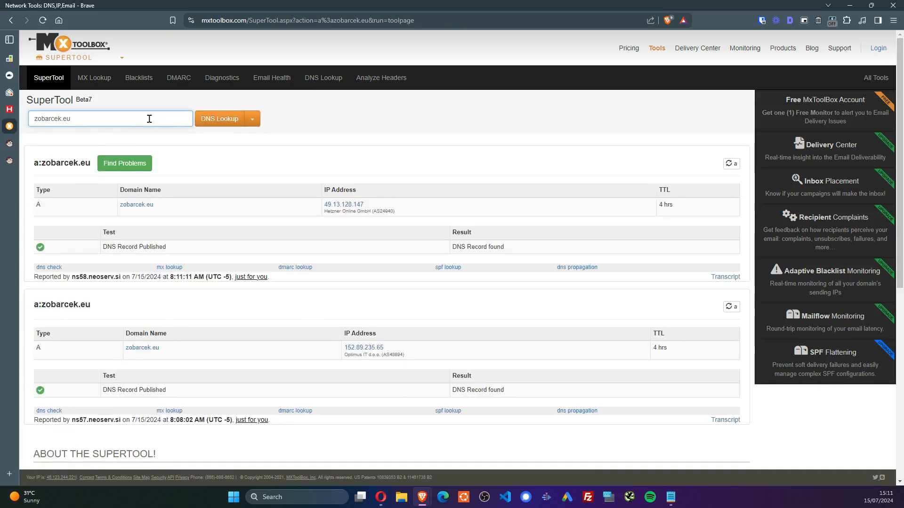
double_click(348, 205)
click(385, 168)
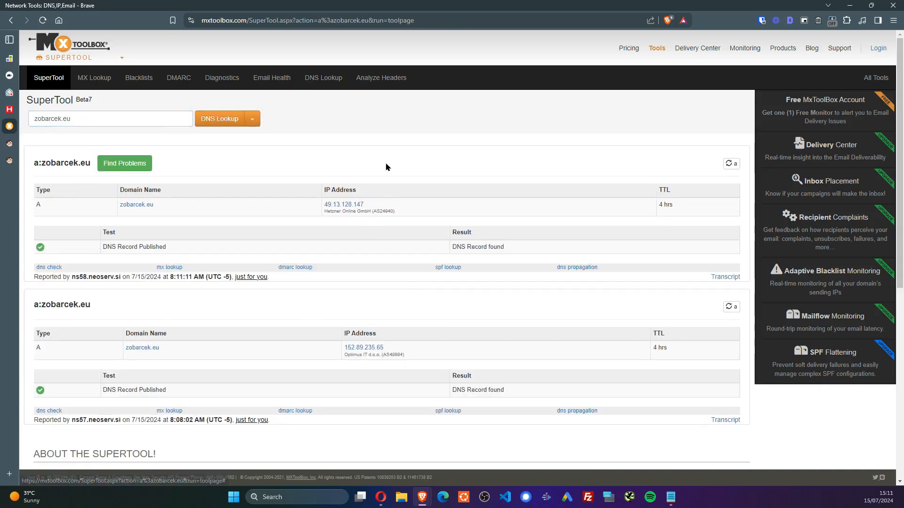
click(8, 74)
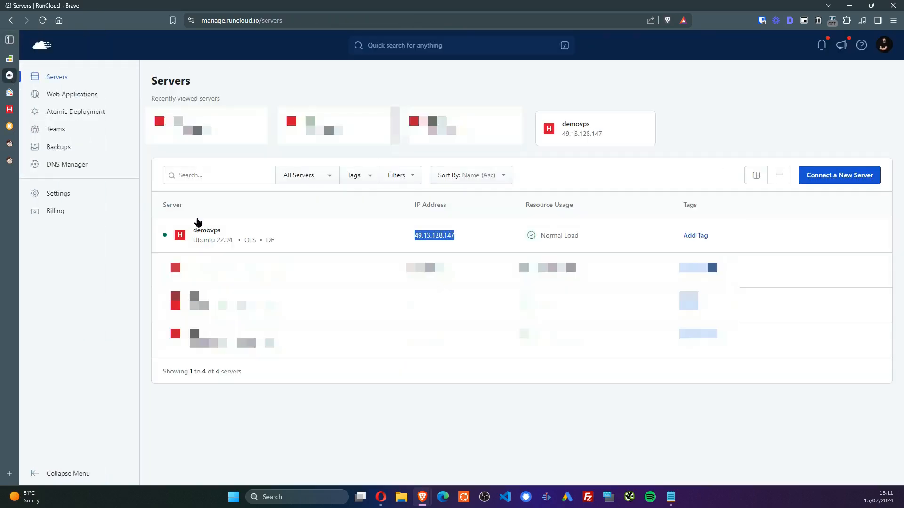
Deploy a basic Let's Encrypt SSL for demovps's app-test with server-side HTTPS redirection
click(209, 231)
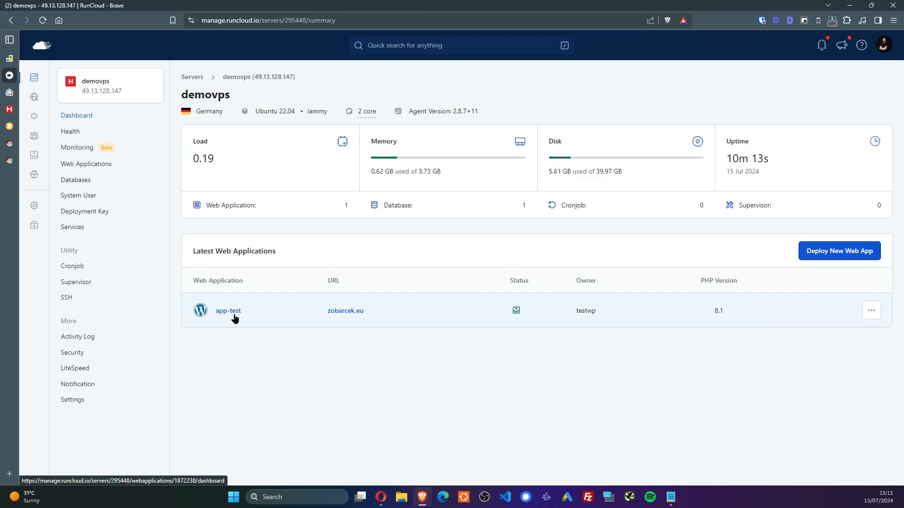
click(234, 312)
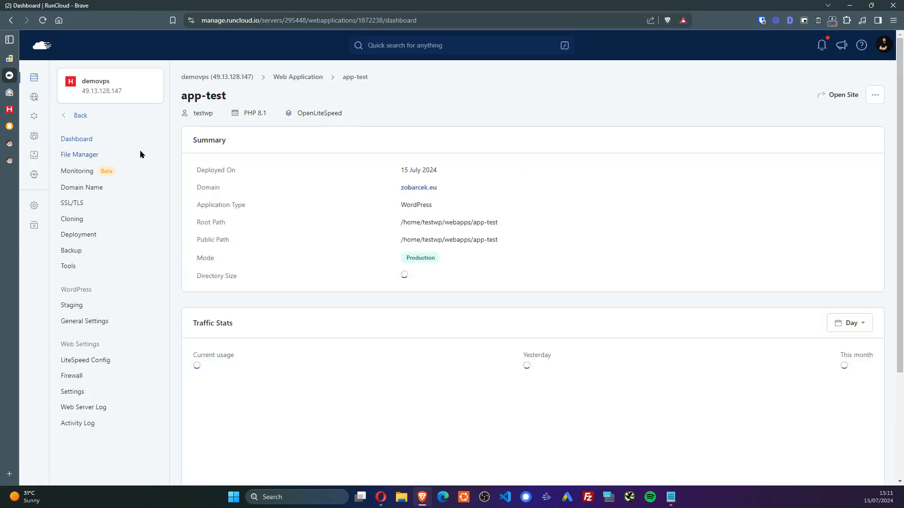
click(71, 204)
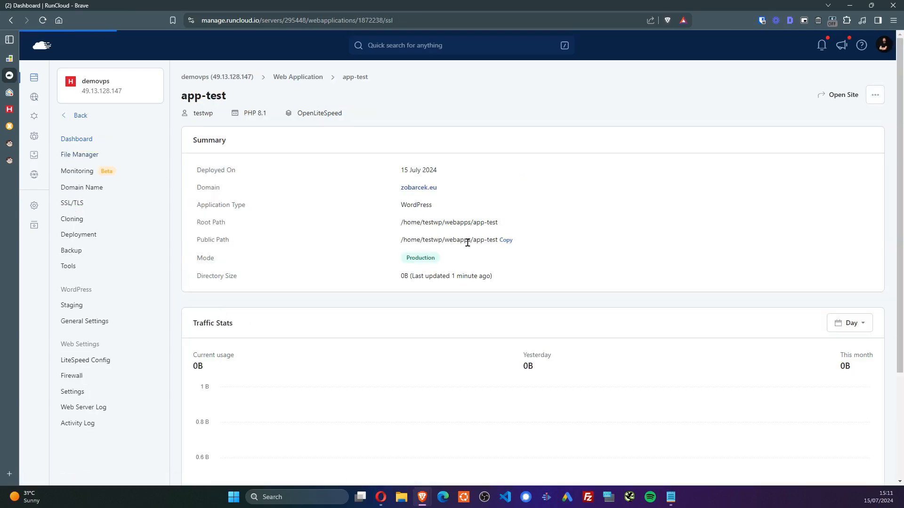
click(257, 341)
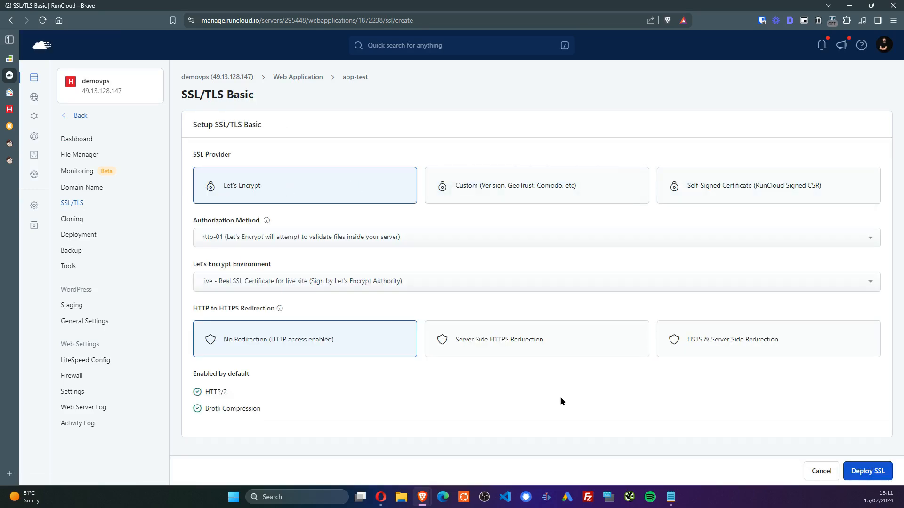
click(548, 352)
click(876, 475)
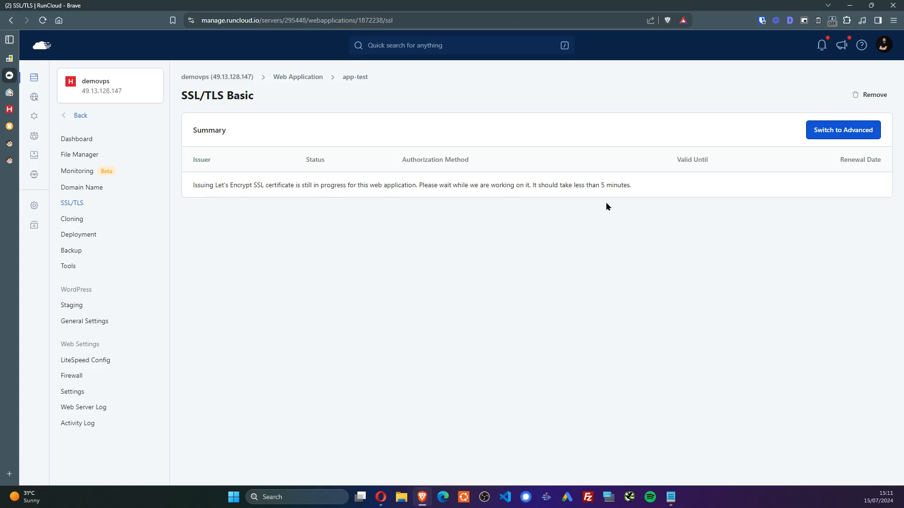
Check the notifications and help resources lists, closing each afterwards
click(821, 46)
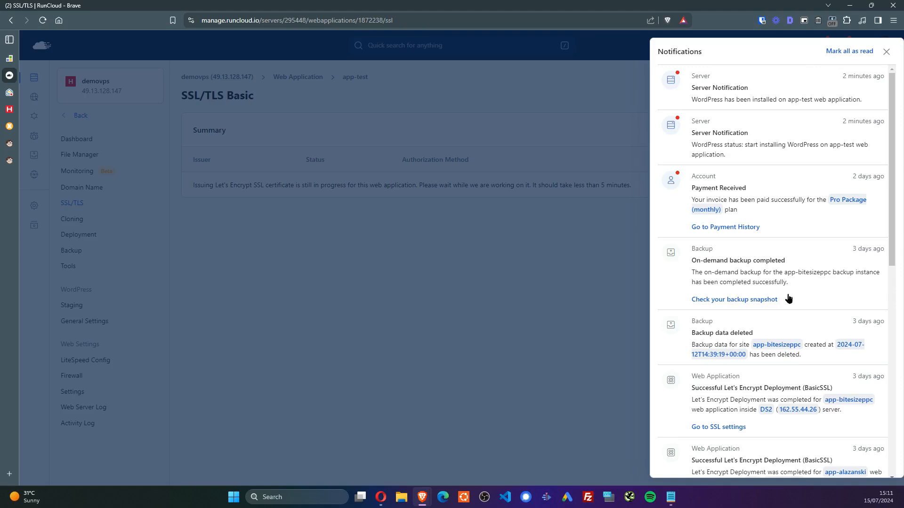
click(637, 126)
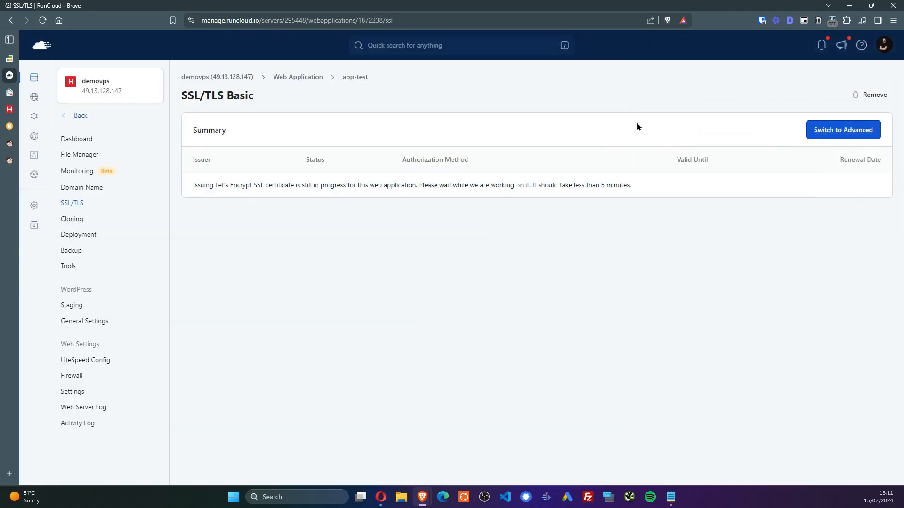
click(861, 45)
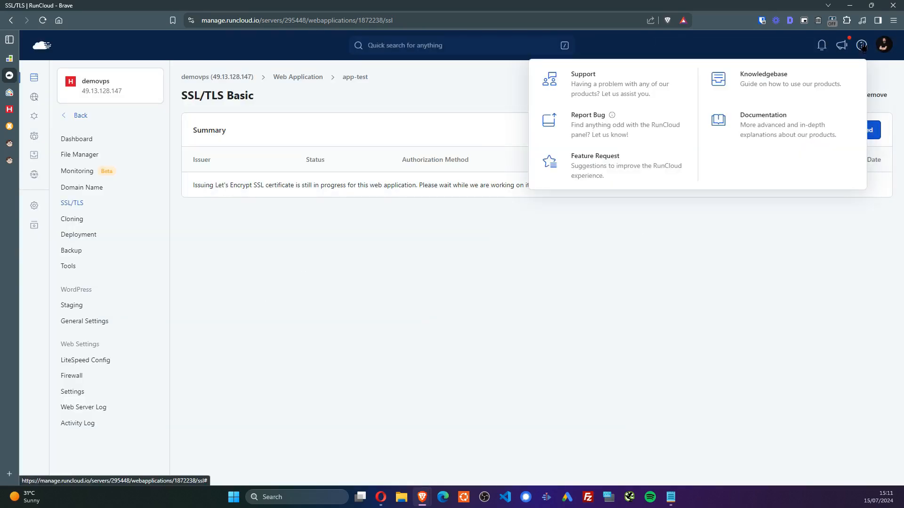
click(473, 281)
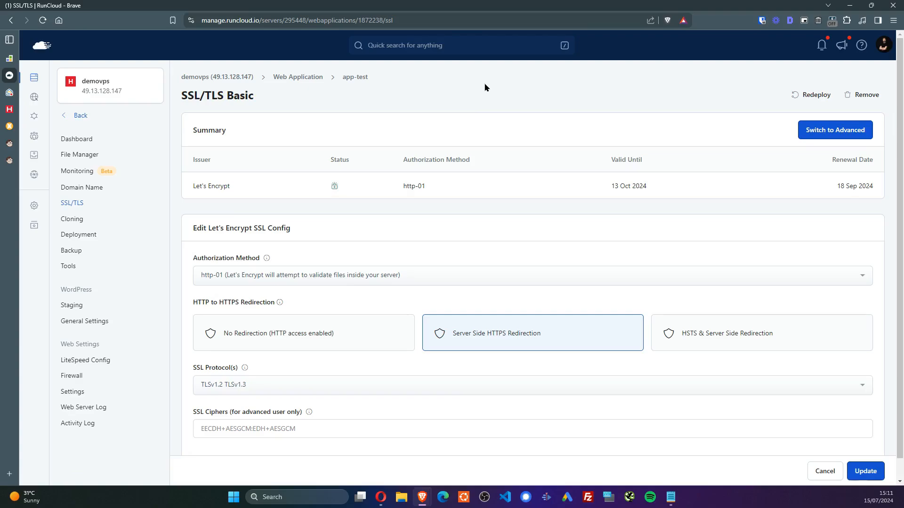
Load zobarcek.eu privately and confirm in DevTools headers it's served from 49.13.128.147
key(ctrl+shift+n)
text(zobarcek.eu)
key(Return)
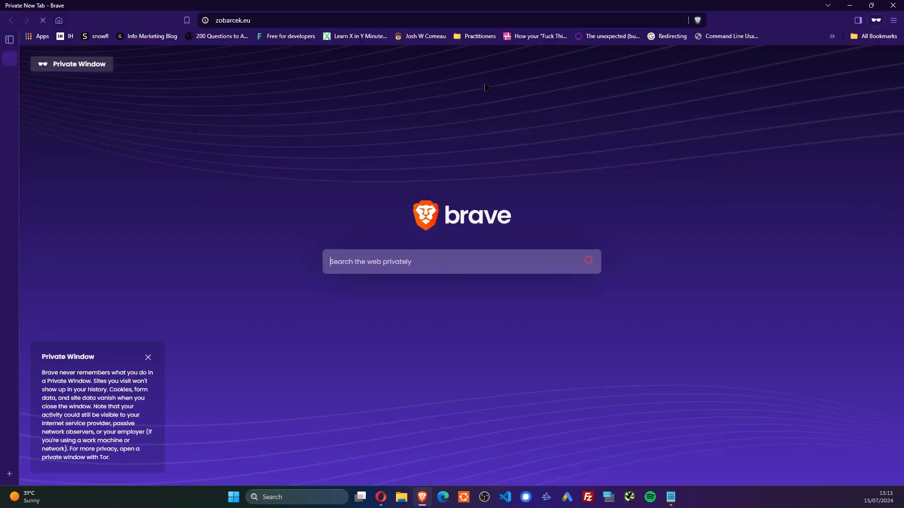
key(F12)
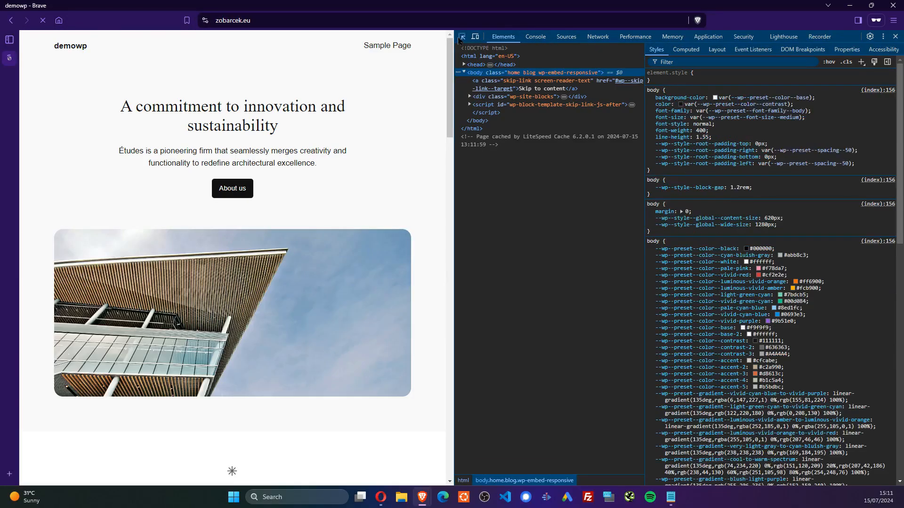
click(598, 37)
key(ctrl+r)
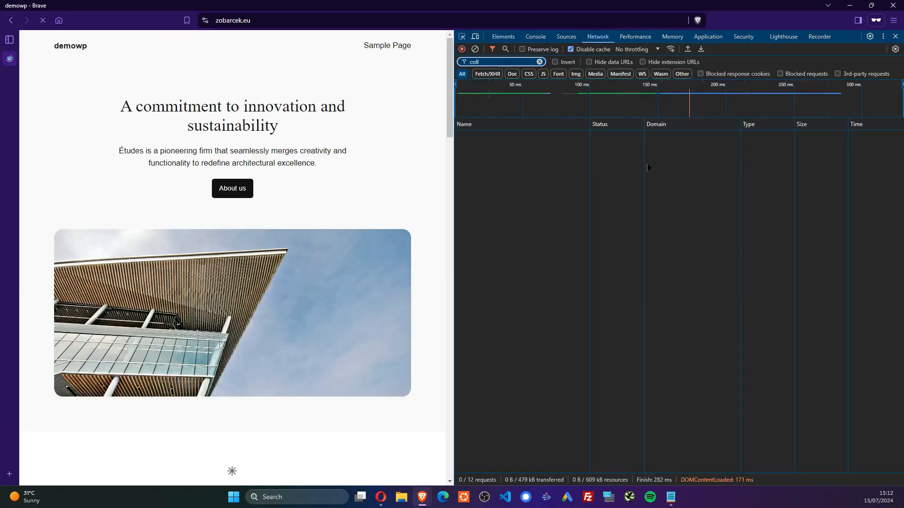
click(540, 62)
click(480, 135)
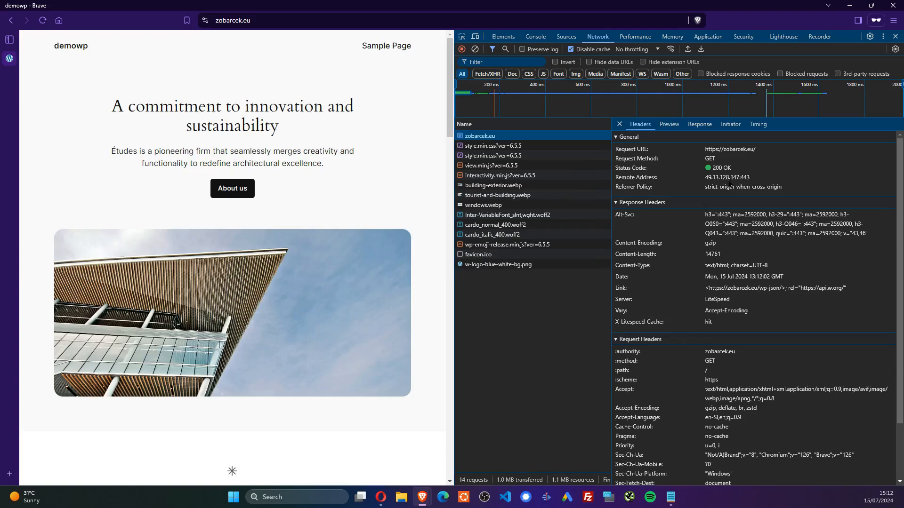
drag(706, 179, 742, 180)
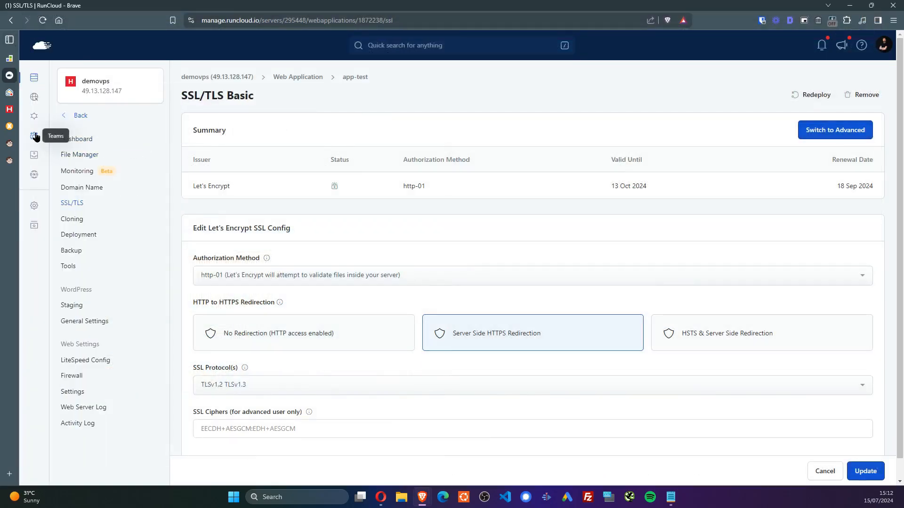
Search backups for 'te', open the app-test instance and run an on-demand Backup Now
click(34, 155)
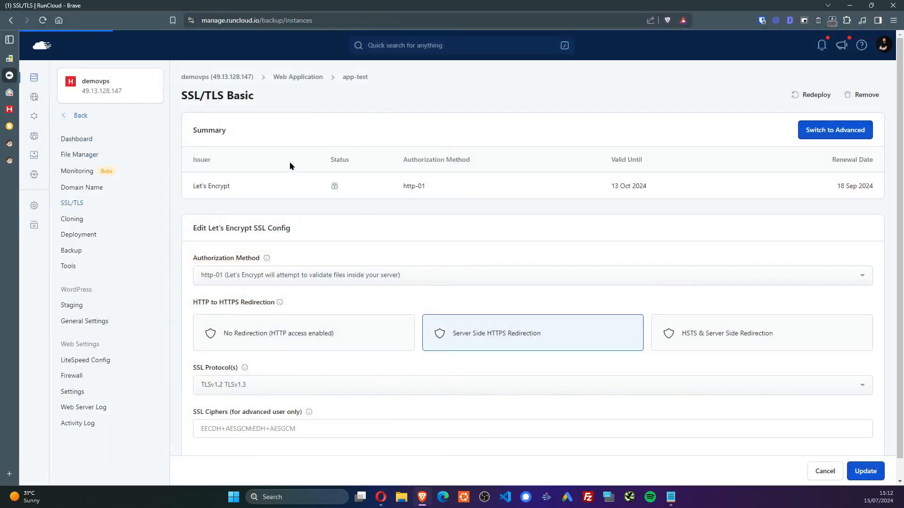
text(test)
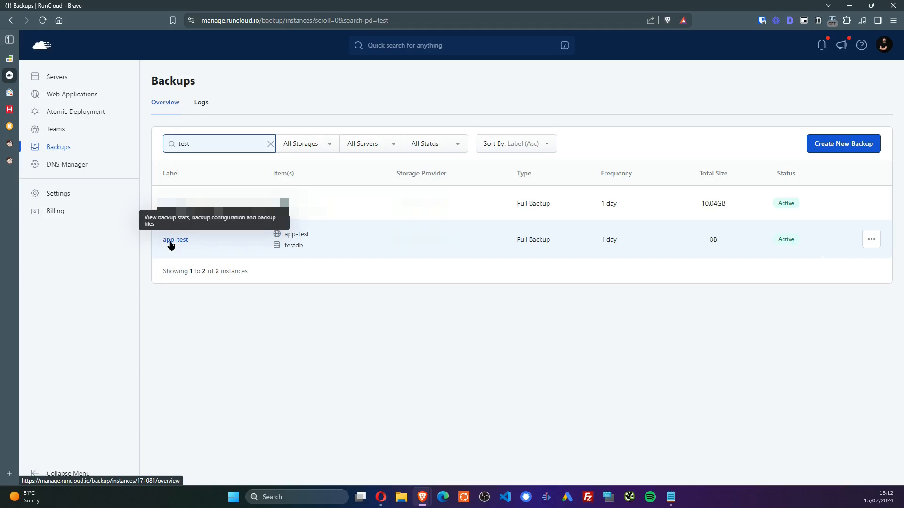
click(170, 242)
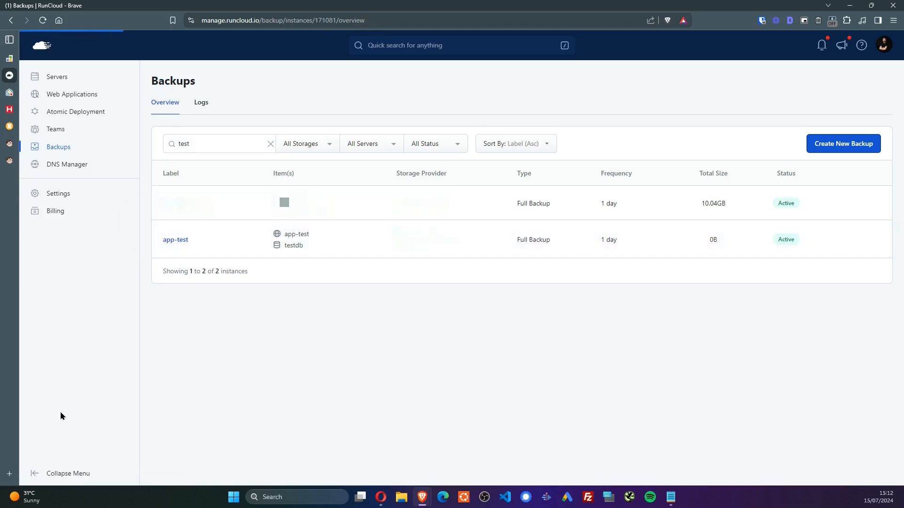
click(583, 112)
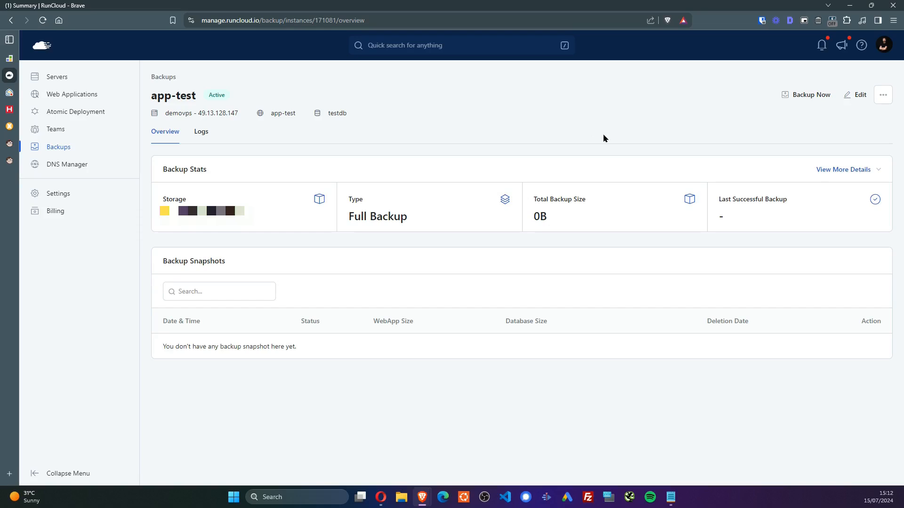
click(802, 98)
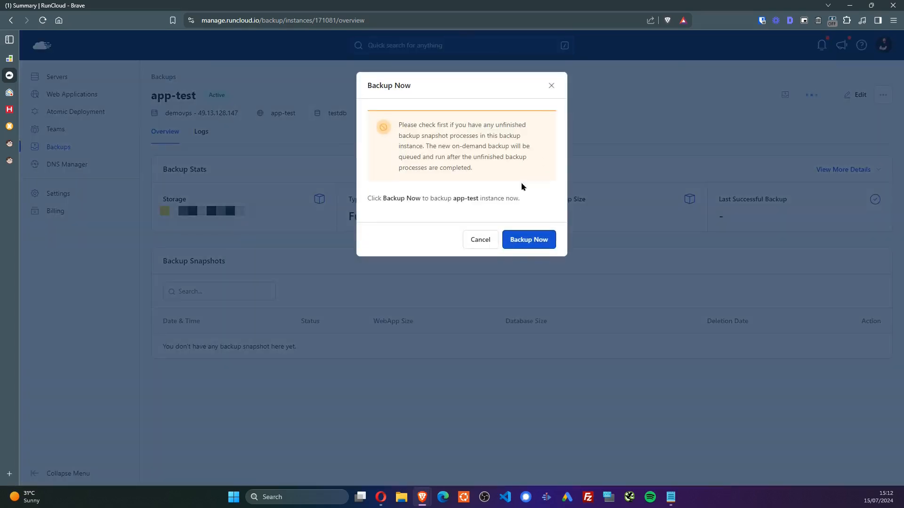
click(535, 245)
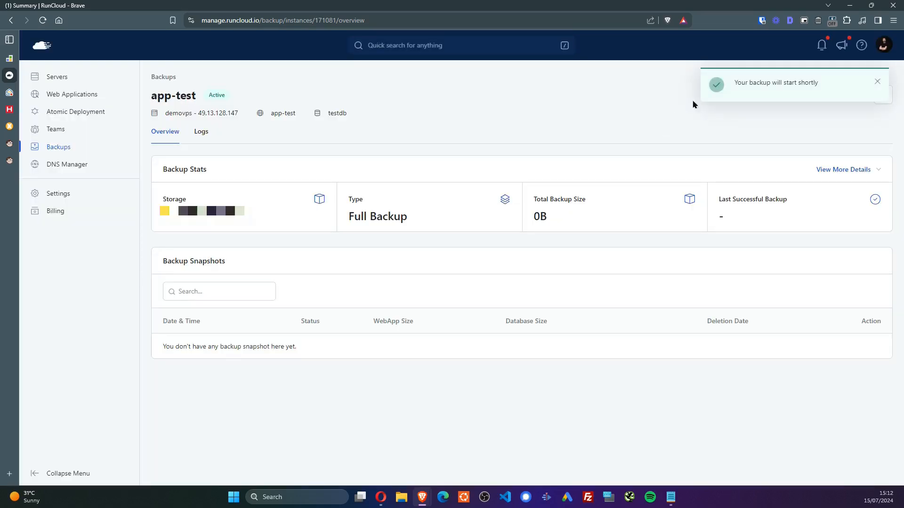
click(877, 81)
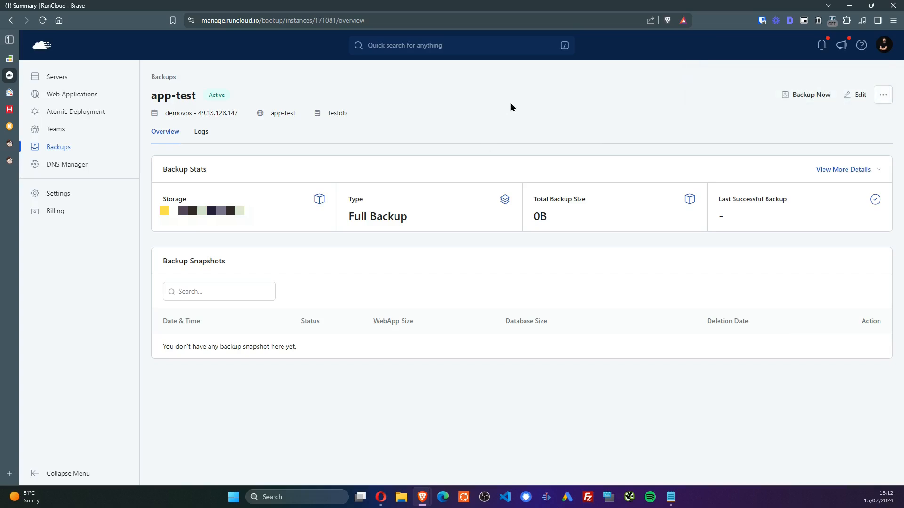
Refresh the app-test backup page until the pending 15 Jul 2024 snapshot is listed
key(F5)
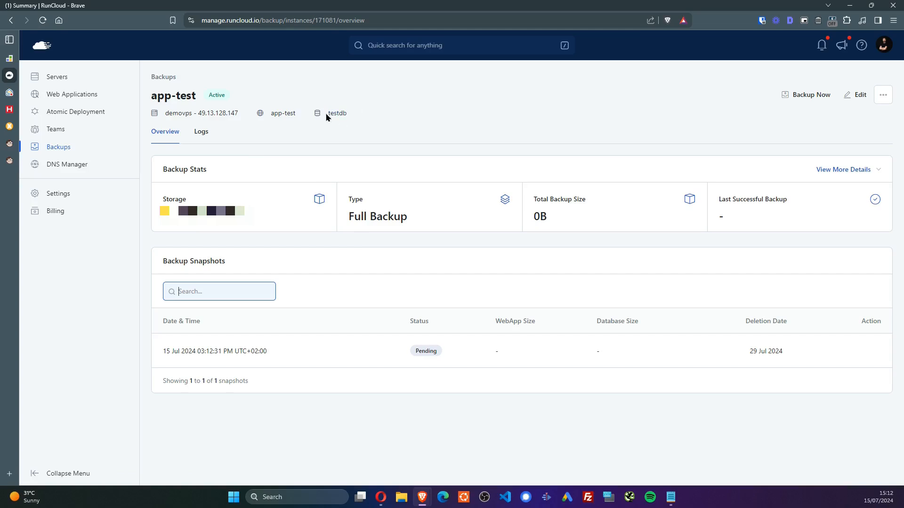
click(518, 95)
key(F5)
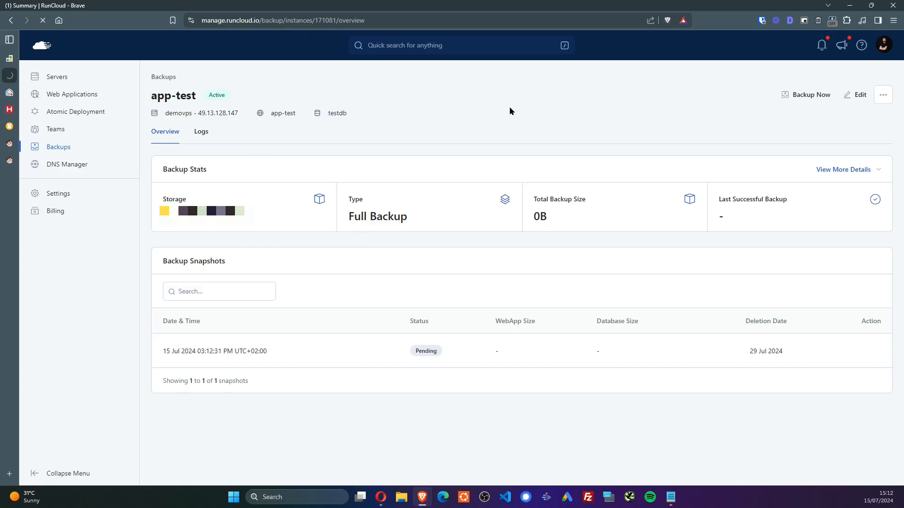
mouse_move(422, 359)
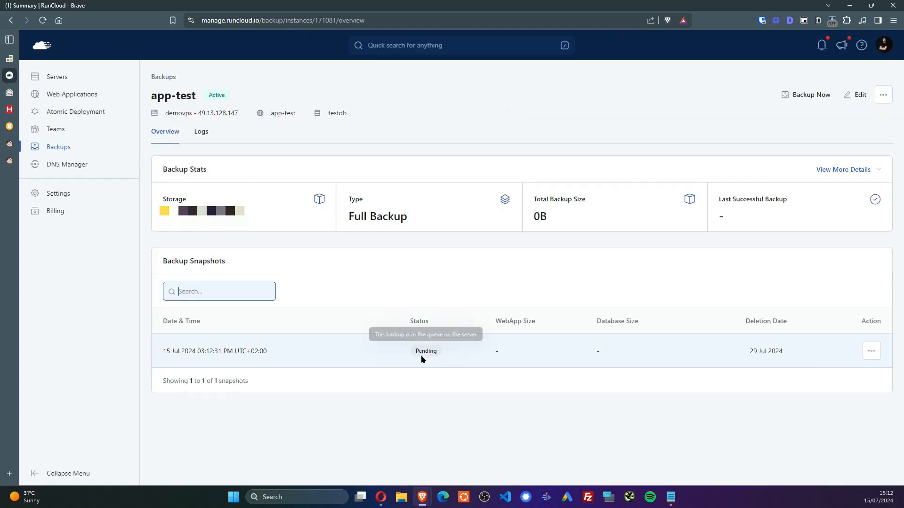
click(430, 413)
key(F5)
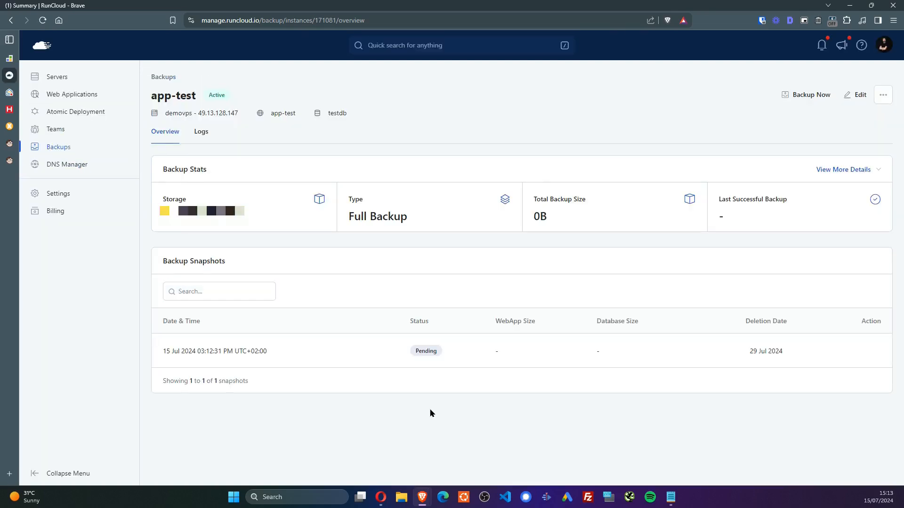
key(F5)
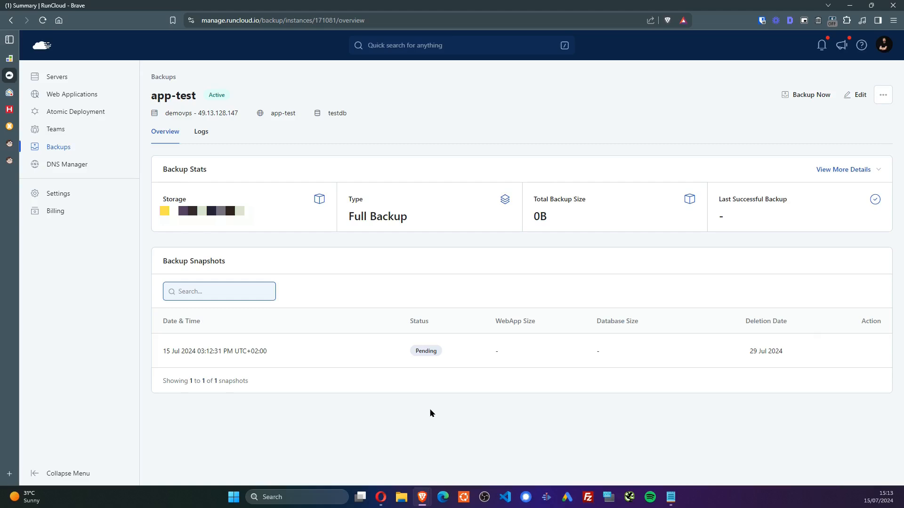
click(423, 418)
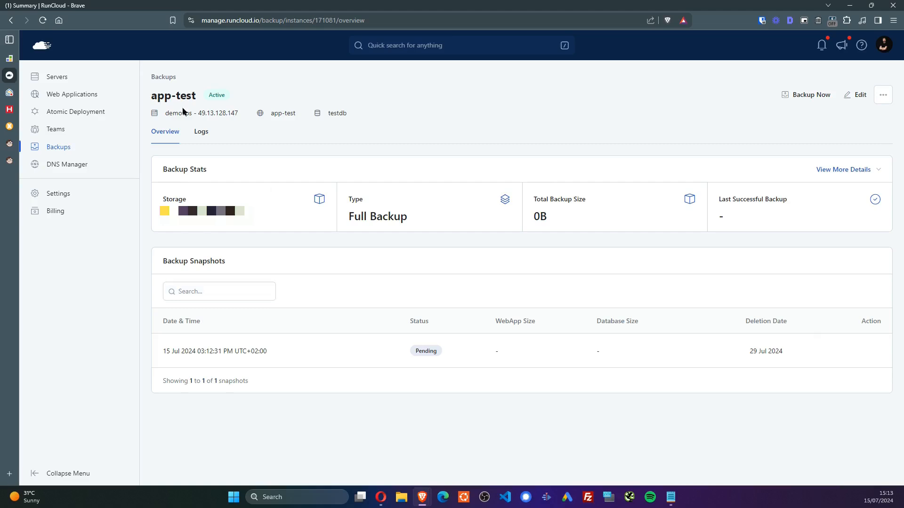
Check demovps's Monitoring health figures (load 0.16), then open its Web Applications list
click(73, 79)
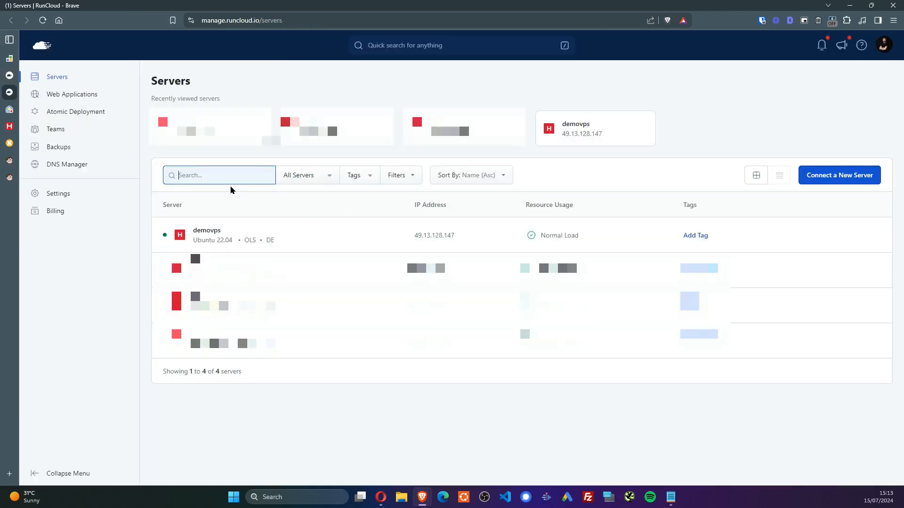
click(214, 231)
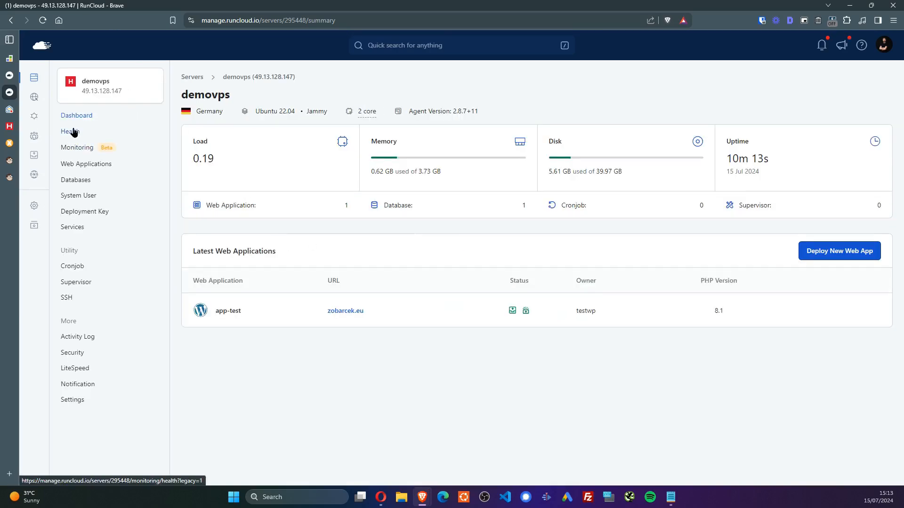
click(75, 150)
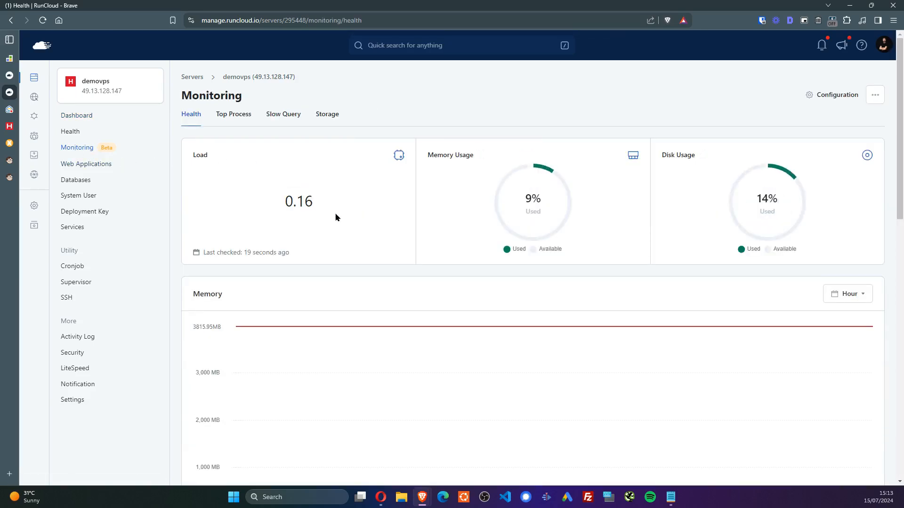
drag(338, 205, 282, 203)
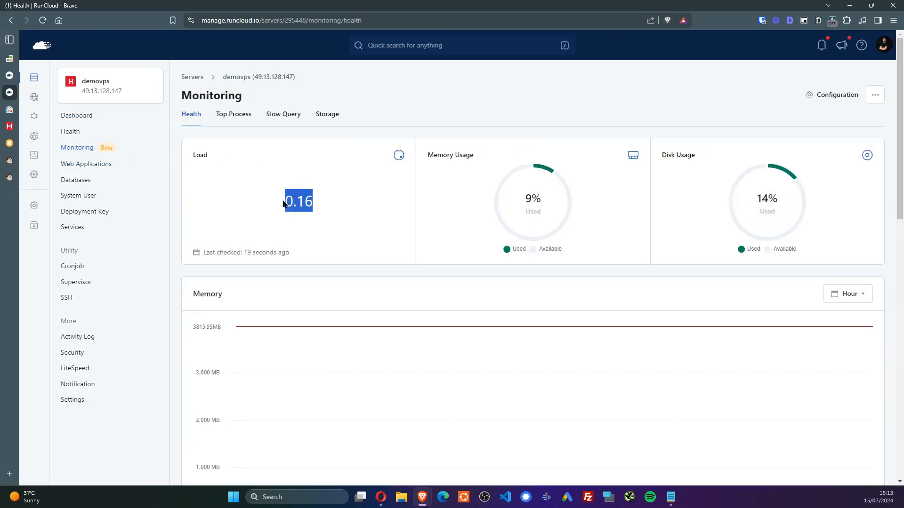
click(292, 239)
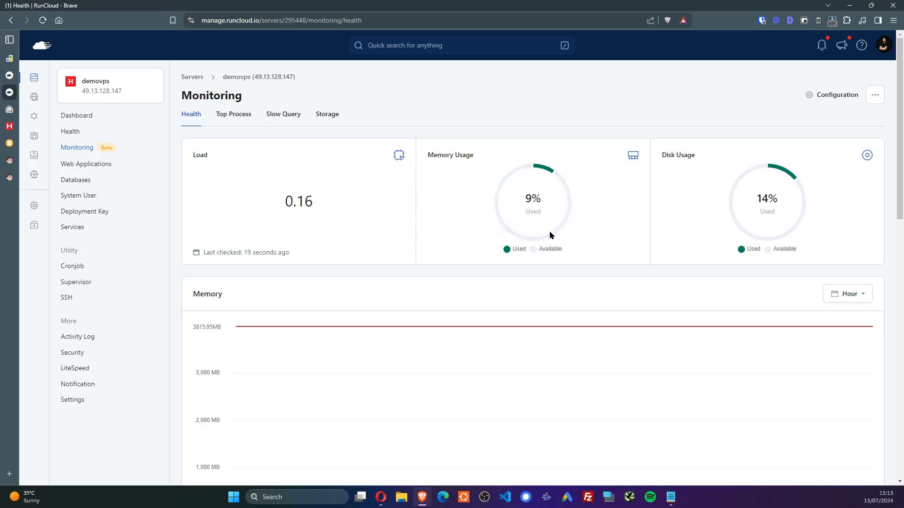
scroll(750, 237, down, 6)
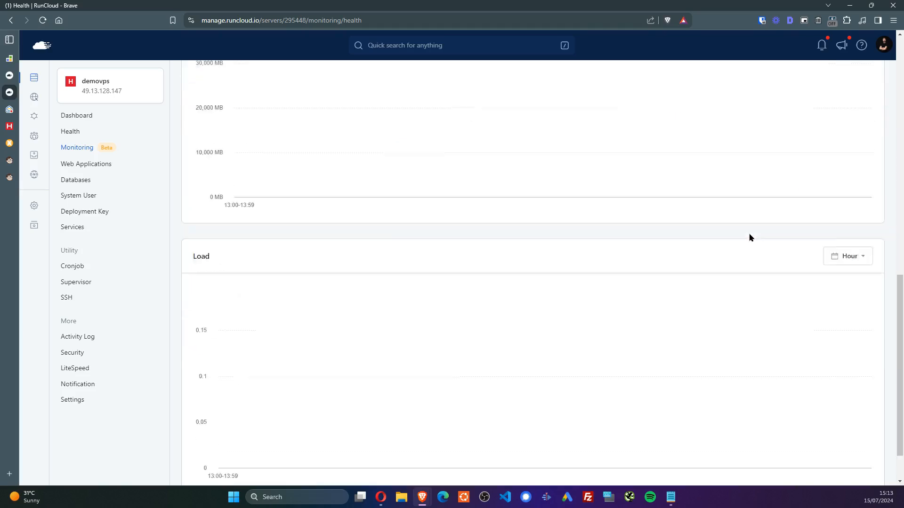
scroll(486, 400, up, 8)
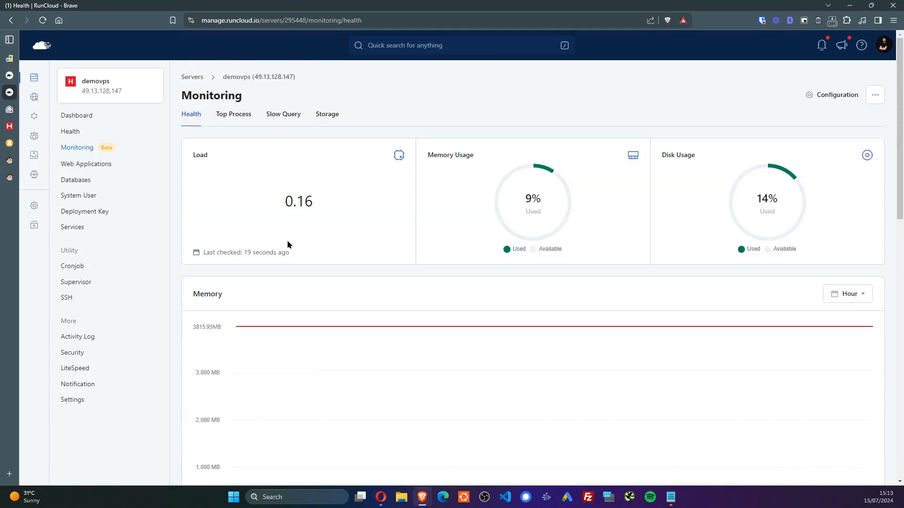
click(97, 165)
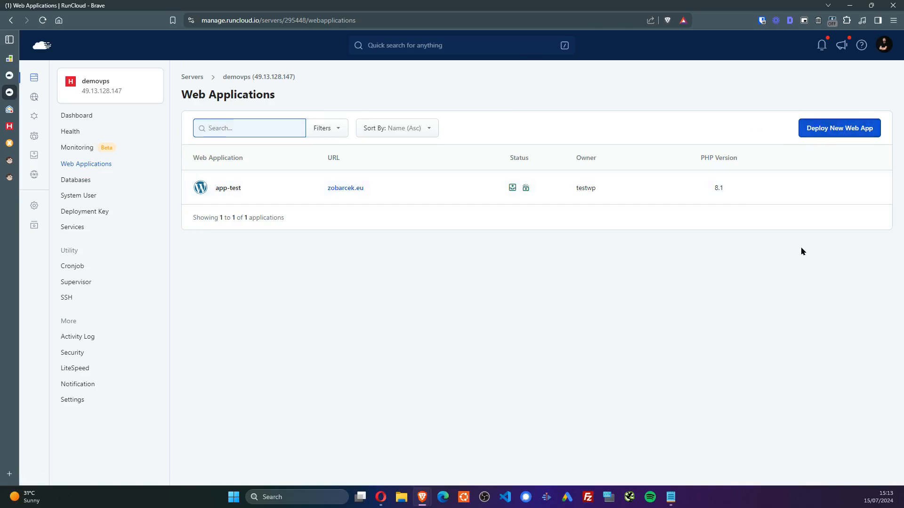
Browse the One-Click, Script Installer and Git Repository deploy options, then open the Databases list
click(825, 126)
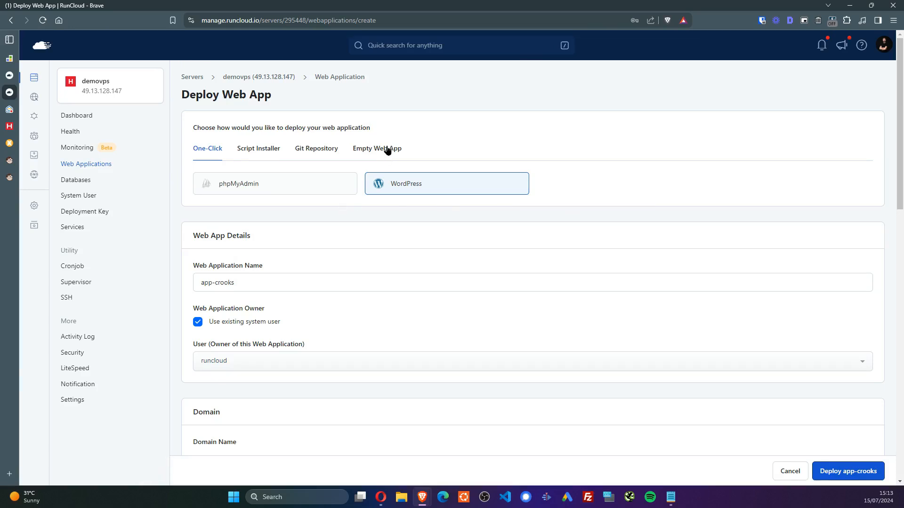
click(387, 150)
click(207, 149)
drag(231, 184, 233, 186)
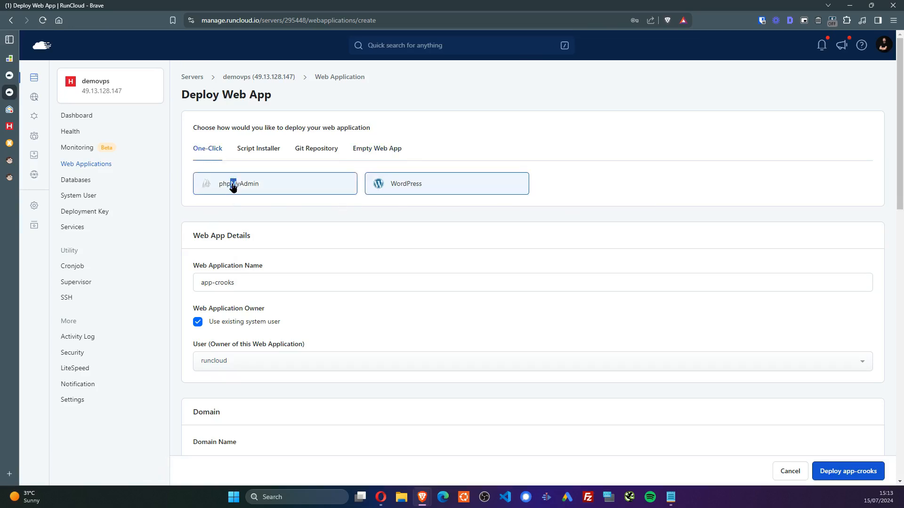
click(254, 150)
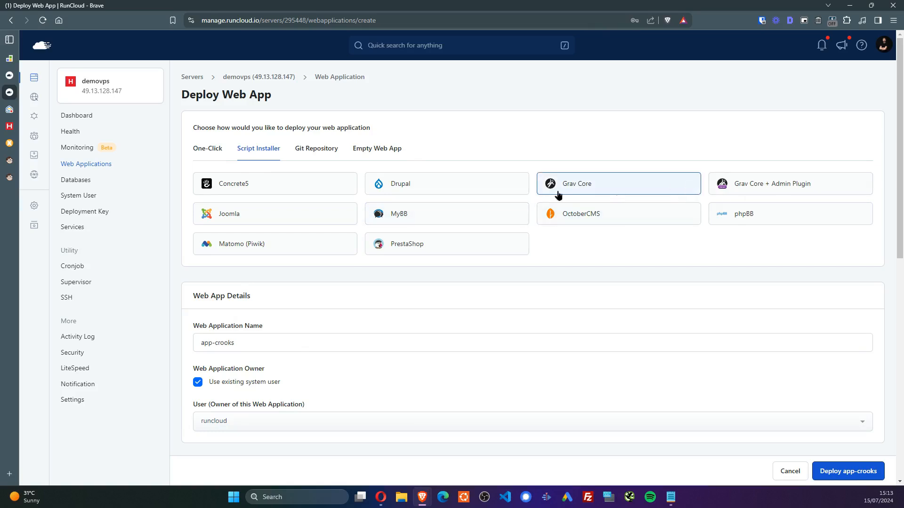
click(328, 152)
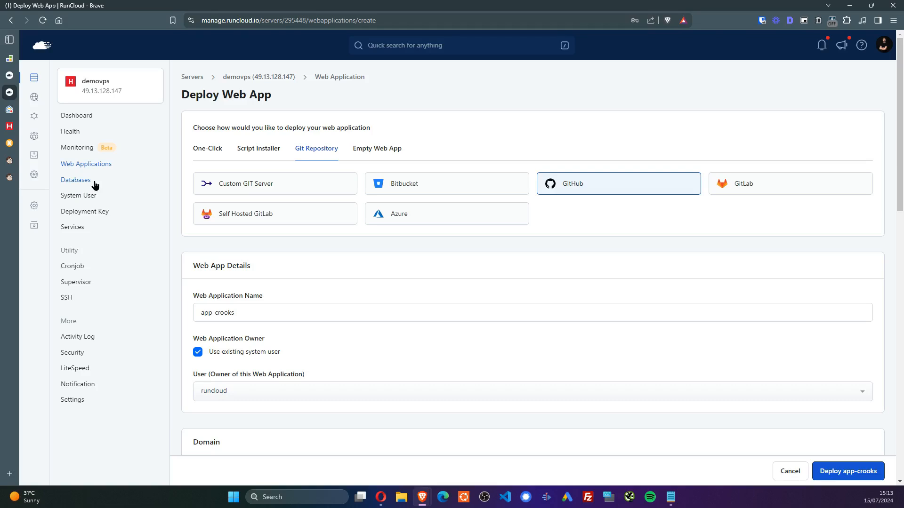
click(75, 180)
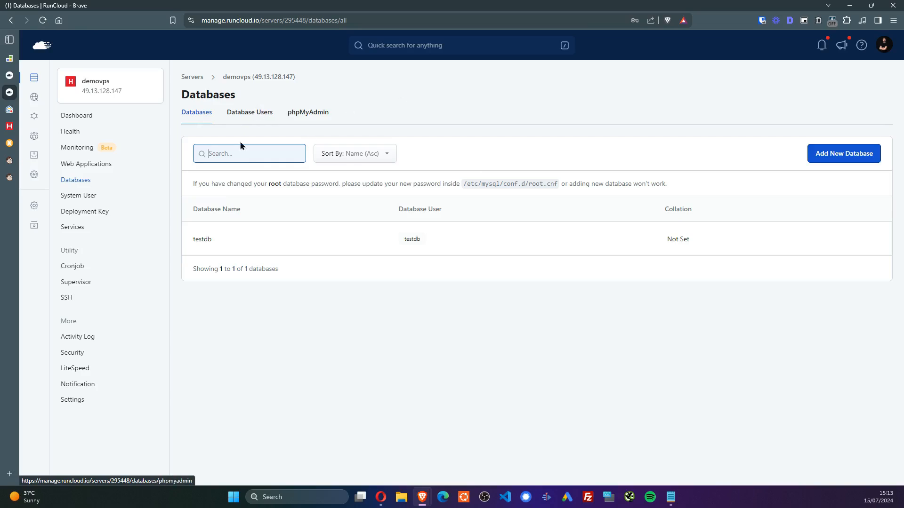
Look over the phpMyAdmin apps, then open the System Users list showing testwp
click(299, 113)
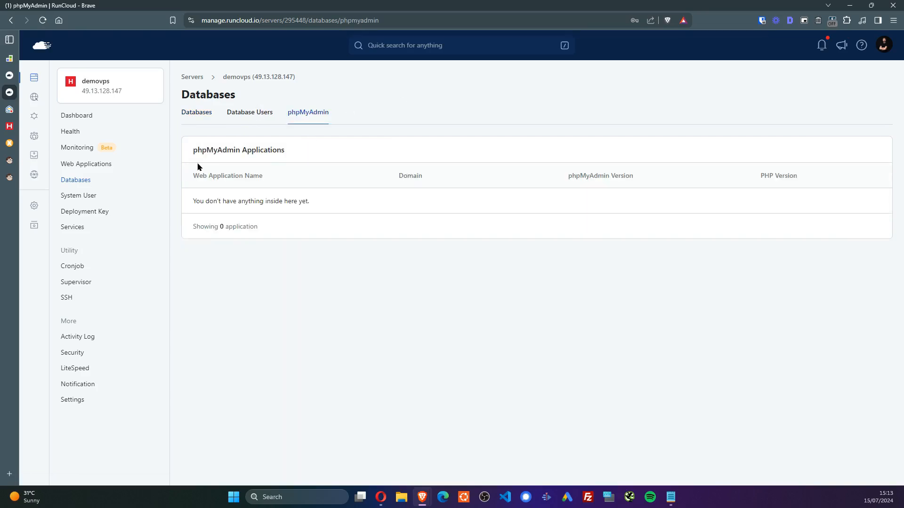
click(197, 118)
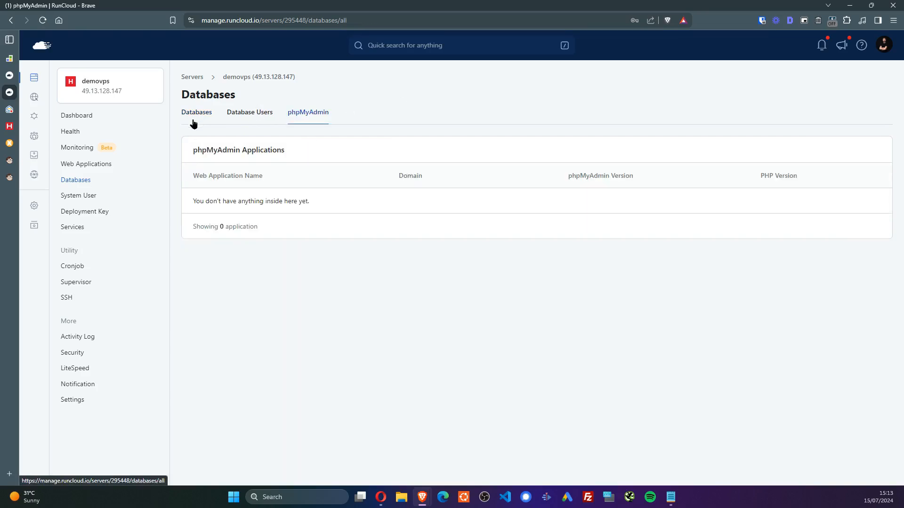
click(89, 201)
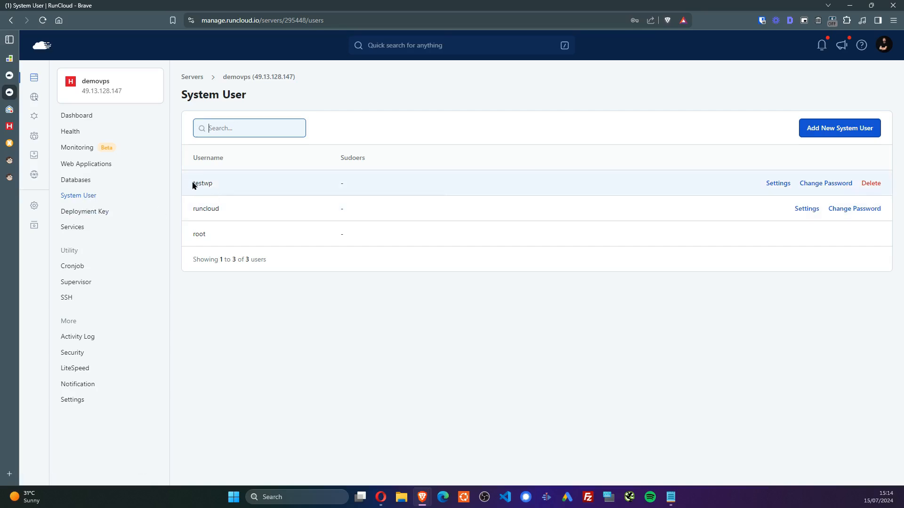
drag(193, 184, 236, 182)
click(619, 319)
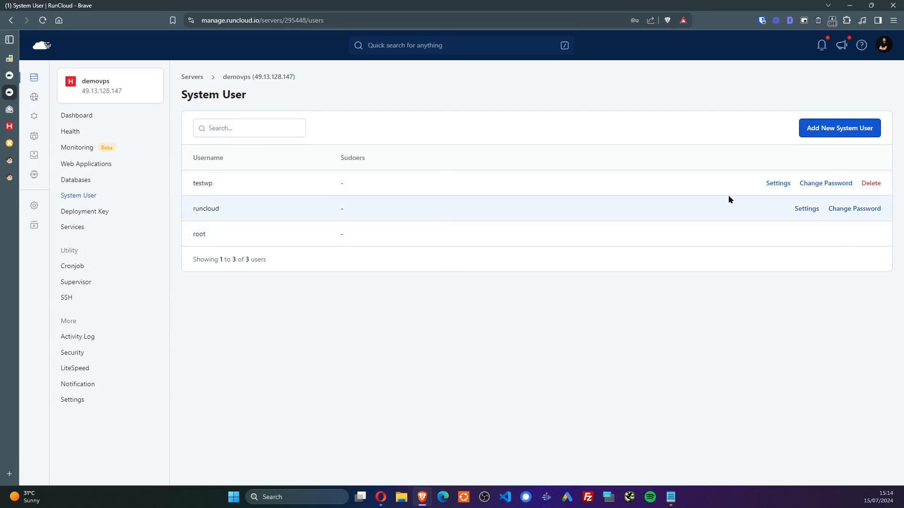
Review the testwp user's settings, then open the server's Services list
click(785, 184)
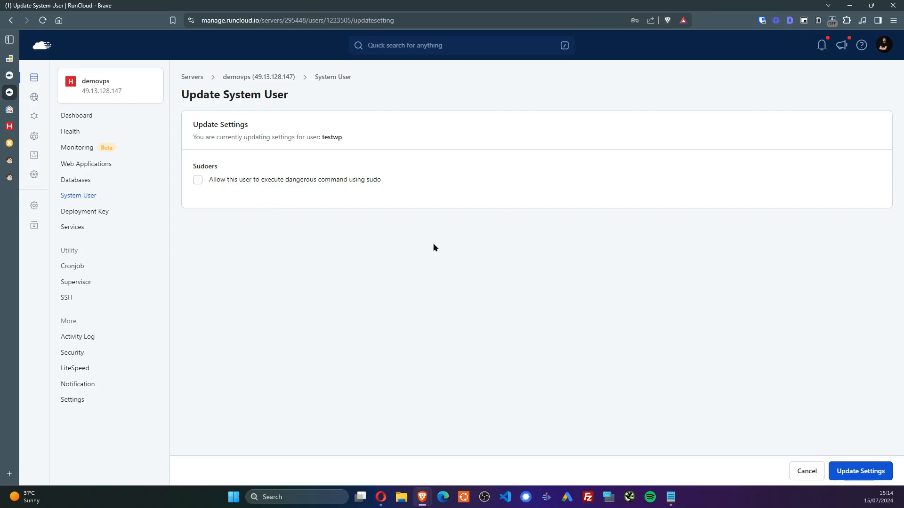
key(alt+Left)
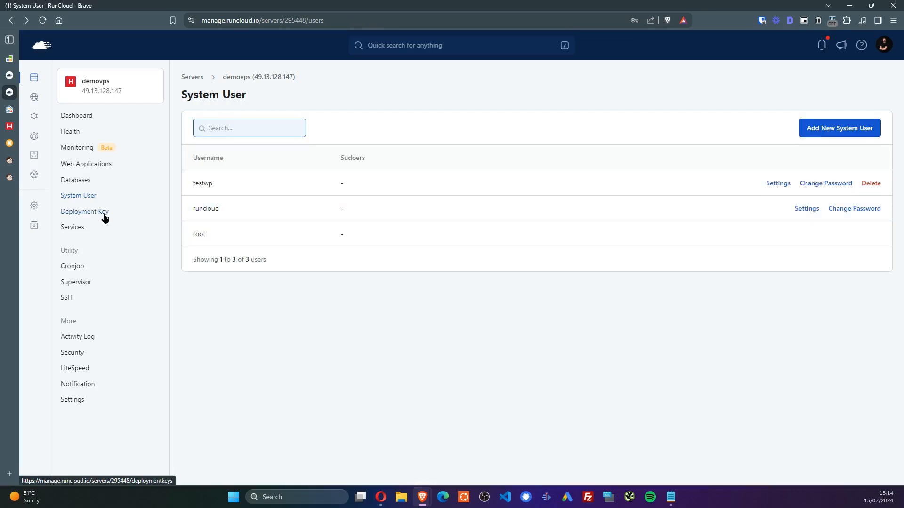
click(98, 230)
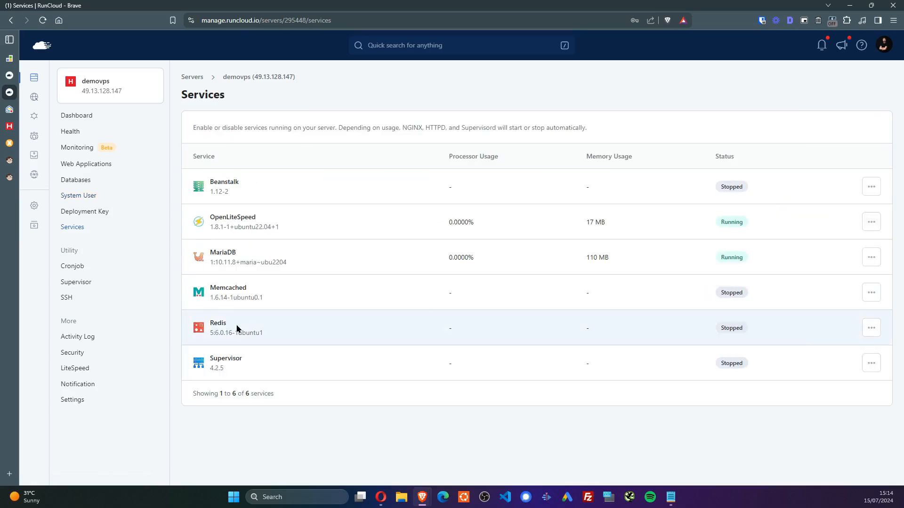
Start the Redis service from its actions menu and confirm
click(874, 328)
click(862, 358)
click(531, 163)
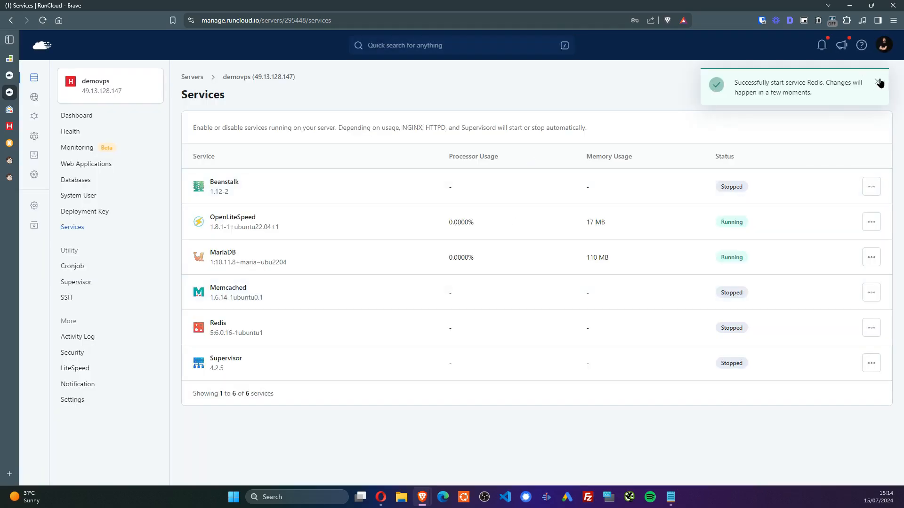
click(879, 82)
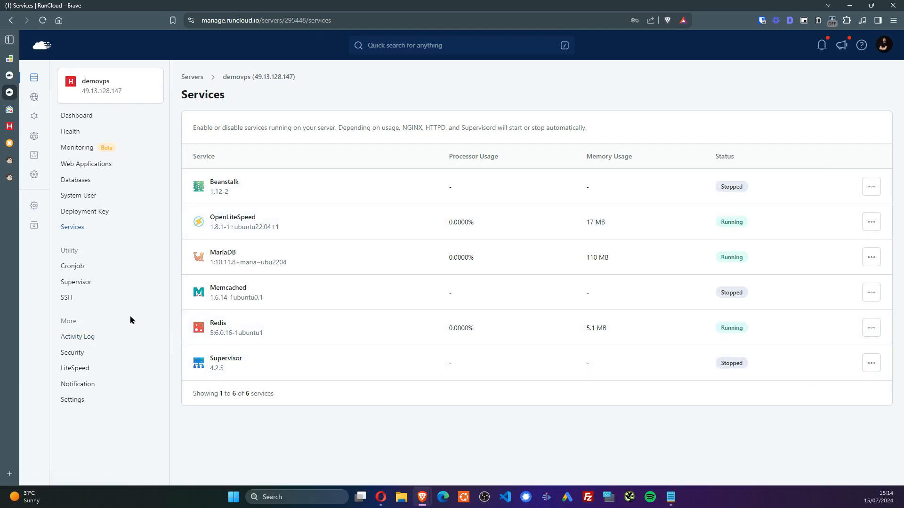
Review the Activity Log entries, the Firewall rules and the empty Fail2Ban banned-IP list
click(87, 343)
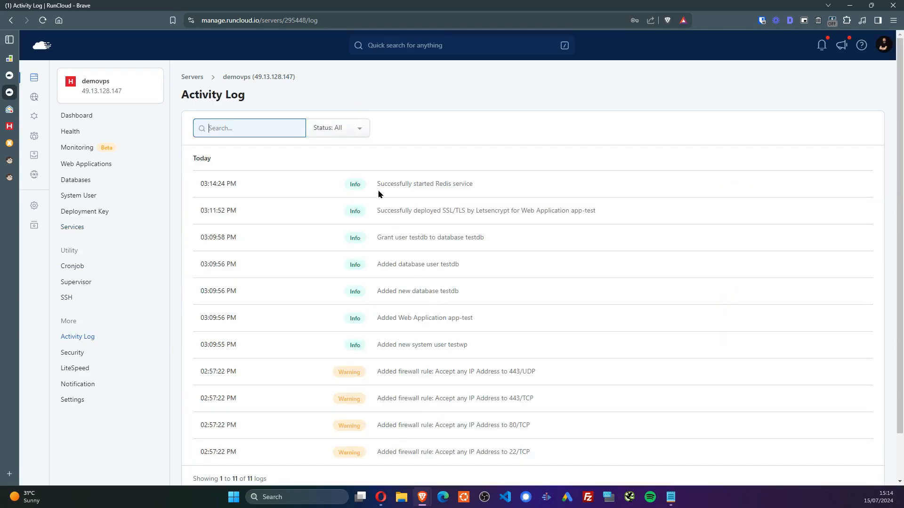
drag(377, 191, 493, 180)
click(395, 209)
drag(375, 210, 606, 208)
click(475, 282)
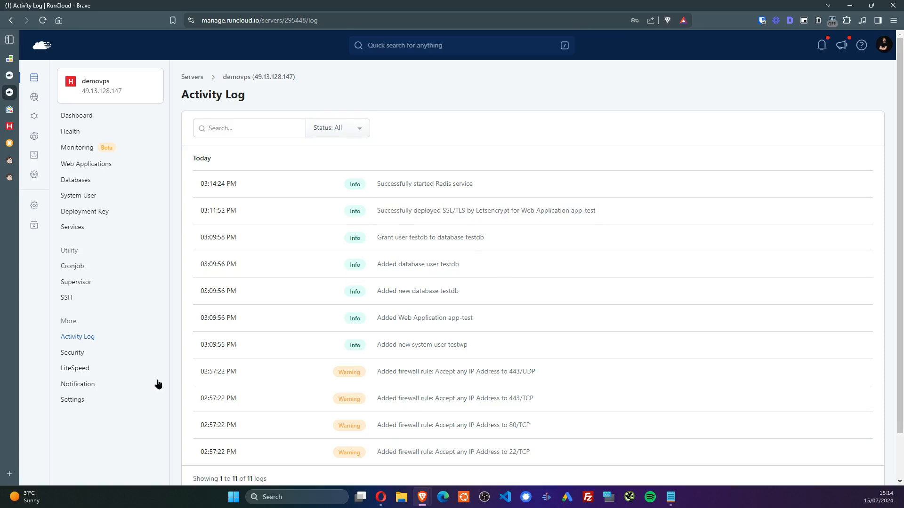
click(81, 354)
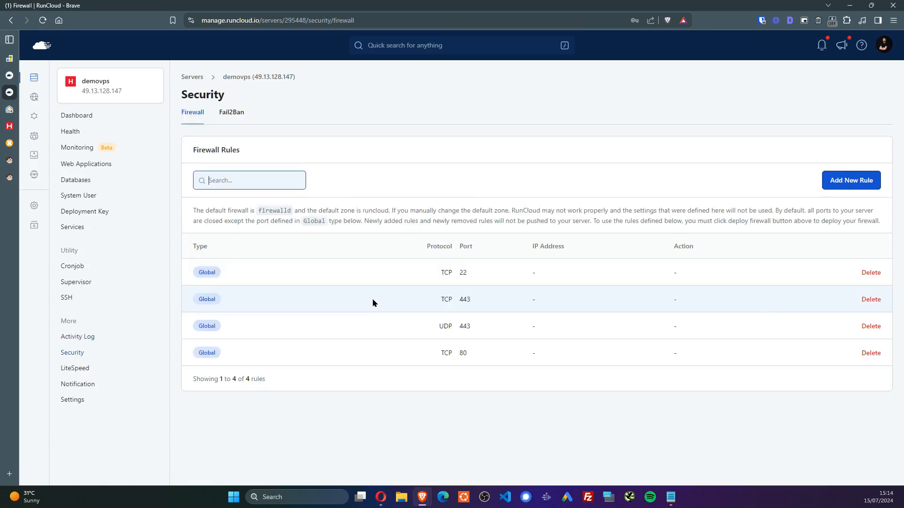
click(238, 123)
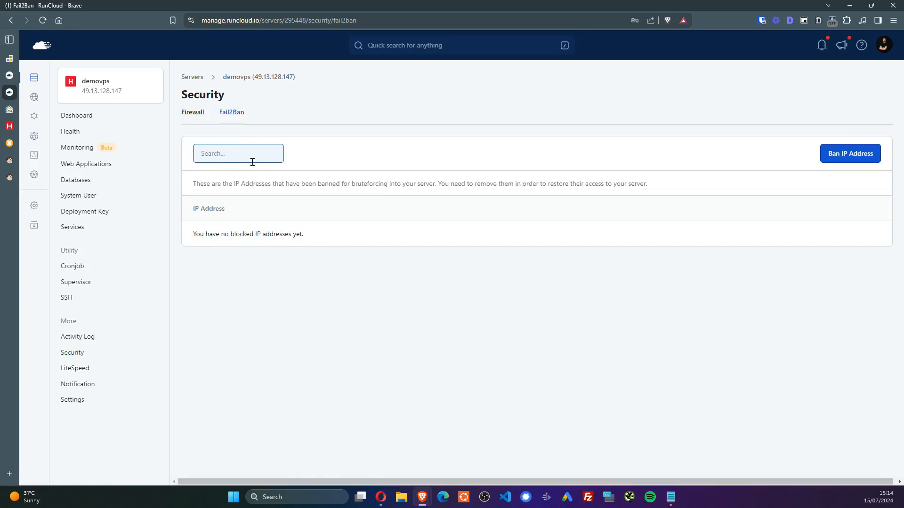
click(80, 369)
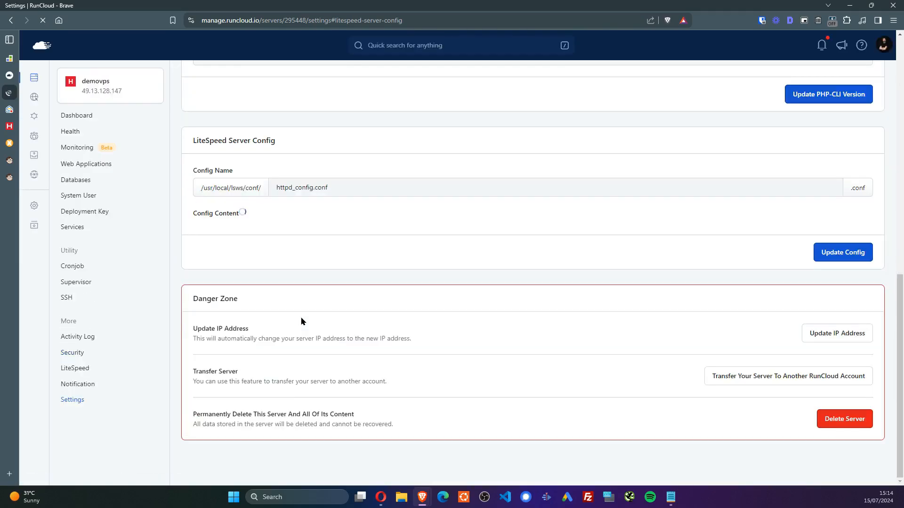
scroll(448, 152, down, 5)
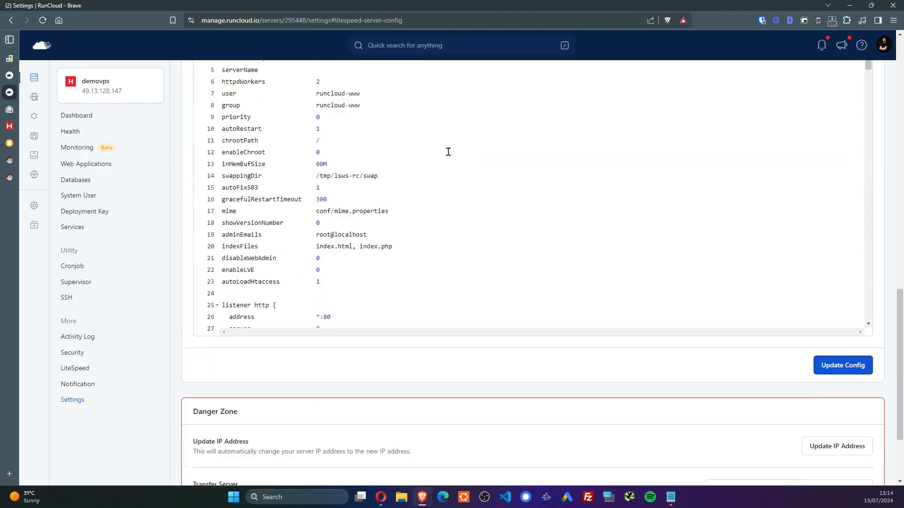
scroll(369, 198, down, 2)
scroll(288, 409, up, 2)
scroll(260, 285, down, 4)
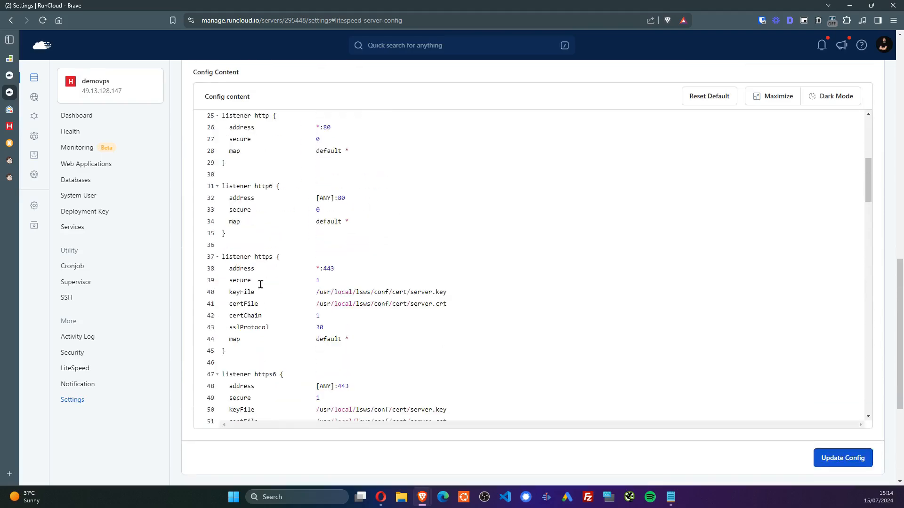
scroll(262, 266, down, 12)
scroll(220, 268, up, 8)
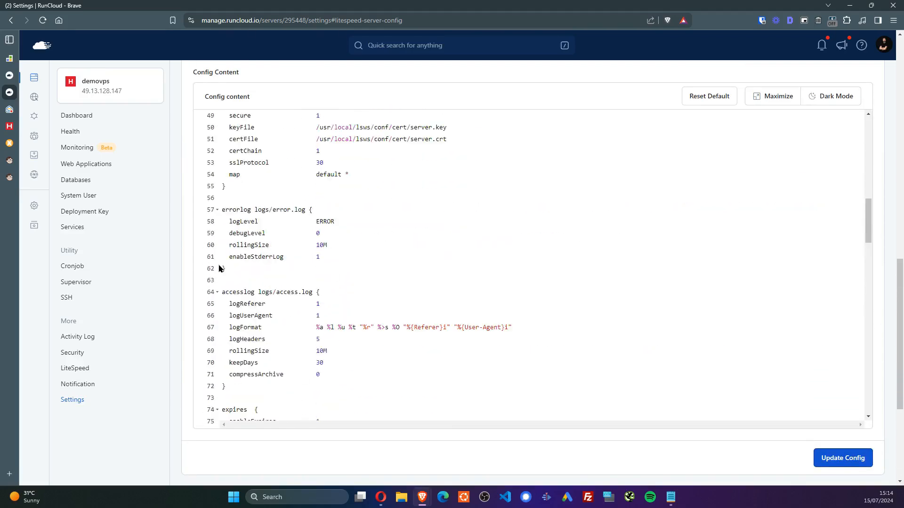
scroll(188, 267, up, 15)
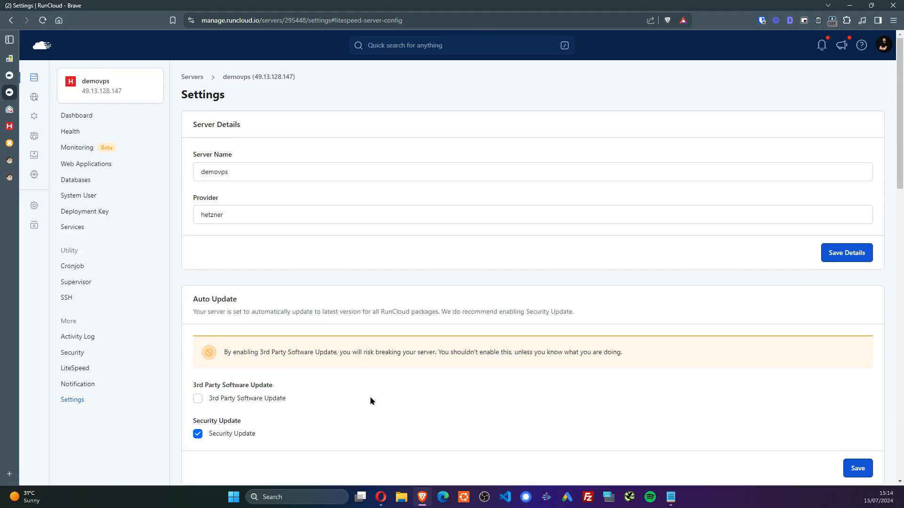
scroll(433, 360, down, 12)
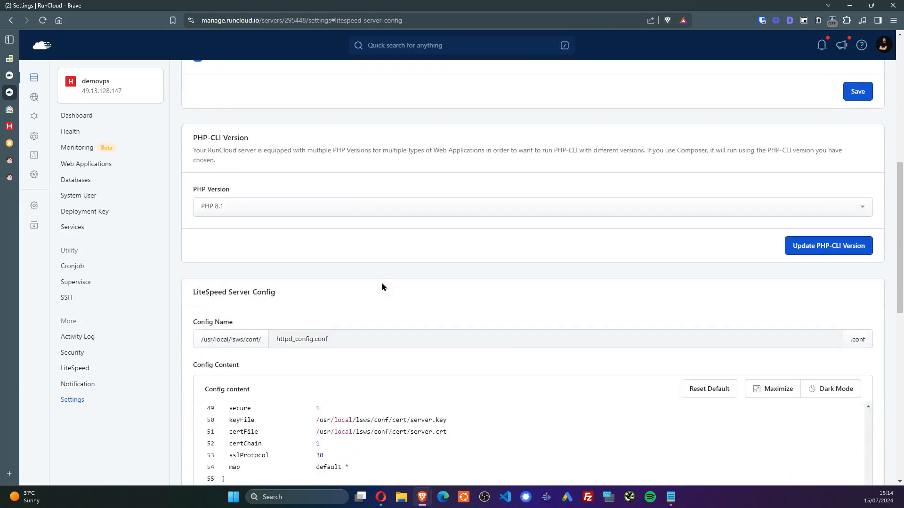
scroll(565, 263, up, 5)
scroll(480, 225, up, 4)
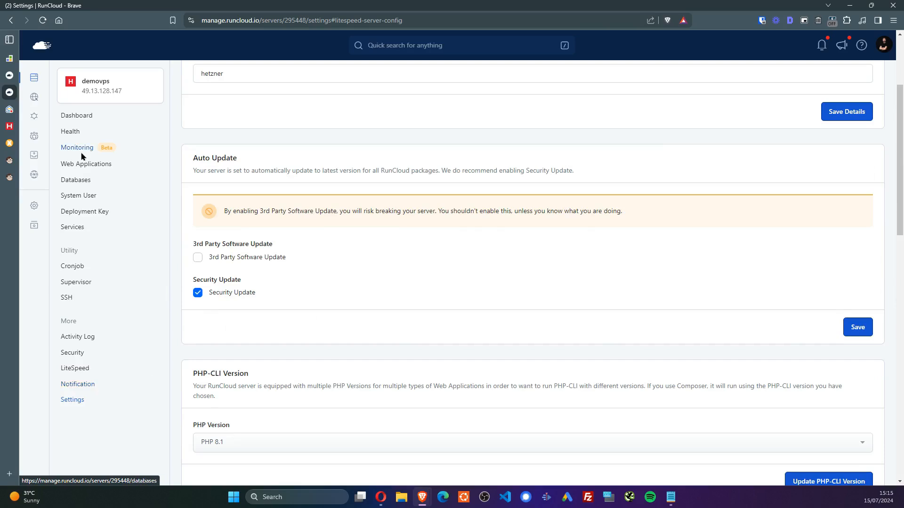
click(79, 165)
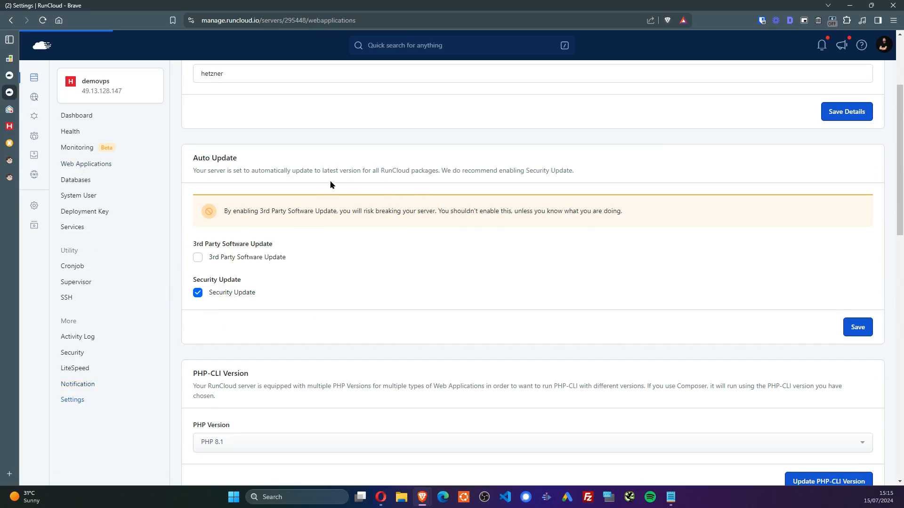
Open app-test's Web Server Log and scroll through the LSWS Access requests to zobarcek.eu
click(228, 189)
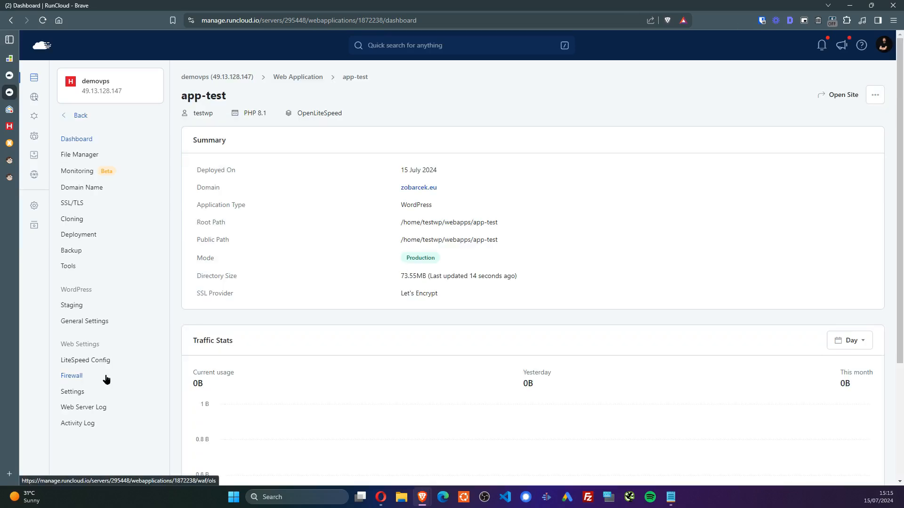
click(100, 407)
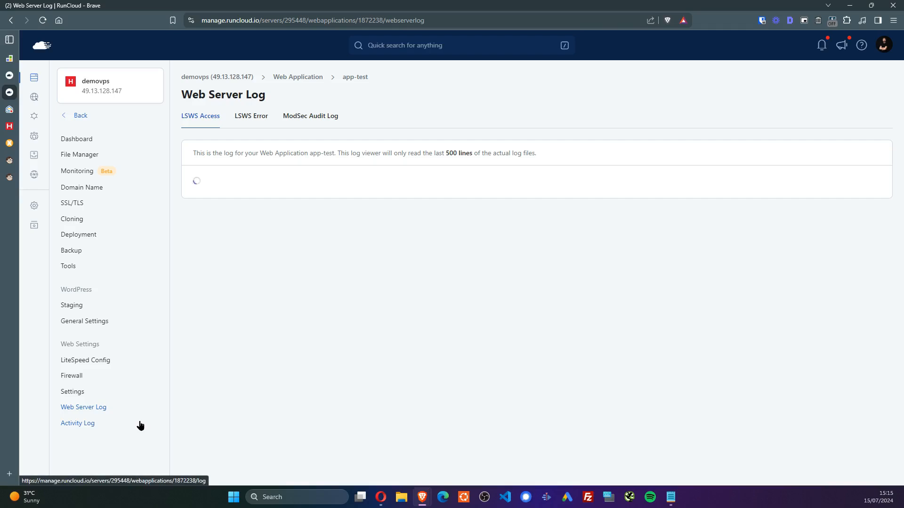
scroll(300, 249, down, 6)
scroll(300, 249, down, 15)
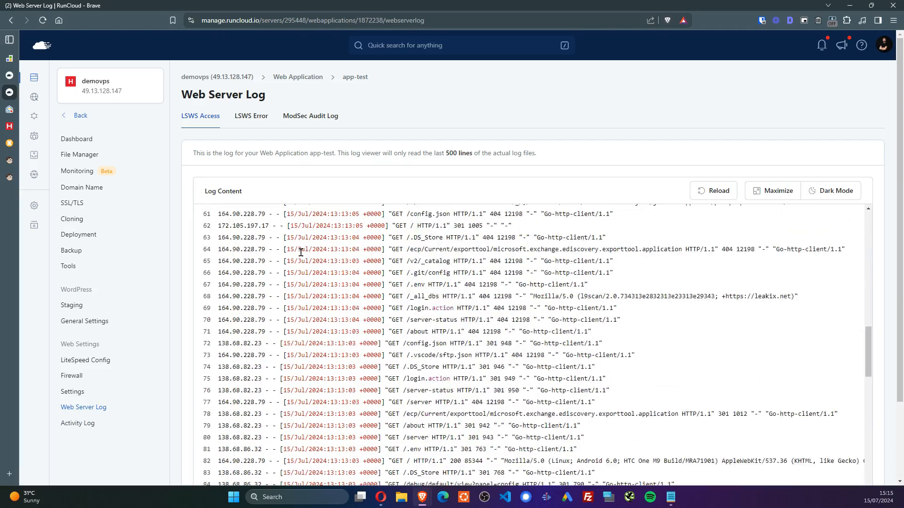
scroll(303, 258, down, 10)
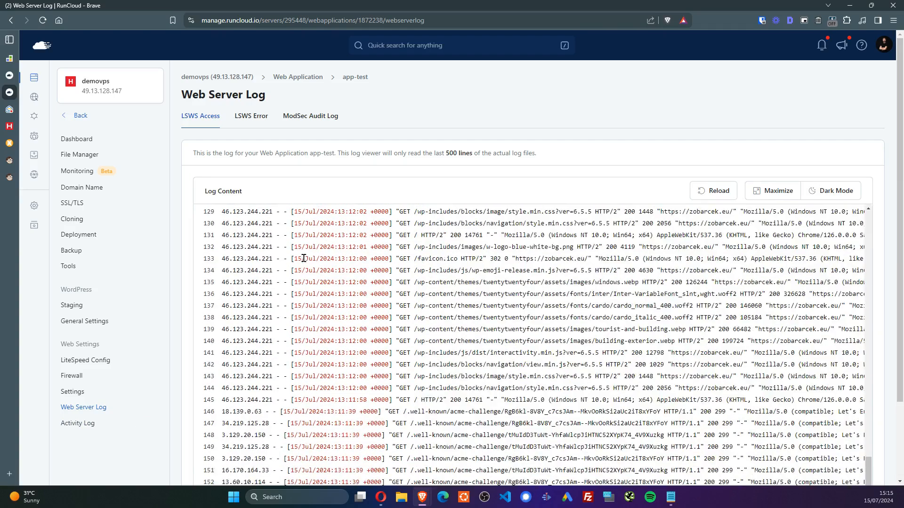
scroll(305, 261, up, 9)
scroll(306, 264, up, 8)
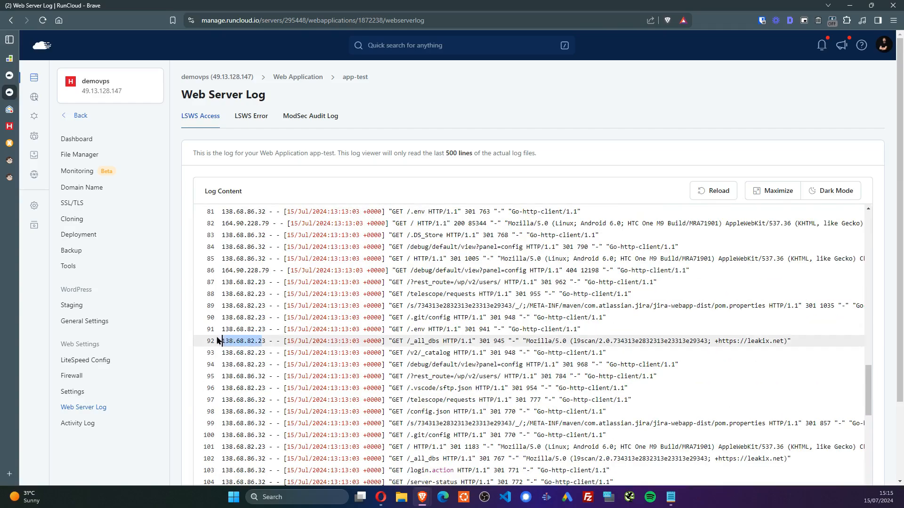
drag(269, 284, 218, 284)
scroll(468, 205, up, 3)
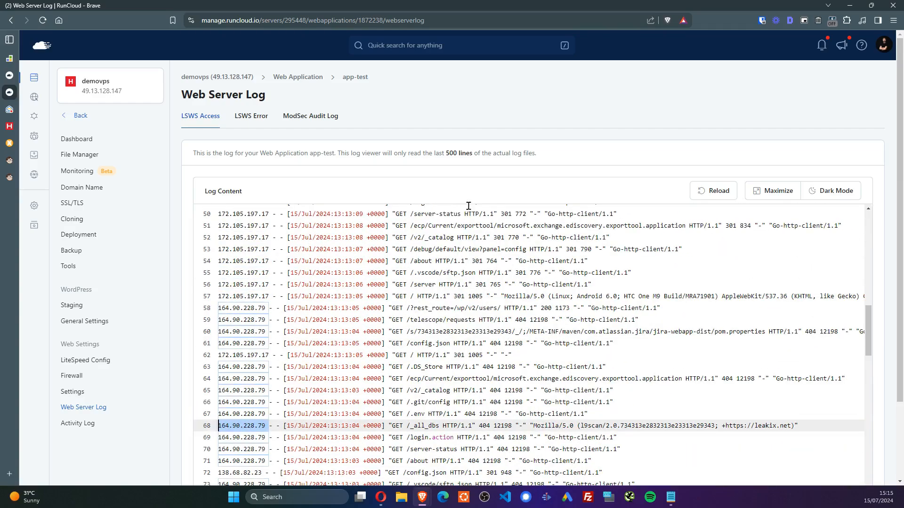
scroll(485, 258, down, 20)
scroll(484, 264, up, 20)
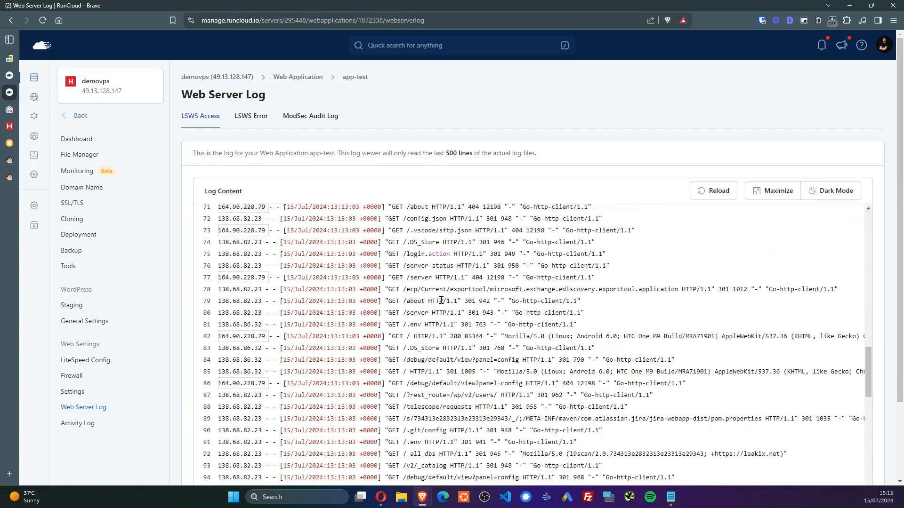
scroll(456, 217, up, 12)
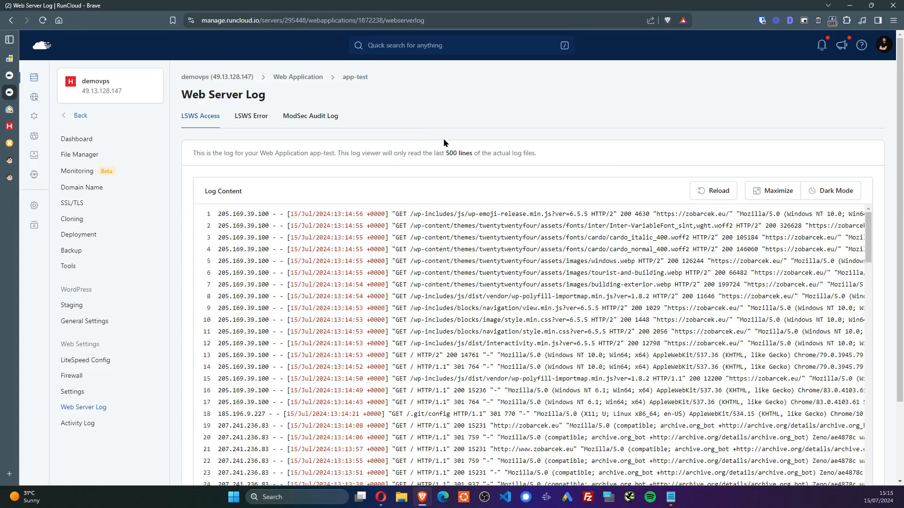
Open app-test's Tools and read the Fix Ownership and Change Owner descriptions
click(75, 266)
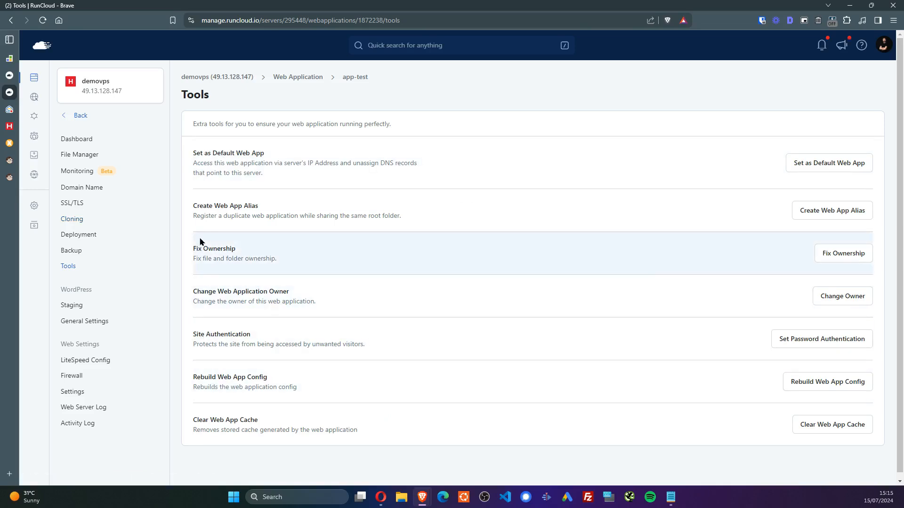
drag(196, 246, 257, 259)
click(330, 353)
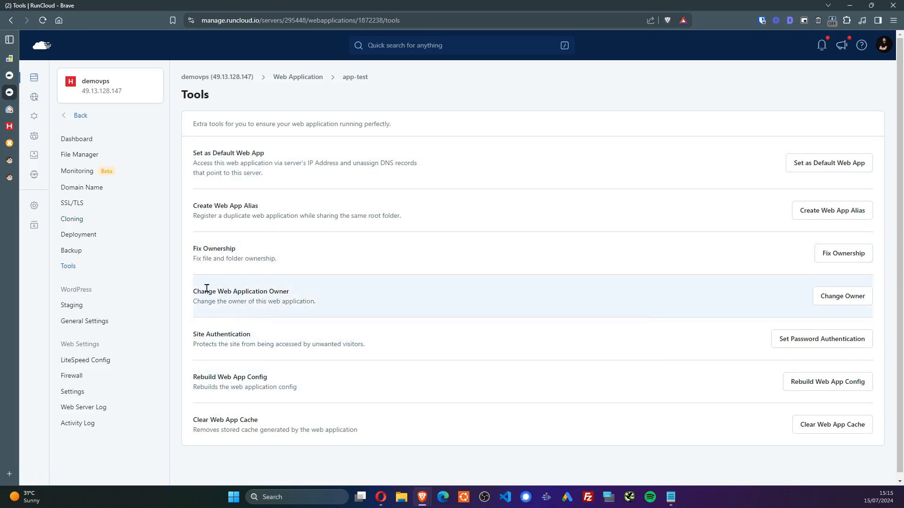
drag(197, 291, 555, 313)
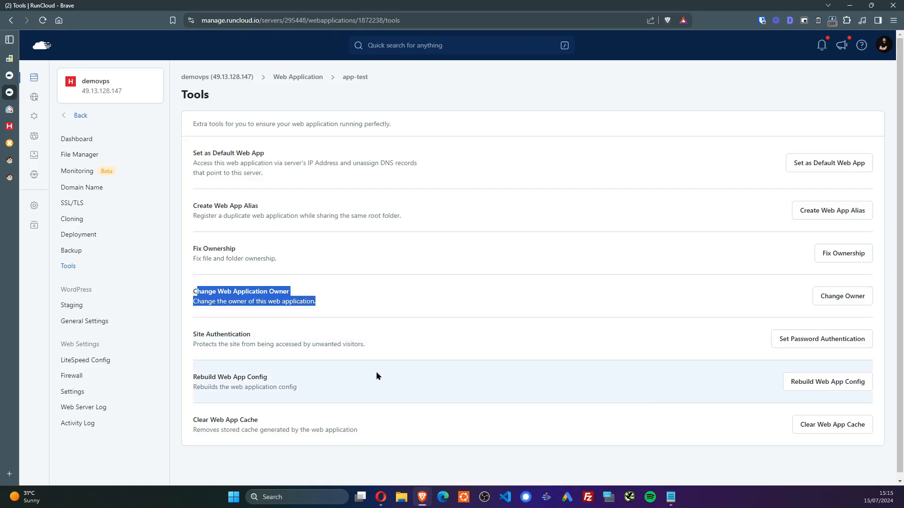
click(319, 456)
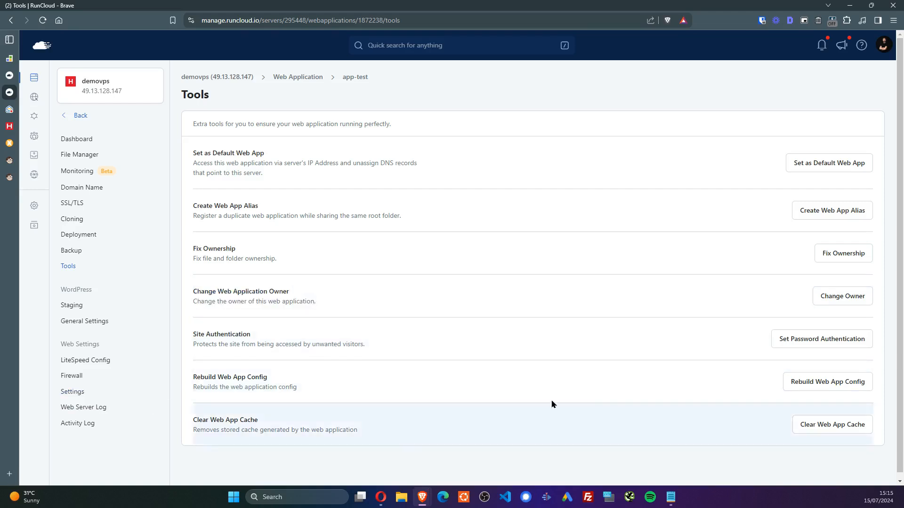
Clear app-test's web app cache, confirming with Clear
click(833, 424)
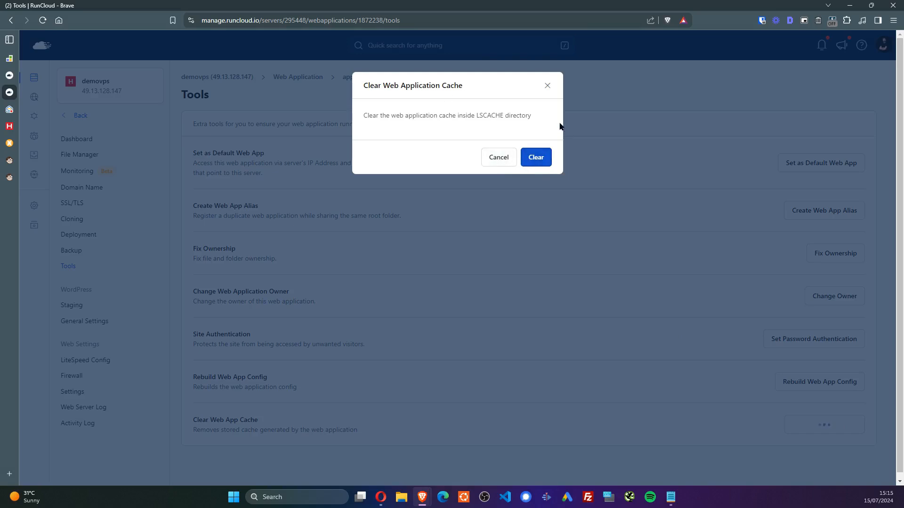
click(544, 158)
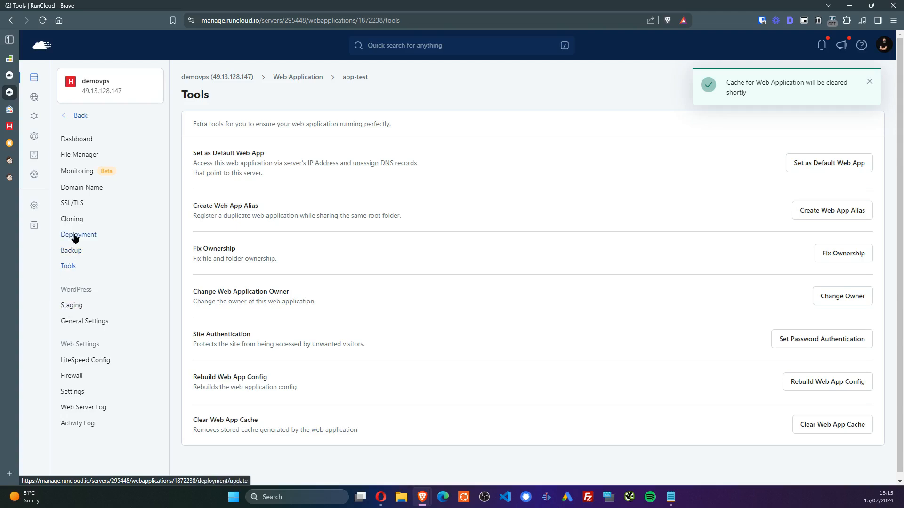
click(80, 234)
In the Cloning form, pick demovps as destination and name the clone app-test-dev
click(77, 220)
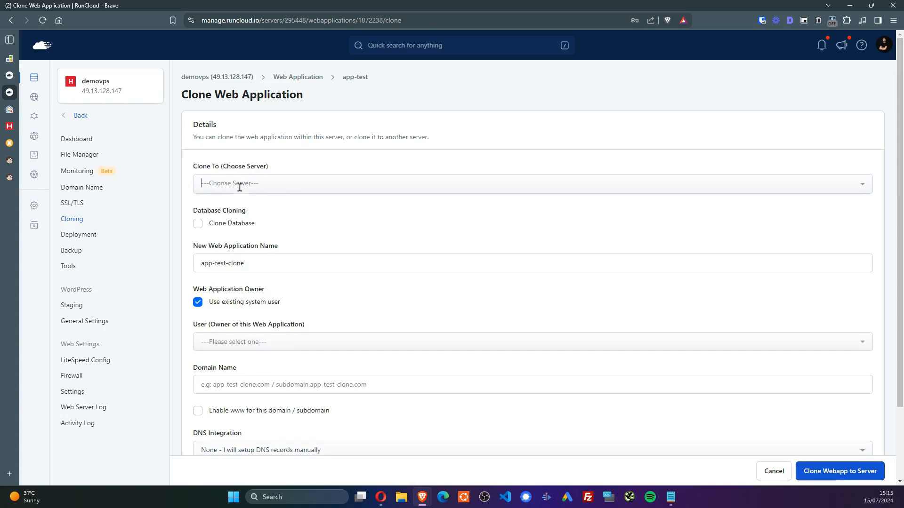
click(239, 185)
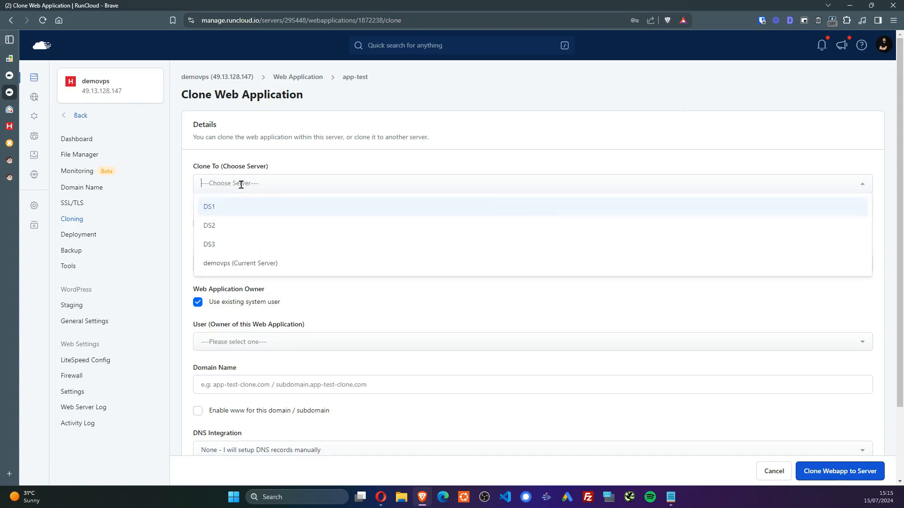
click(323, 133)
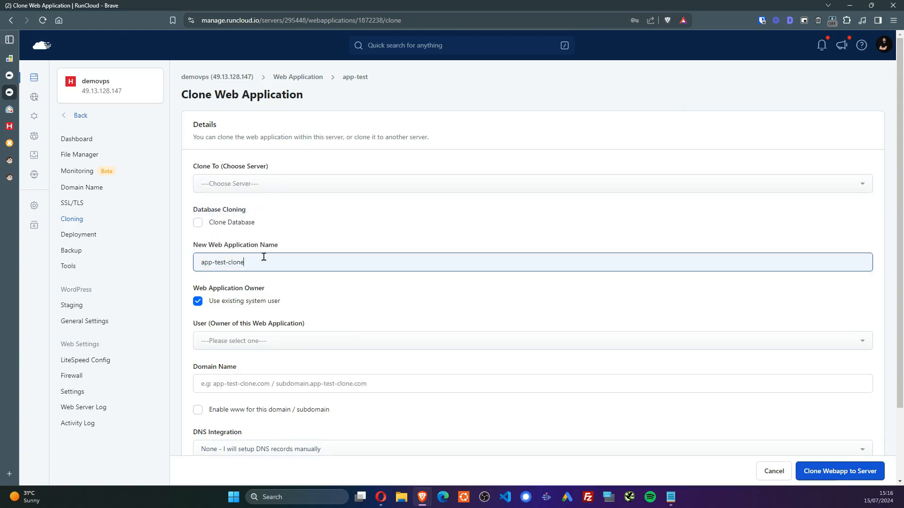
click(259, 185)
click(252, 262)
click(218, 264)
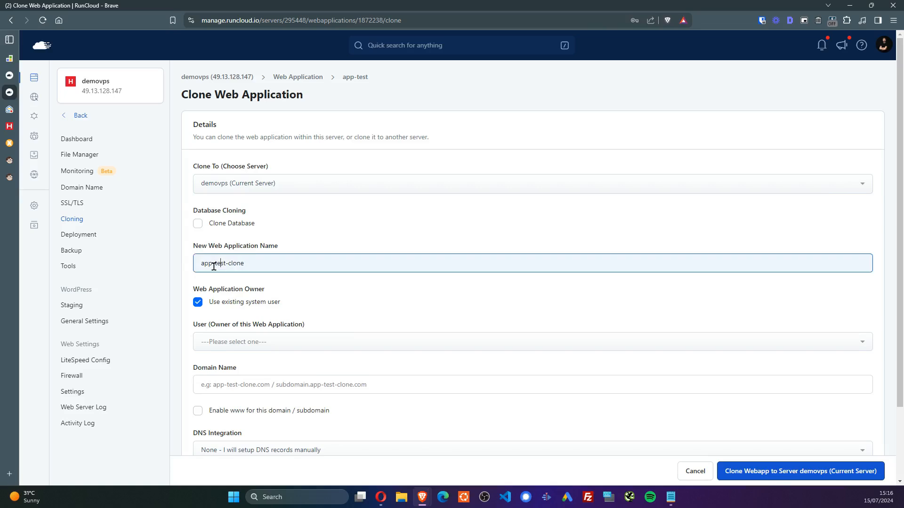
drag(231, 262, 595, 311)
text(dev)
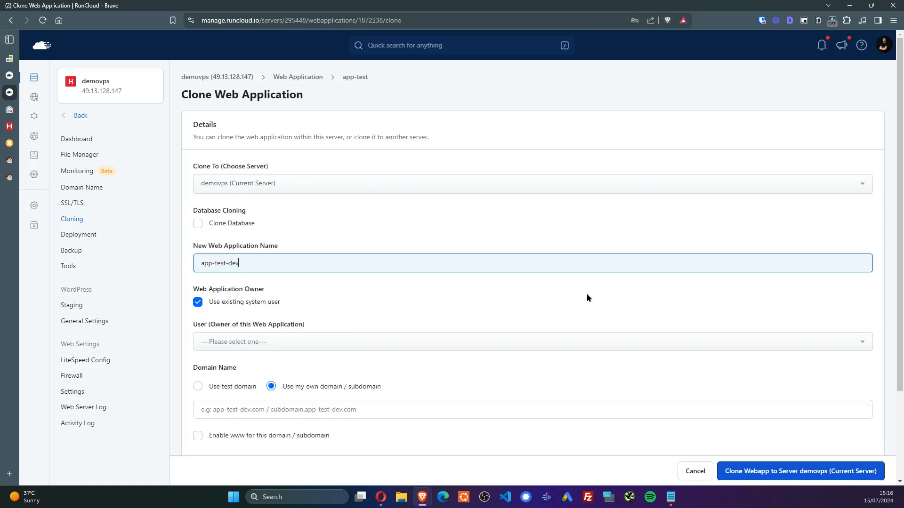
Enable Clone Database, choose testdb and name the copy testdb_dev
click(201, 223)
click(241, 263)
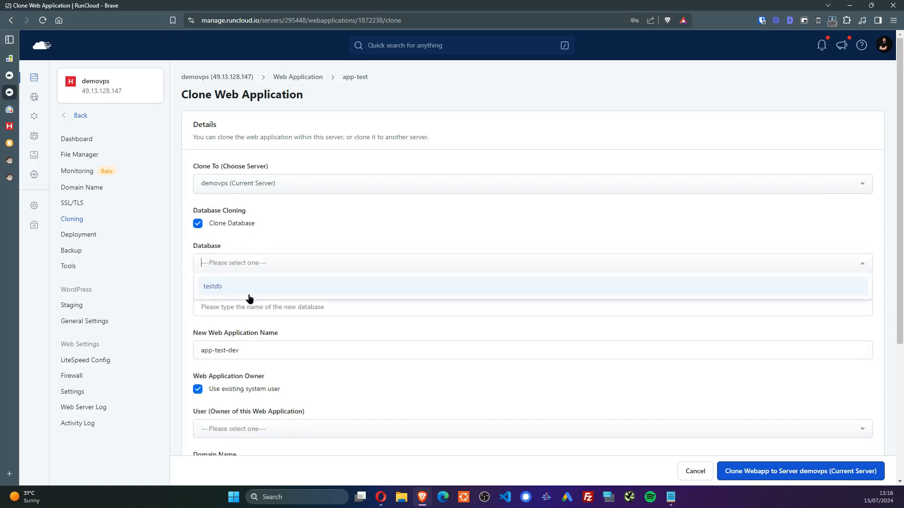
click(250, 288)
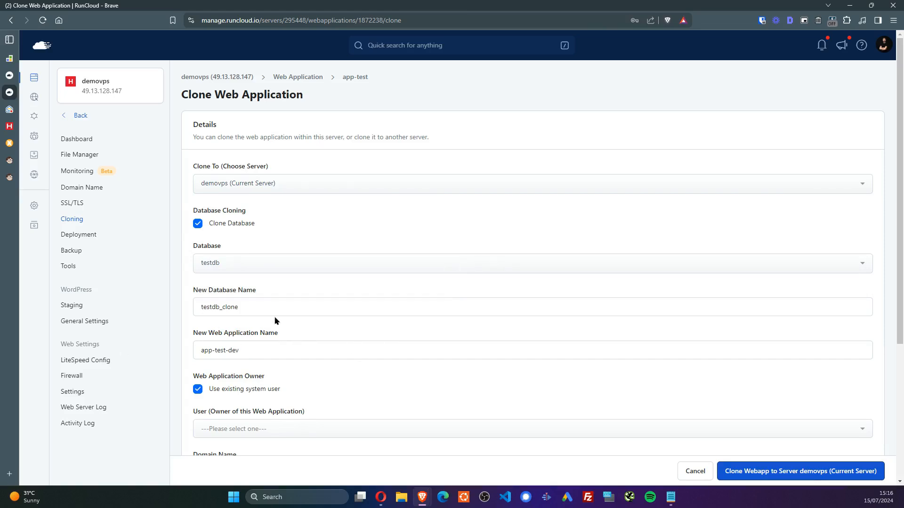
scroll(269, 296, down, 1)
double_click(252, 257)
click(236, 261)
double_click(235, 261)
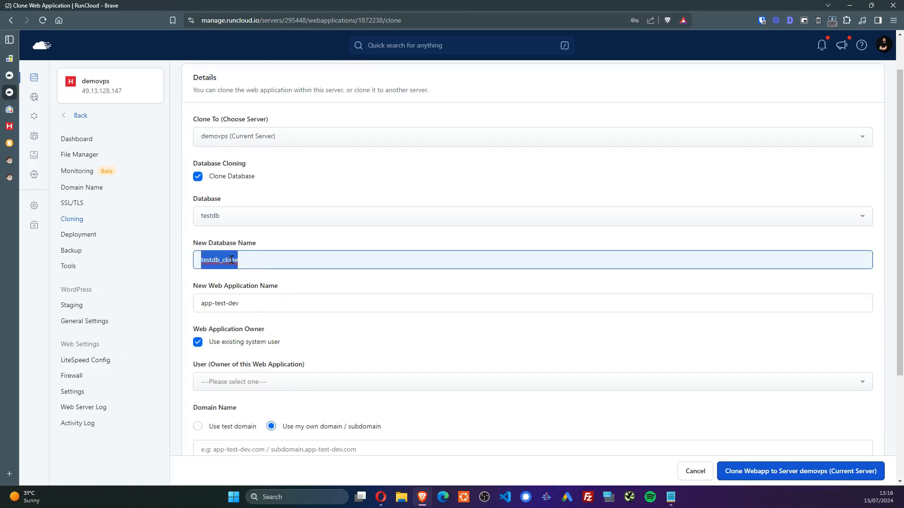
text(db)
key(ctrl+z)
key(shift+Right)
key(shift+Right)
key(shift+Right)
key(shift+Right)
key(shift+Right)
key(shift+Right)
text(dev)
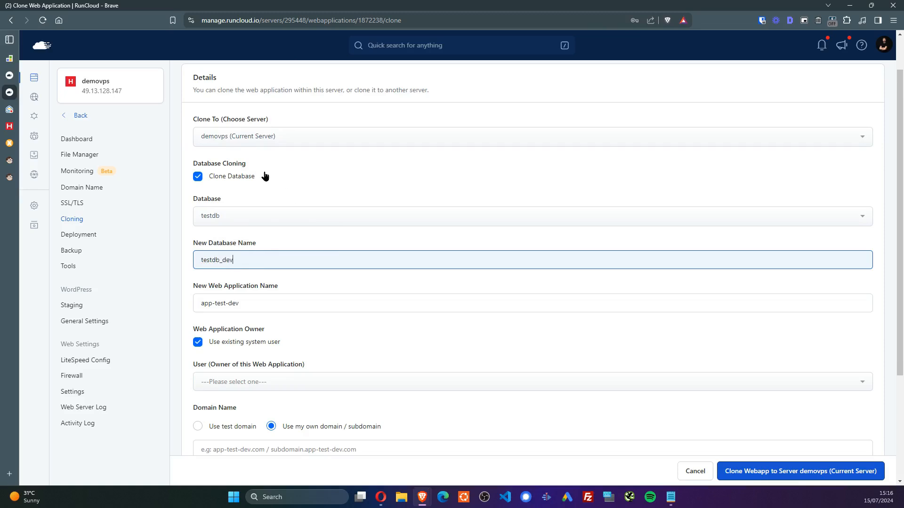
Use a test domain for the clone and make testwp its owner
scroll(379, 189, down, 3)
click(225, 275)
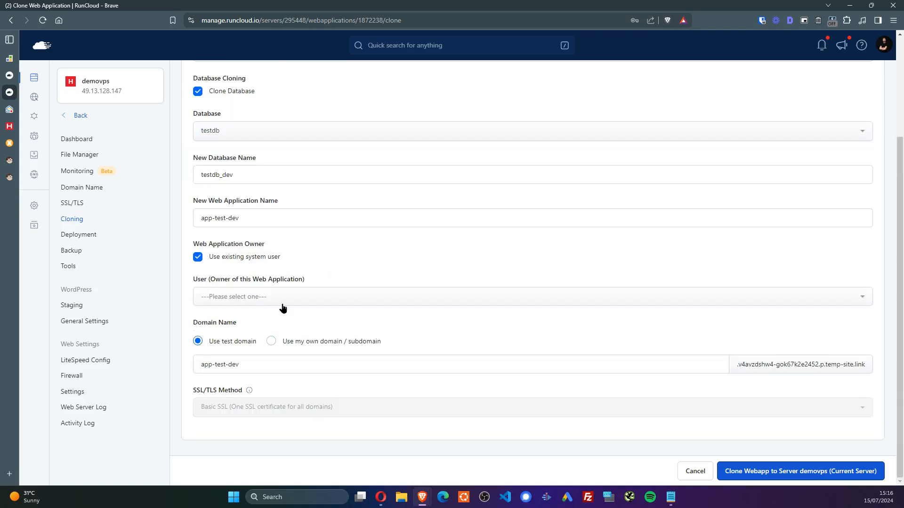
click(360, 300)
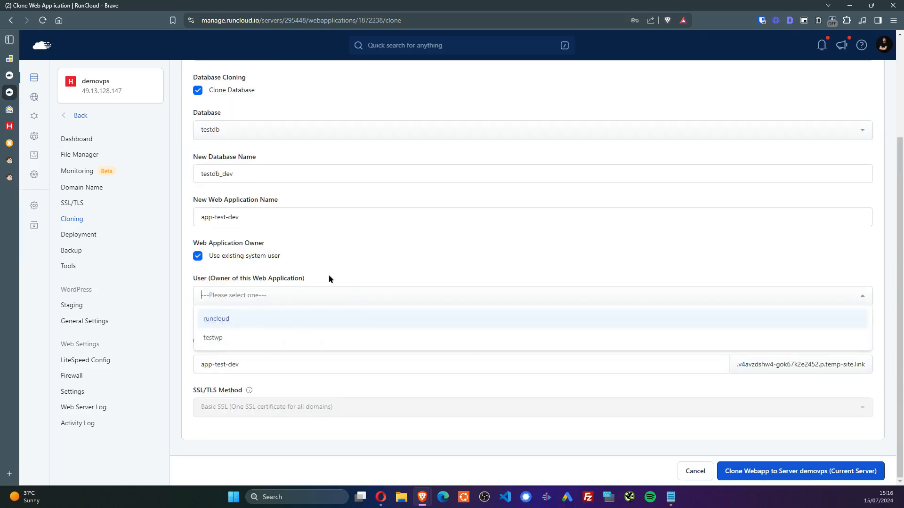
click(237, 342)
scroll(518, 303, up, 3)
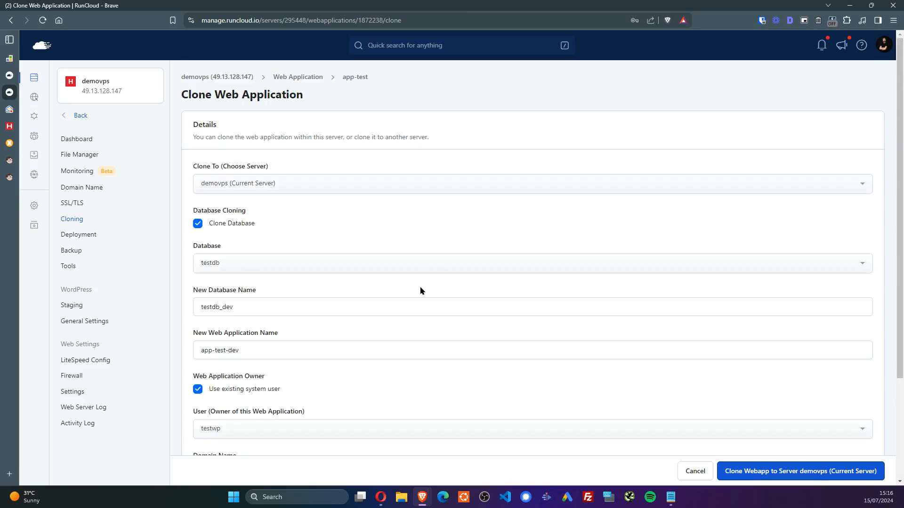
Return to the app-test backup overview showing the completed 15 Jul snapshot, 24.32MB total
mouse_move(9, 101)
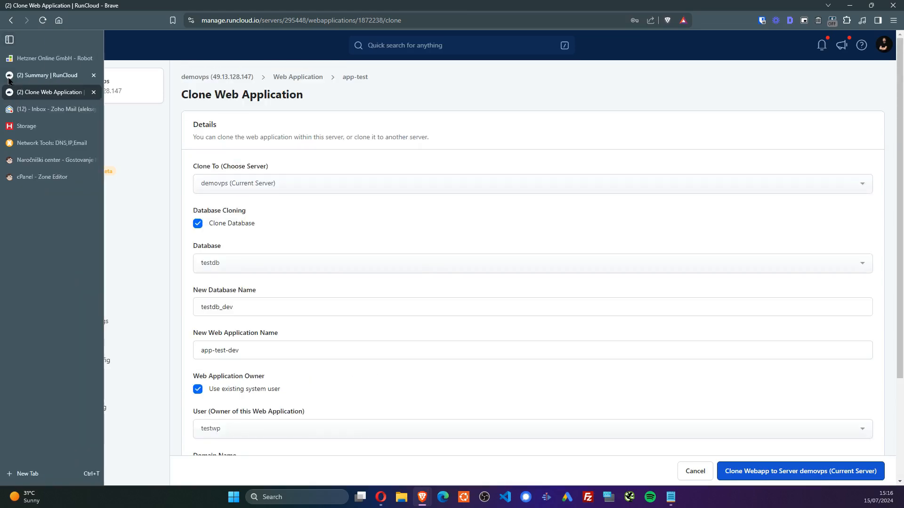
click(9, 78)
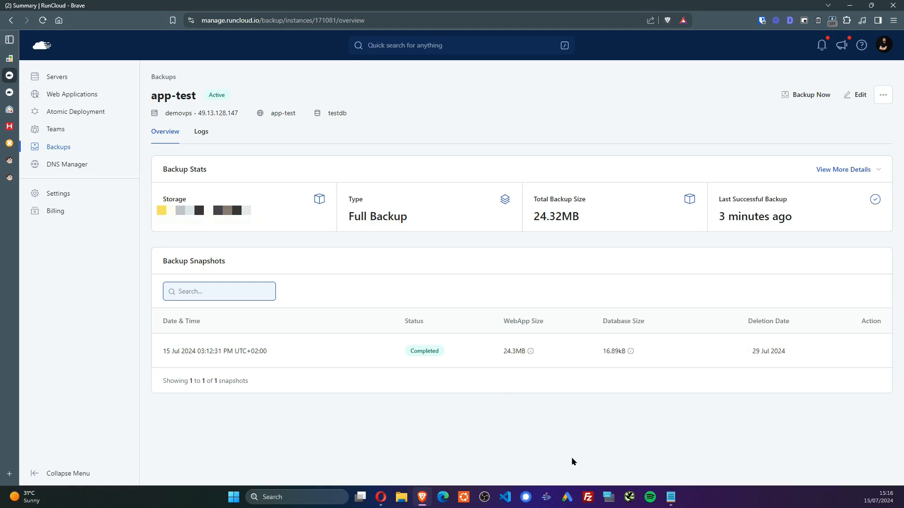
click(591, 422)
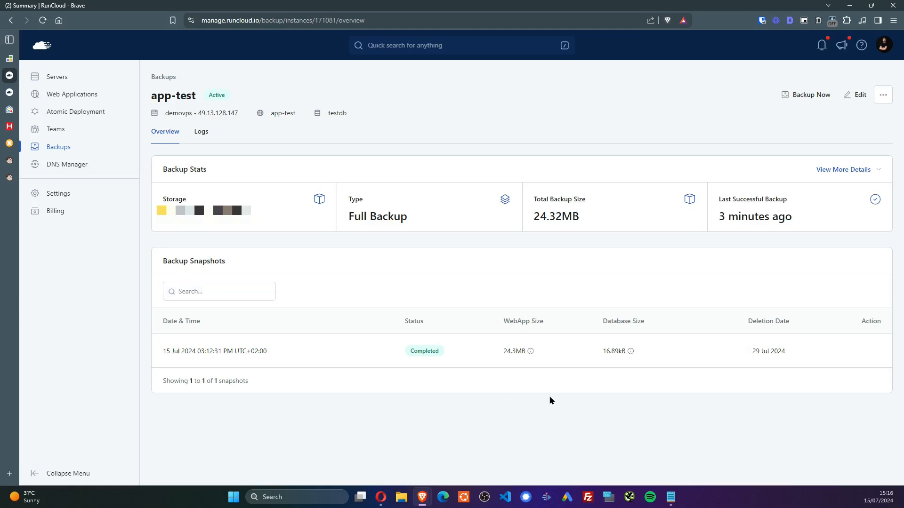